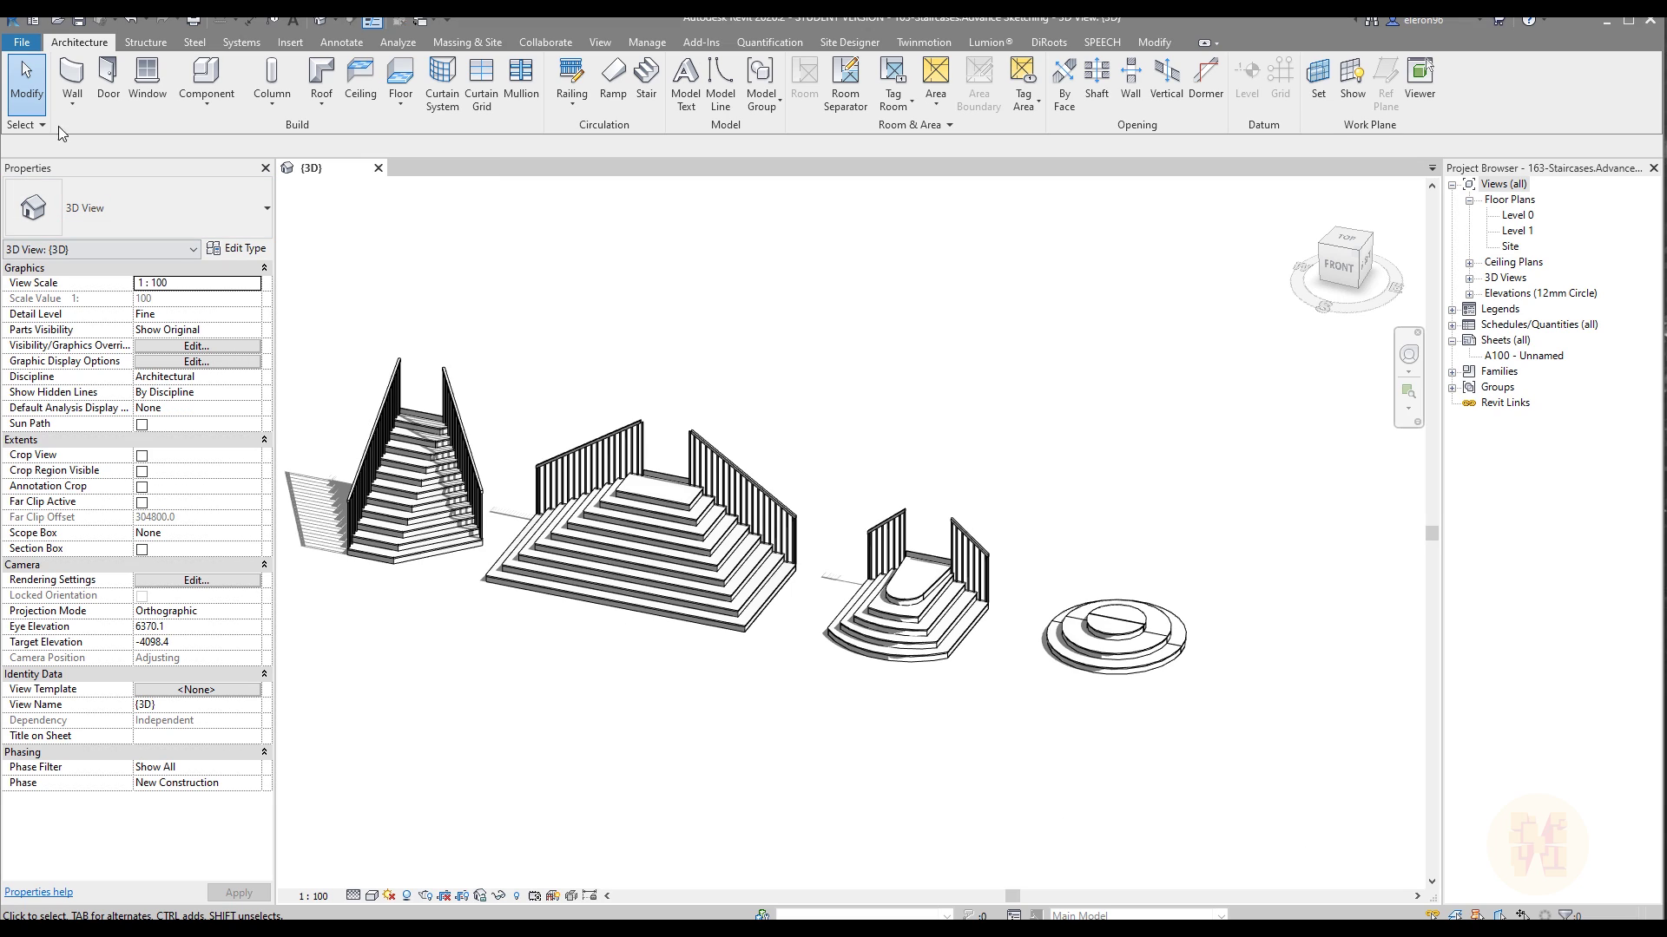
Create a new project, choosing a different template file from the template list.
left_click(22, 41)
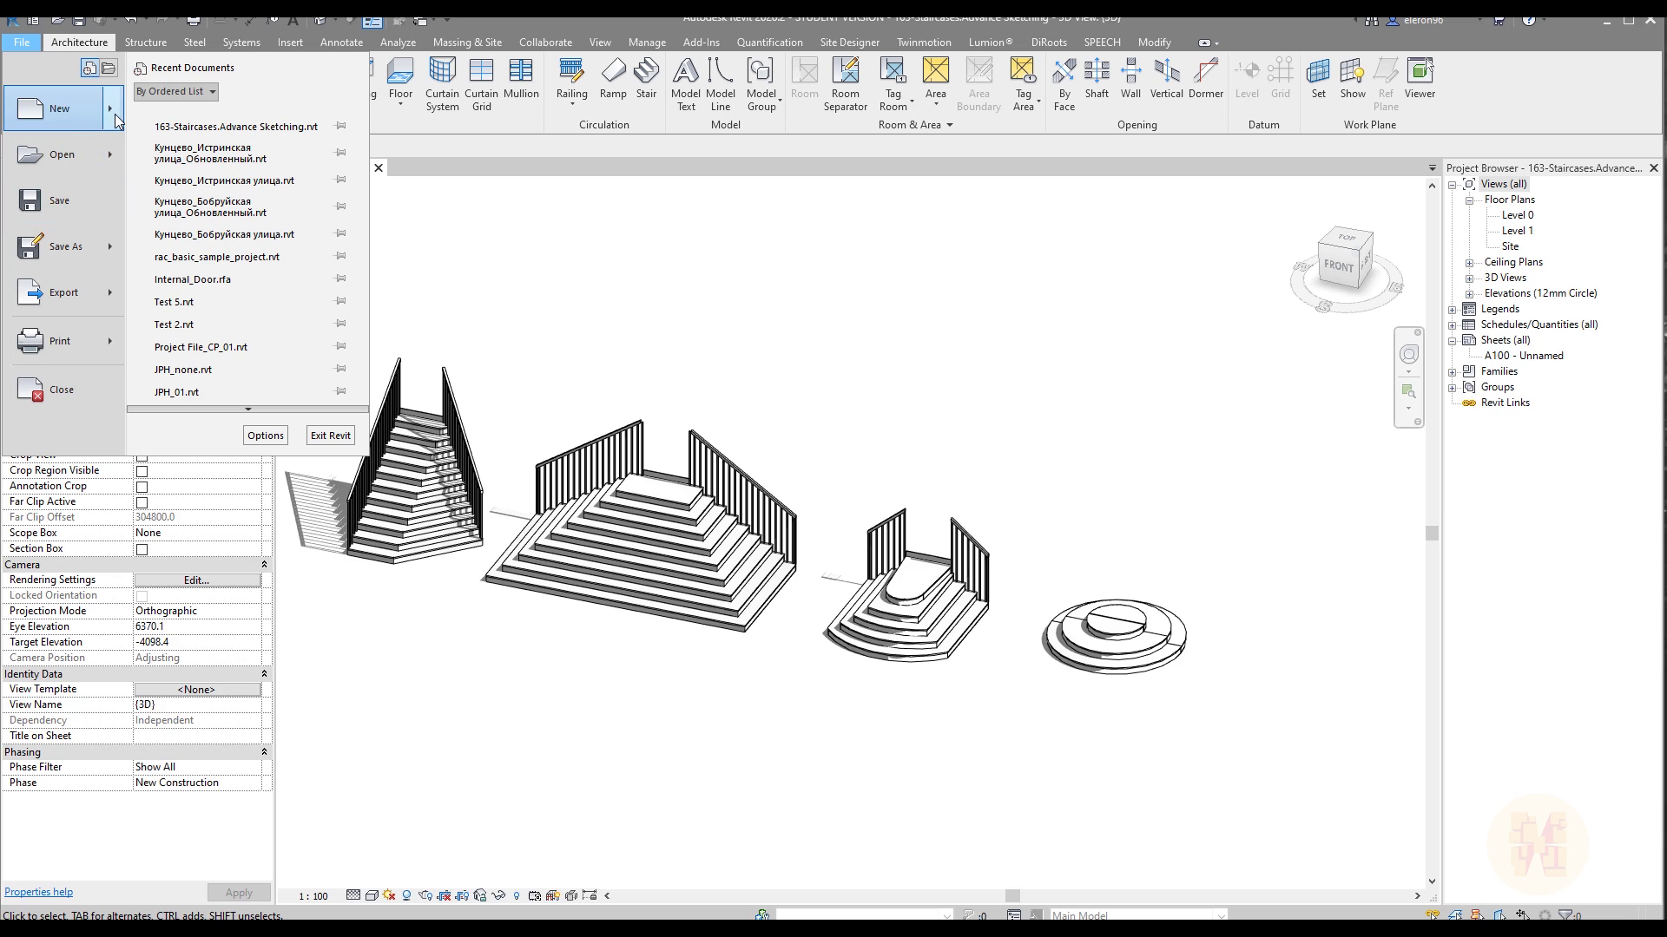
mouse_move(117, 120)
left_click(243, 131)
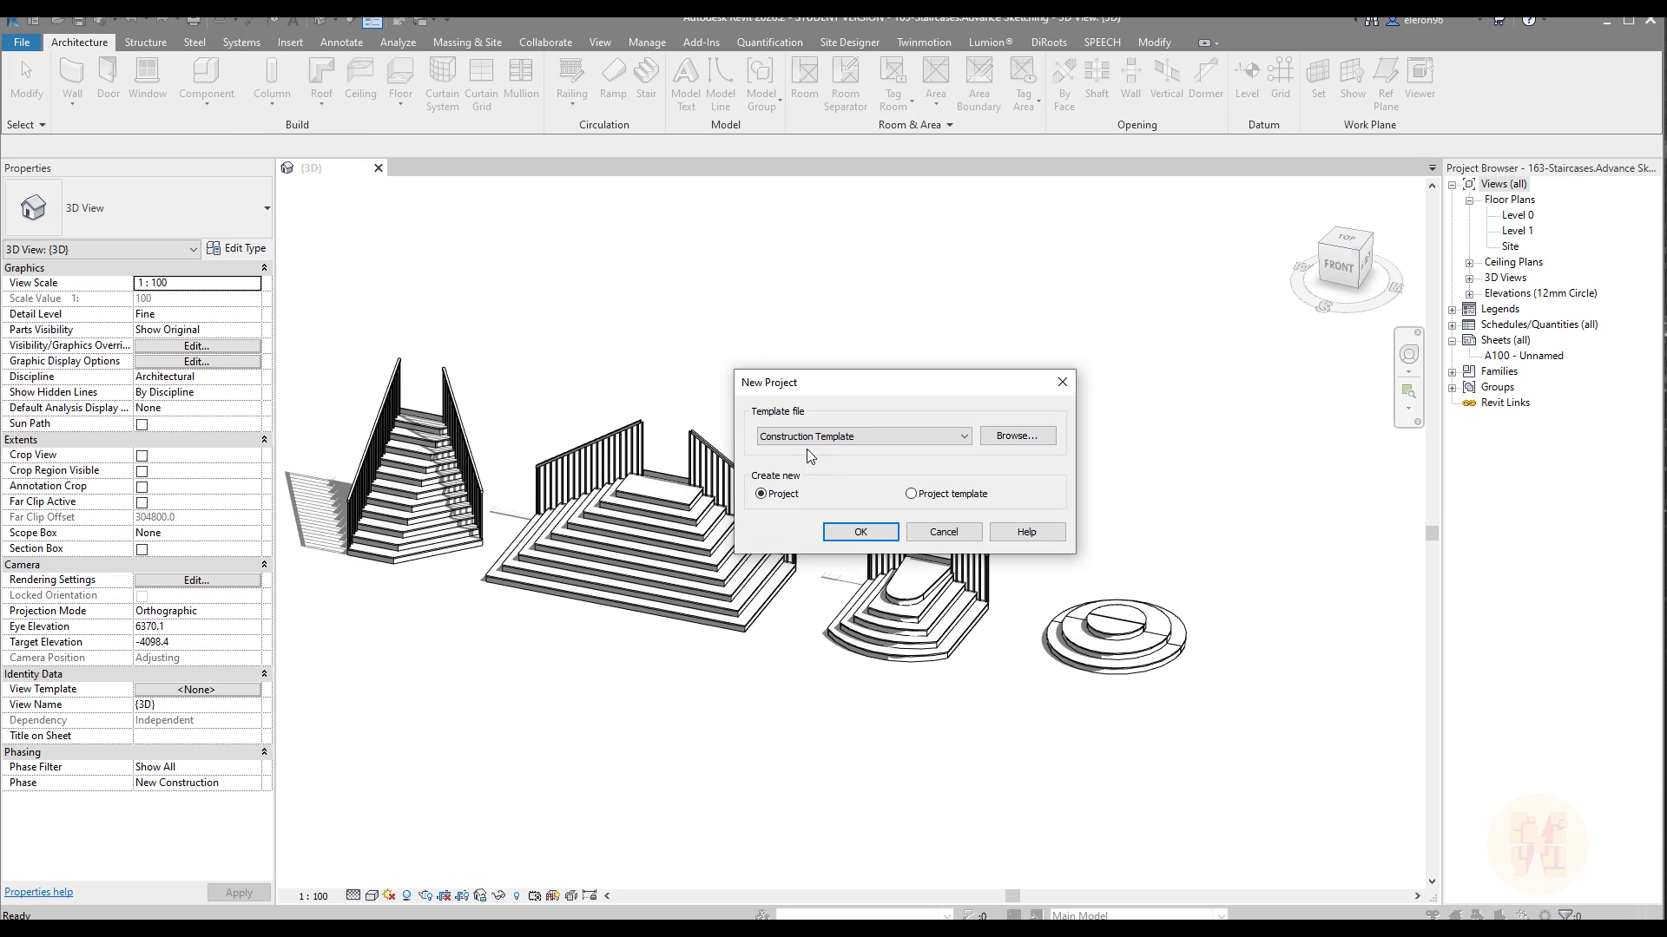
left_click(856, 438)
left_click(834, 460)
left_click(862, 532)
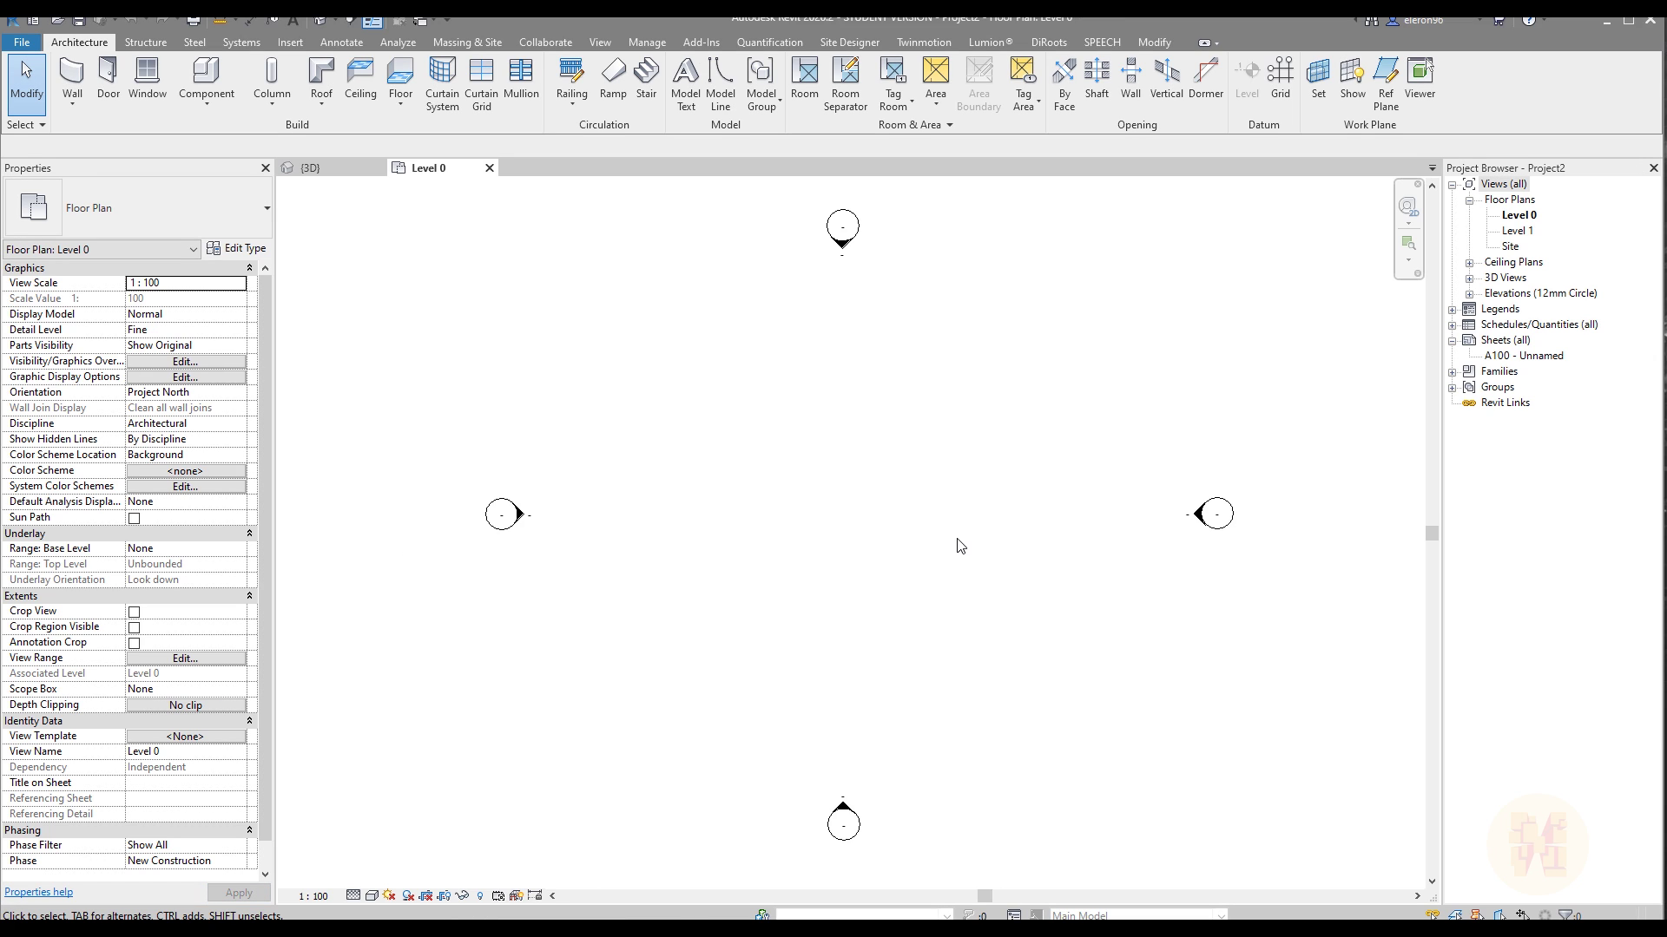
Create a stair from Level 0 to Level 1 and place a straight vertical run about 2250 mm long and 1000 mm wide.
middle_click_drag(959, 547, 882, 588)
middle_click_drag(763, 561, 809, 552)
scroll(868, 532, "up", 1)
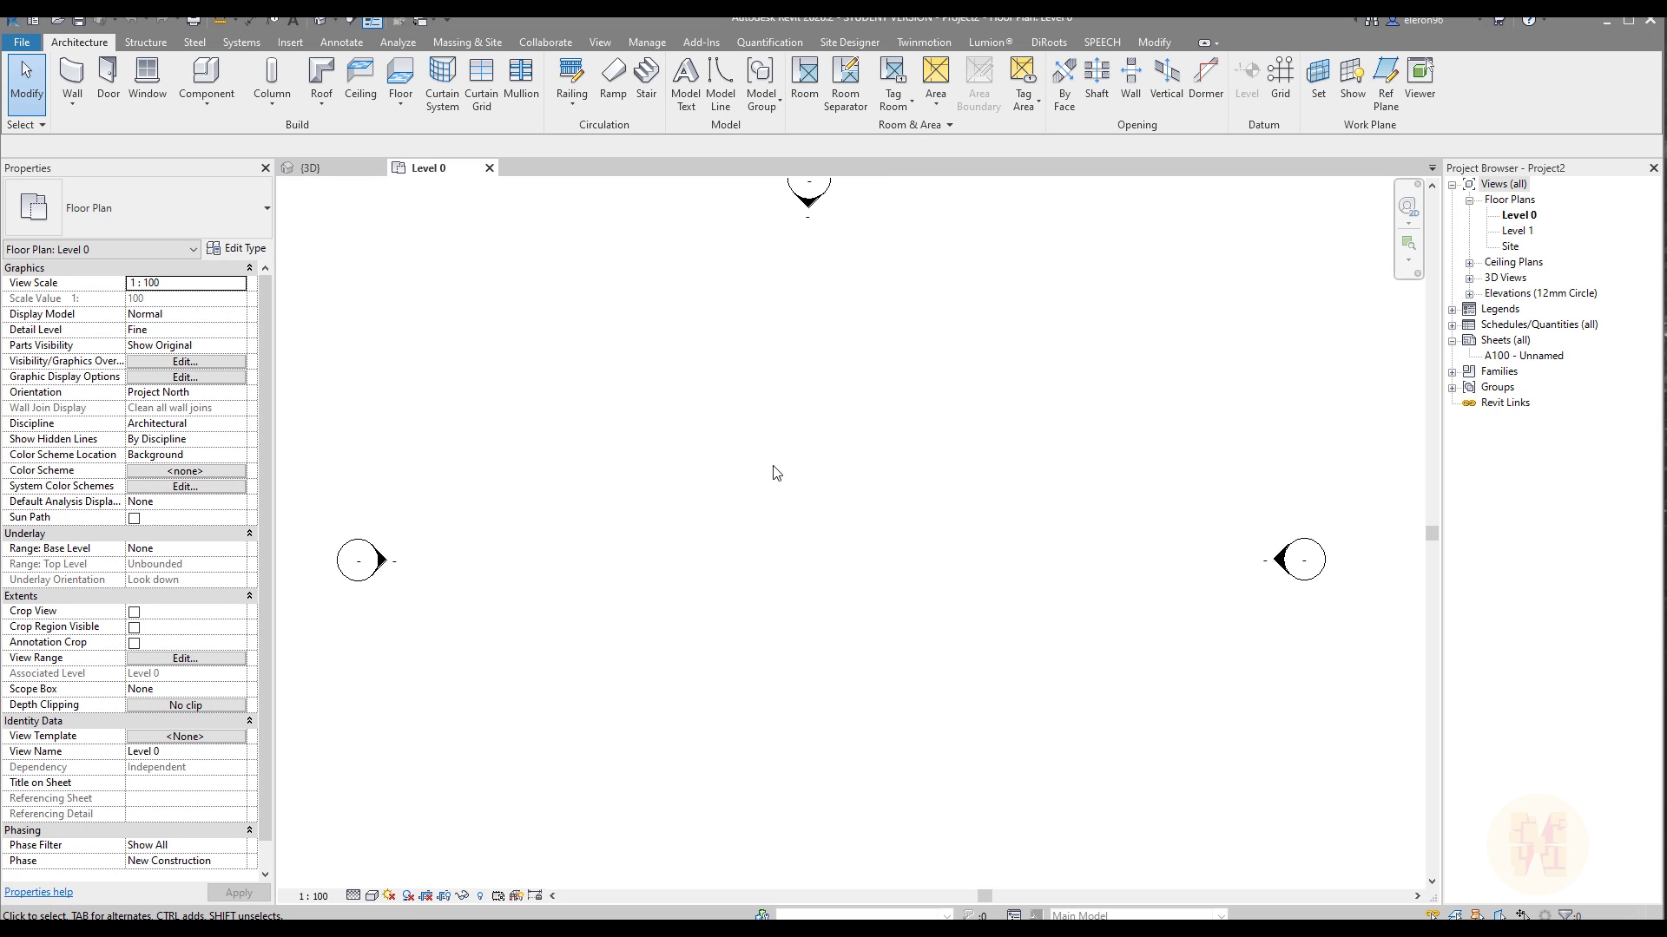
left_click(646, 94)
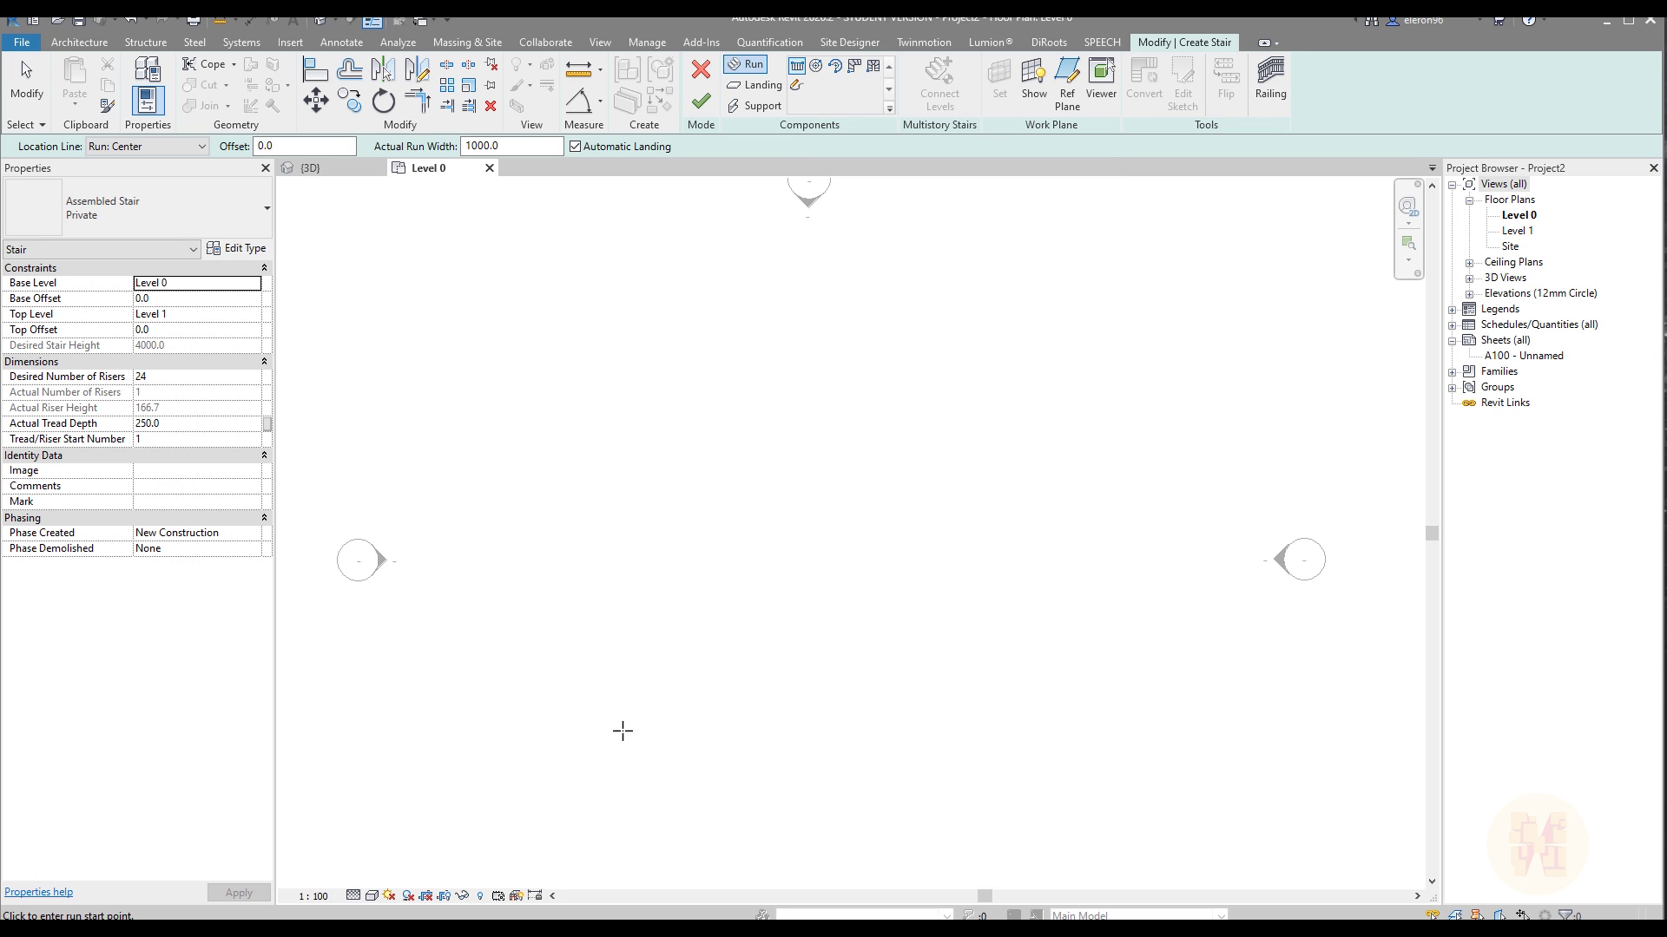
left_click(644, 701)
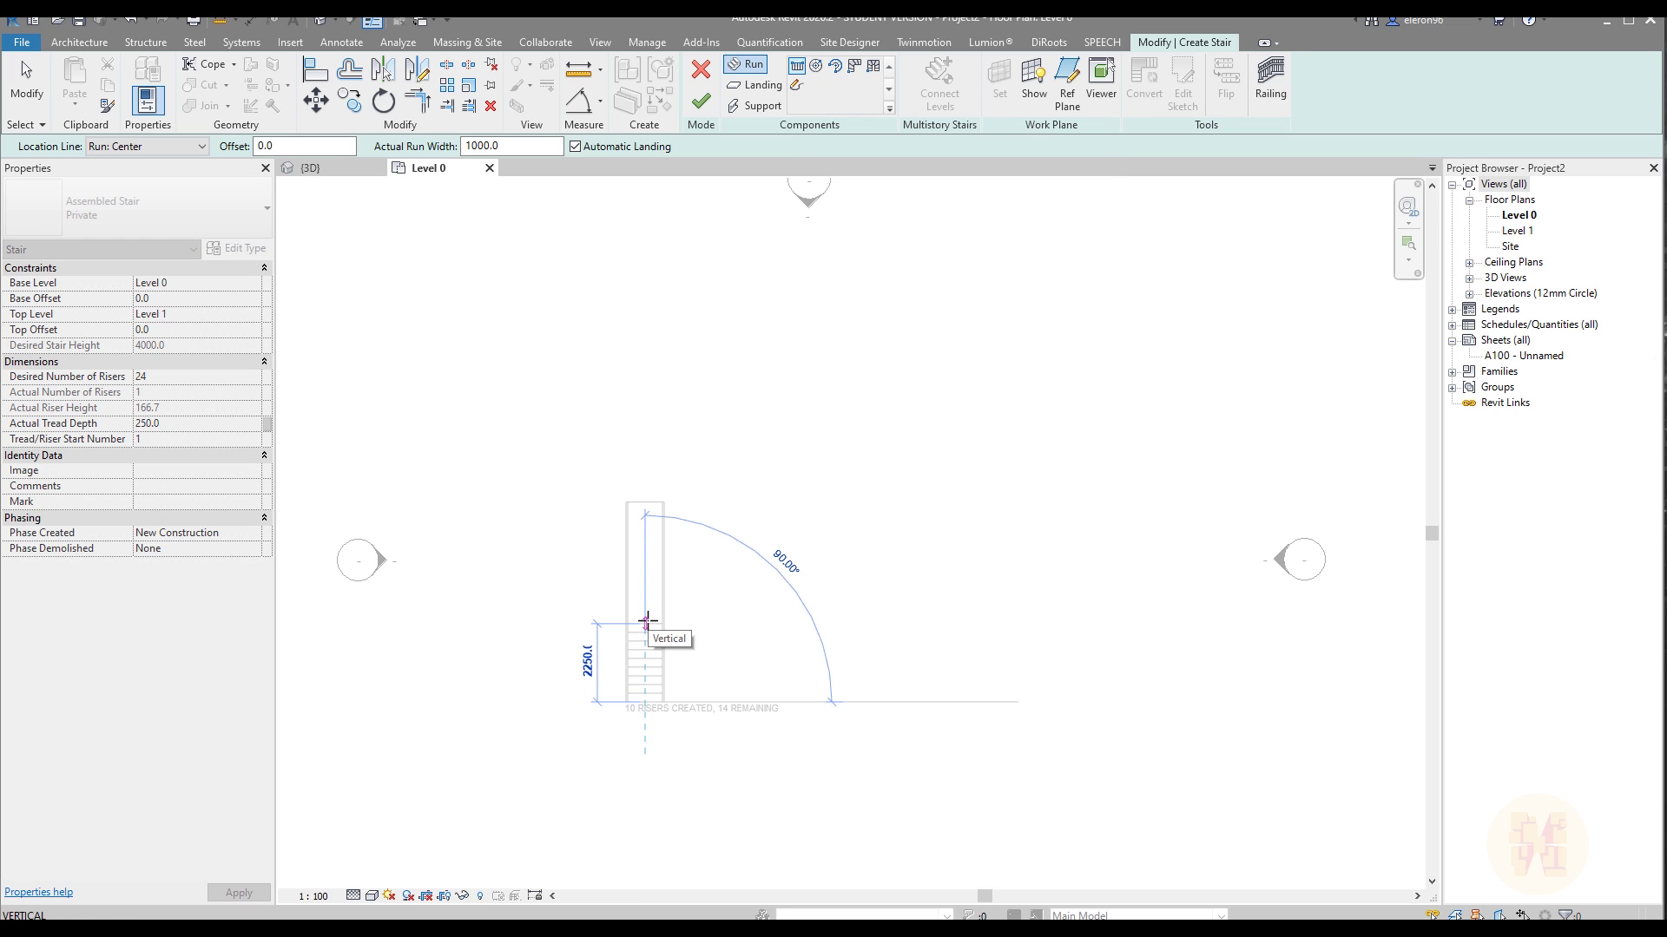
left_click(646, 621)
scroll(646, 677, "up", 4)
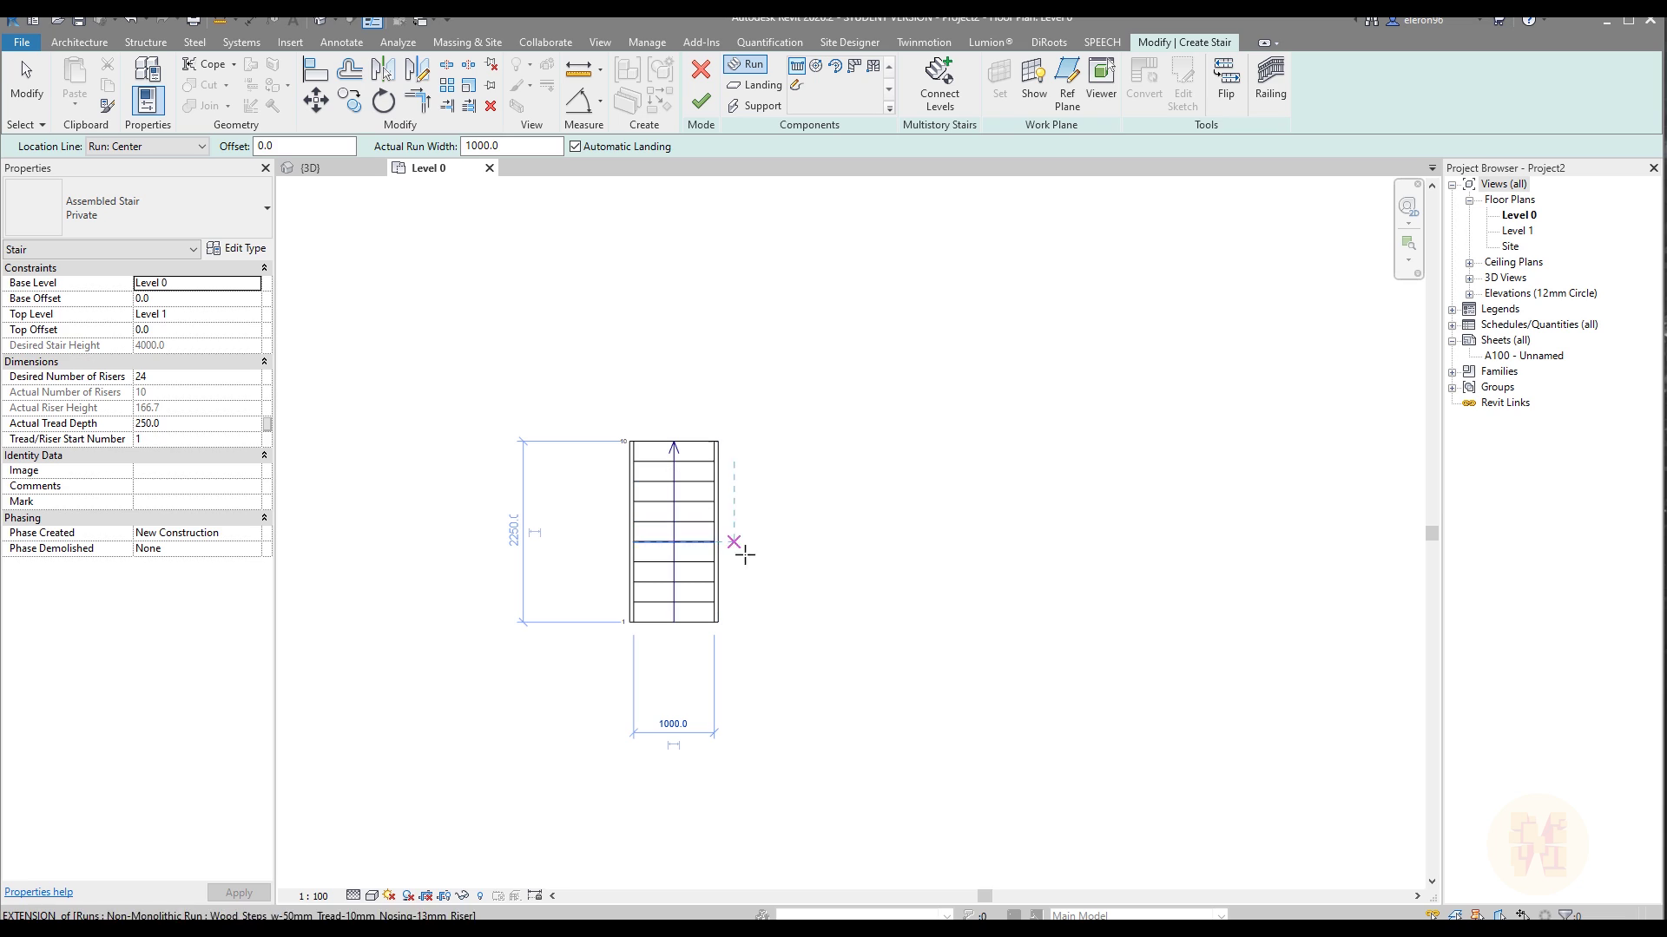
key("Escape")
key("Escape")
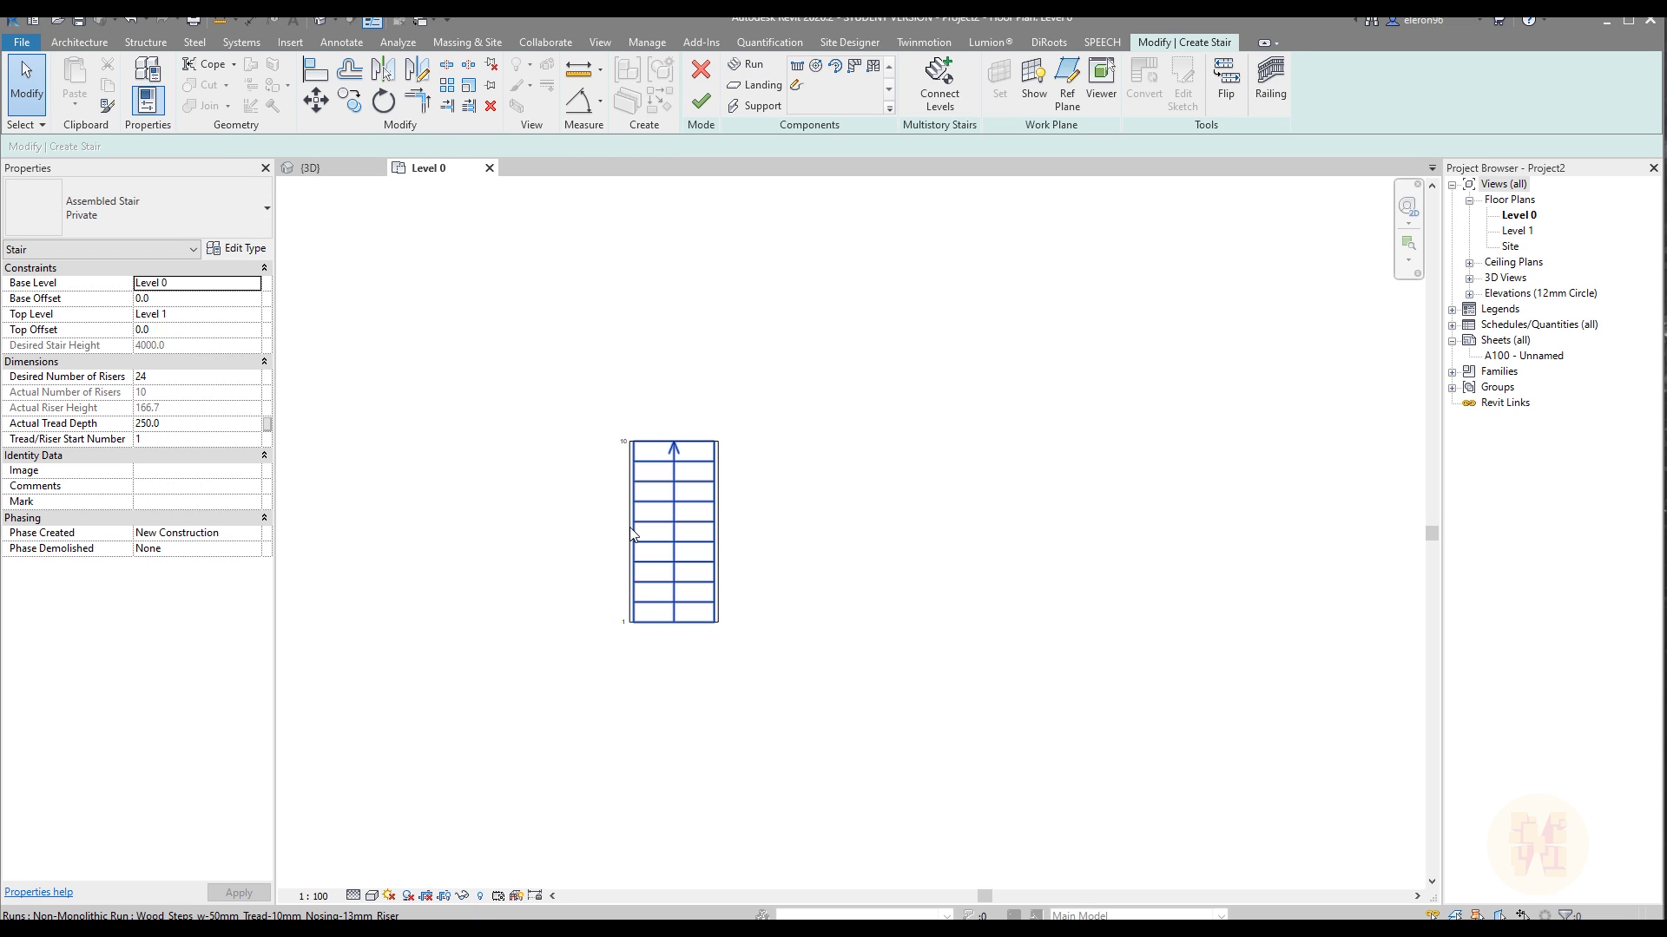
Delete the stringer supports on both sides of the stair run.
left_click(626, 531)
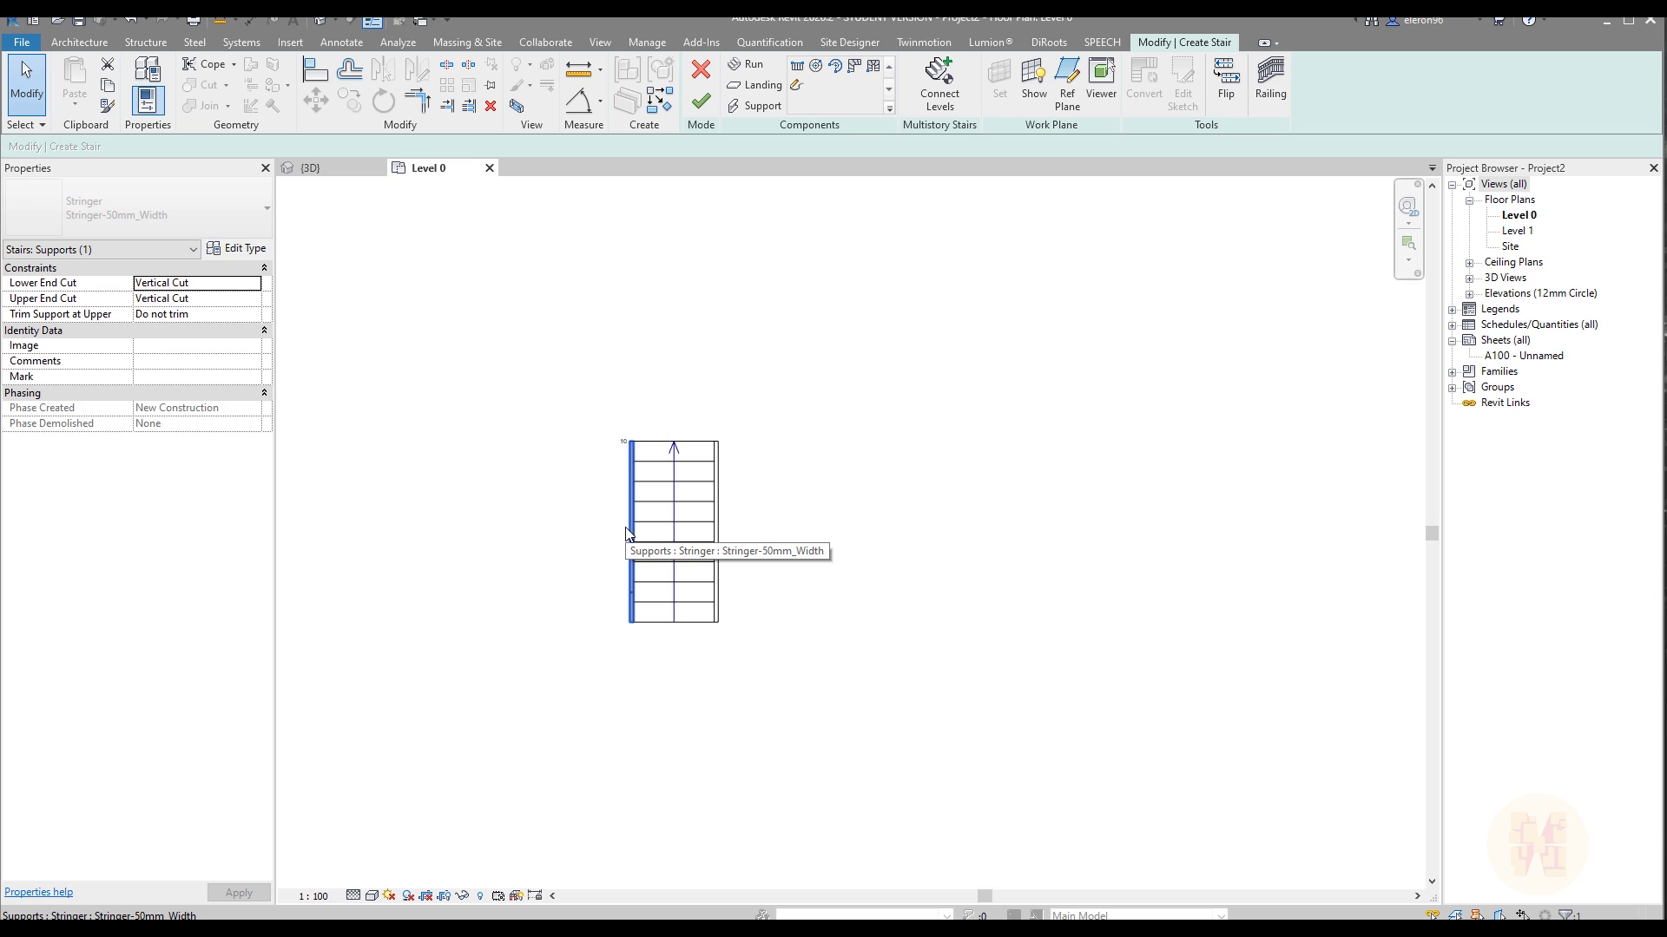
left_click_drag(701, 408, 751, 721)
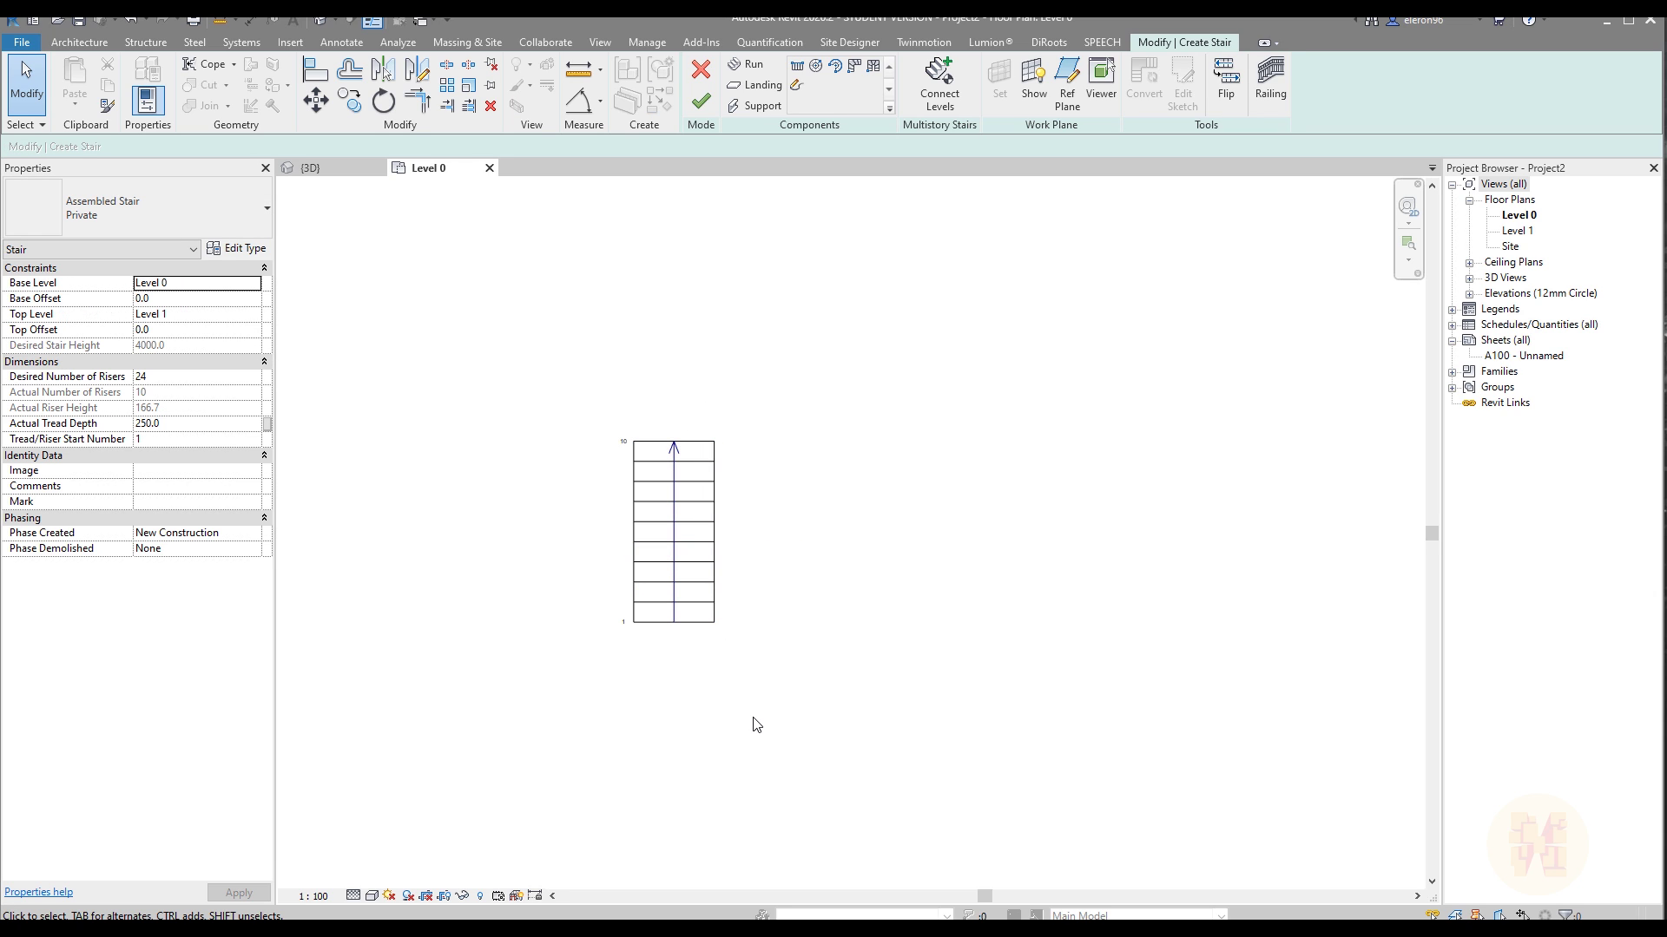
scroll(694, 529, "up", 2)
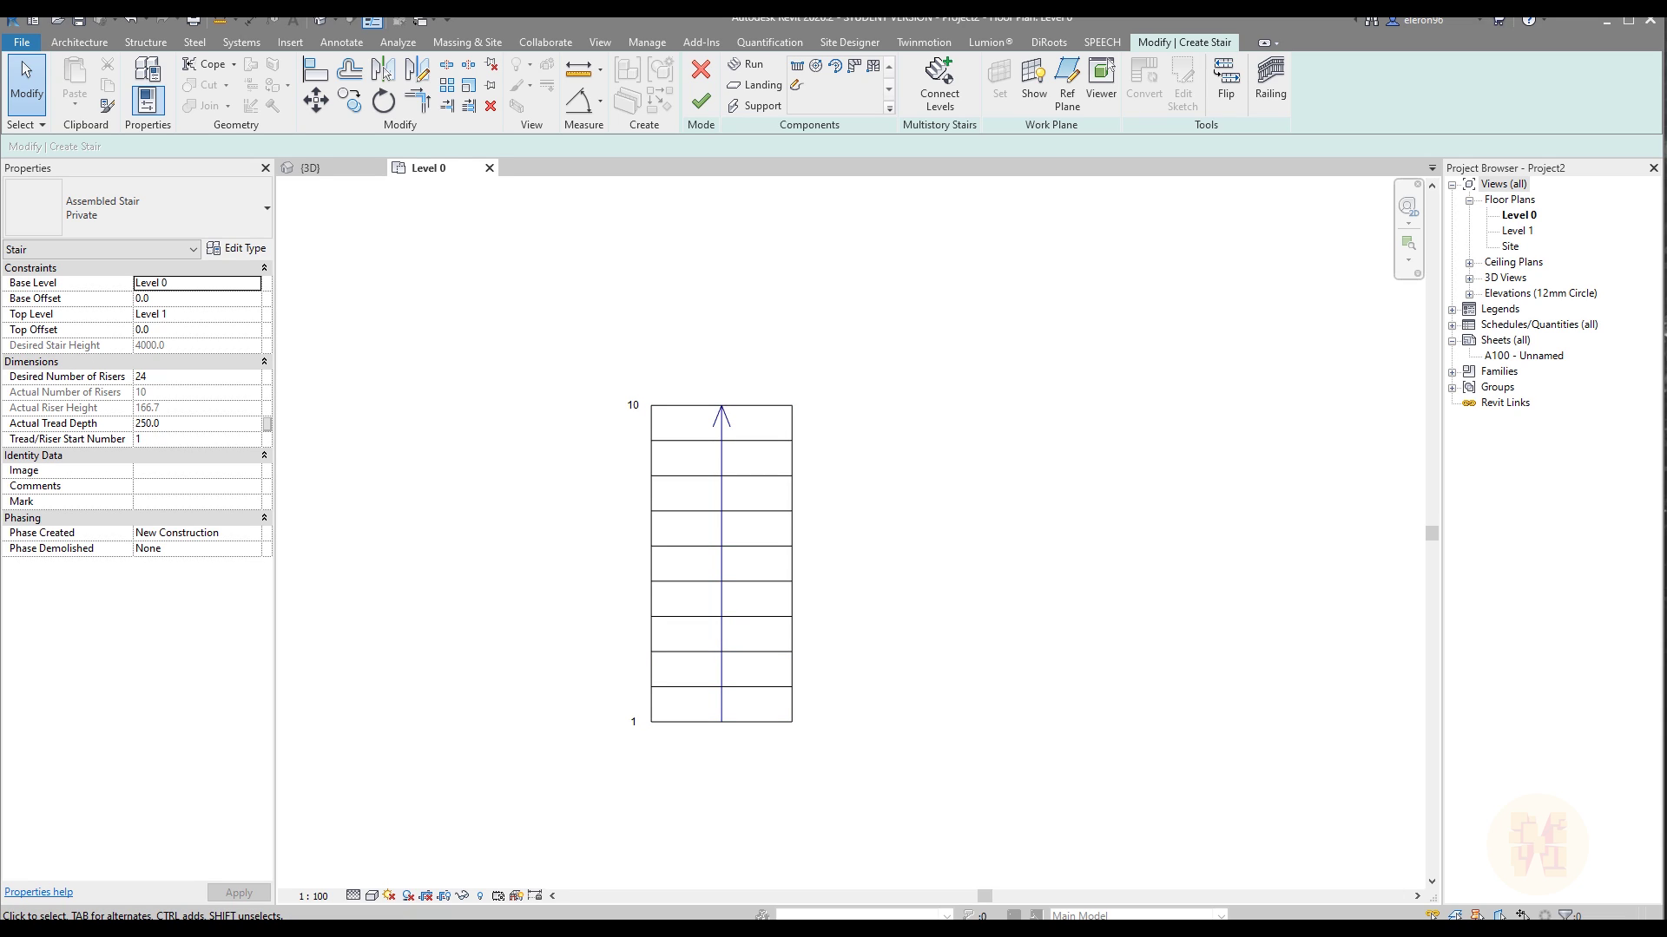
mouse_move(1124, 51)
left_mouse_down()
mouse_move(1268, 28)
mouse_move(1247, 29)
left_mouse_up()
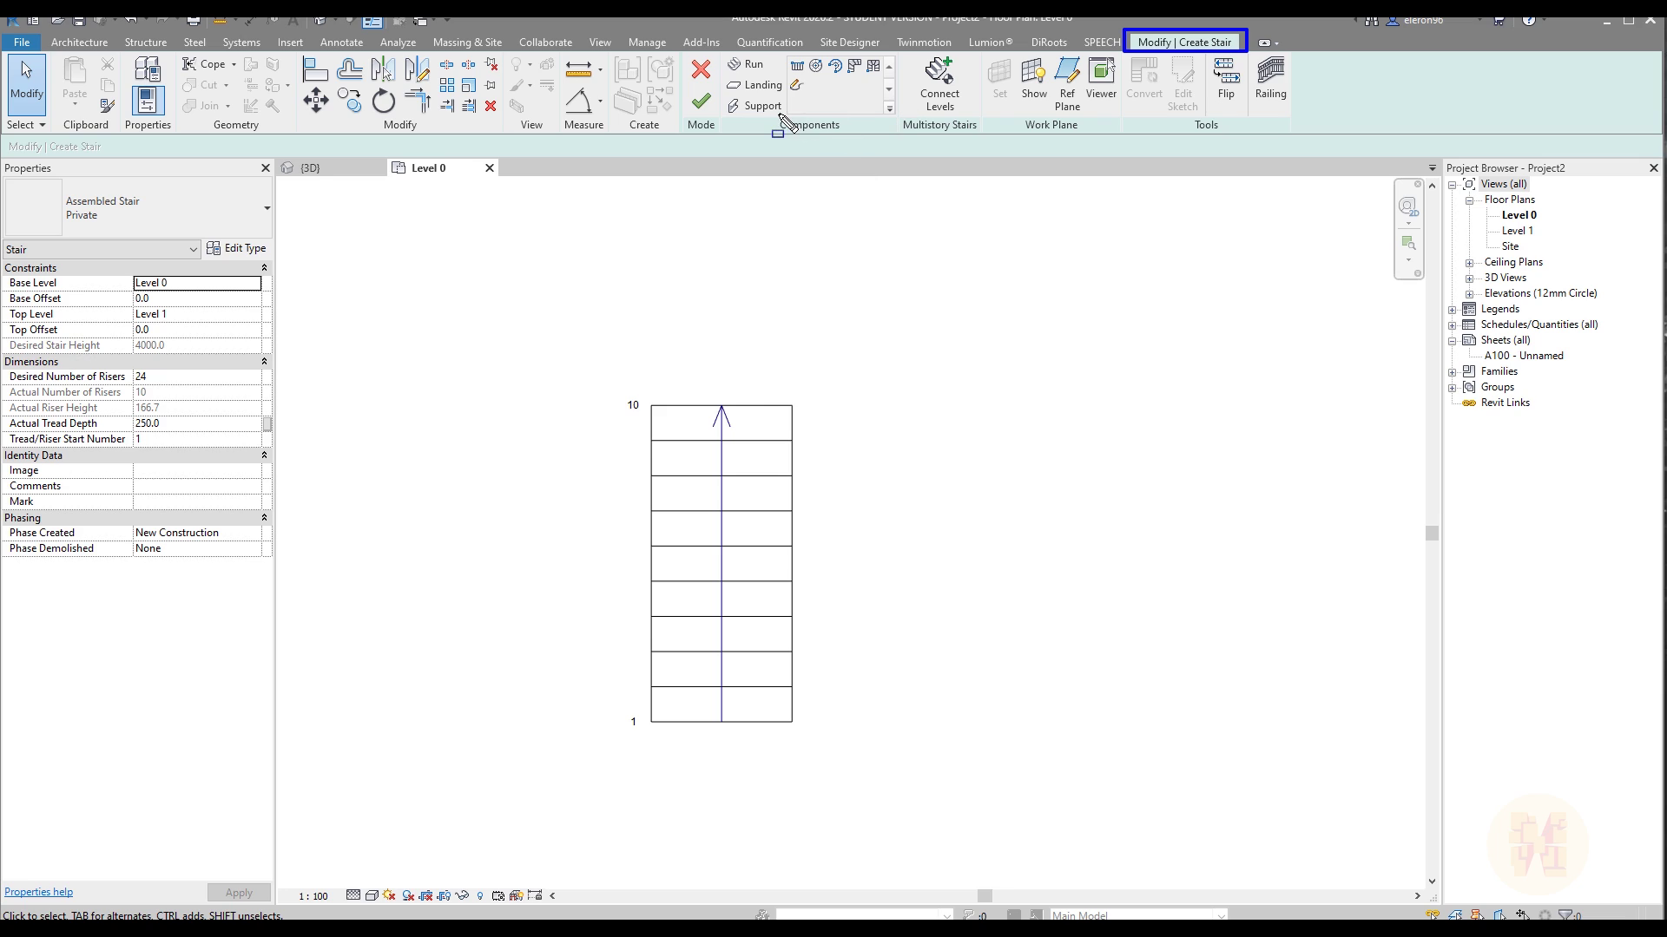
left_click_drag(677, 141, 721, 51)
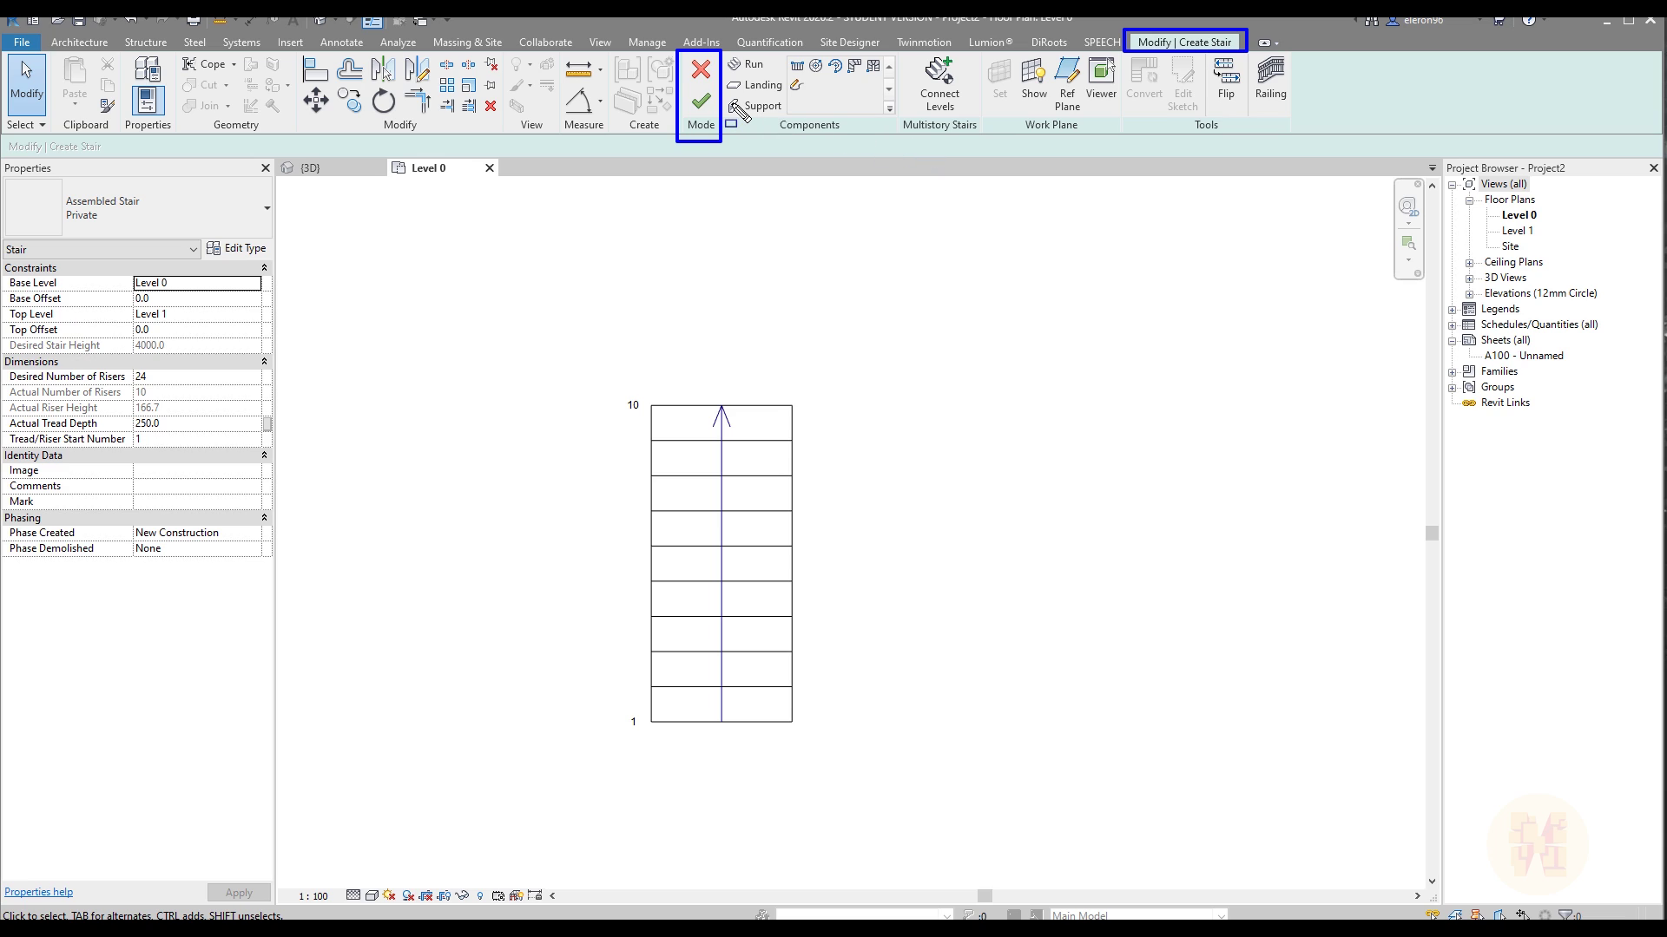
key("Escape")
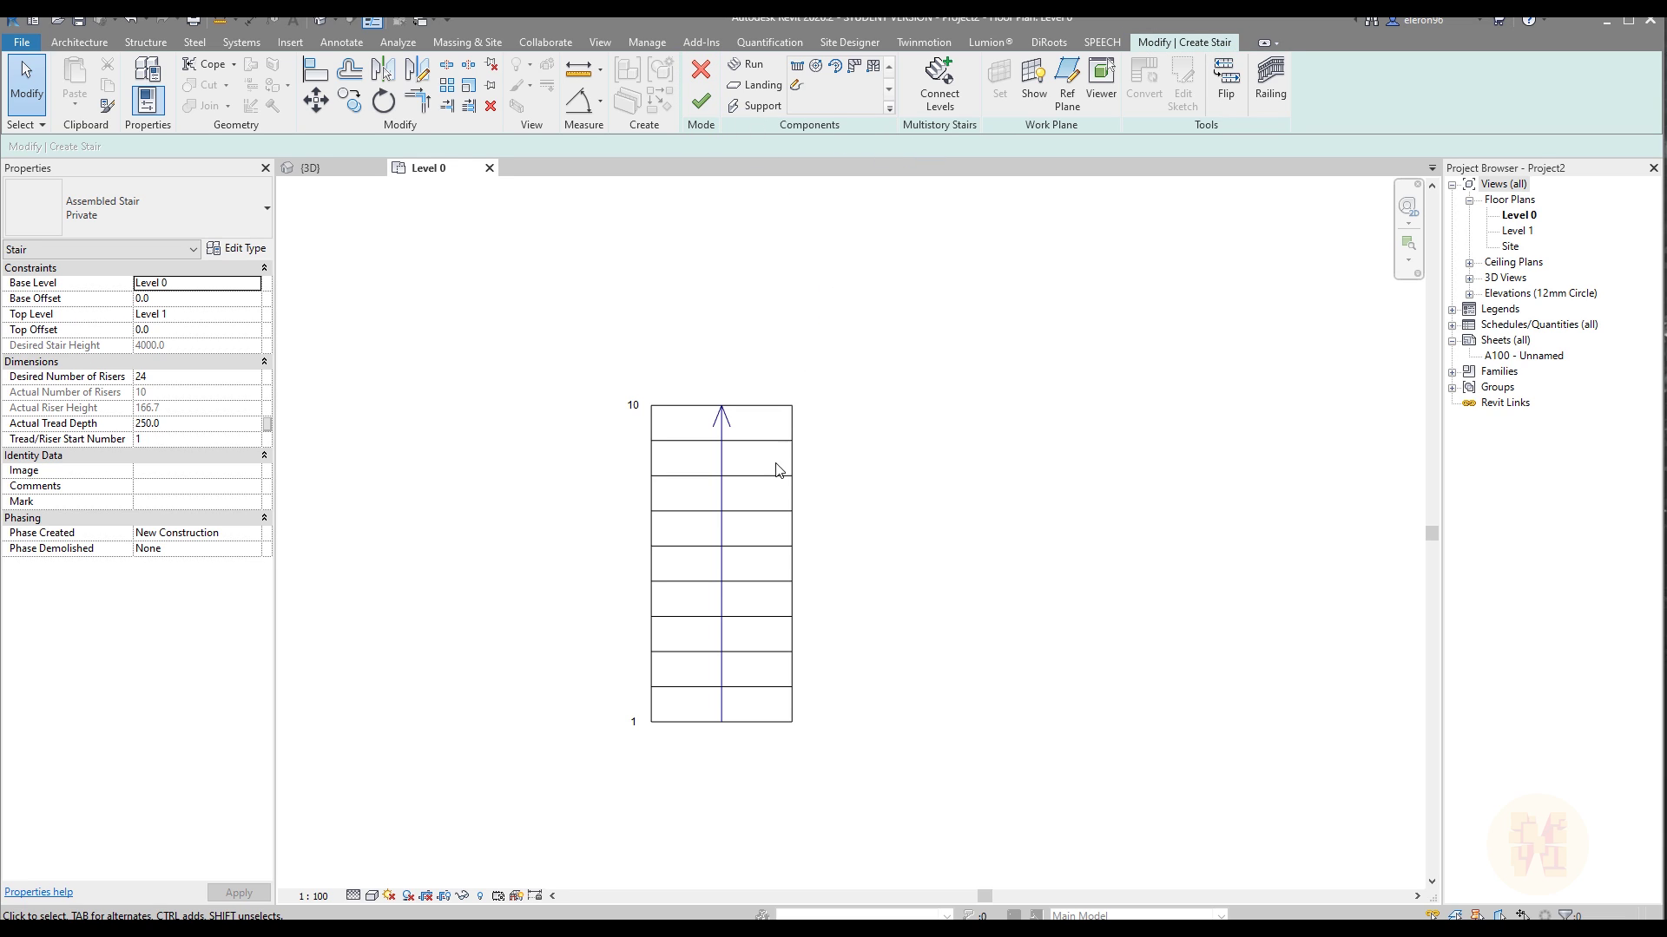
Convert the straight run to a custom sketch-based component and open its sketch for editing.
left_click(789, 459)
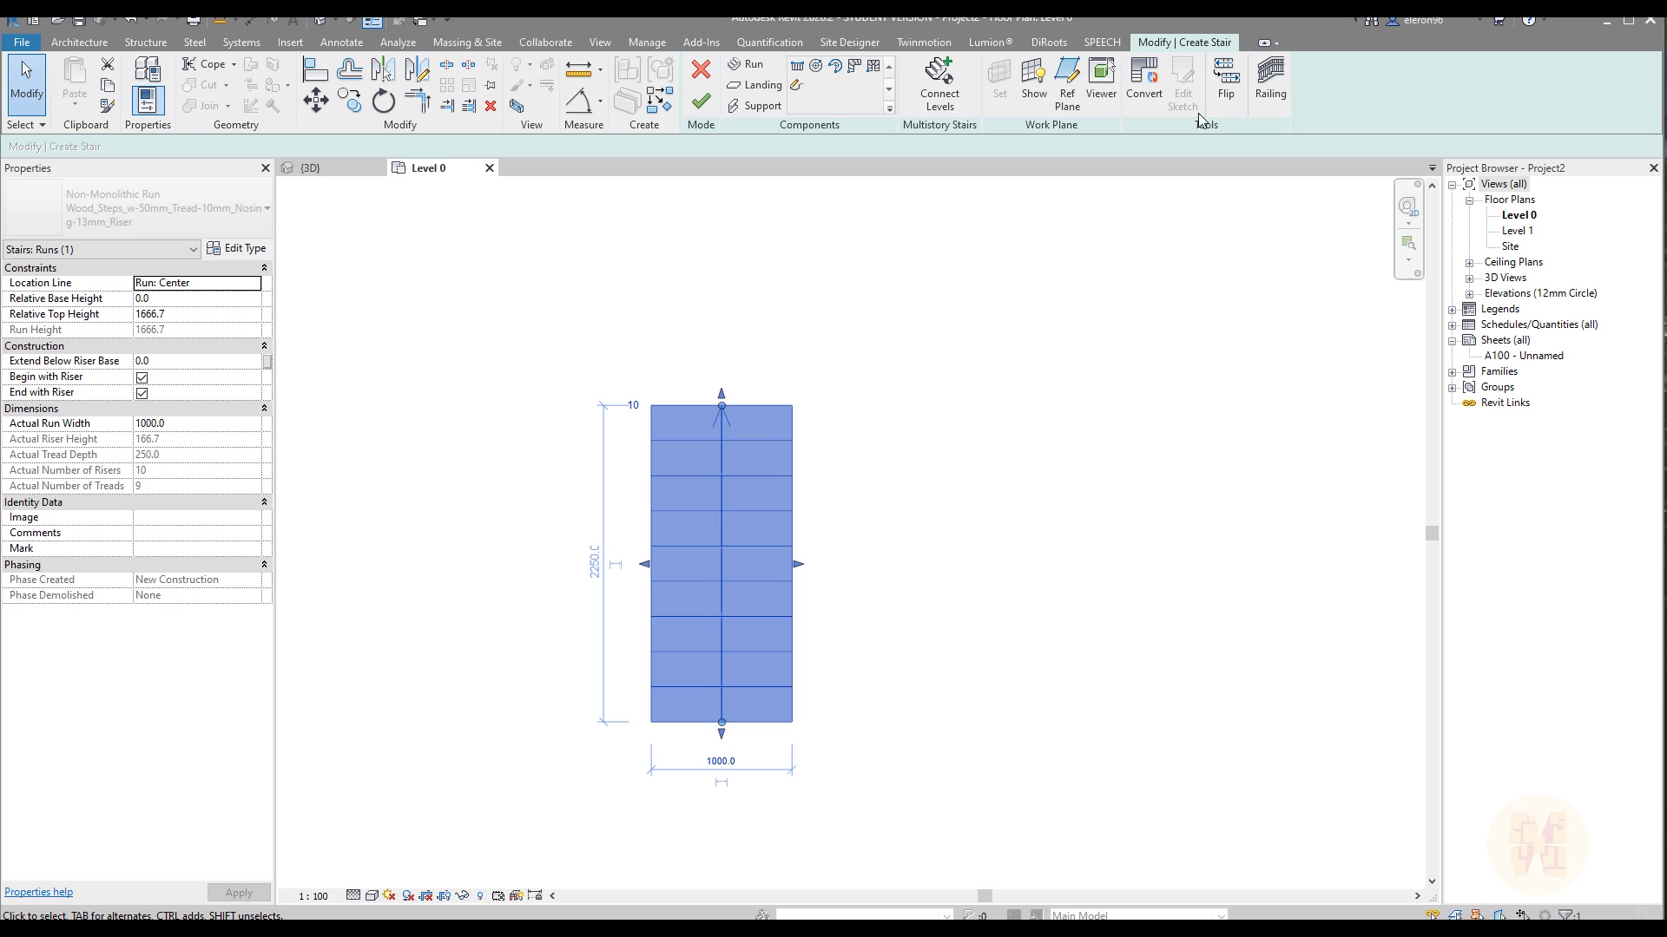
left_click(1146, 87)
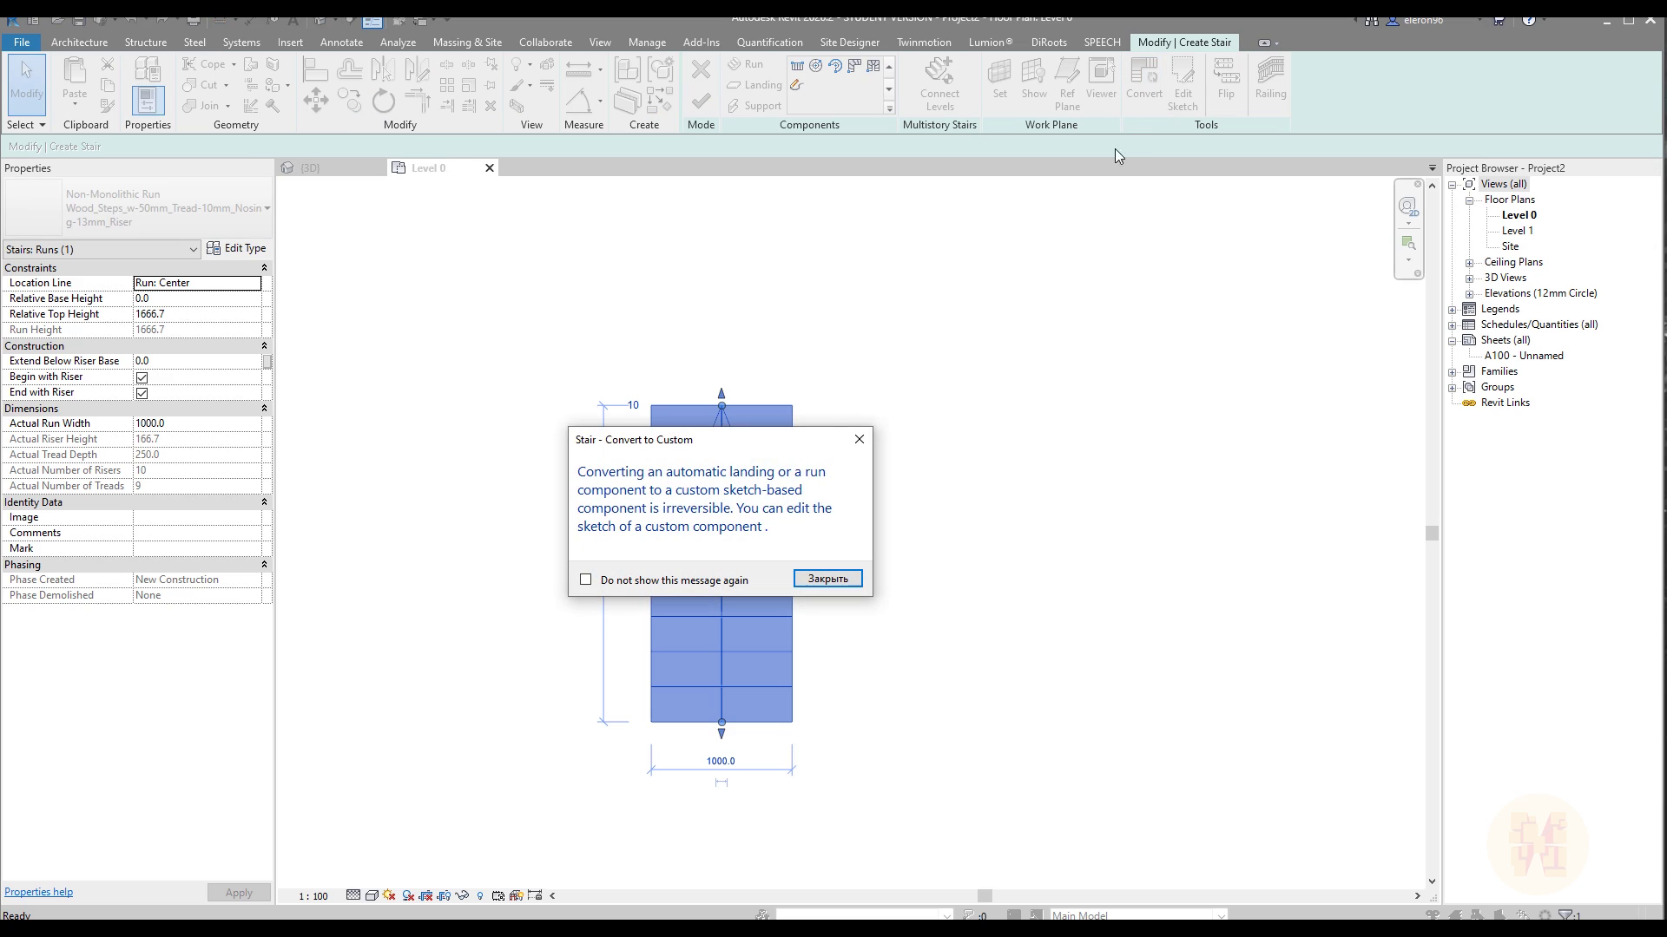
left_click_drag(783, 451, 807, 393)
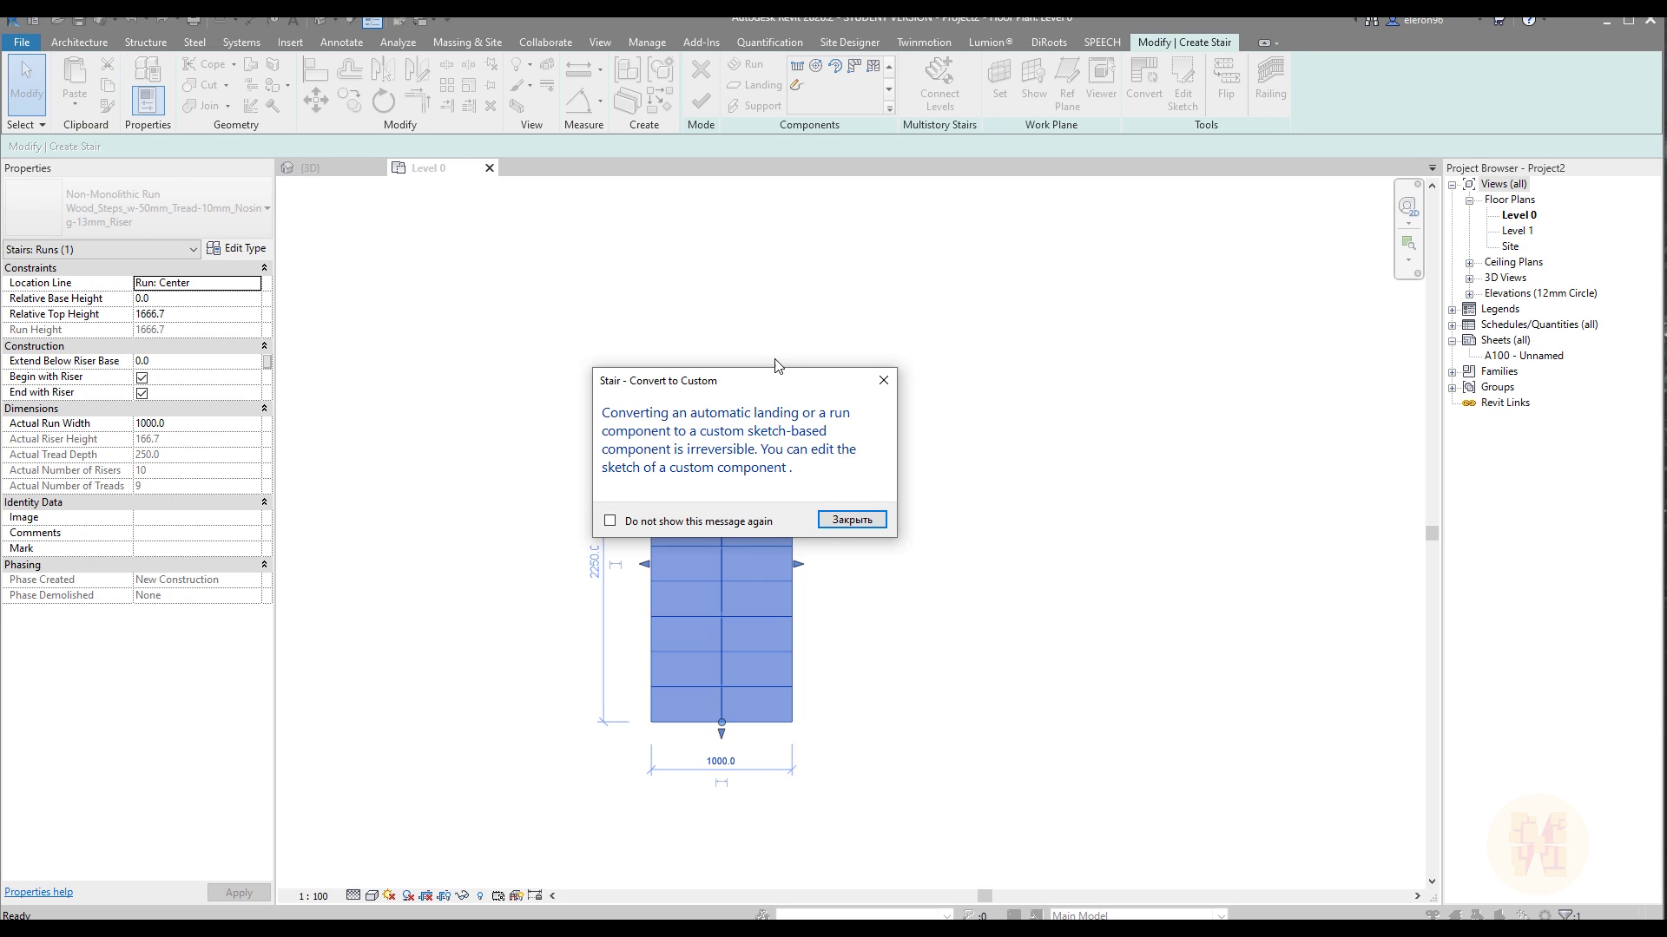
left_click(852, 519)
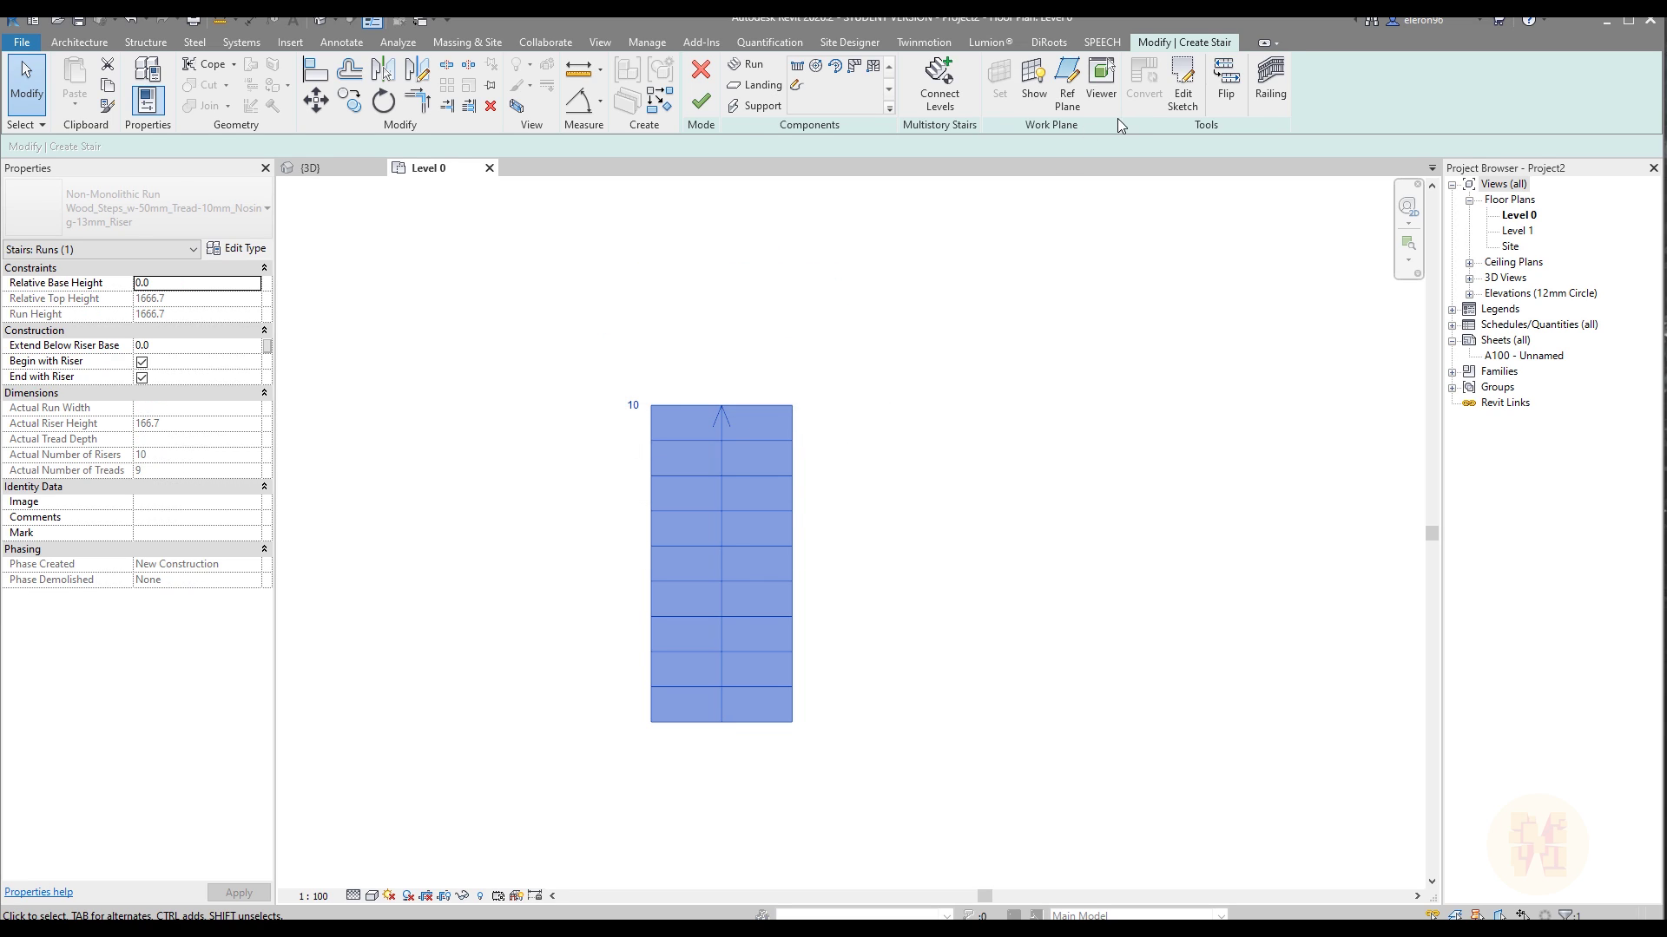
left_click(1193, 105)
mouse_move(858, 538)
middle_mouse_down()
mouse_move(875, 445)
mouse_move(871, 528)
middle_mouse_up()
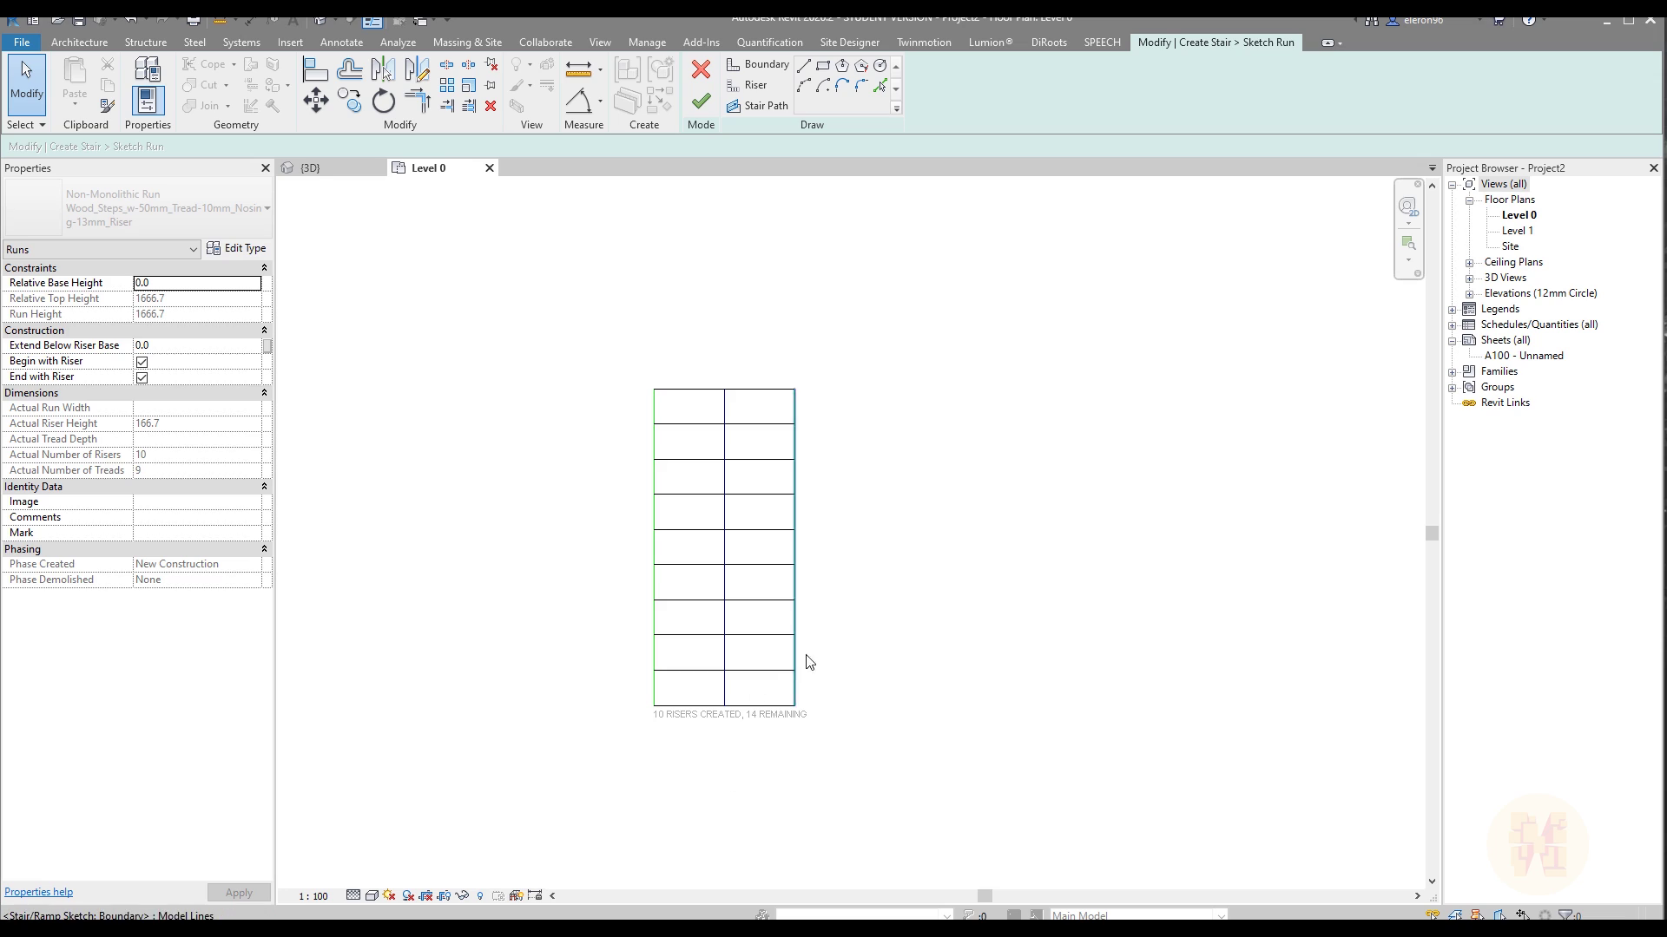
middle_click_drag(854, 655, 861, 659)
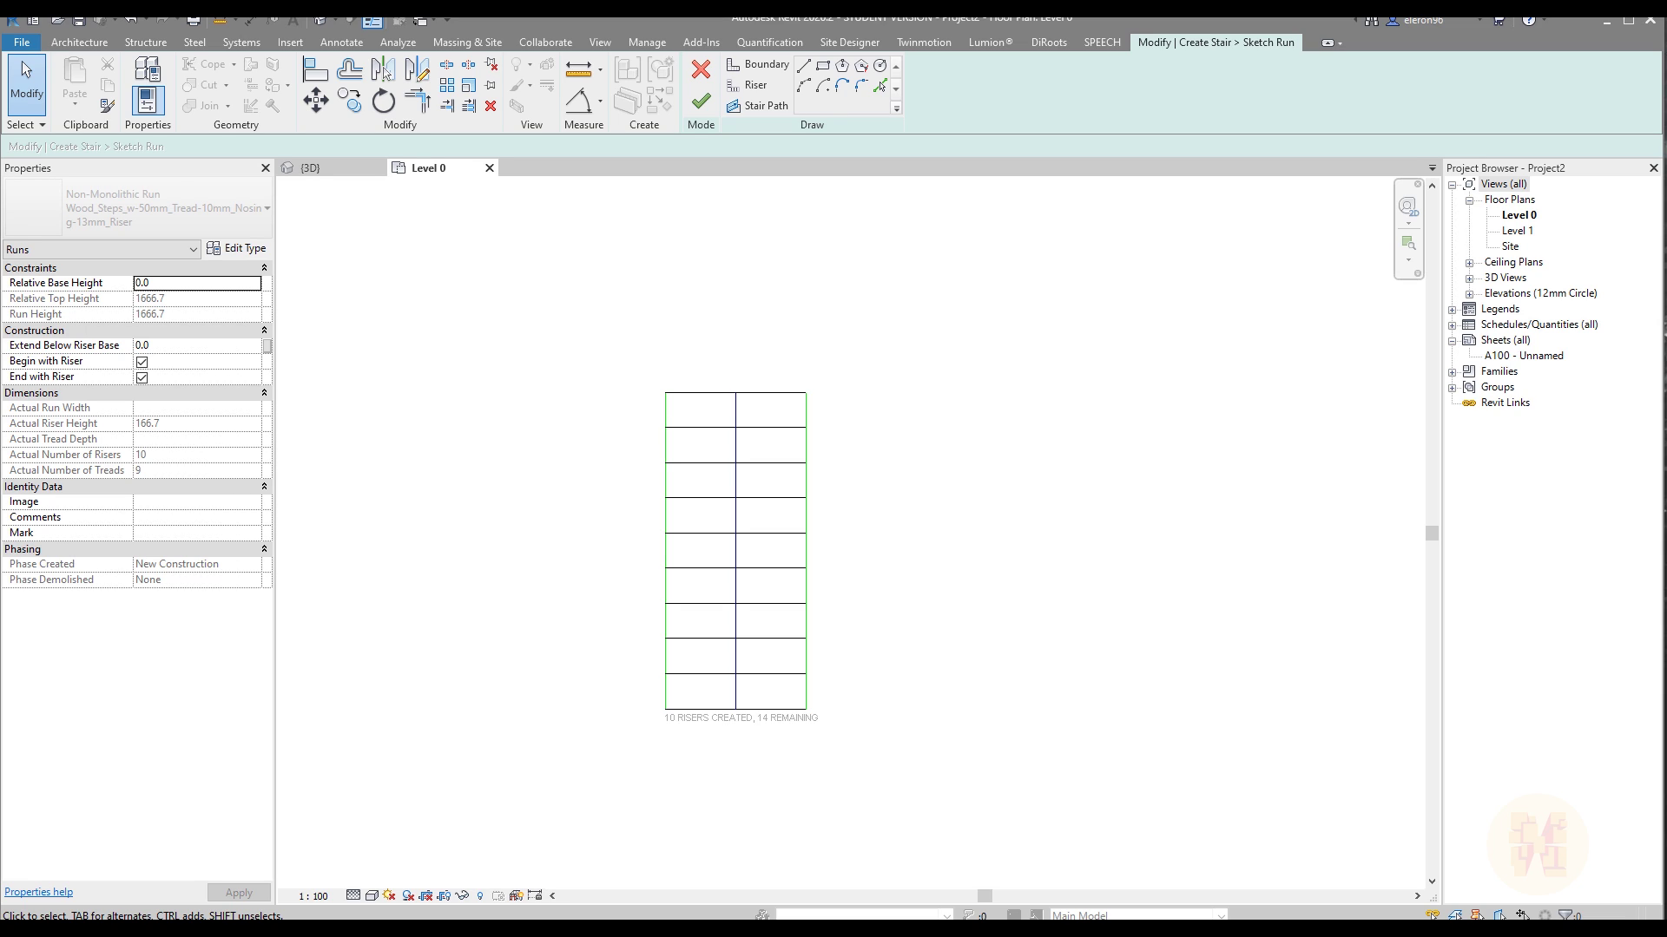
left_click_drag(907, 476, 1104, 476)
left_click_drag(1114, 563, 1111, 729)
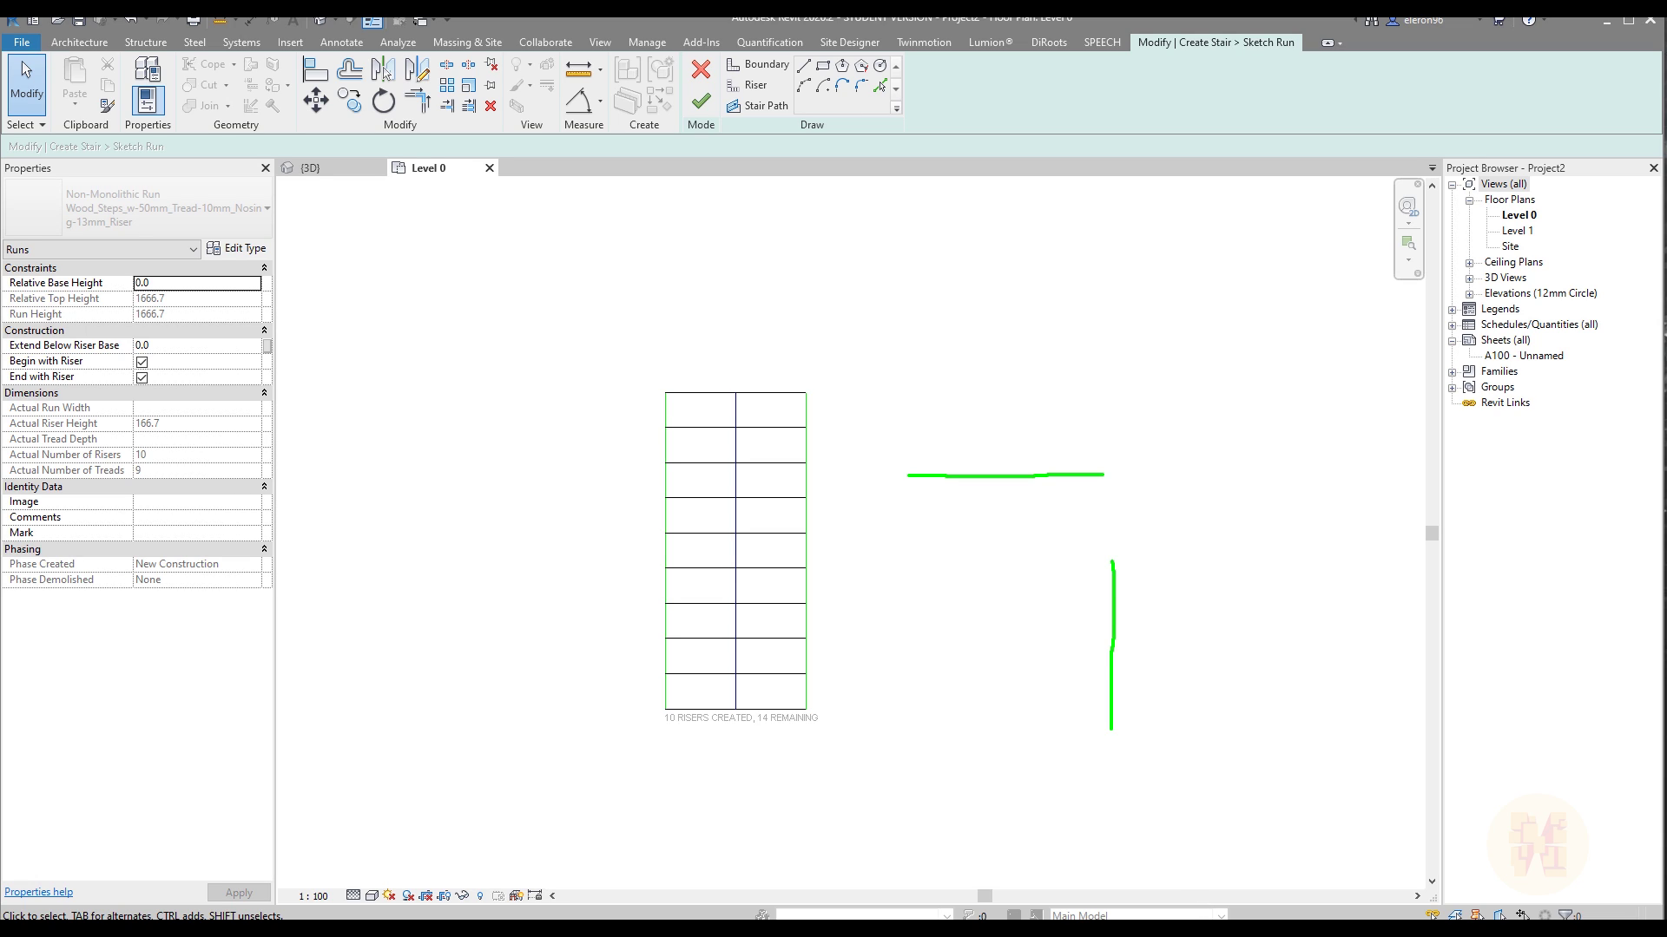
mouse_move(1070, 476)
left_mouse_down()
mouse_move(1071, 577)
mouse_move(1113, 598)
left_mouse_up()
left_click_drag(1104, 477, 1113, 560)
mouse_move(1012, 479)
left_mouse_down()
mouse_move(1014, 632)
mouse_move(1109, 634)
left_mouse_up()
mouse_move(953, 476)
left_mouse_down()
mouse_move(953, 594)
mouse_move(990, 661)
mouse_move(1108, 655)
left_mouse_up()
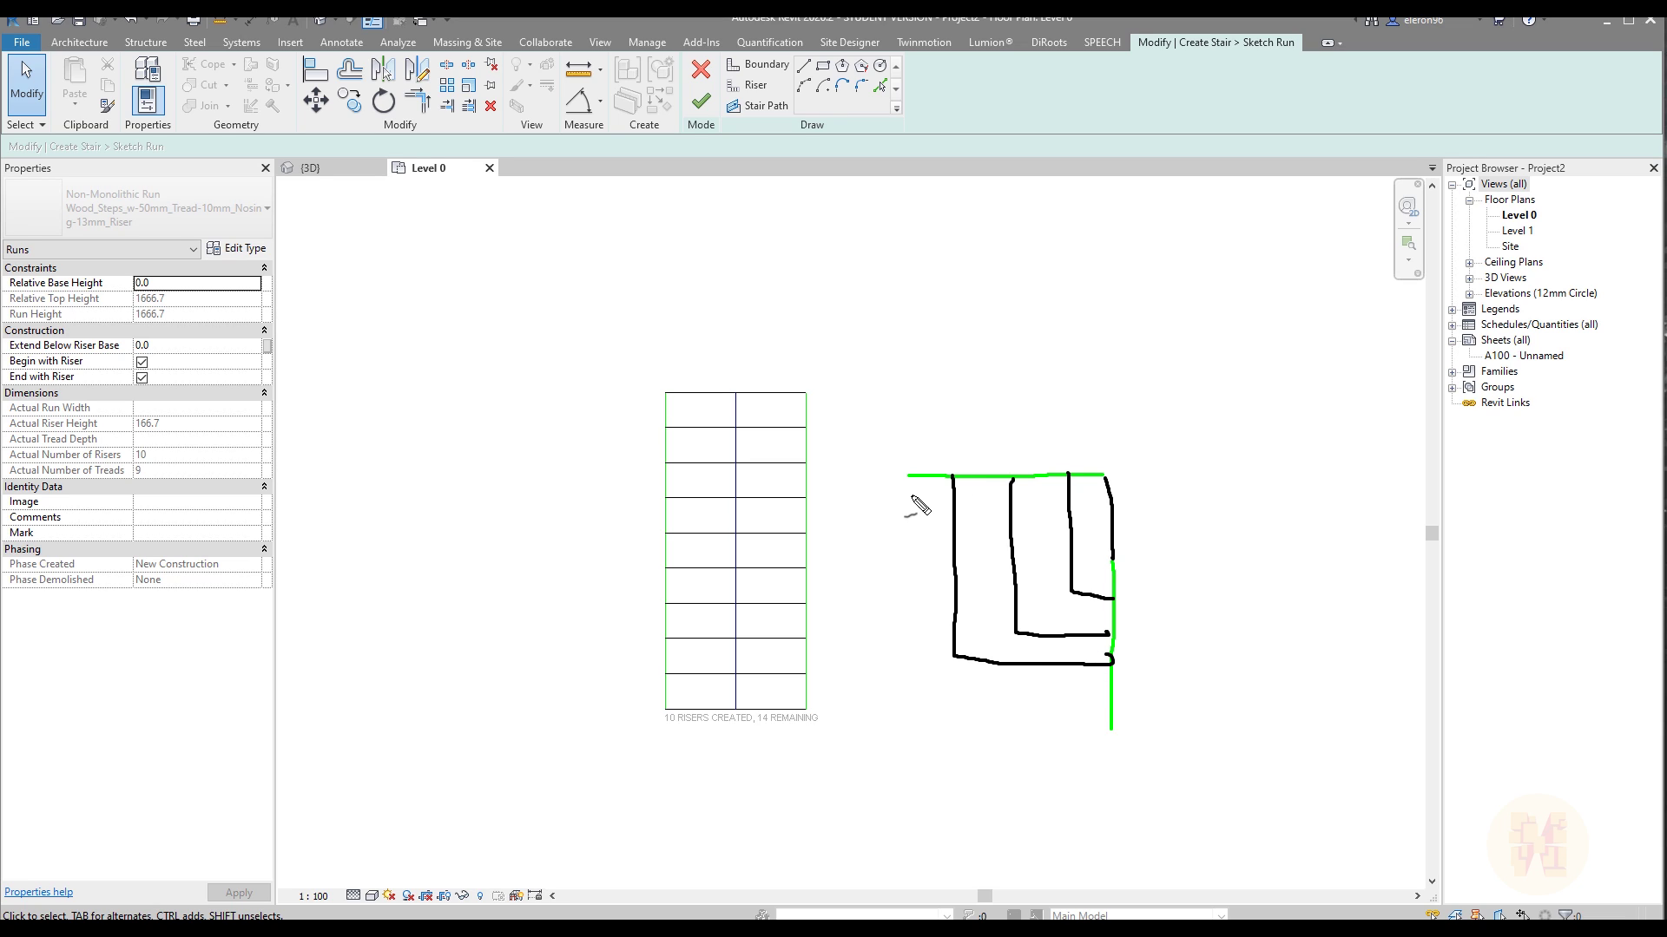
mouse_move(909, 476)
left_mouse_down()
mouse_move(909, 701)
mouse_move(963, 724)
mouse_move(1111, 729)
left_mouse_up()
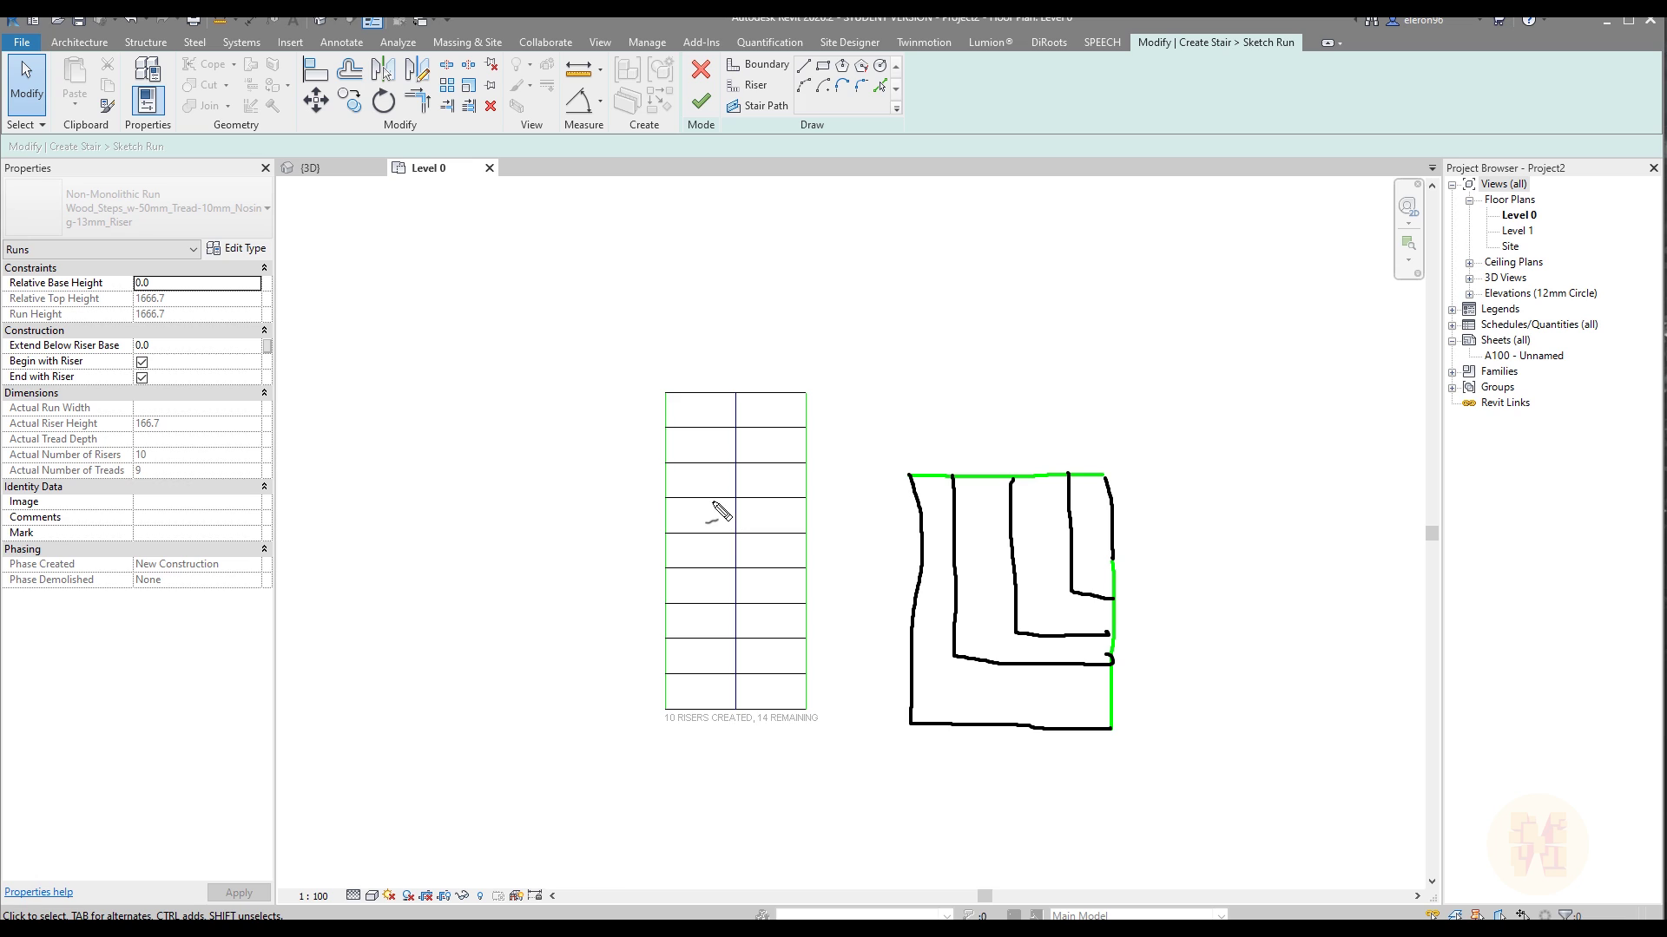
key("Escape")
Swing the left boundary line to run horizontally outward from the run's upper-left corner, and shorten the right boundary from its upper end.
scroll(872, 698, "up", 1)
middle_click_drag(765, 676, 925, 717)
left_click(789, 705)
left_click_drag(790, 751, 586, 386)
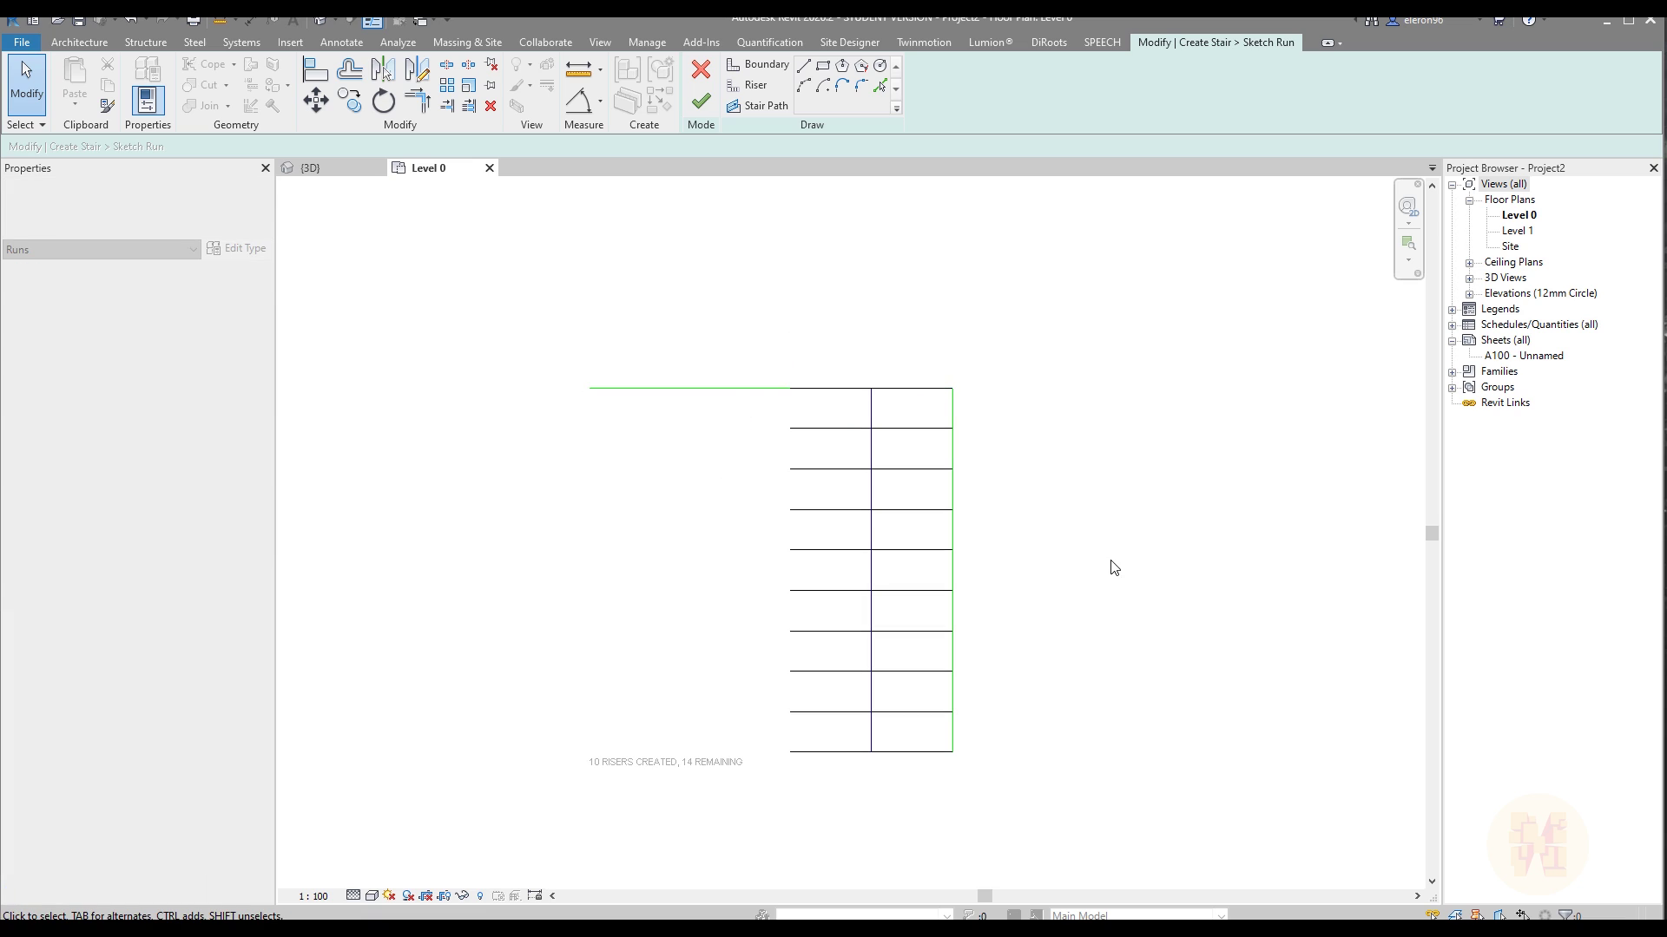
left_click(1109, 564)
left_click(951, 438)
left_click_drag(952, 388, 953, 459)
Delete all intermediate risers, keeping only the first and last riser lines in the sketch.
left_click(830, 446)
left_click_drag(761, 409, 934, 762)
key("Delete")
Turn the top riser into a vertical line about 430 mm long above the right boundary and extend the horizontal boundary to that corner.
left_click(905, 437)
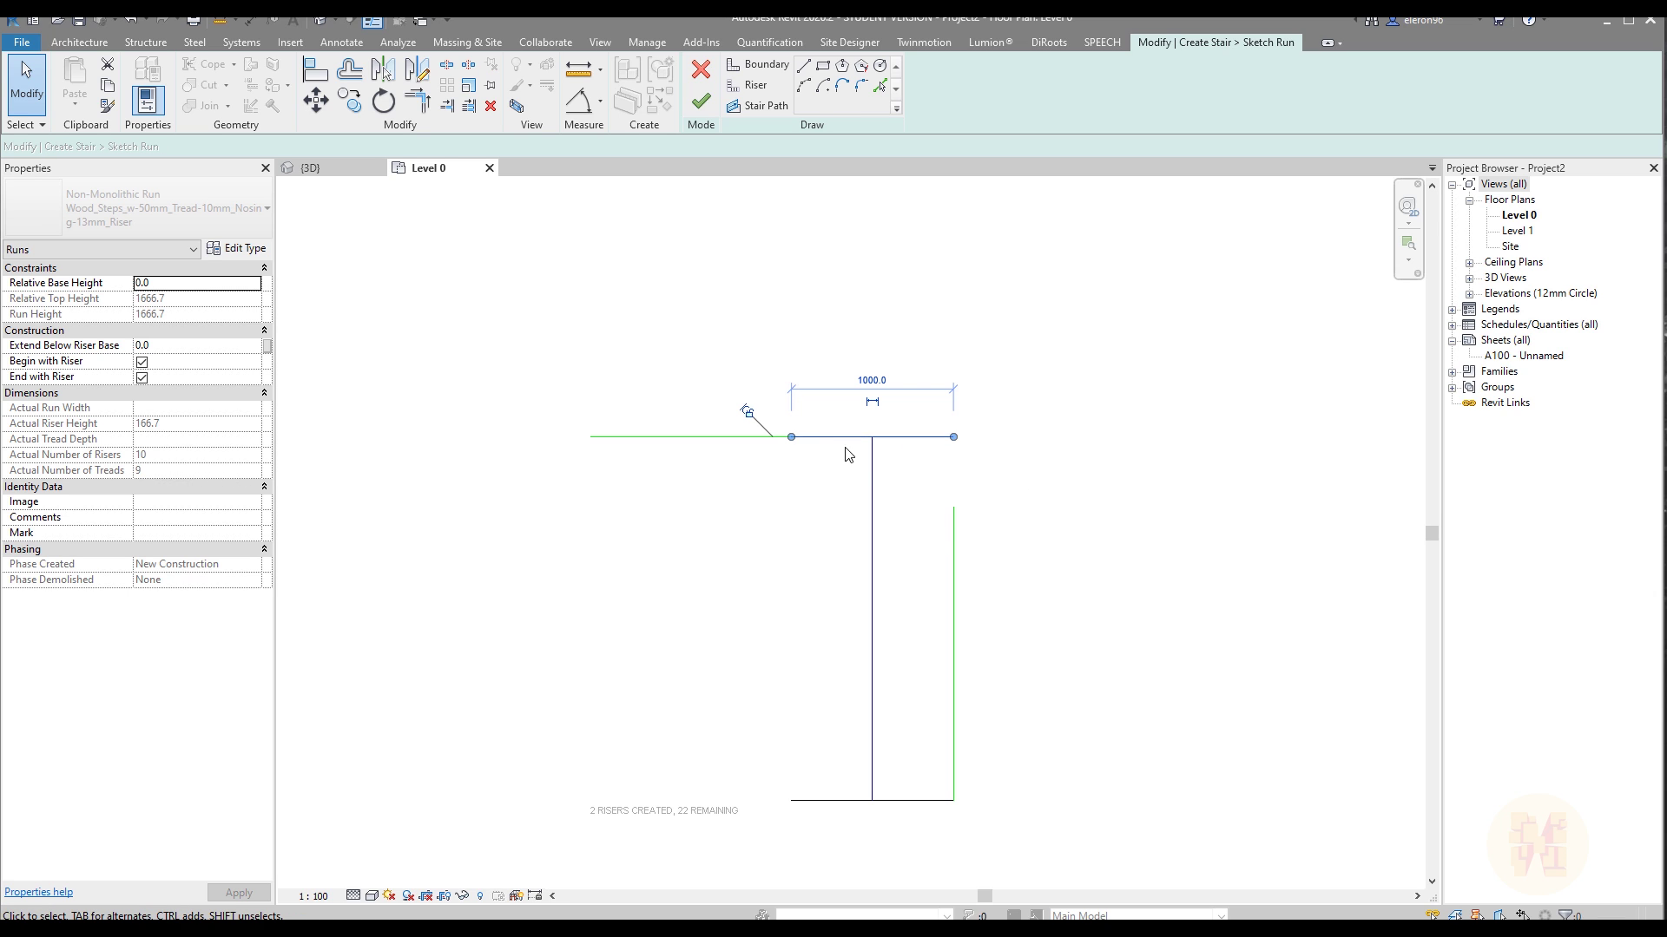
left_click_drag(791, 437, 953, 508)
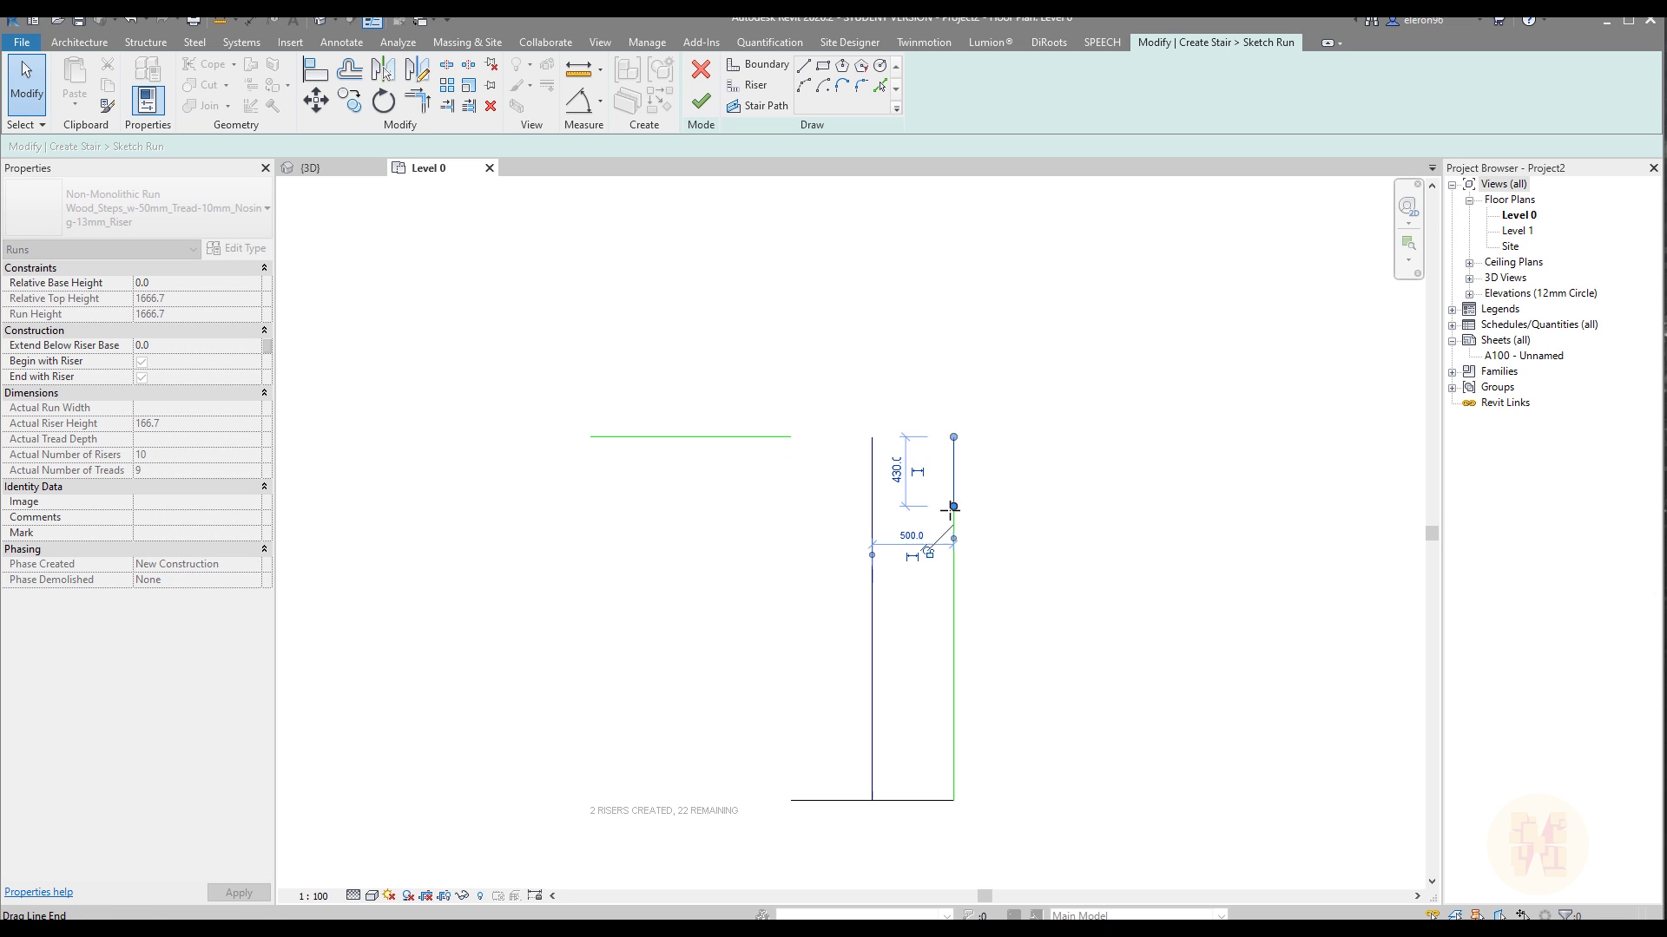
left_click(764, 437)
left_click_drag(790, 438, 954, 437)
left_click(889, 508)
left_click(873, 501)
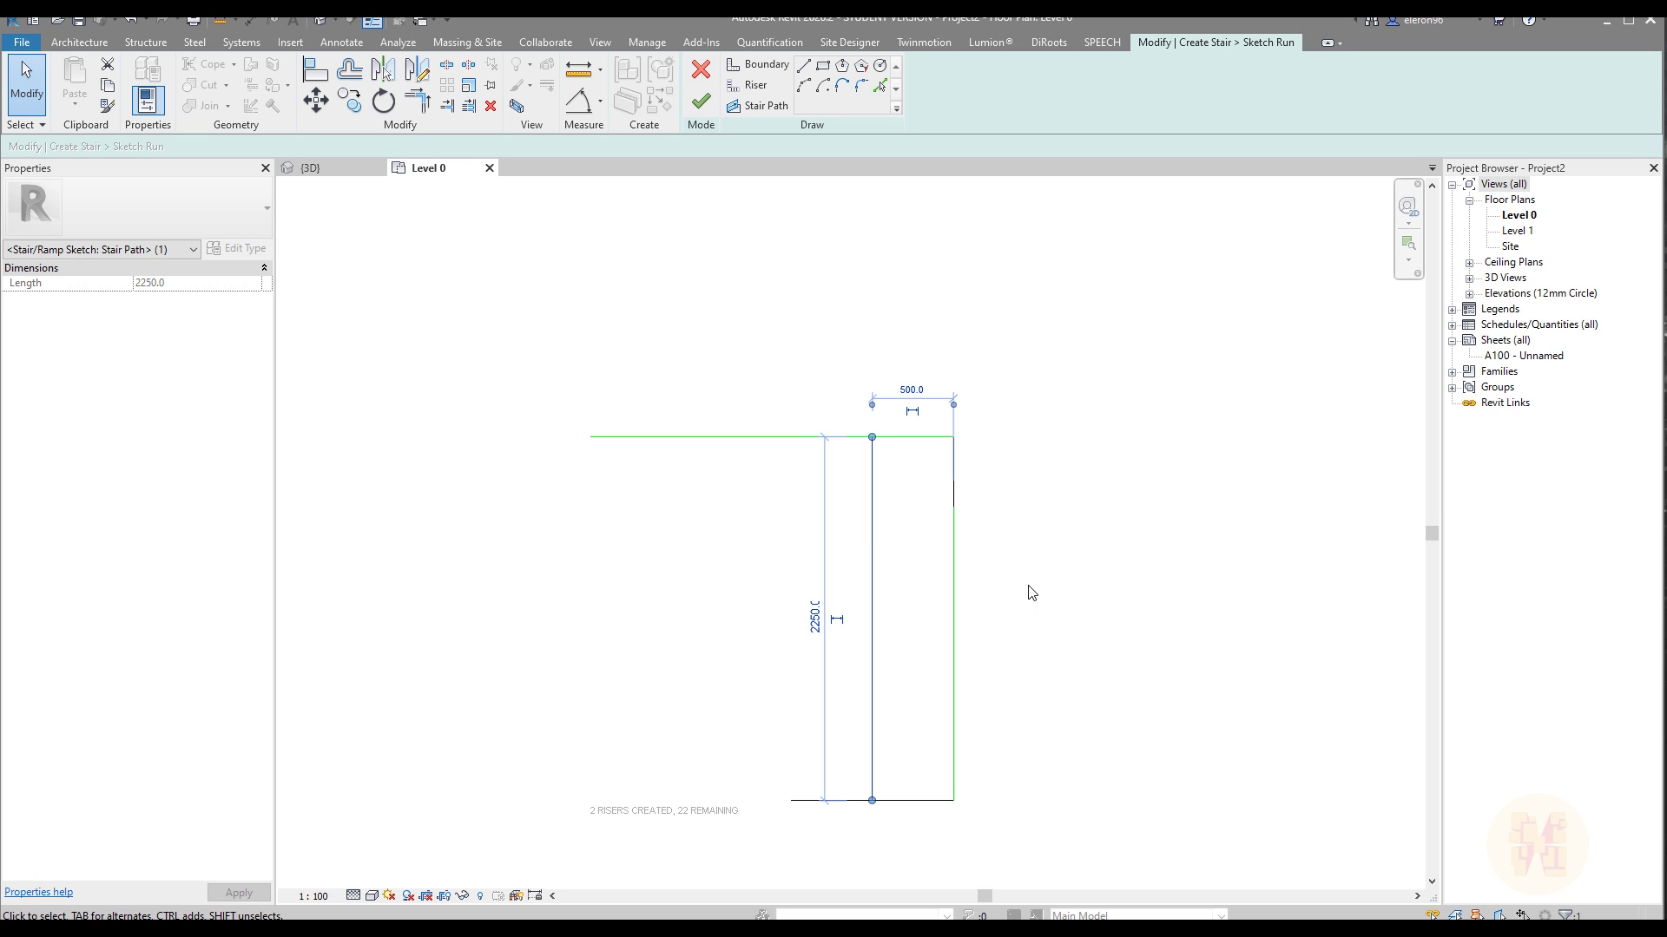
left_click(1095, 699)
left_click(914, 801)
key("Escape")
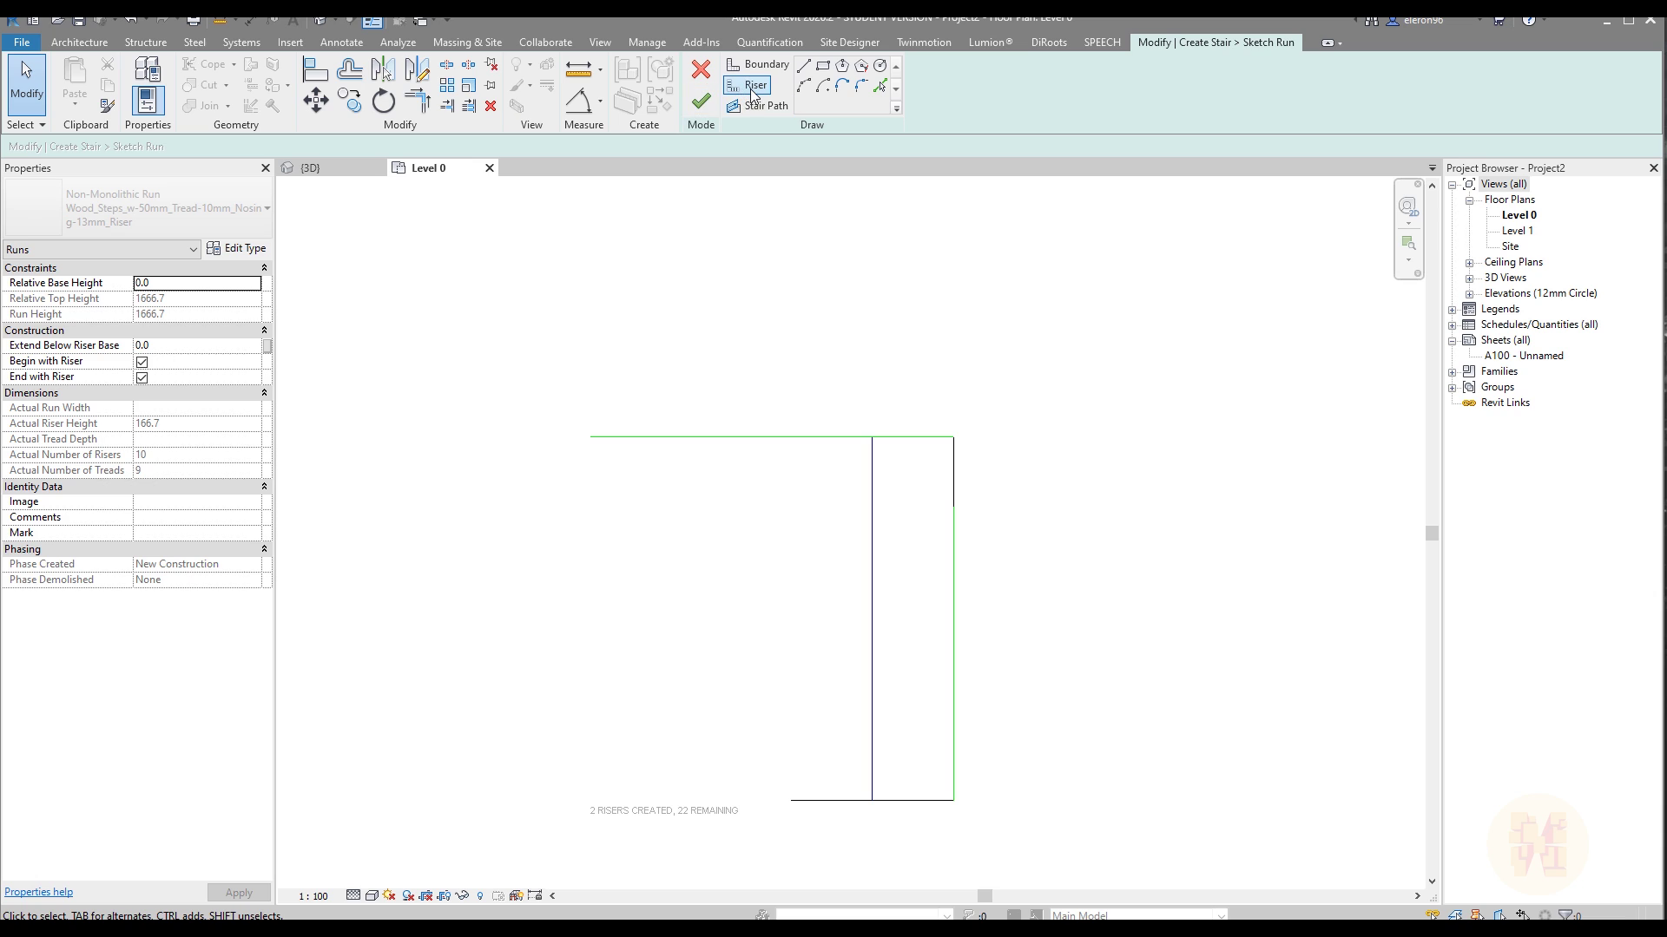
Draw a vertical riser line about 1380 mm long downward from the left end of the horizontal boundary.
left_click(750, 86)
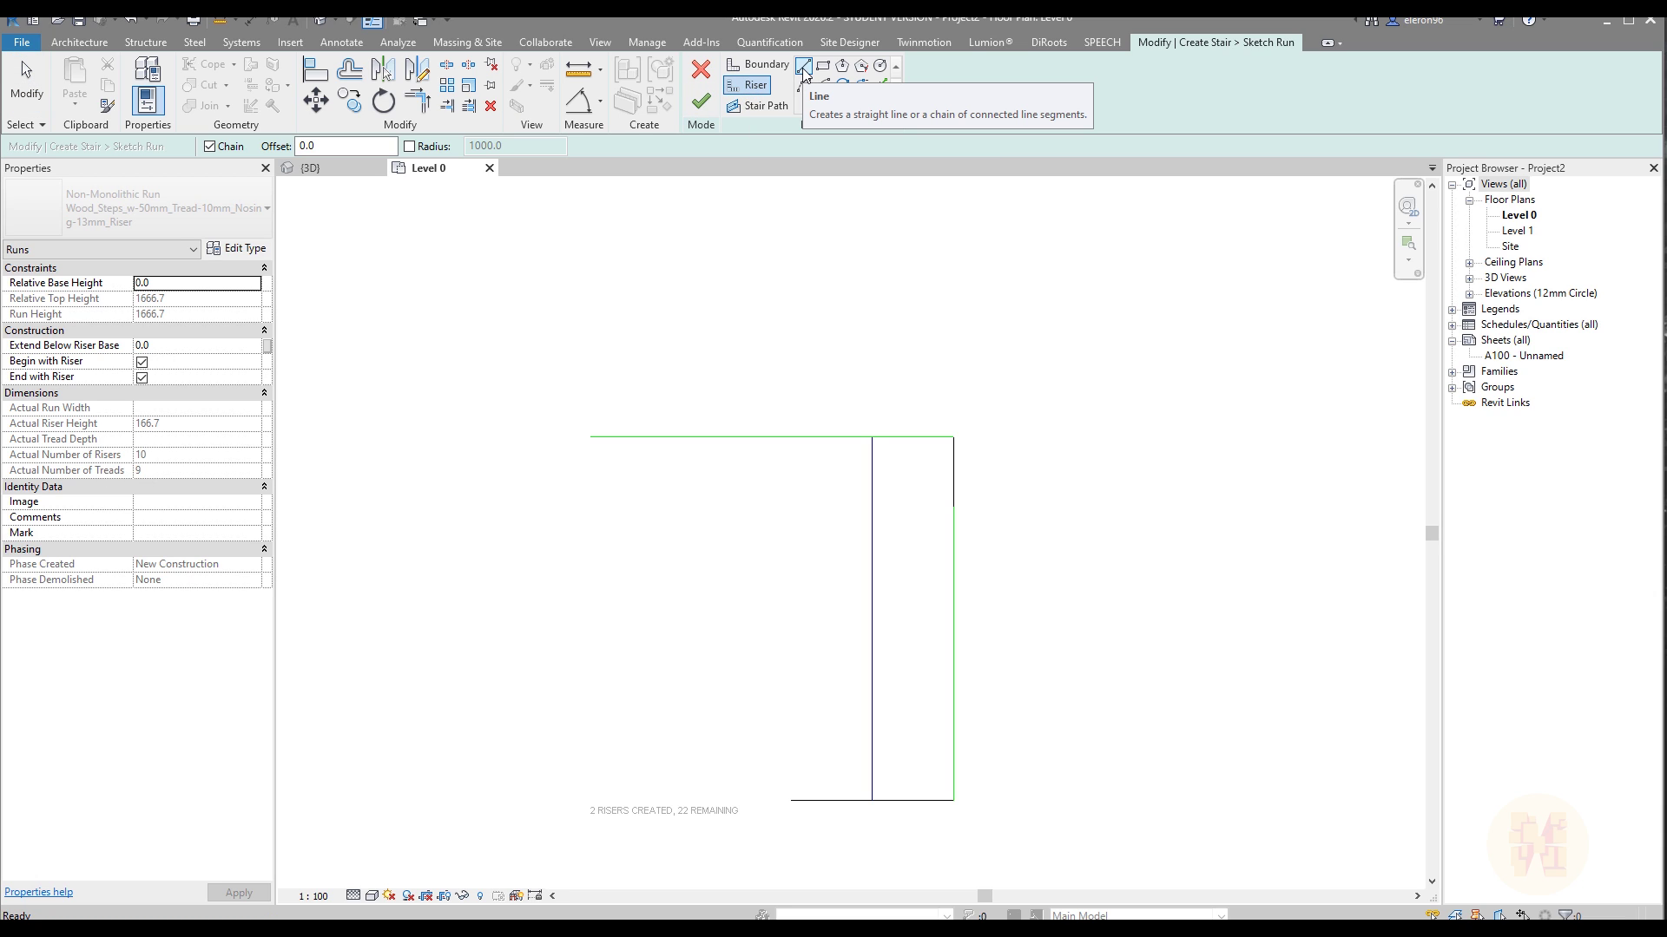
left_click(803, 68)
left_click(590, 437)
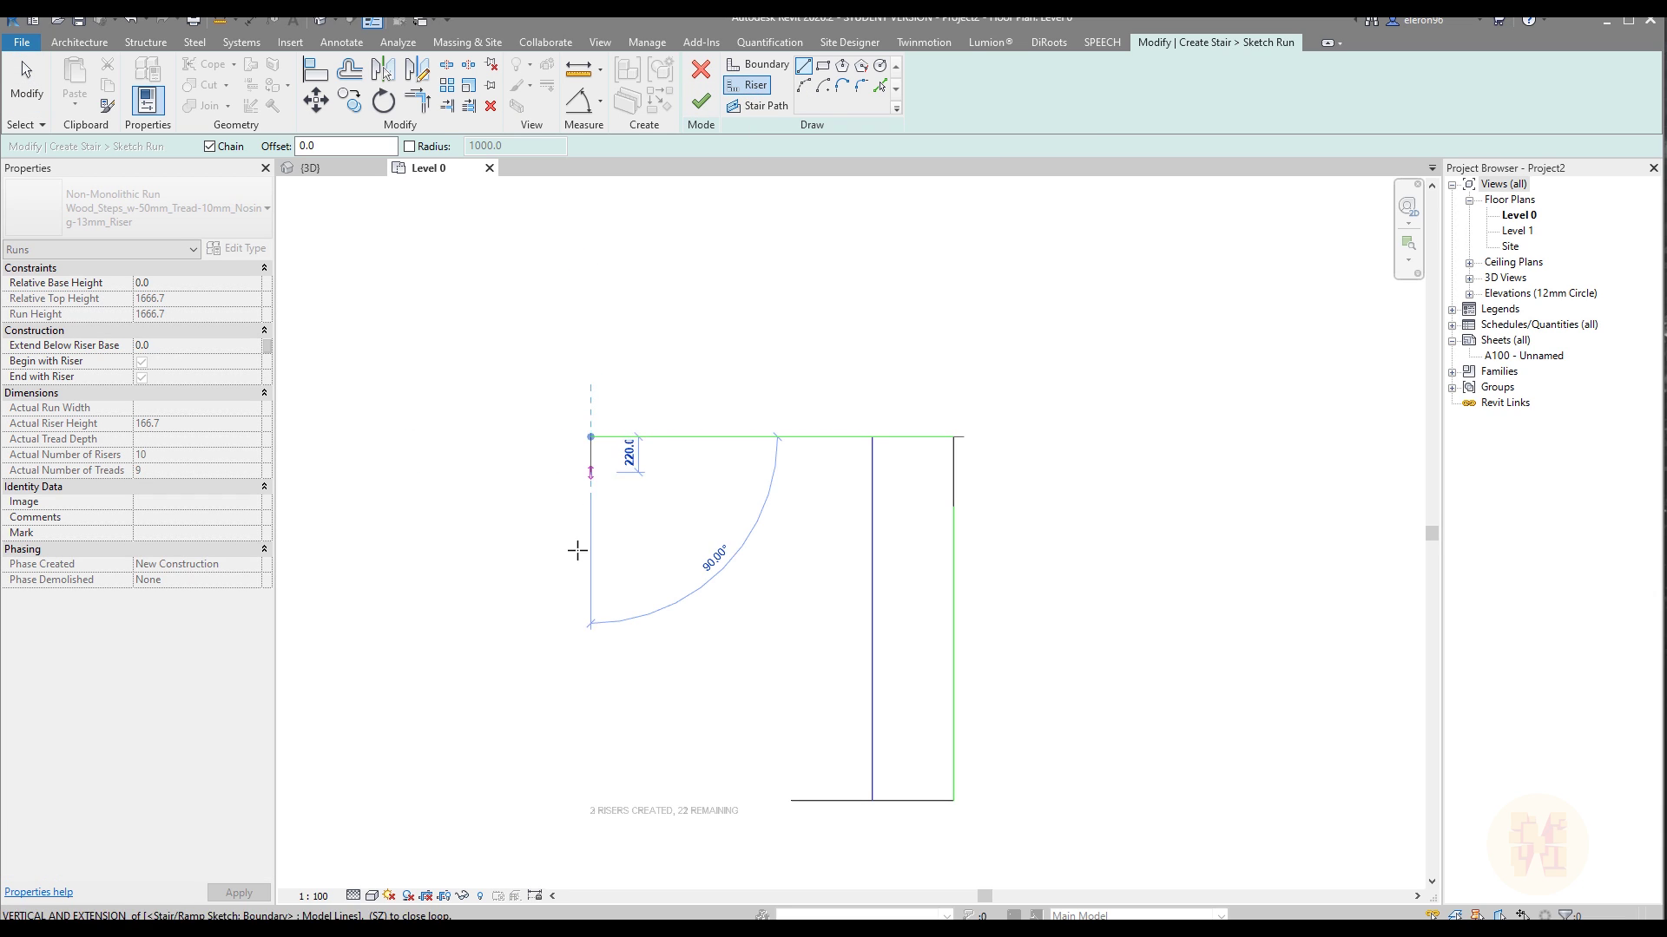
left_click(591, 660)
key("Escape")
key("Escape")
Copy the new vertical riser 250 mm to the right along the horizontal boundary.
left_click(588, 521)
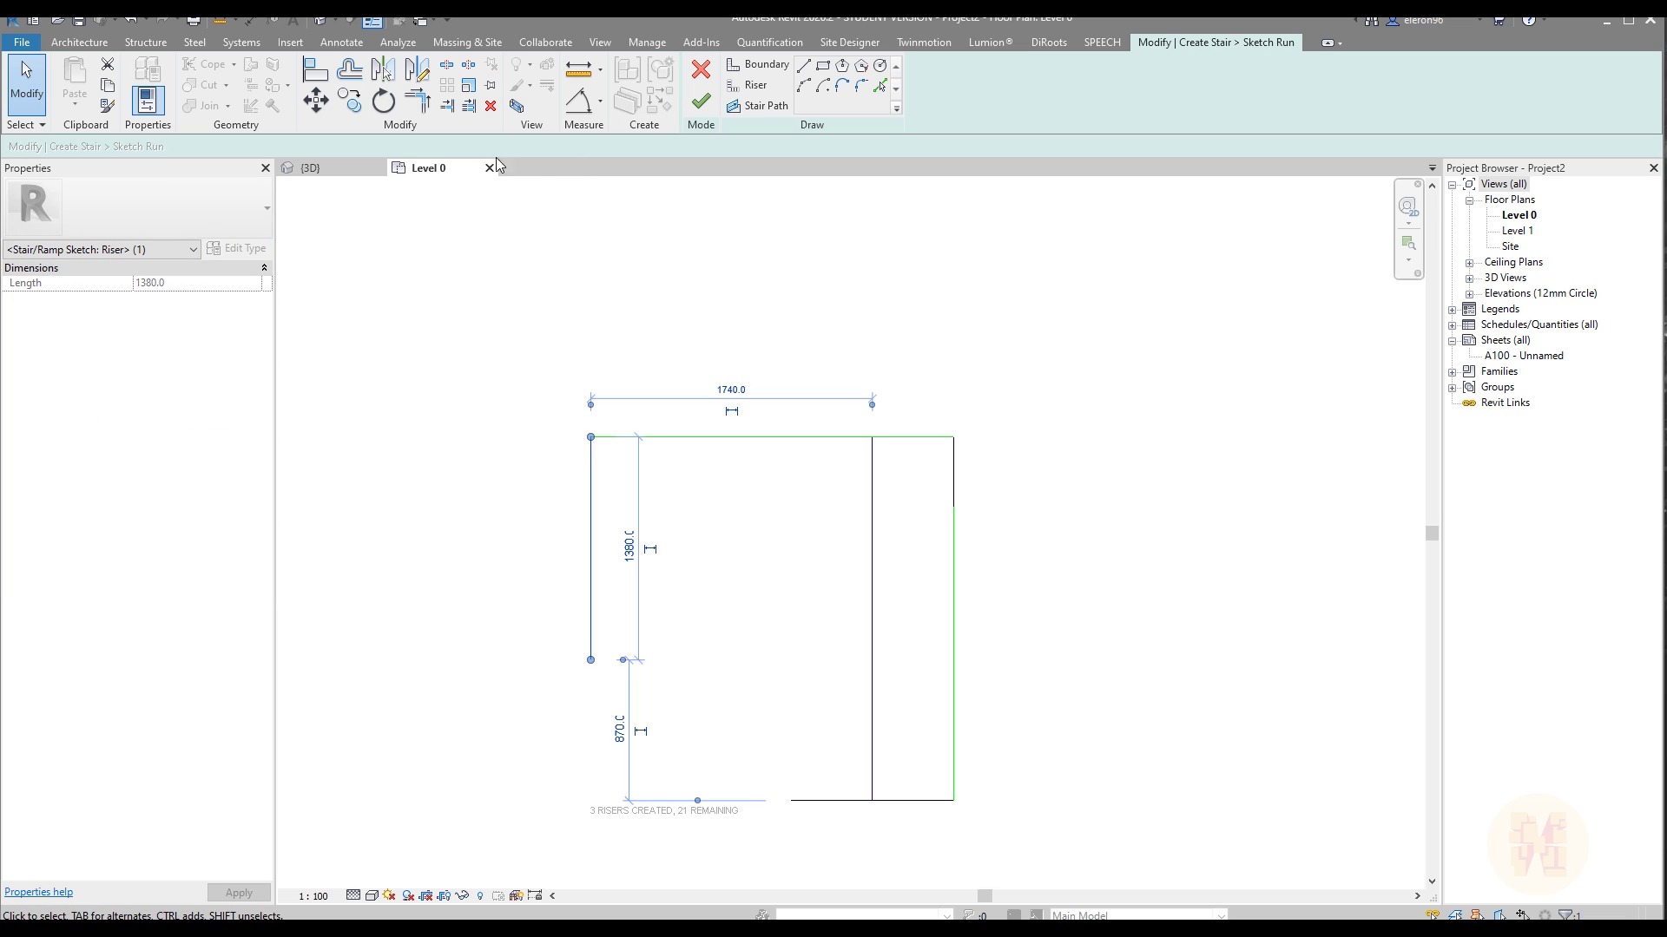
left_click(349, 100)
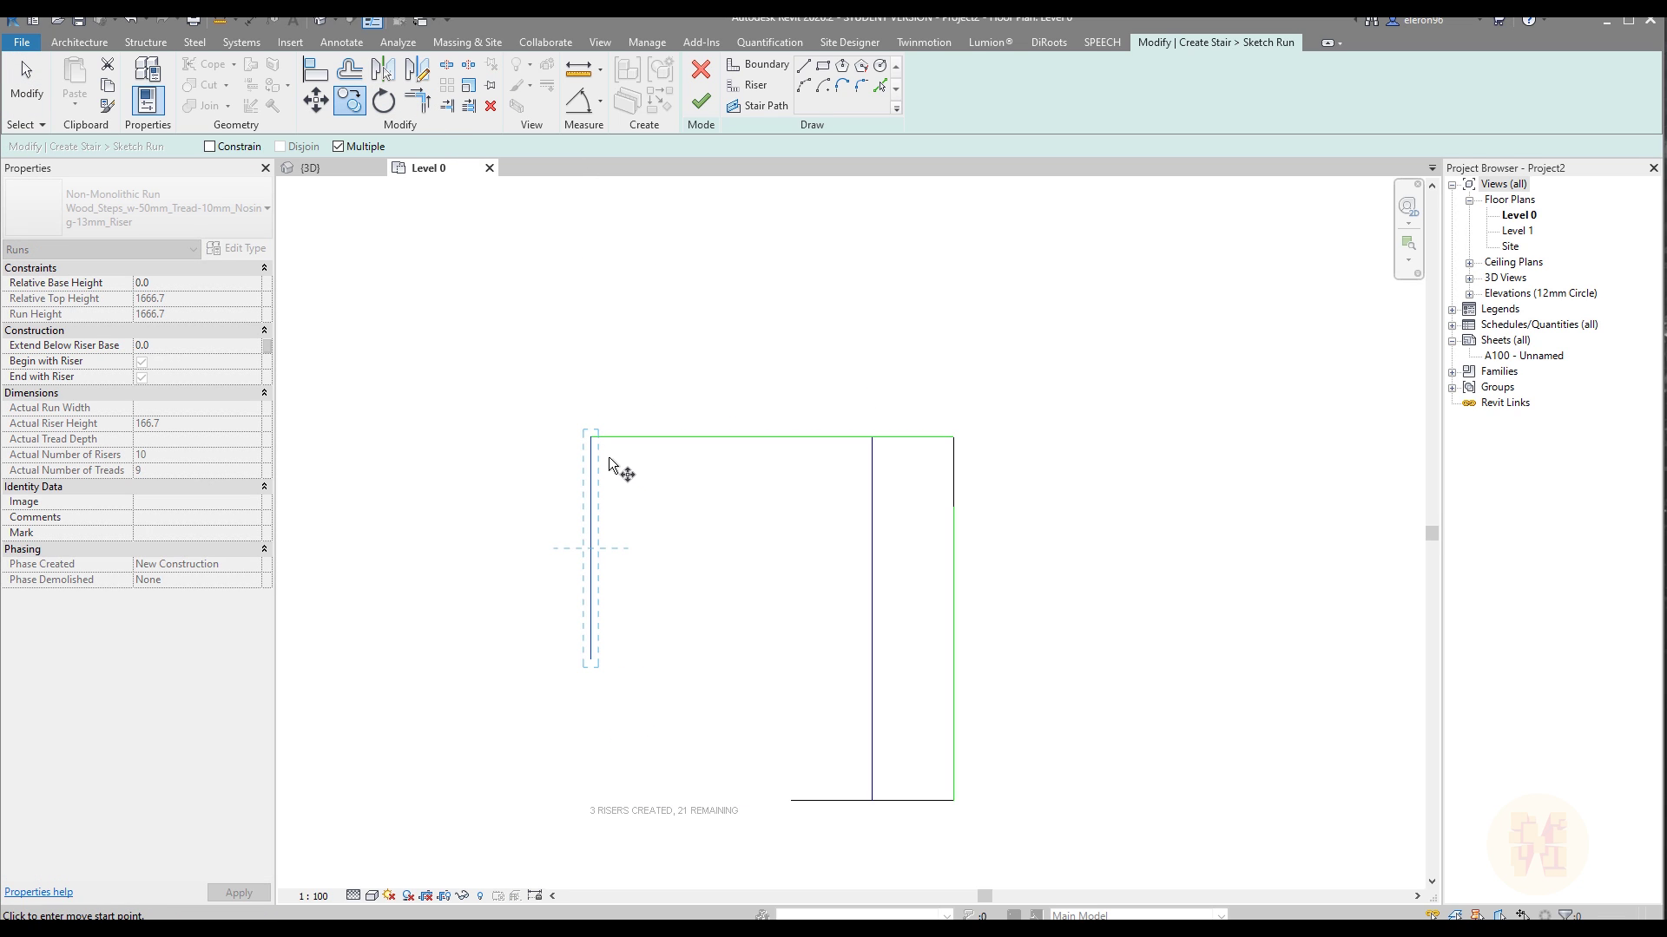
left_click(591, 437)
type("250")
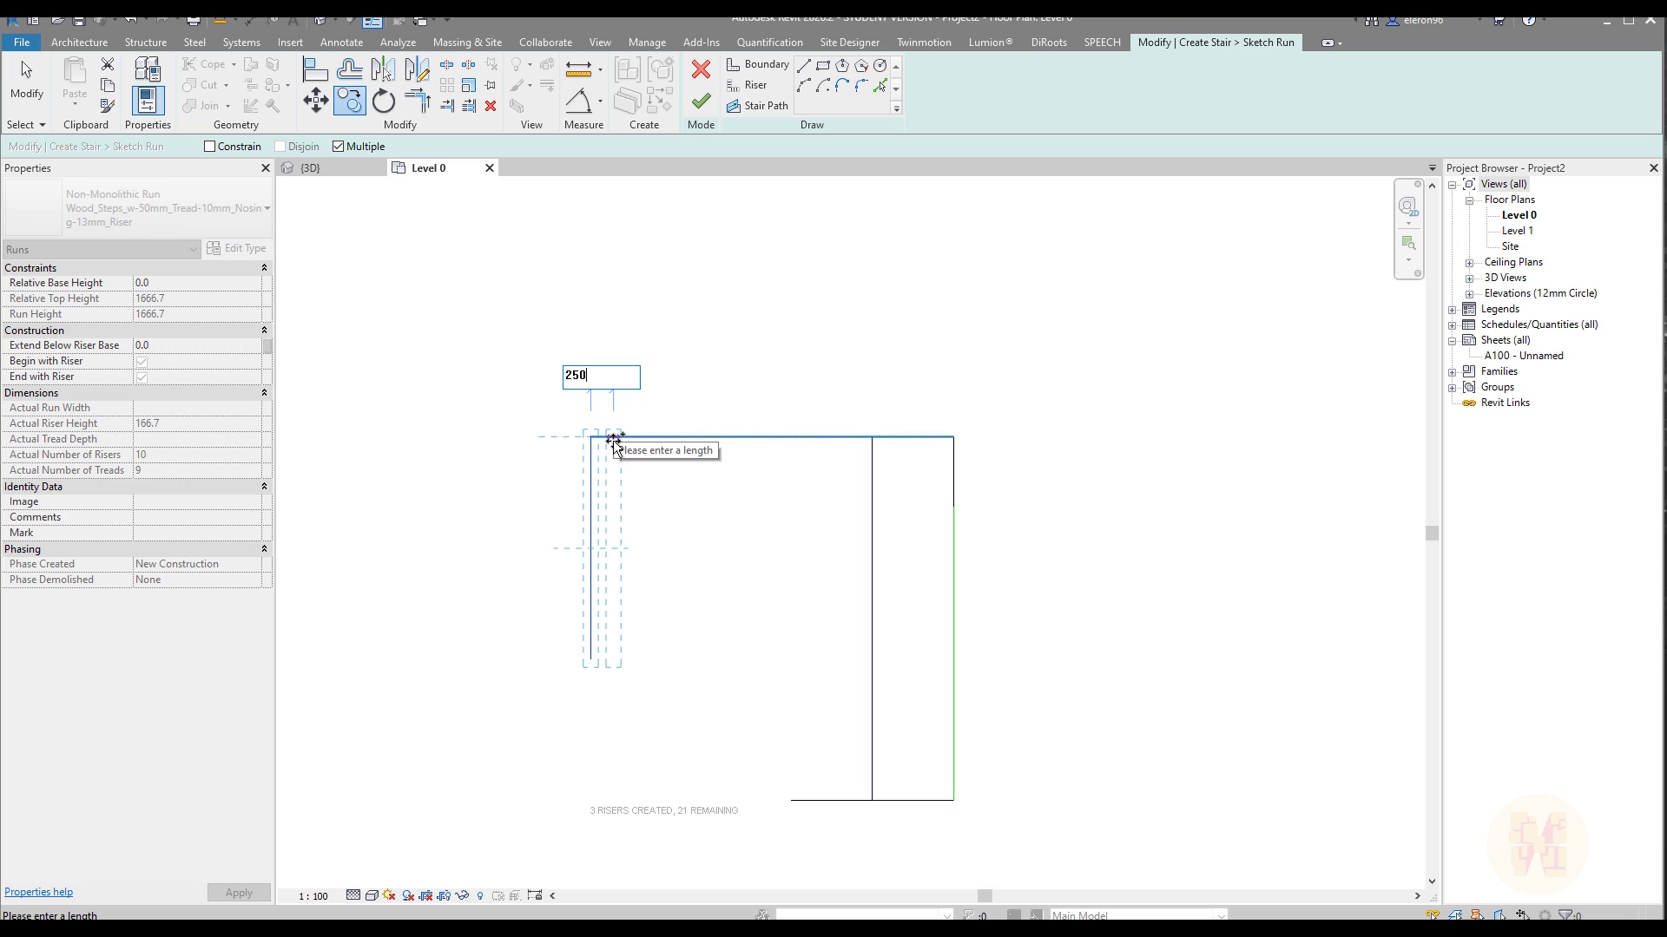
key("Return")
key("Escape")
Copy the vertical riser four more times to the right along the horizontal boundary at 250 mm spacing, making six vertical risers.
left_click(633, 495)
left_click(349, 101)
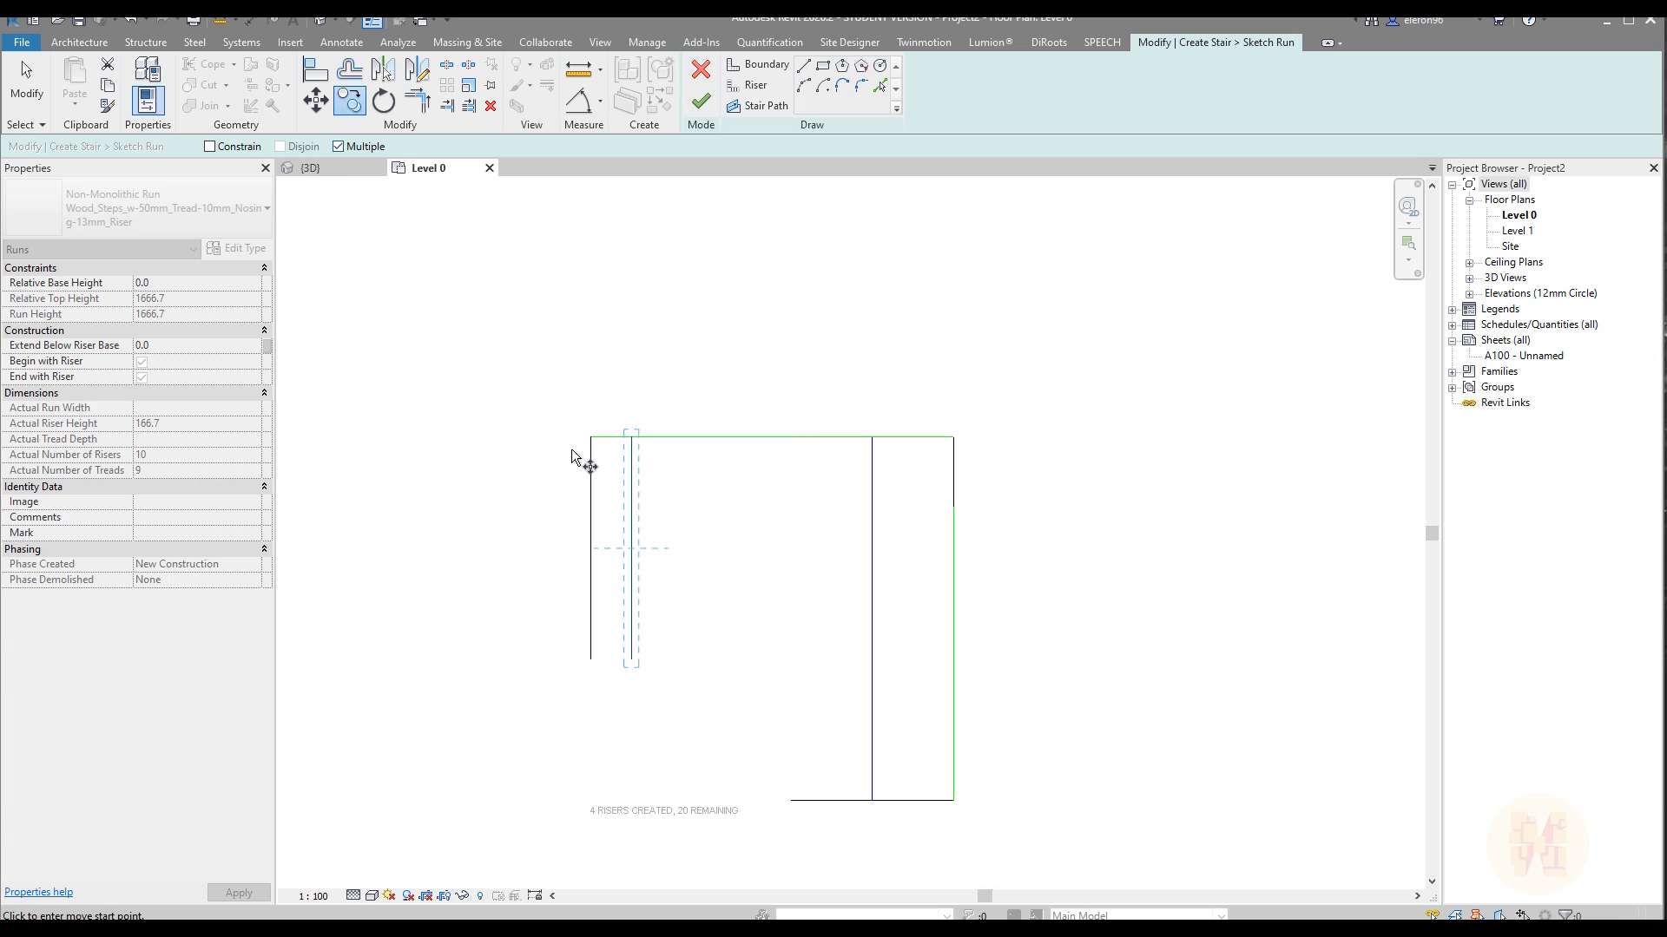
left_click(591, 437)
left_click(632, 437)
left_click(671, 436)
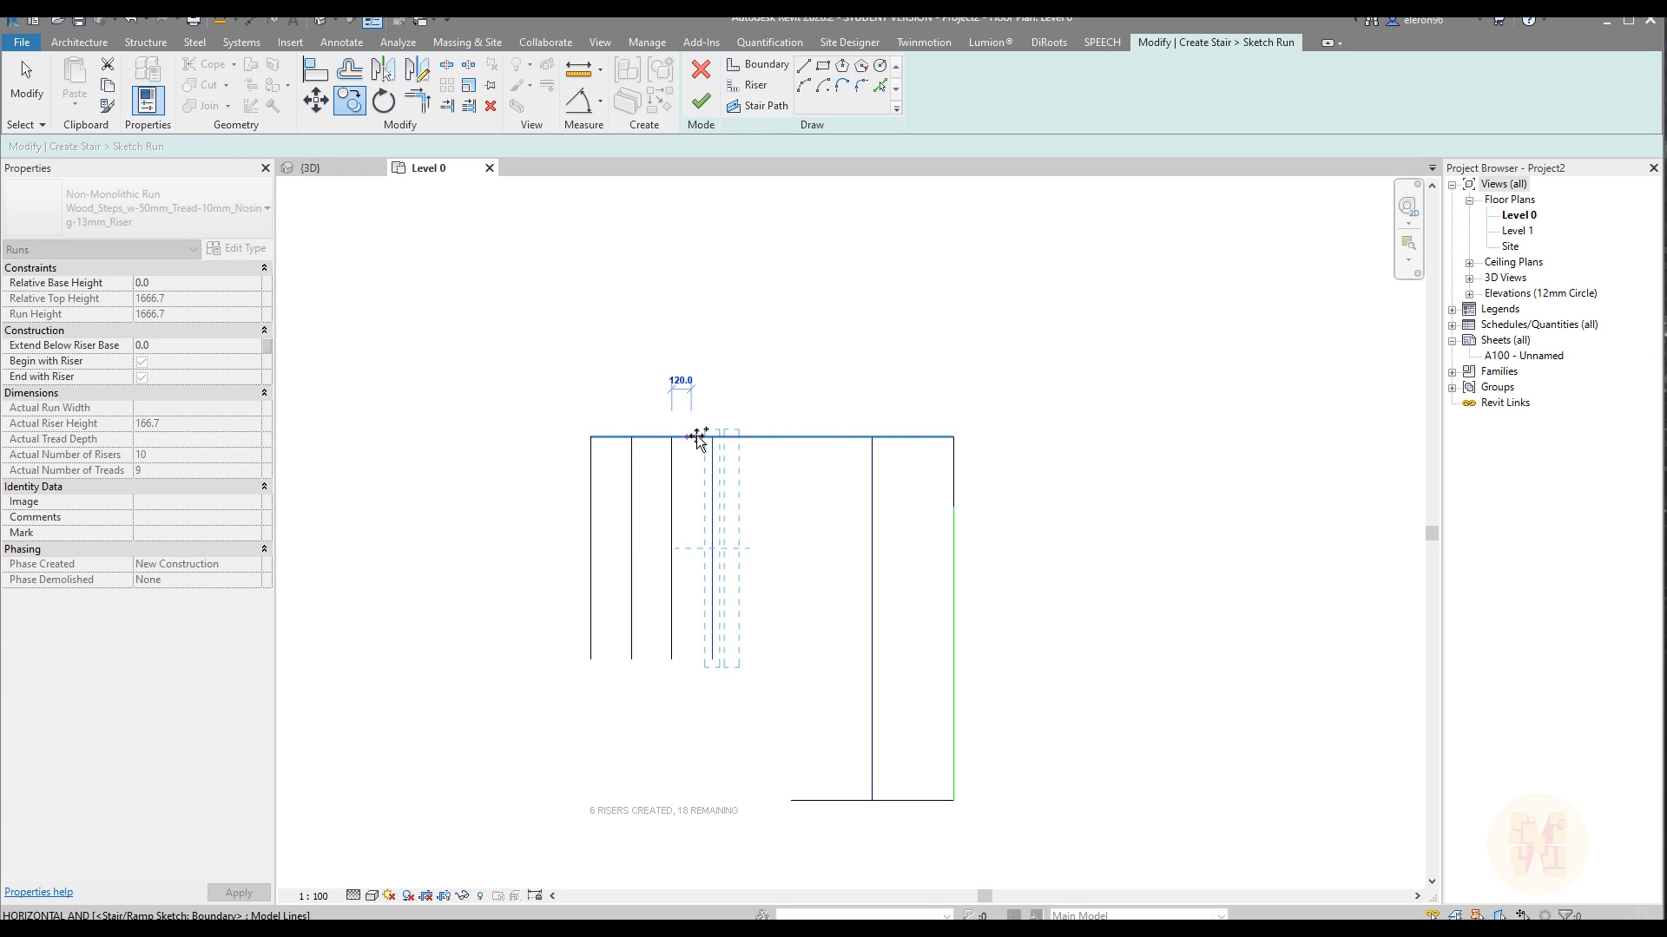
left_click(712, 436)
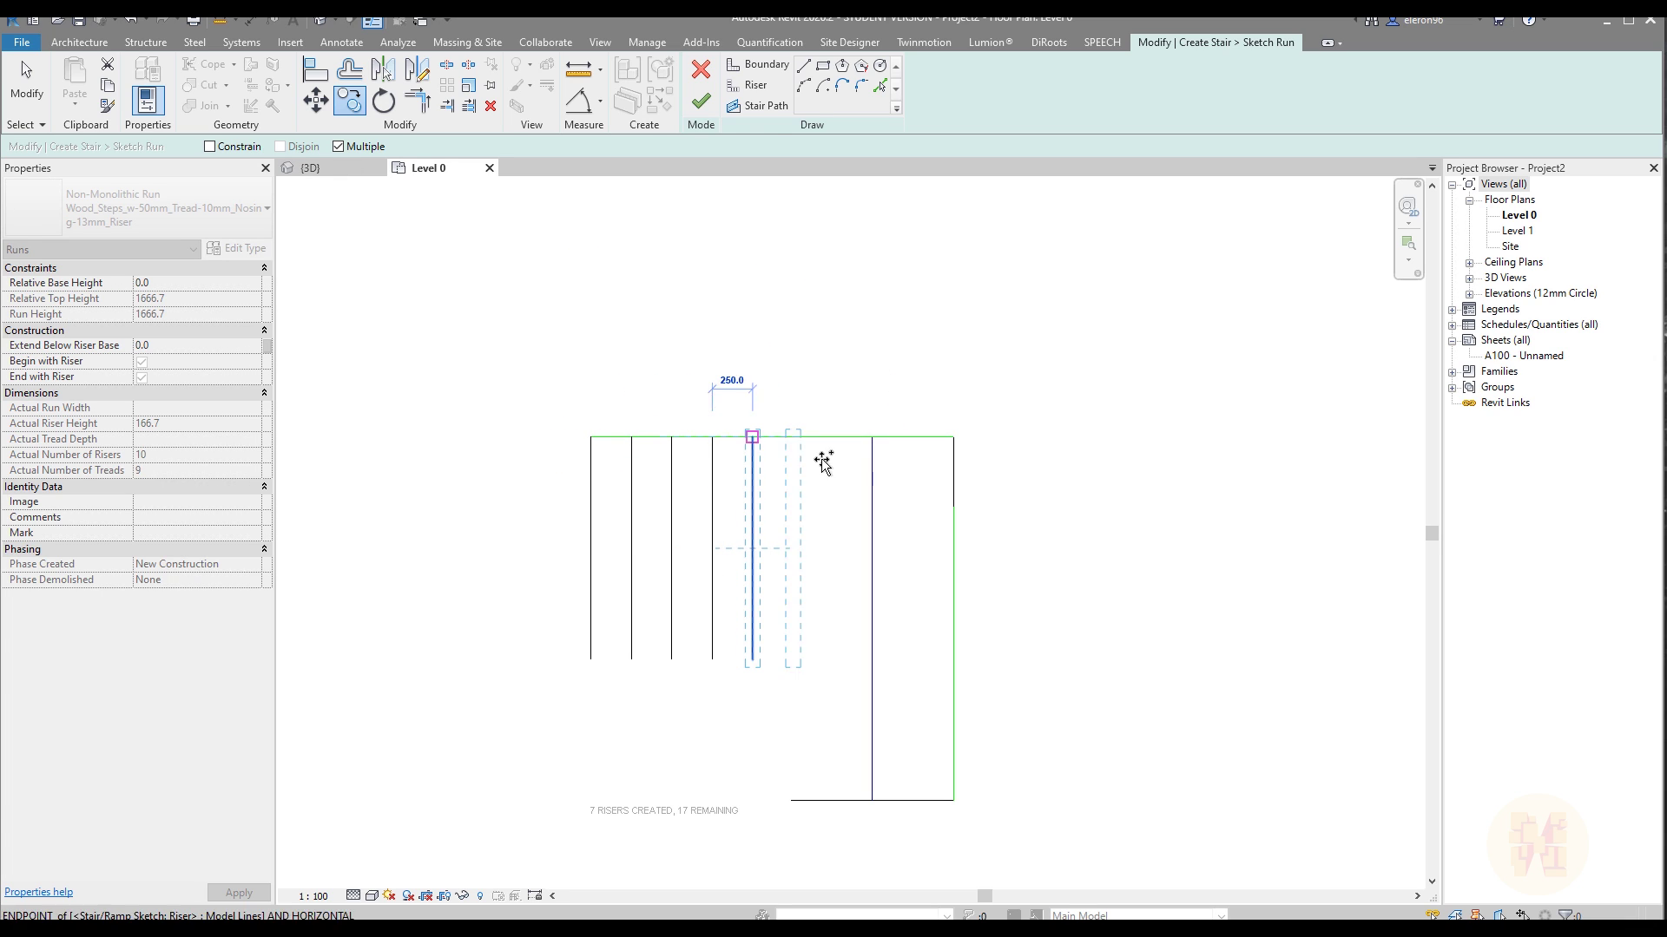
left_click(752, 437)
key("Escape")
Copy the lowest horizontal riser 250 mm upward along the right boundary.
middle_click_drag(897, 662, 875, 574)
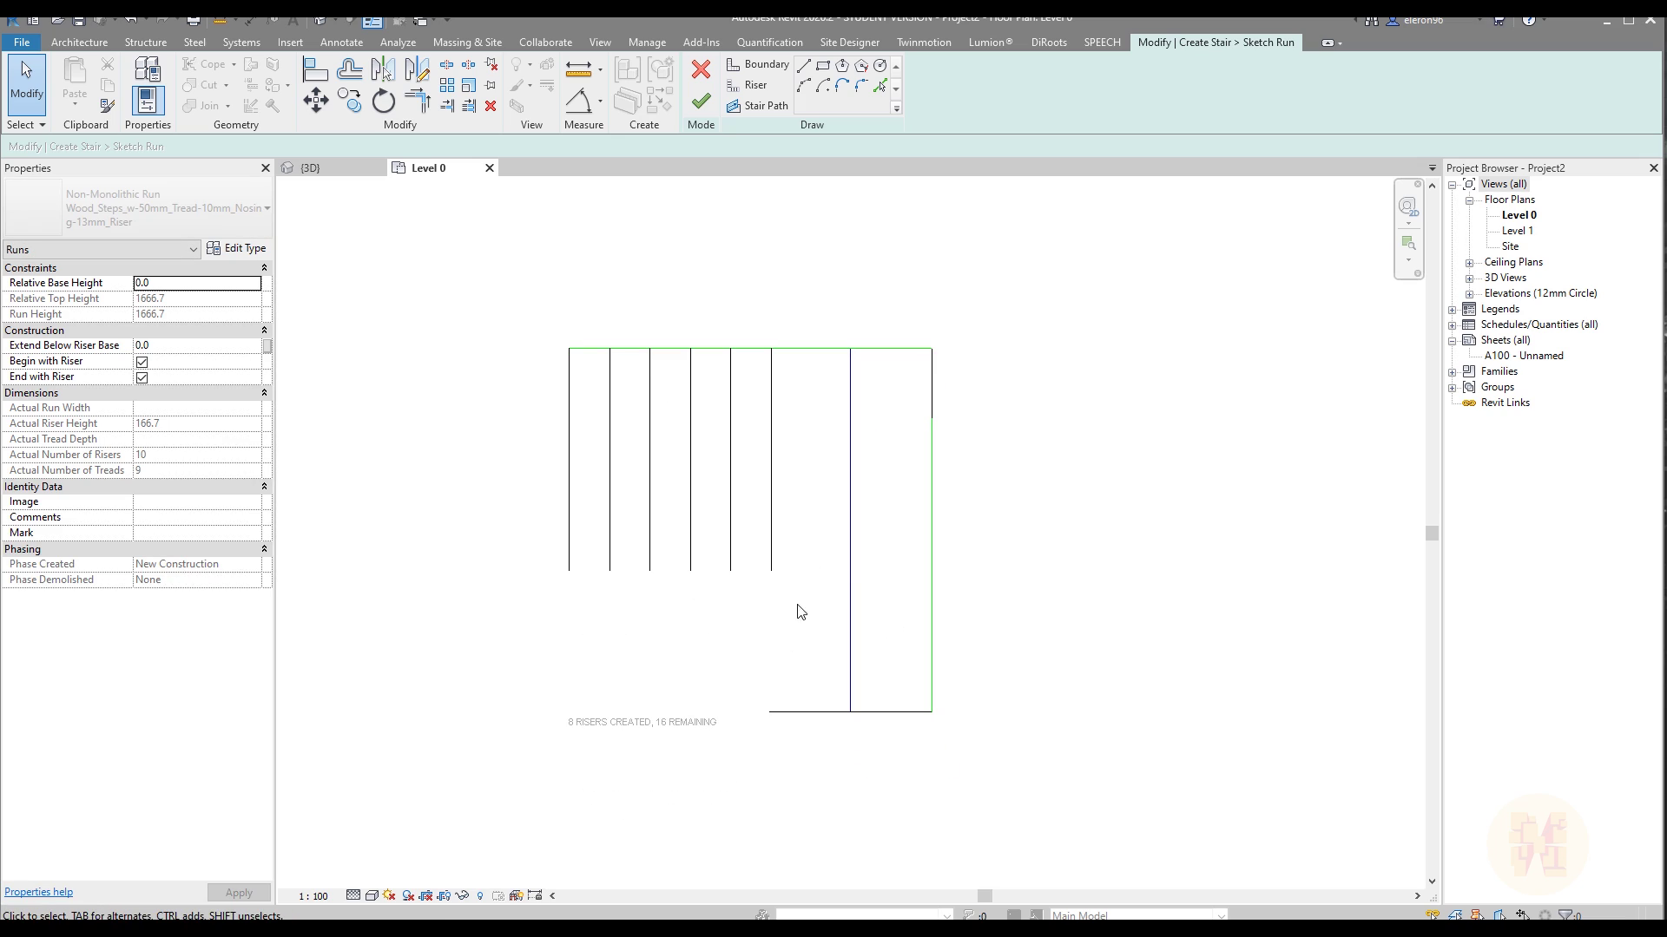
left_click(864, 711)
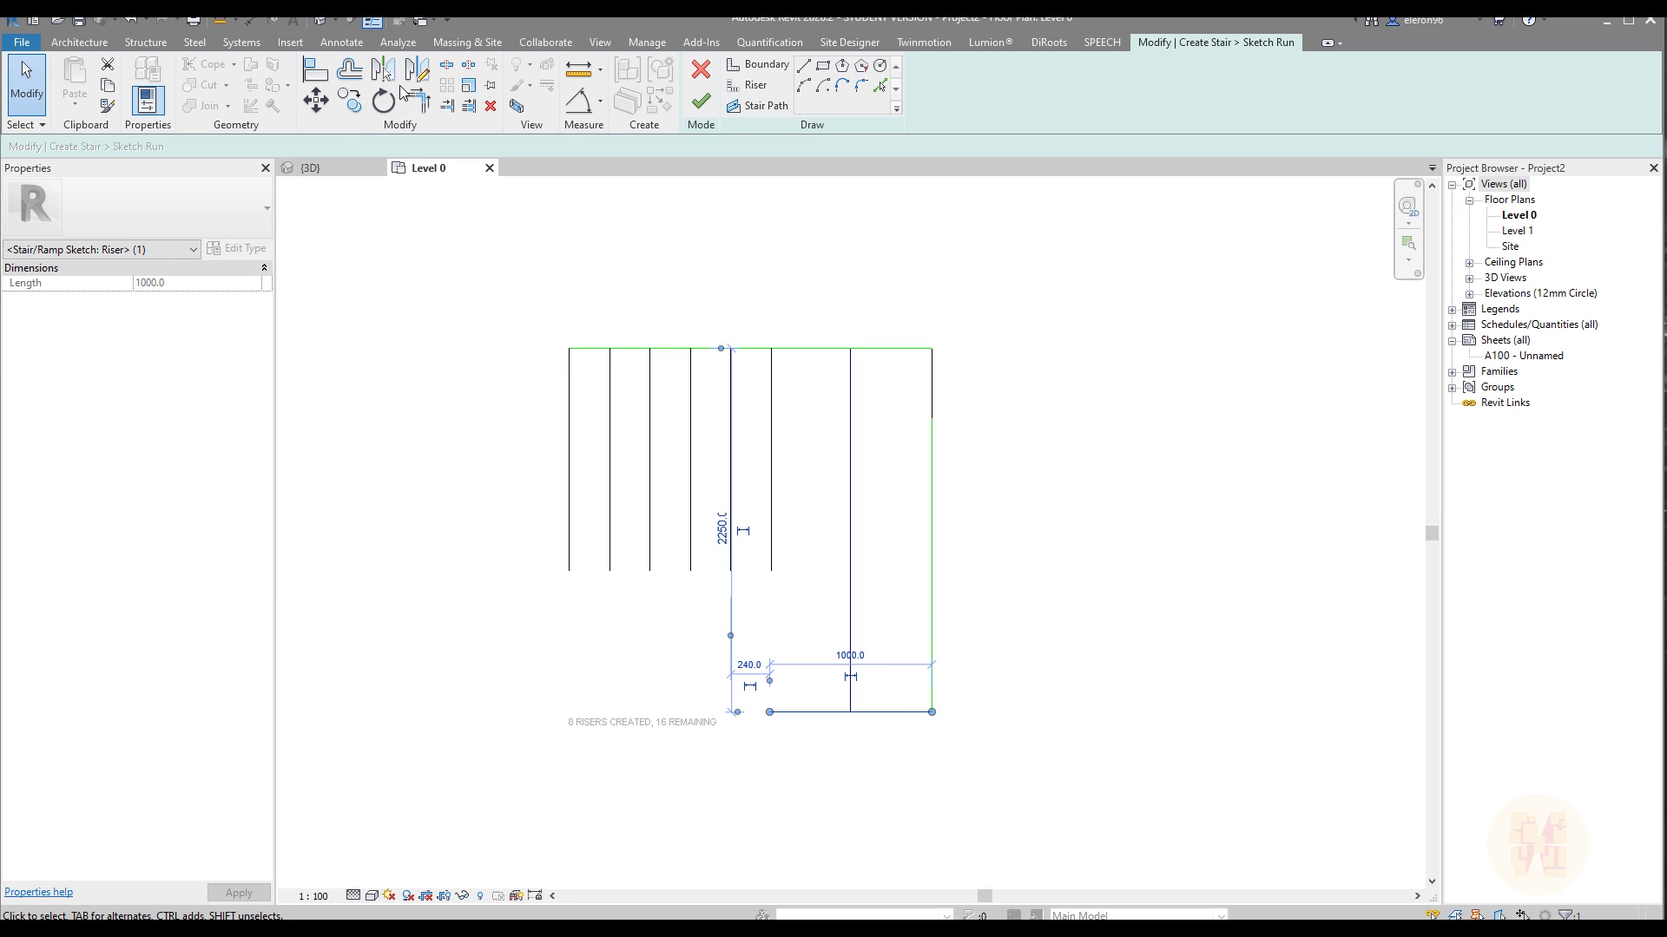
left_click(348, 103)
left_click(933, 711)
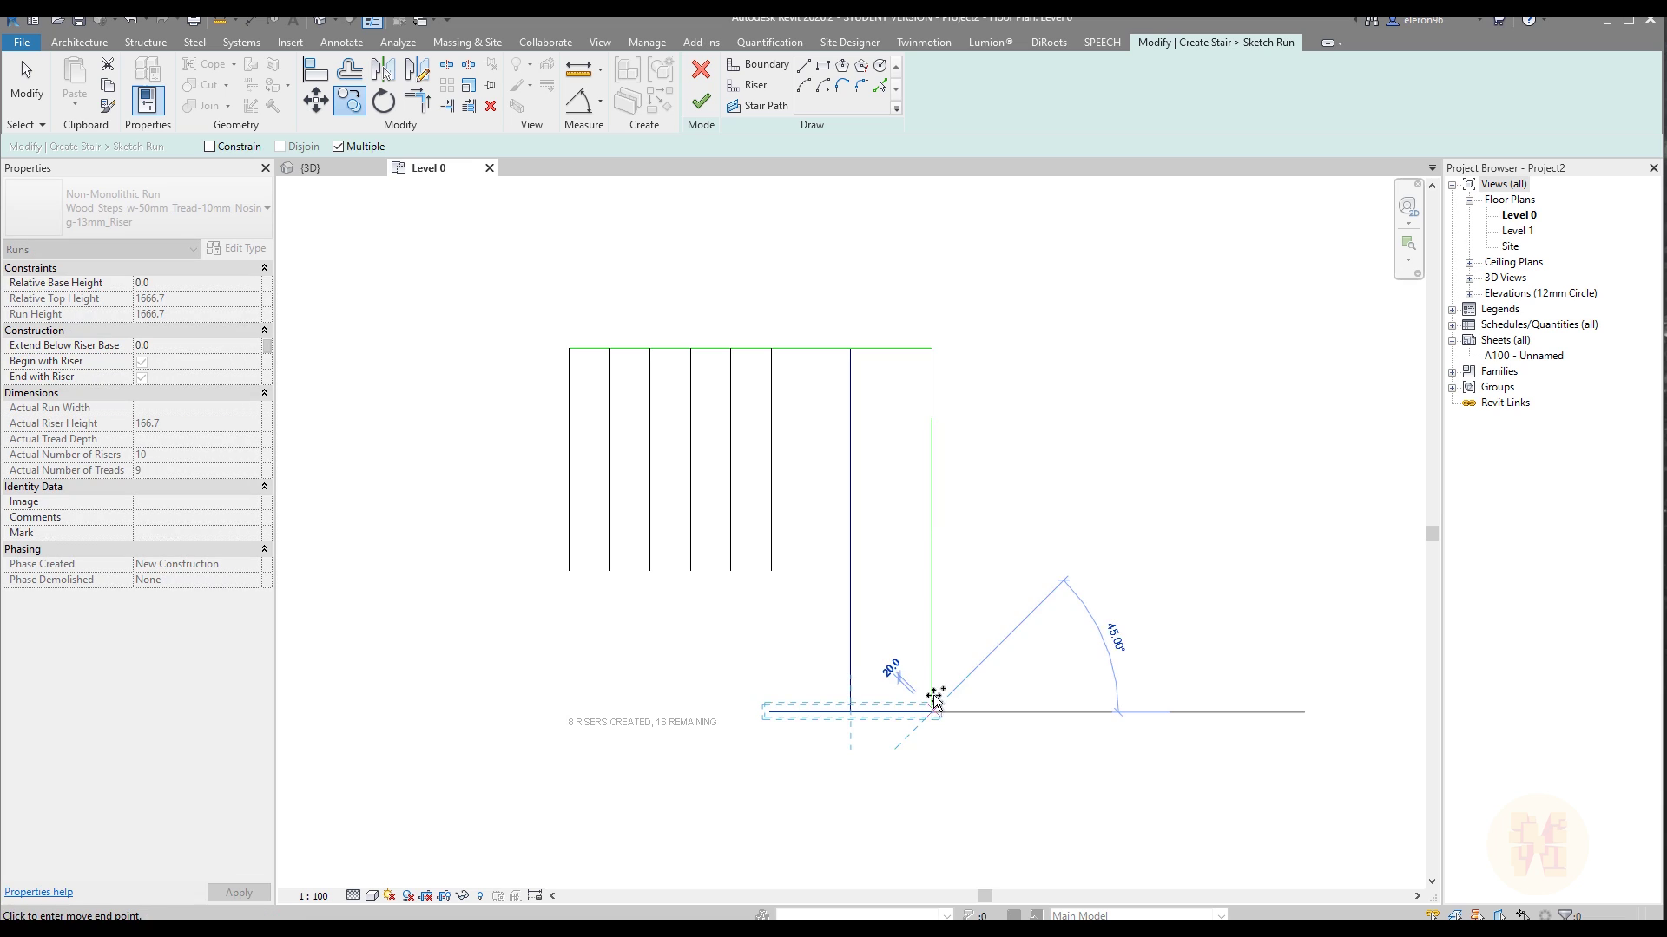
left_click(934, 689)
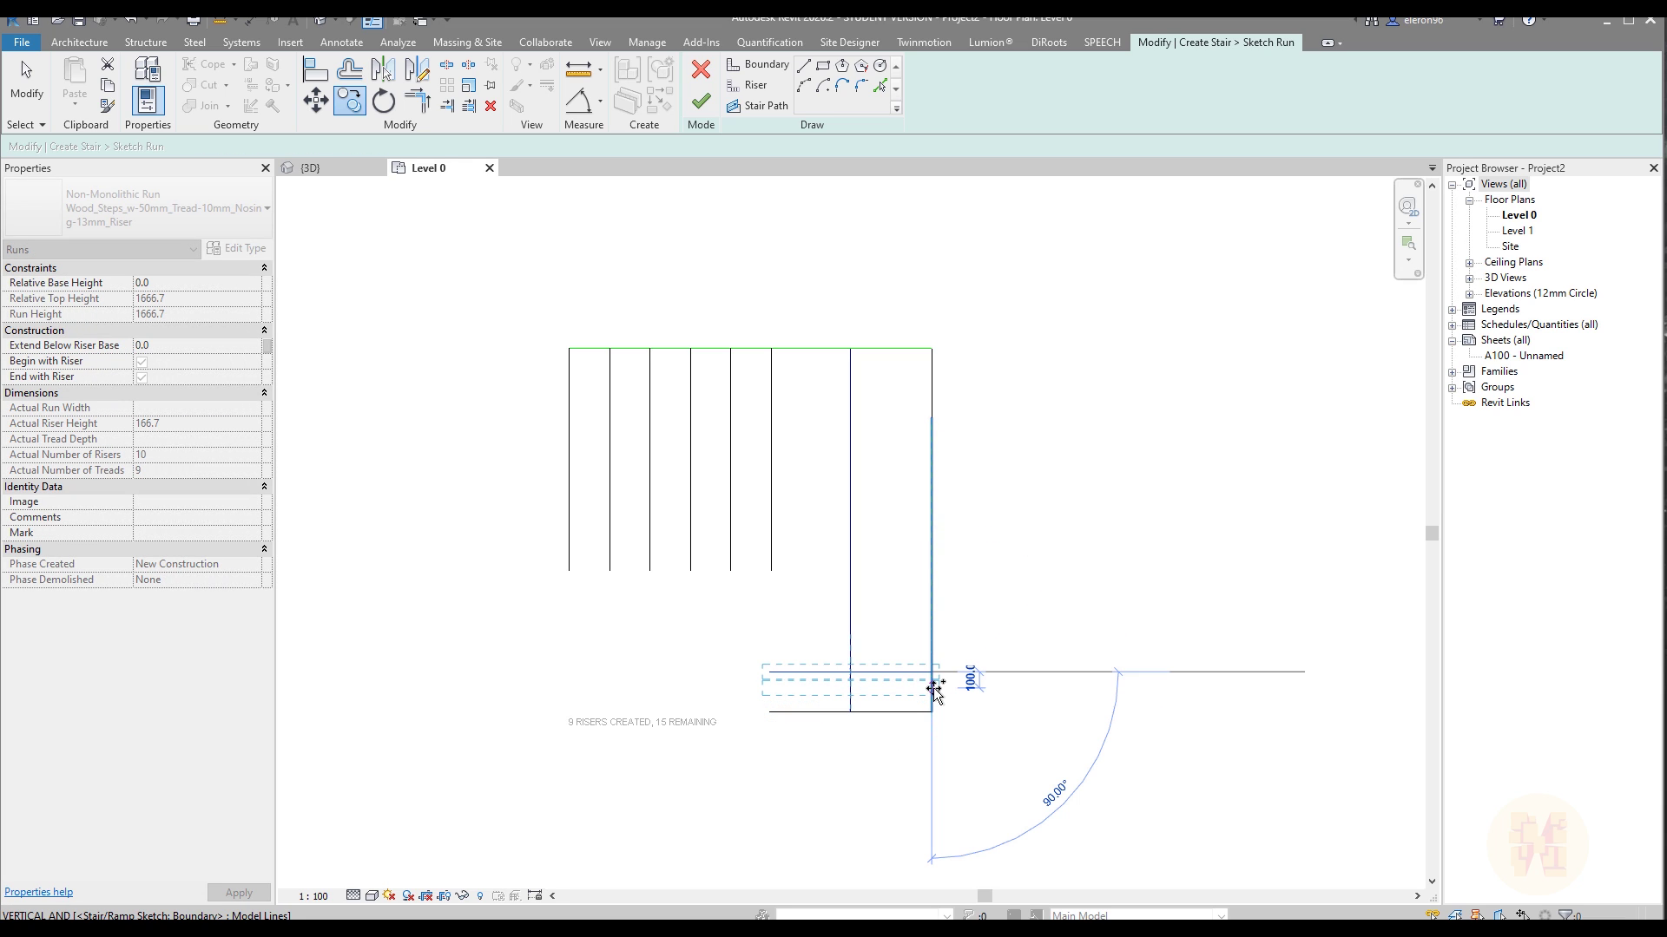
key("Escape")
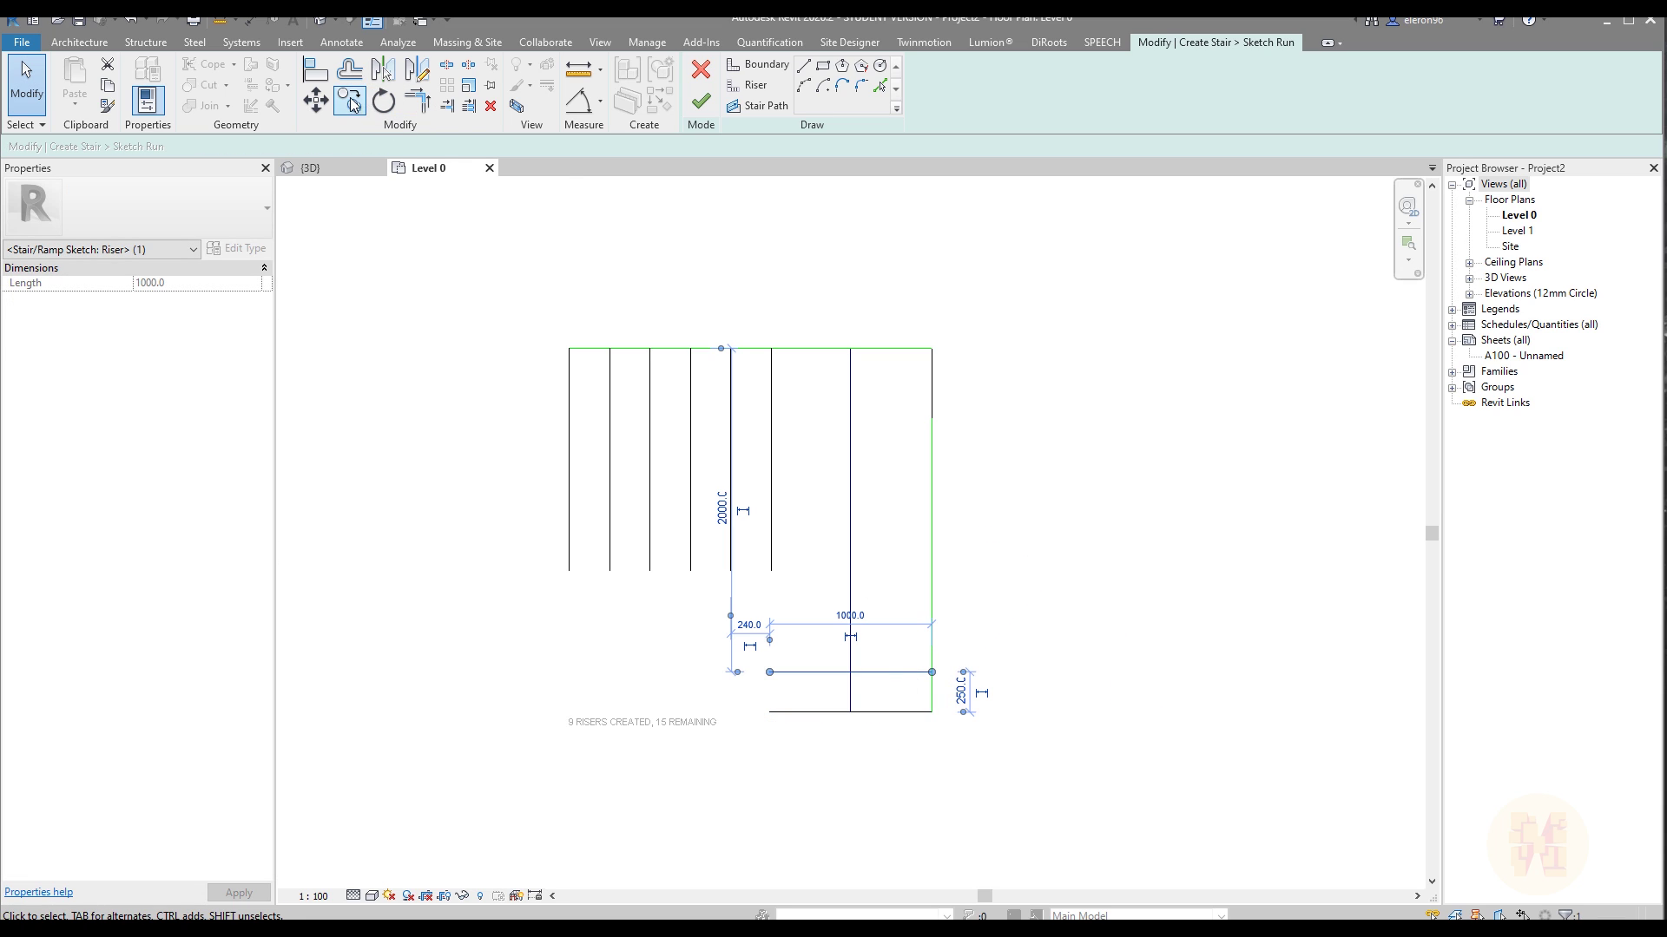
Copy the new horizontal riser four more times upward along the right boundary at 250 mm spacing, making six horizontal risers.
left_click(350, 101)
left_click(931, 672)
left_click(931, 632)
left_click(931, 591)
left_click(932, 551)
key("Escape")
key("Escape")
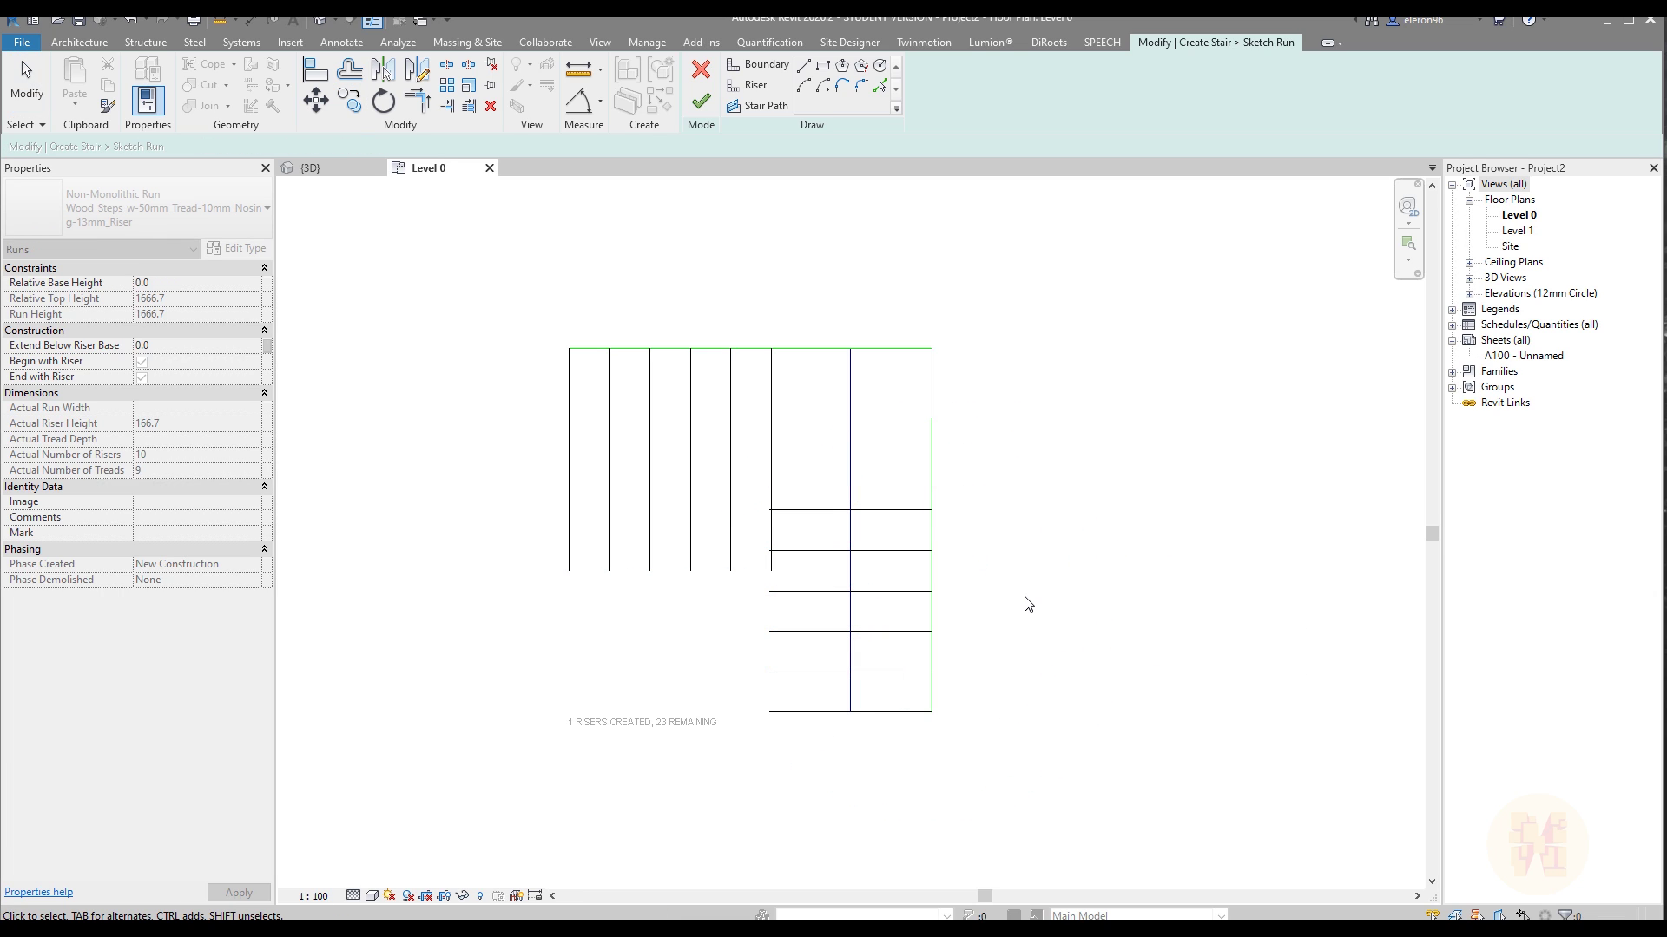
Trim or extend each vertical riser to a corner with its matching horizontal riser, working from the outermost pair inward to form L-shaped steps.
key("t")
key("r")
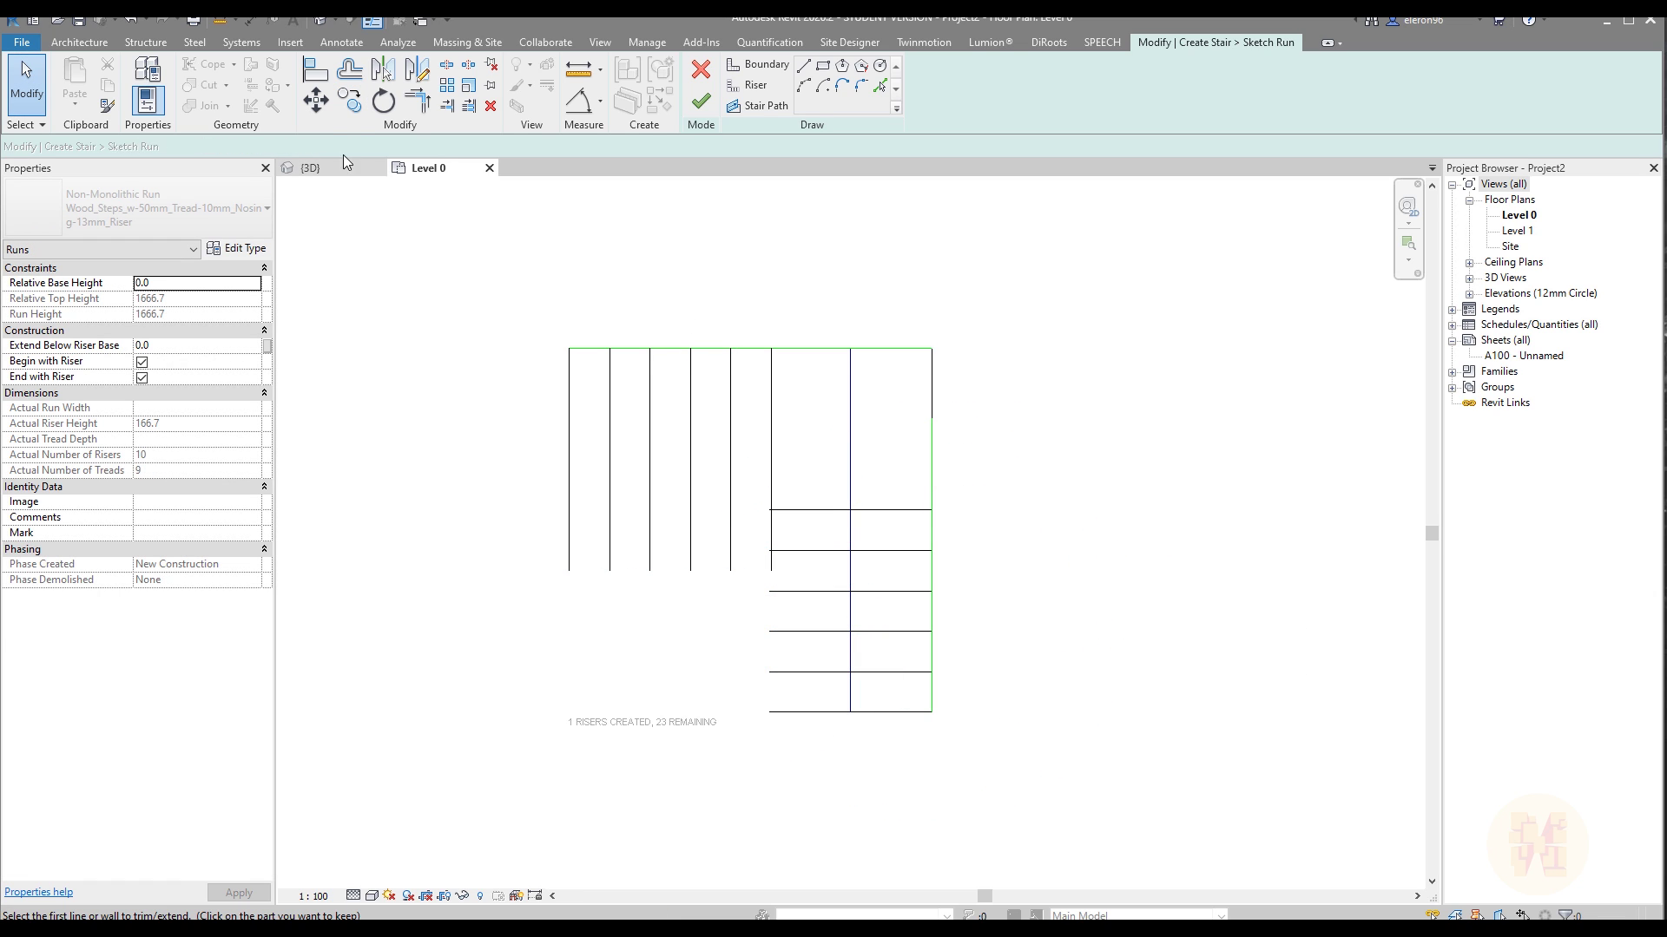
left_click(569, 540)
left_click(790, 712)
left_click(607, 556)
left_click(784, 673)
left_click(650, 540)
left_click(820, 632)
left_click(690, 524)
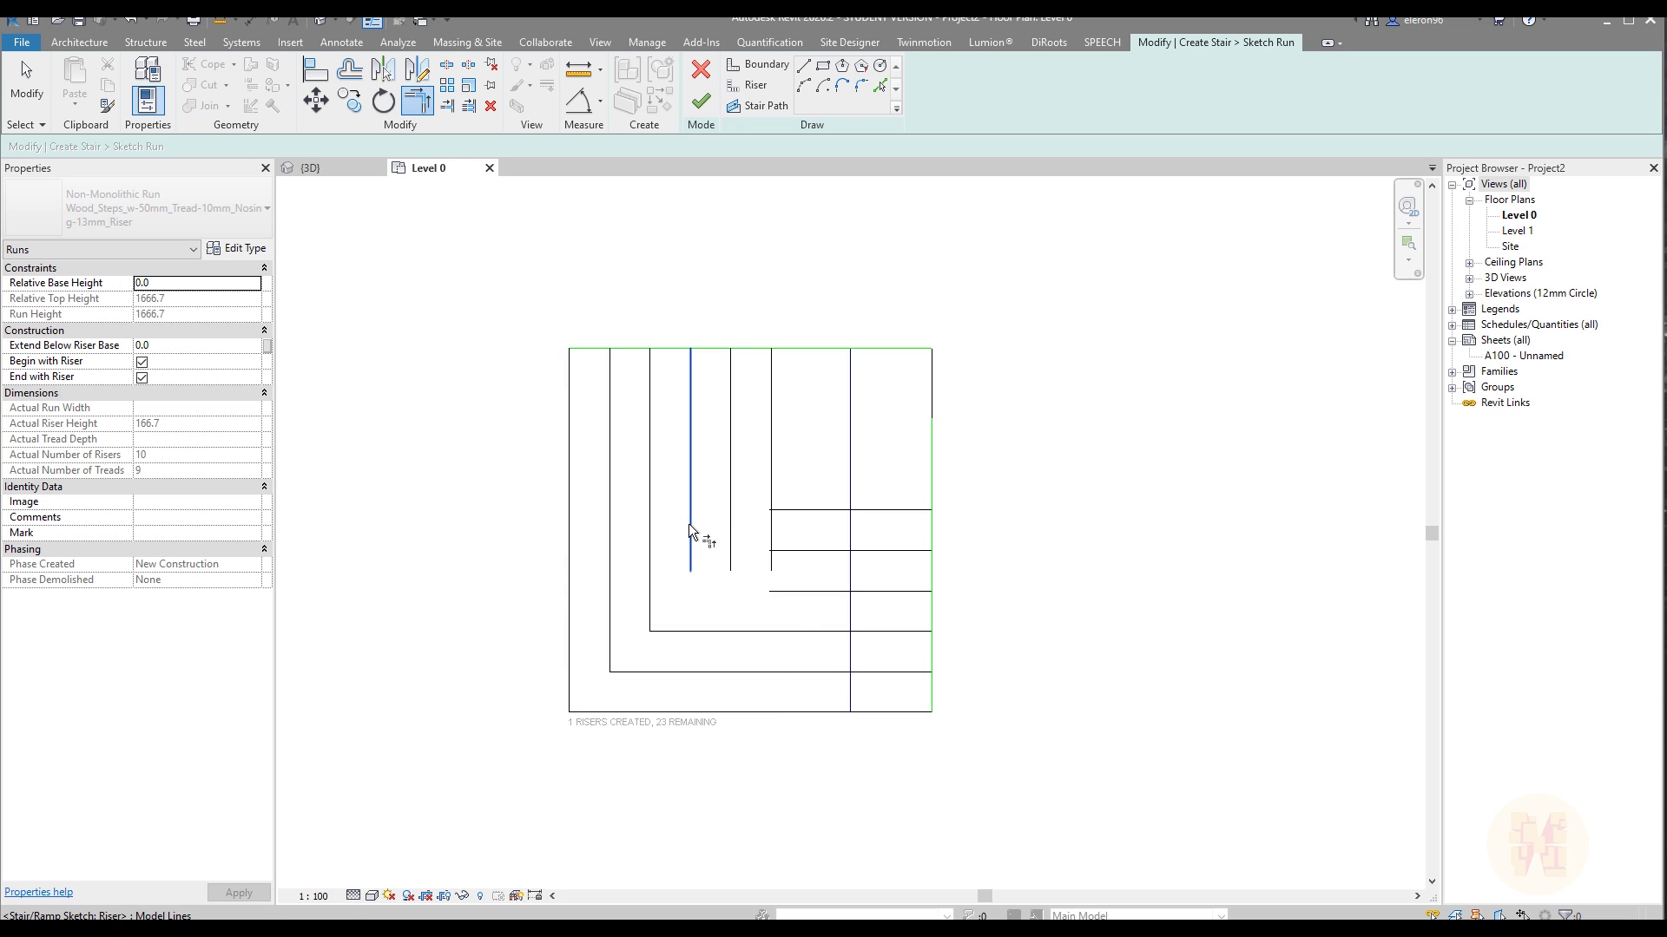
left_click(817, 594)
left_click(733, 499)
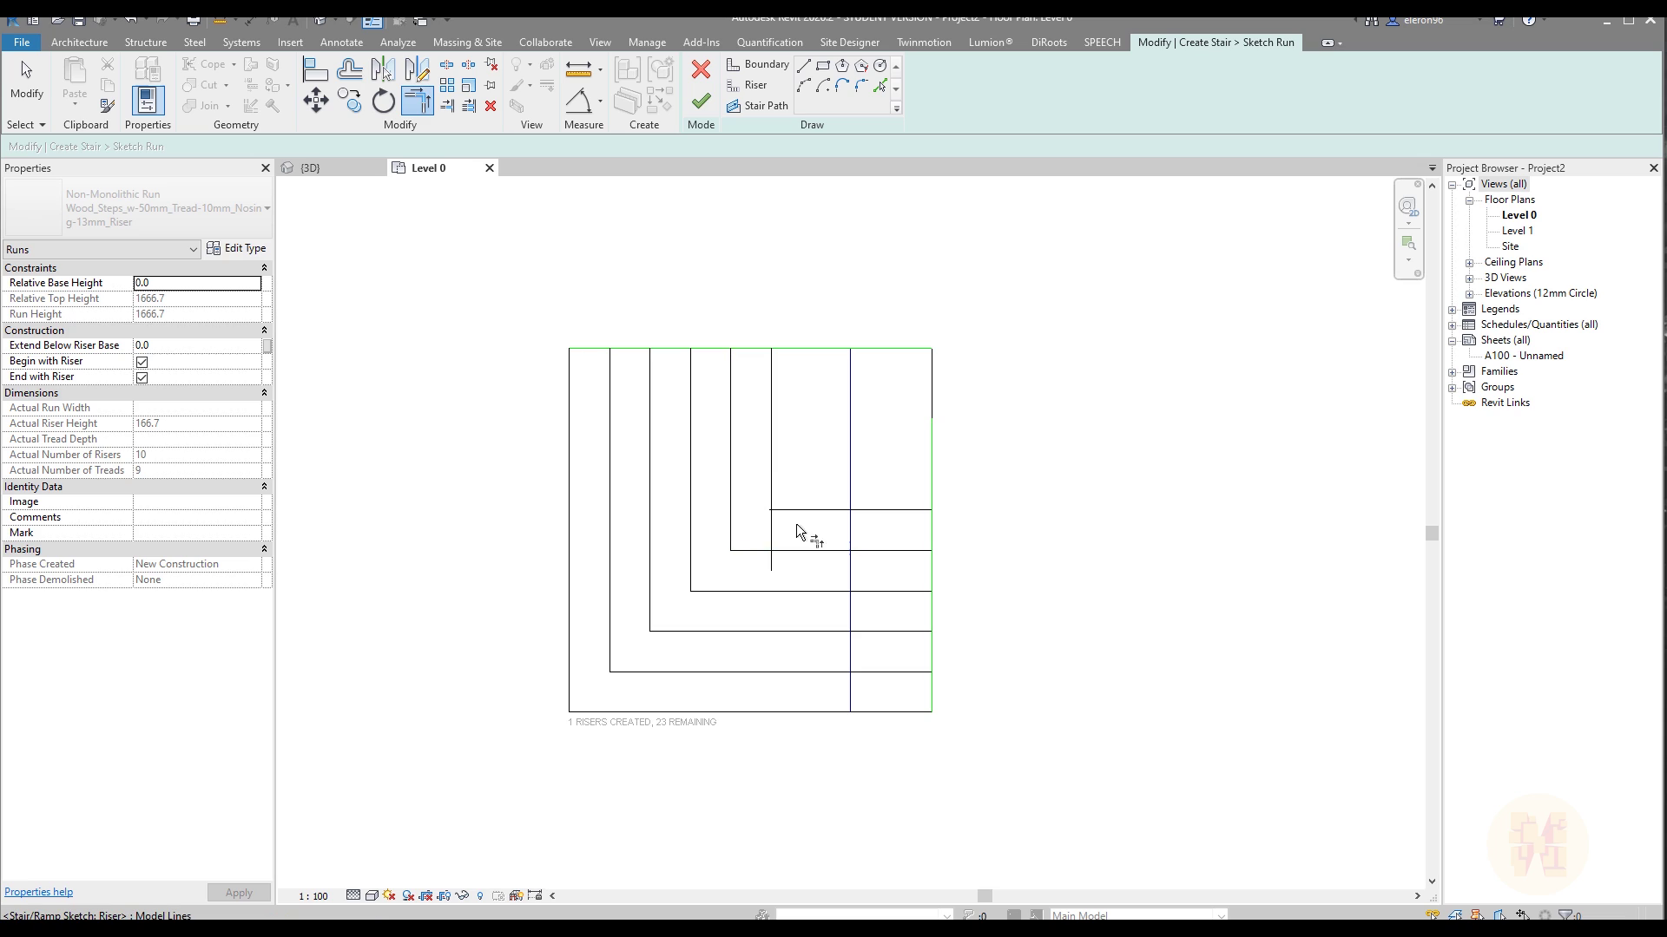
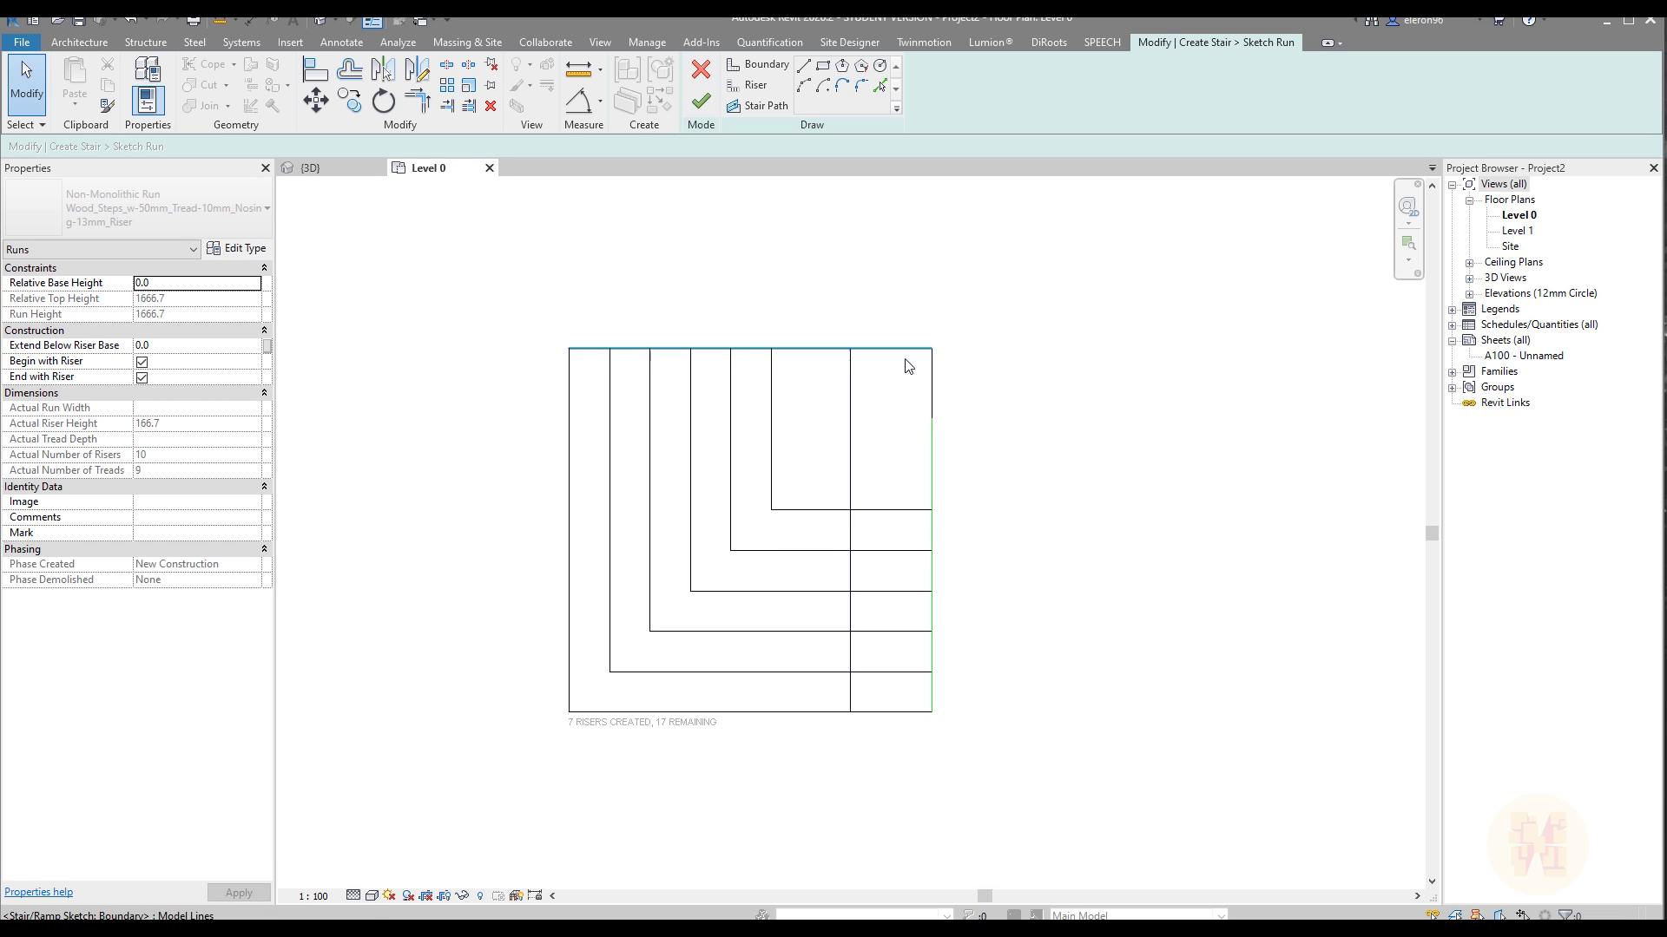
Realign the stair path diagonally from the outer lower-left corner to the upper-right corner of the boundaries and finish the run sketch.
left_click_drag(904, 324, 947, 441)
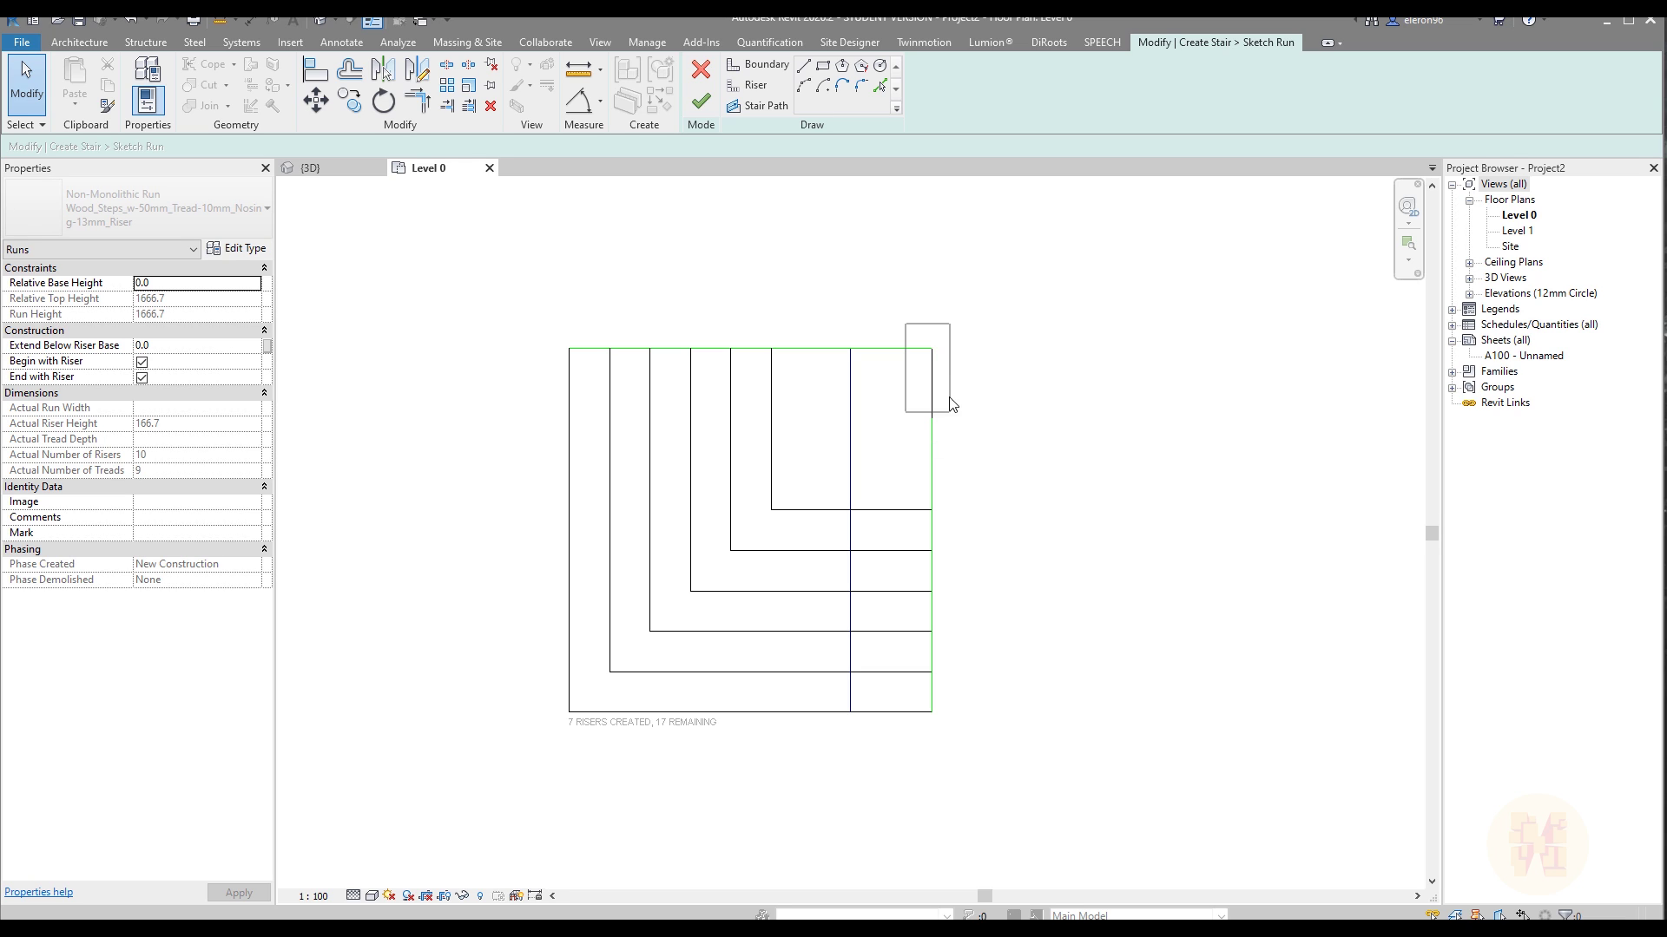
left_click(851, 440)
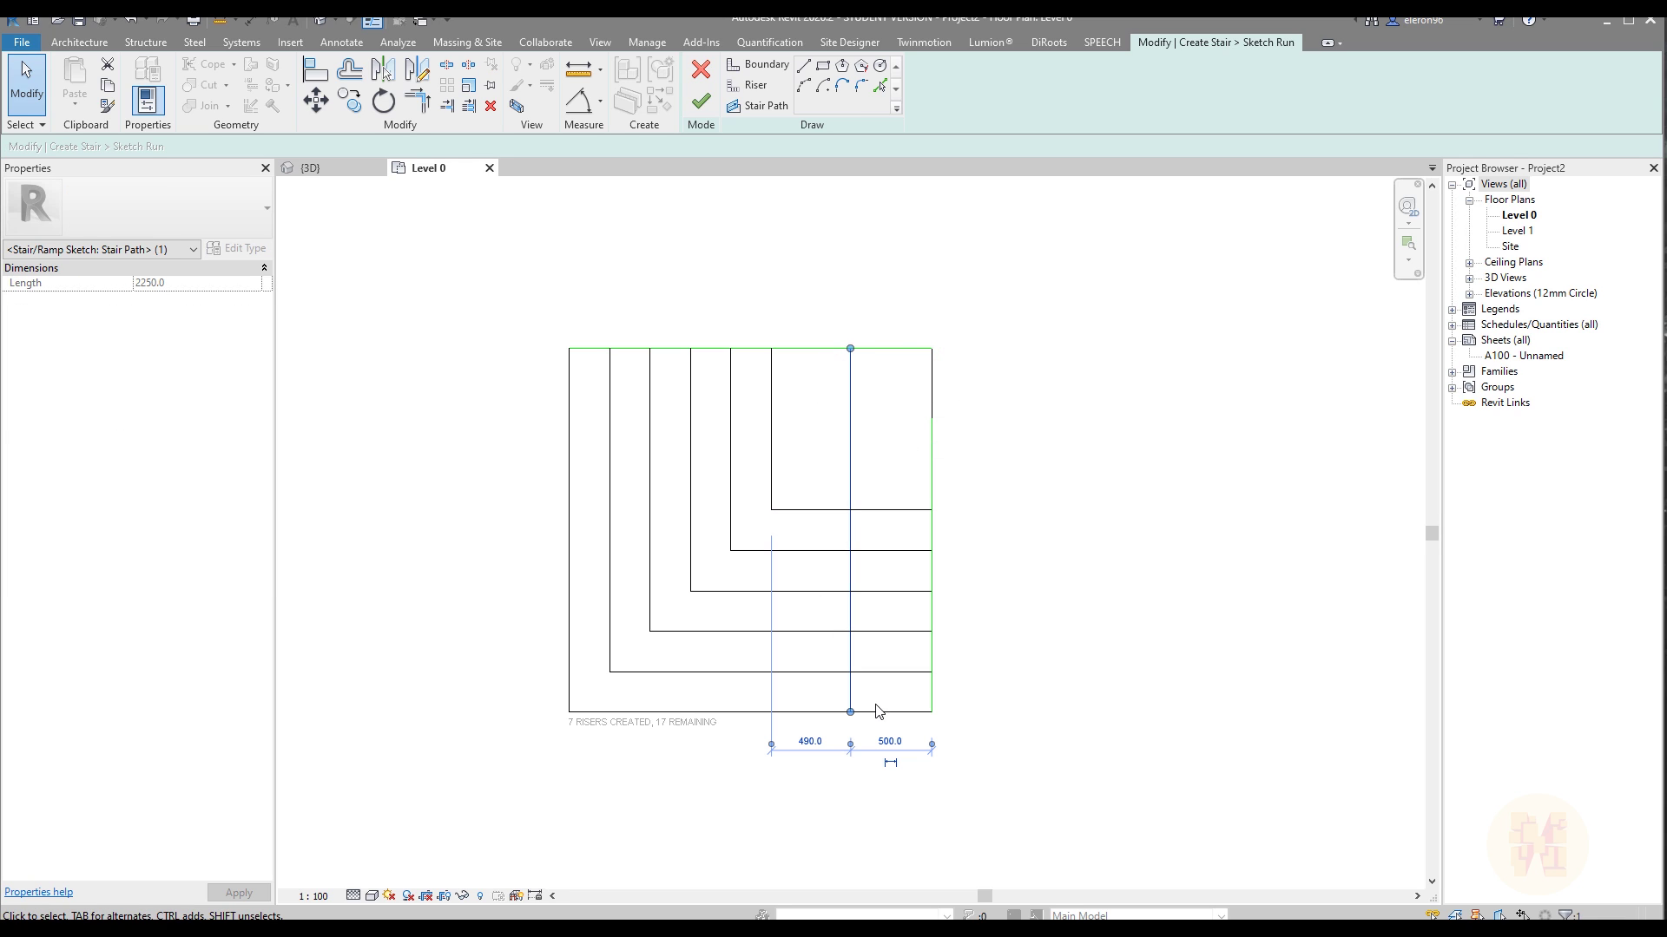
left_click_drag(851, 712, 568, 711)
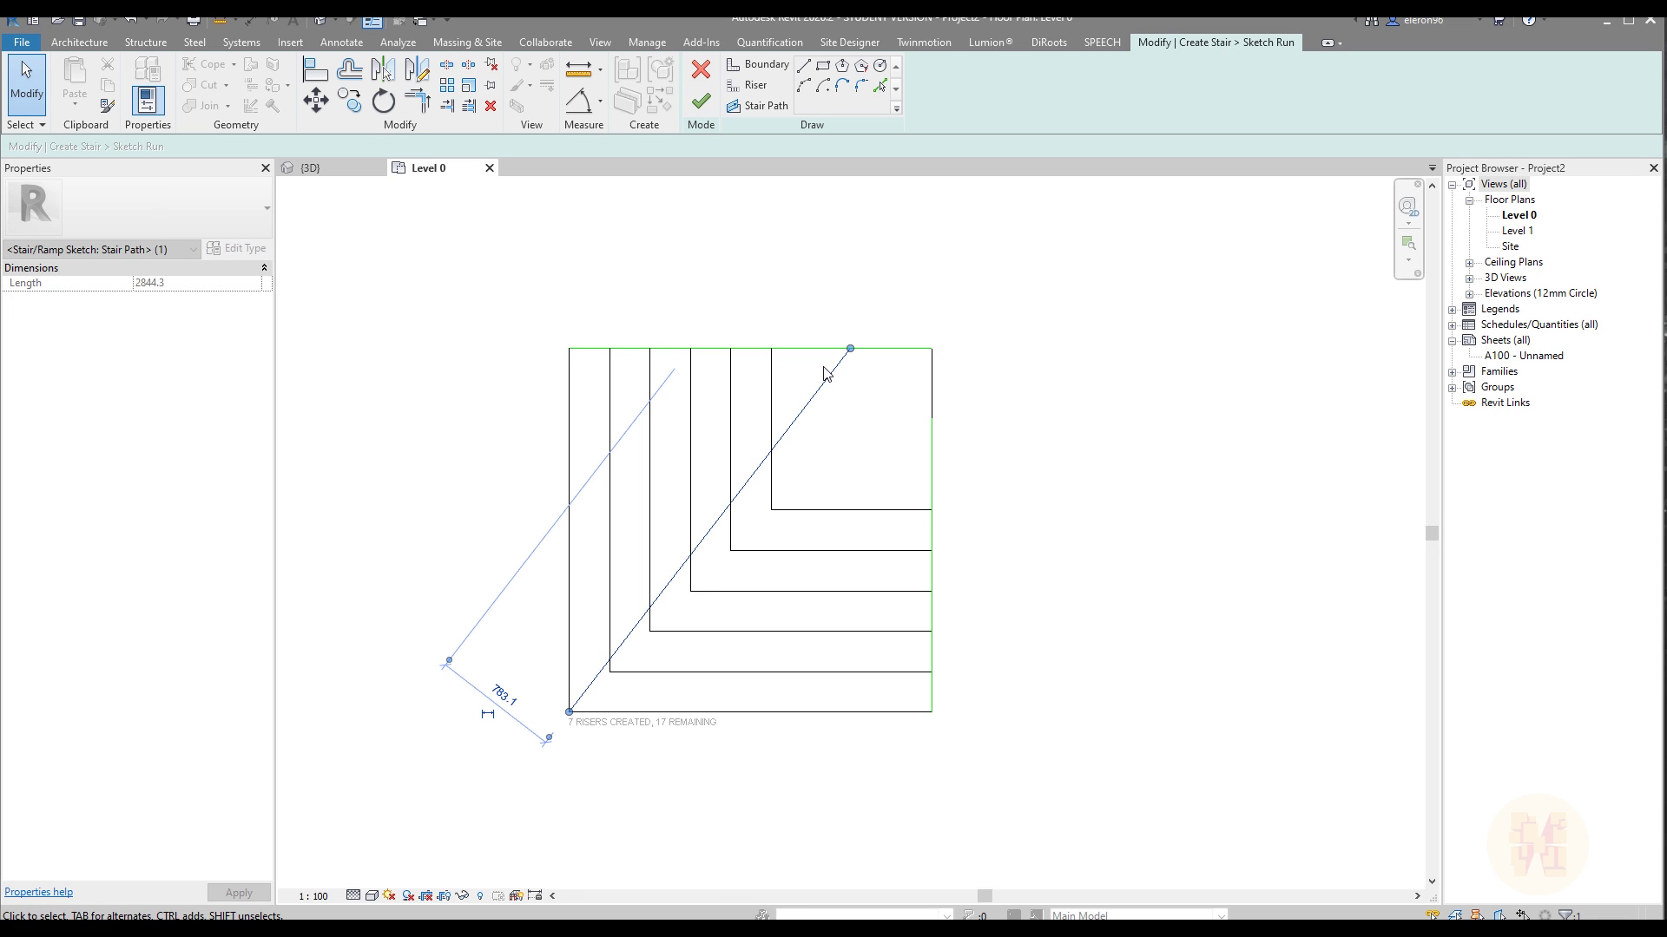
left_click_drag(851, 349, 927, 348)
left_click(863, 472)
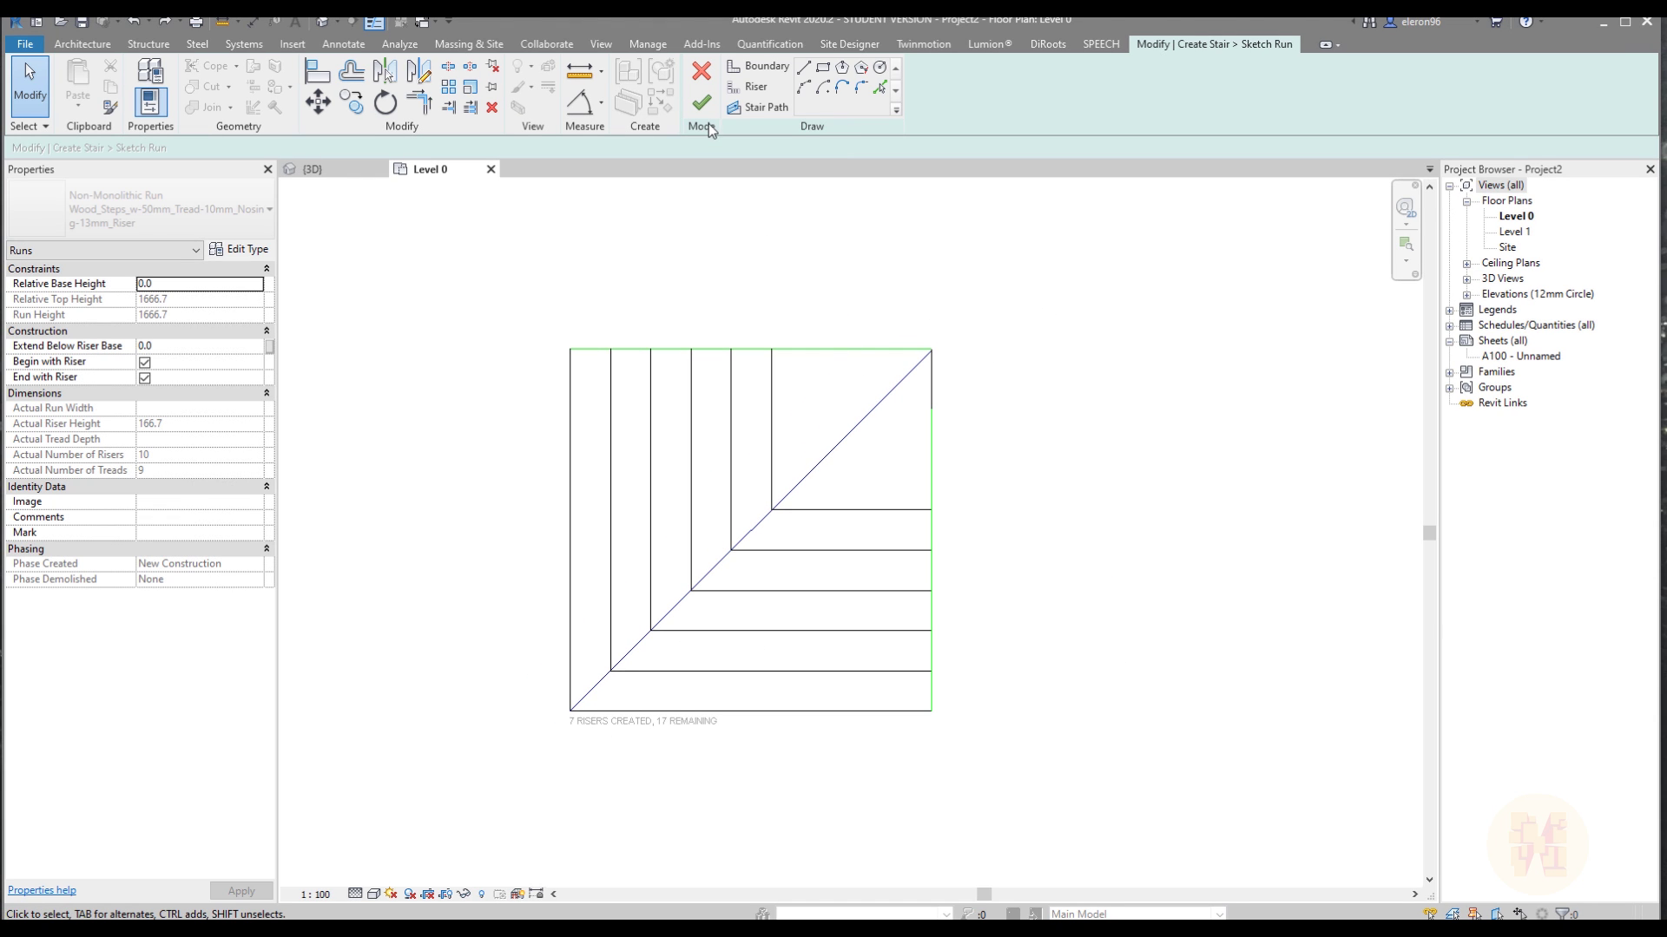
left_click(702, 104)
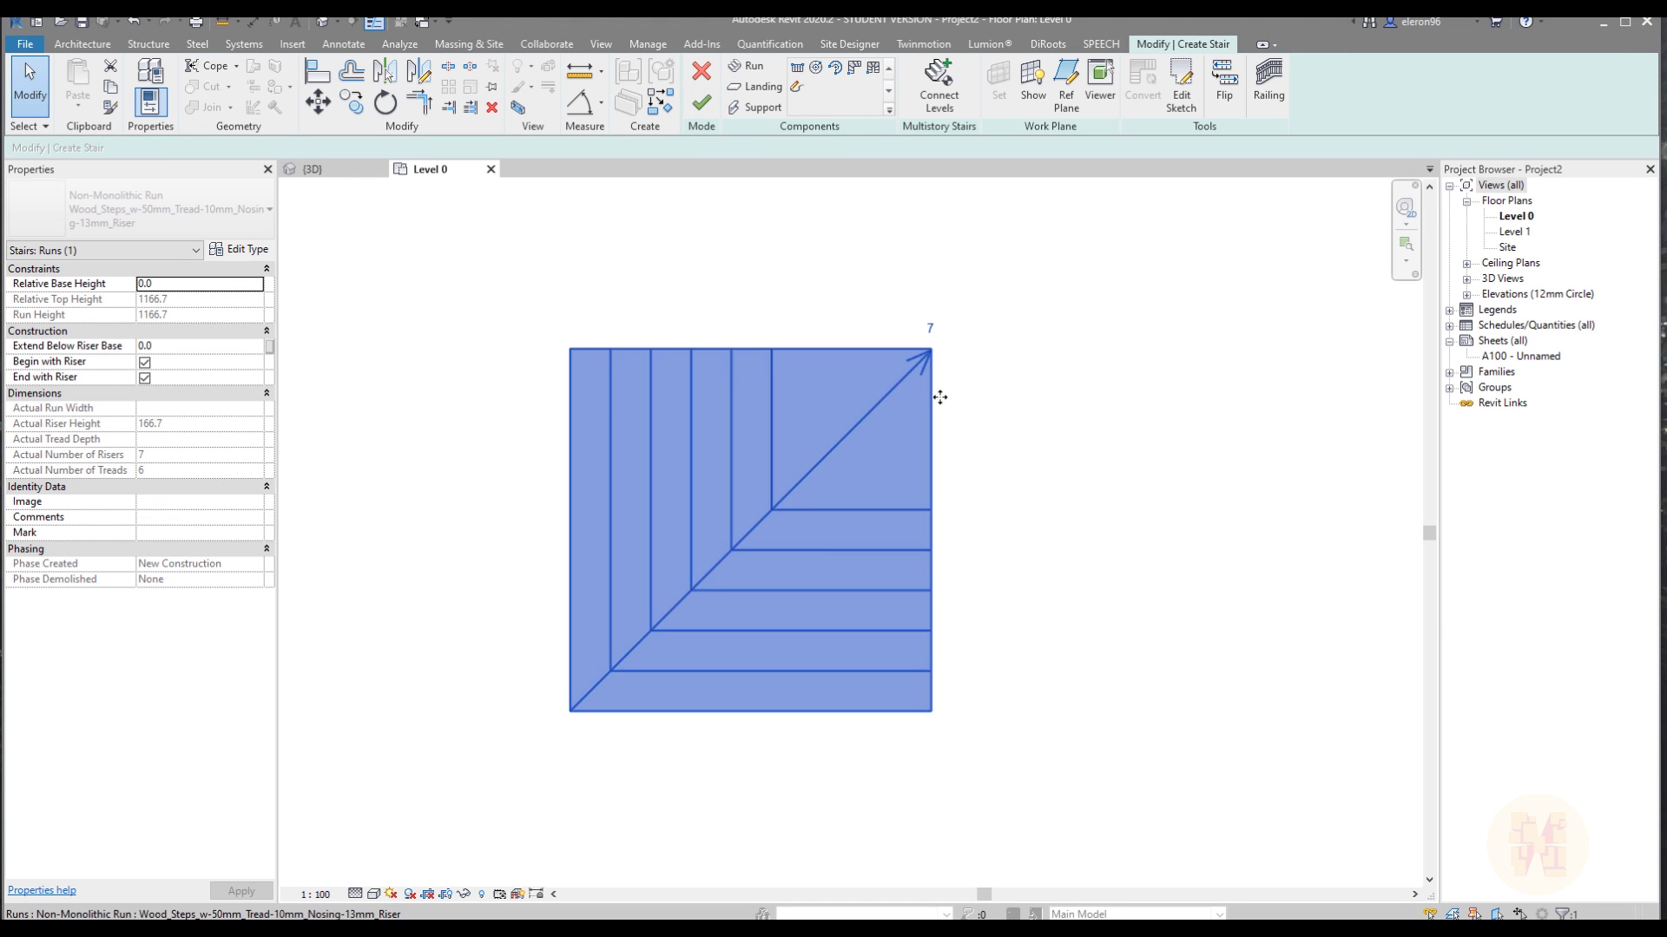
left_click(954, 459)
middle_click_drag(1021, 480, 959, 500)
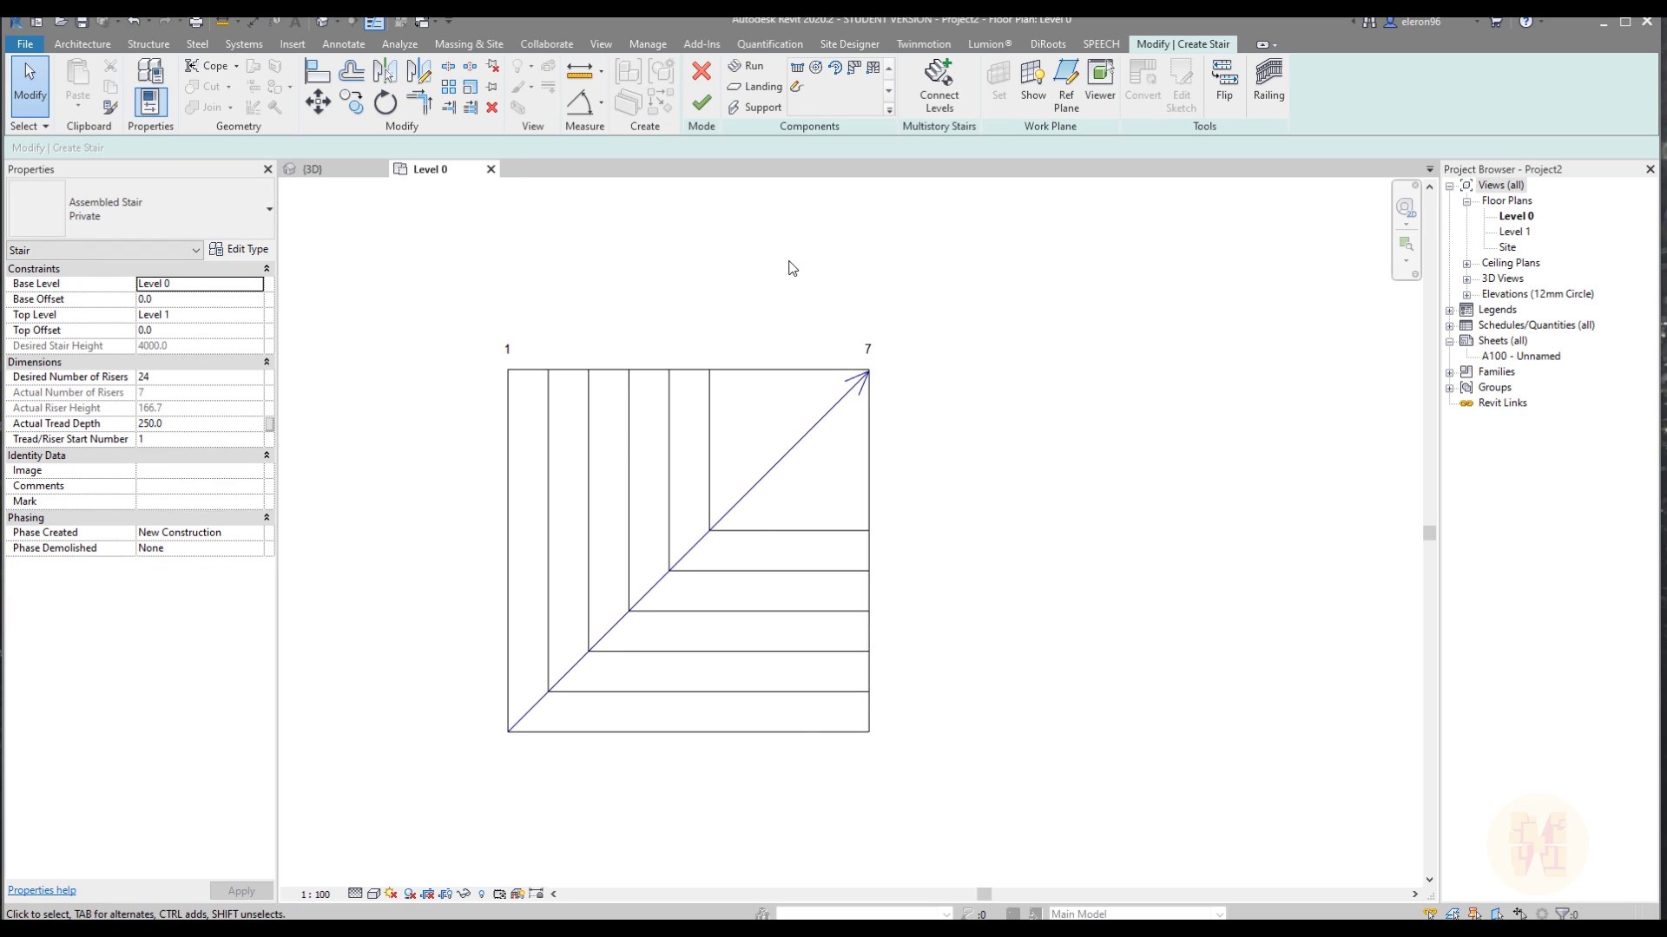
Open the default 3D view and turn off End with Riser for the run to remove the extra riser on top.
left_click(321, 22)
middle_click_drag(1261, 580, 753, 524, "shift")
scroll(753, 524, "up", 5)
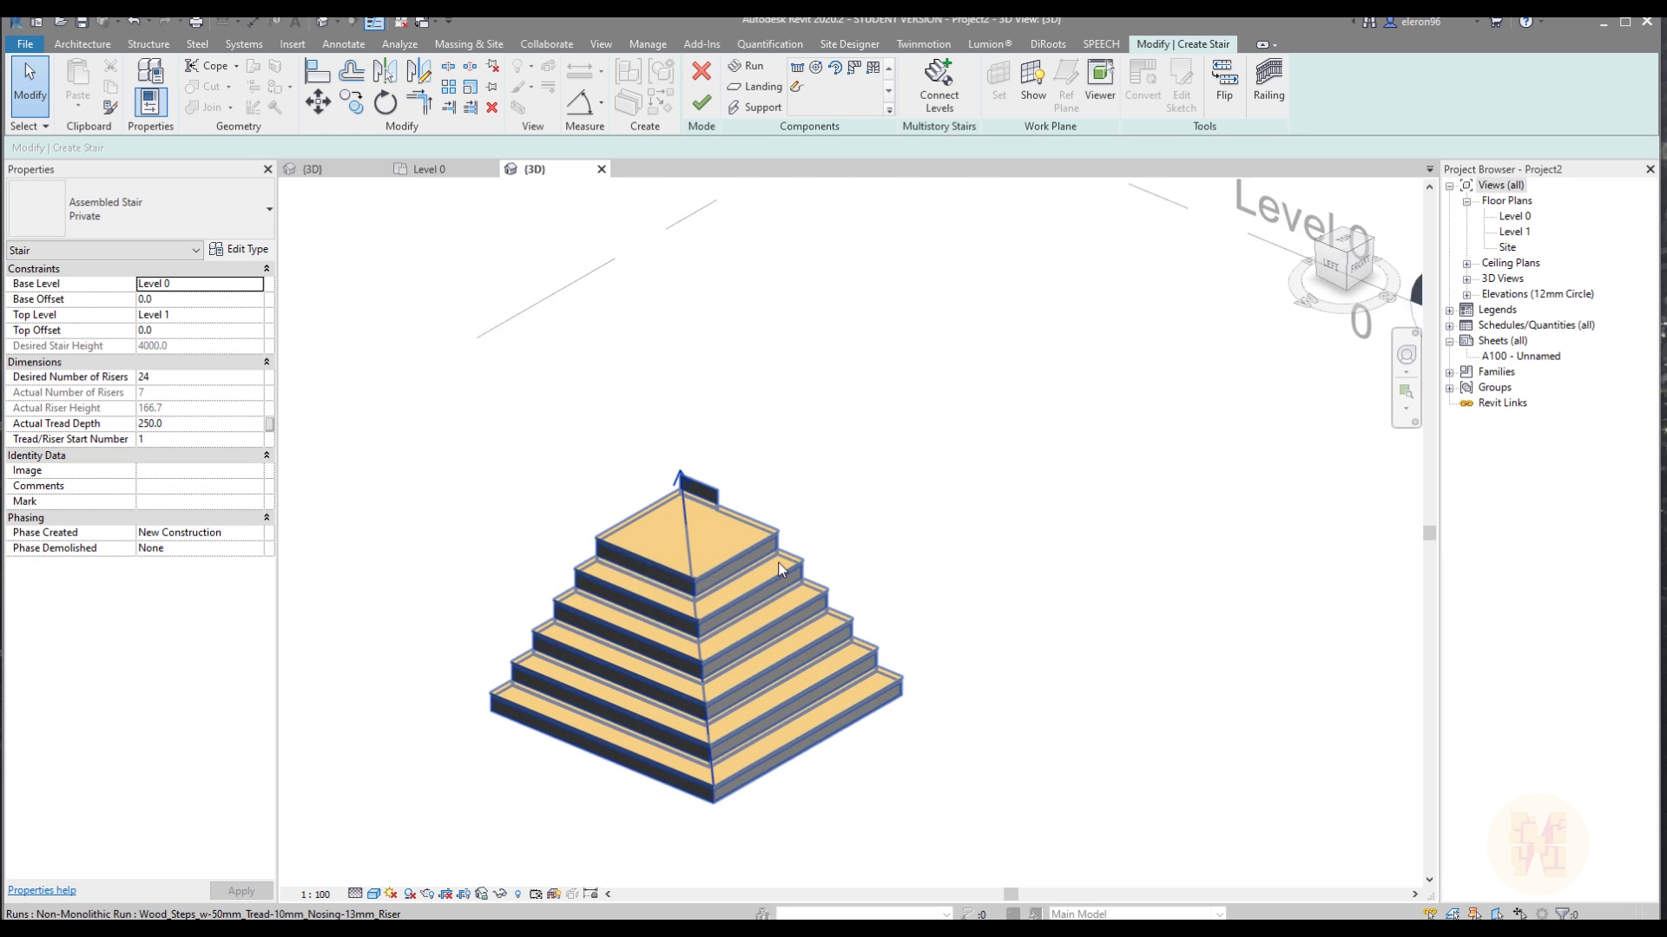
scroll(713, 364, "up", 2)
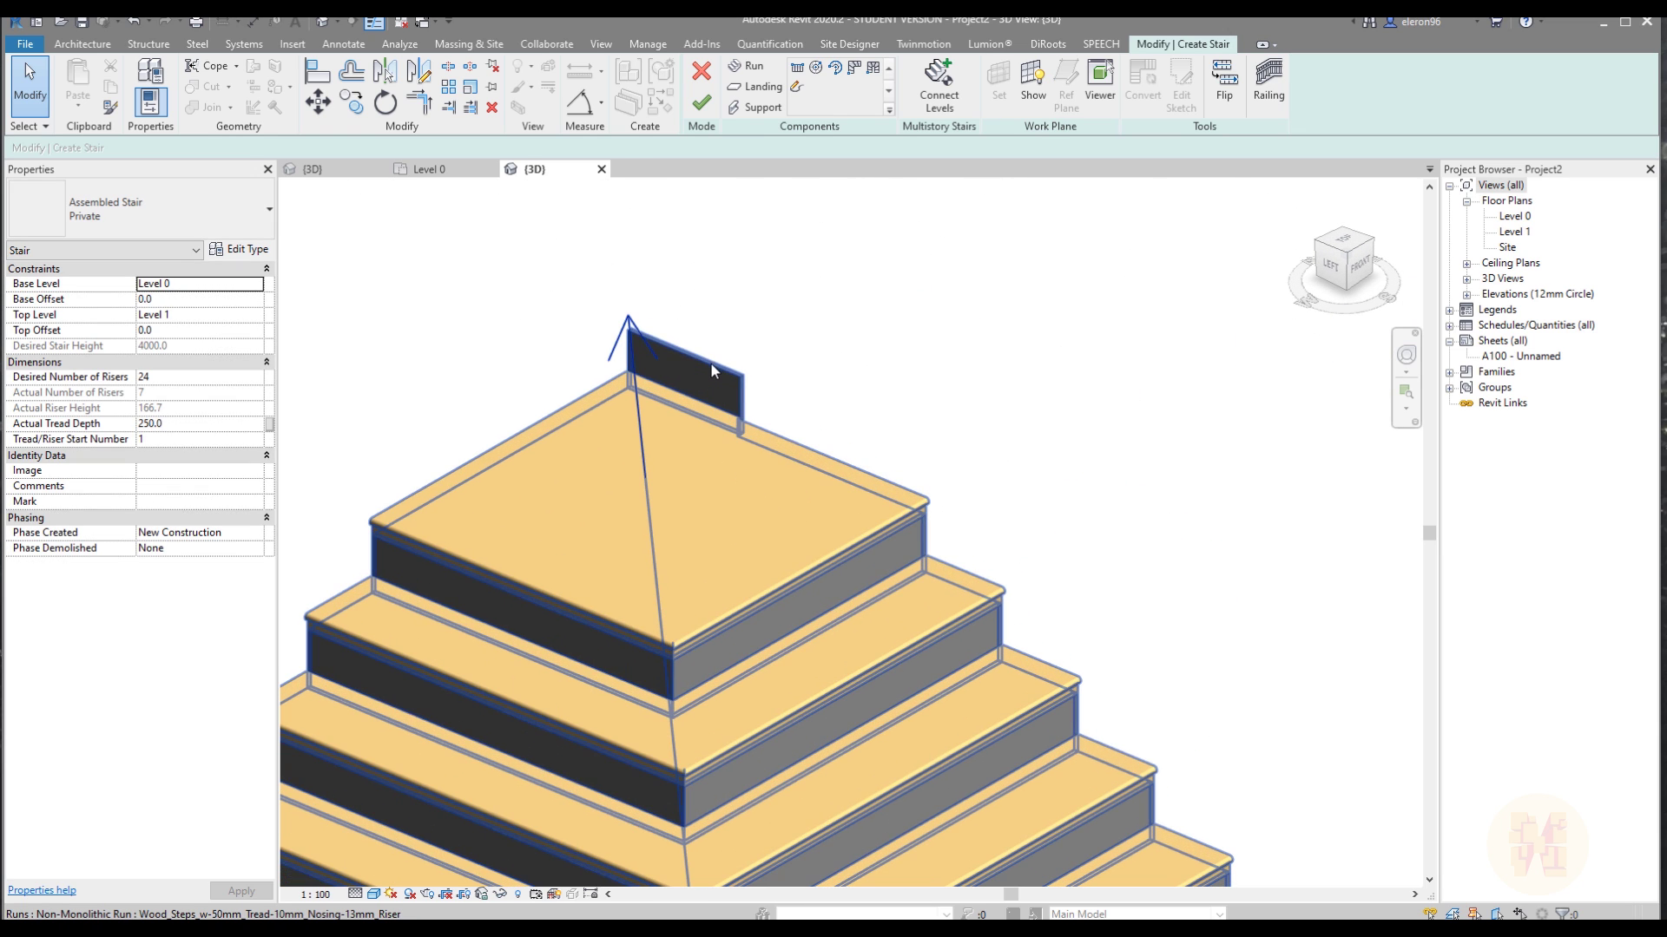
left_click(711, 372)
scroll(804, 399, "up", 2)
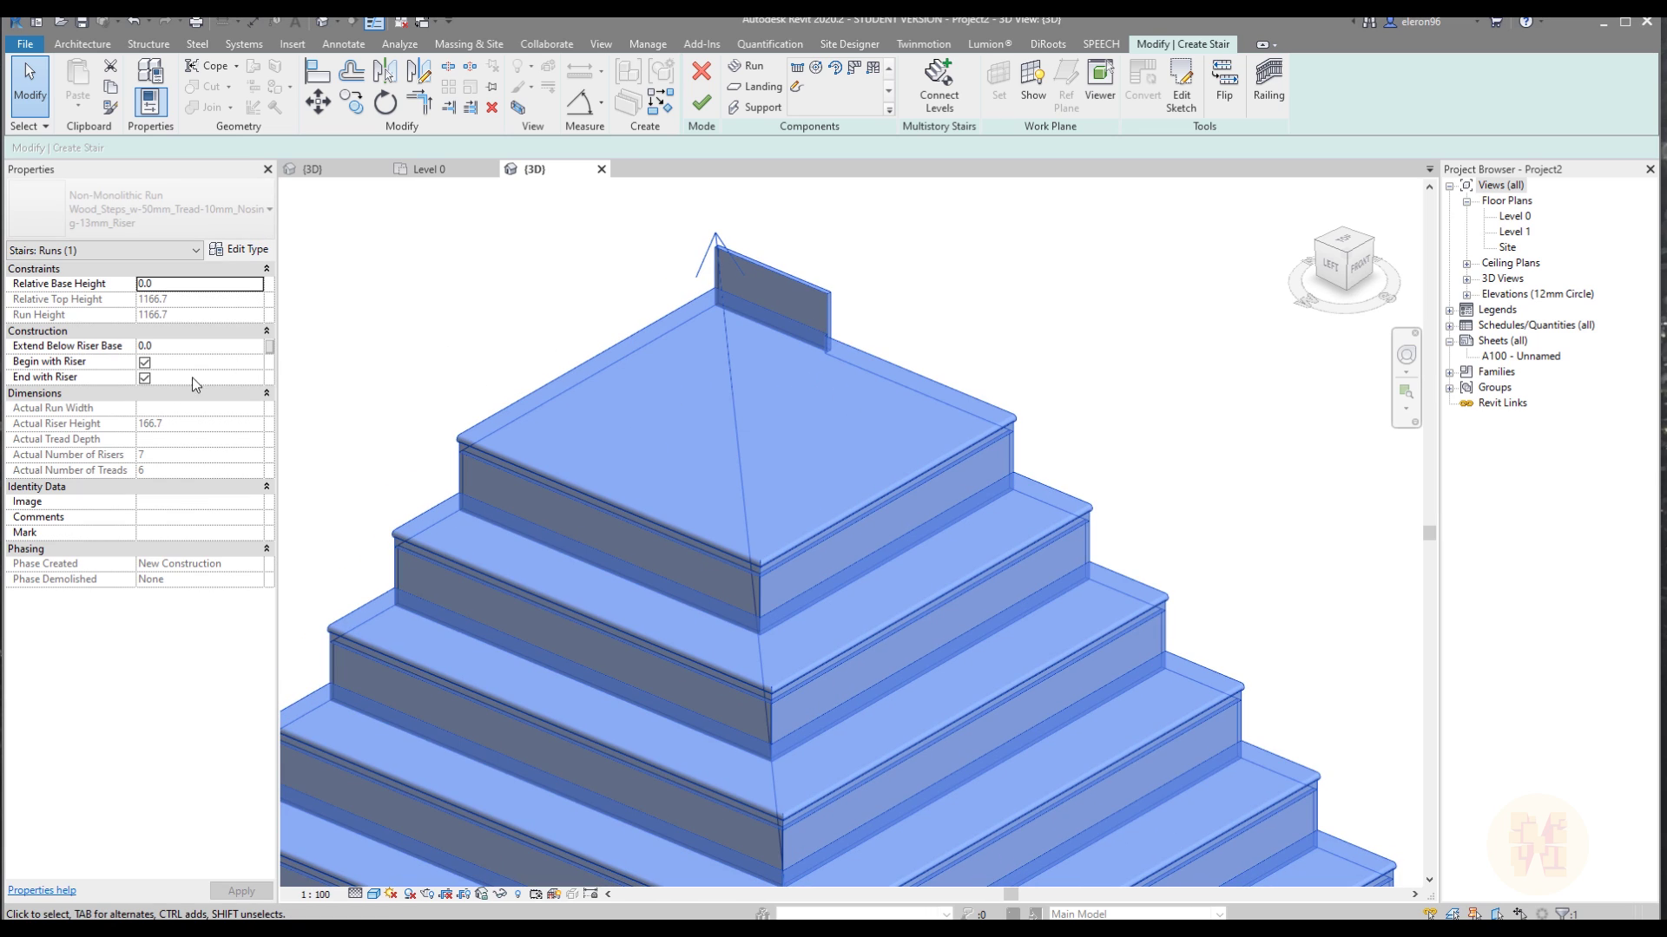
left_click(144, 377)
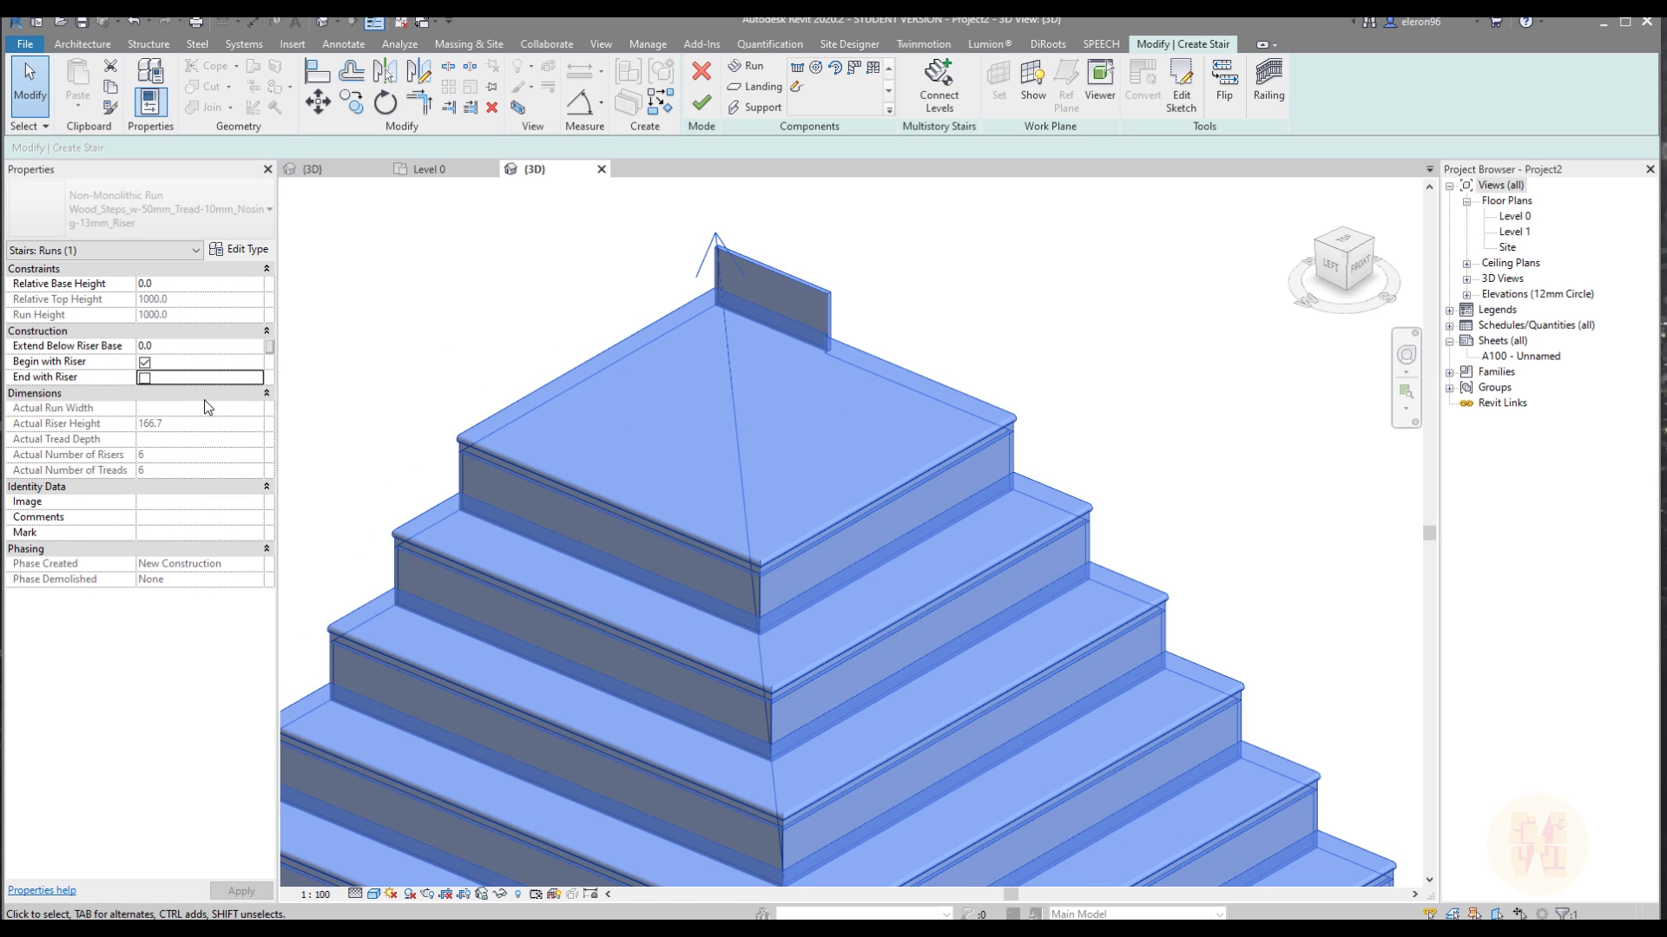
left_click(525, 331)
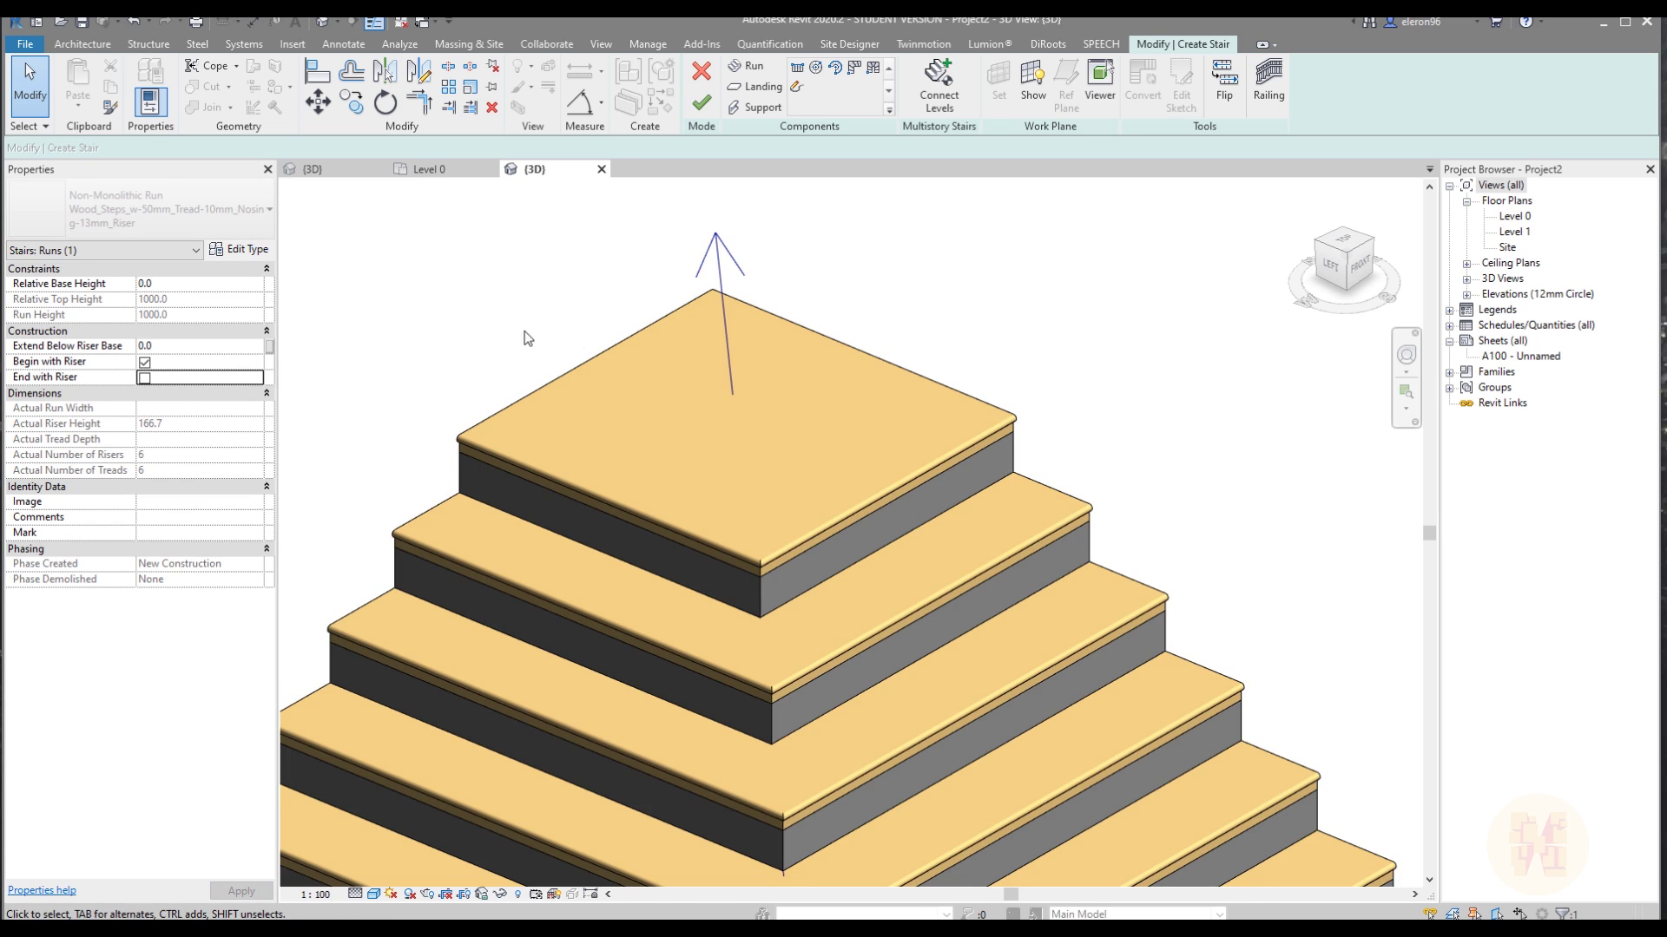
Check the L-shaped steps from the front and finish the stair.
scroll(812, 452, "down", 3)
middle_click_drag(1076, 507, 1031, 547, "shift")
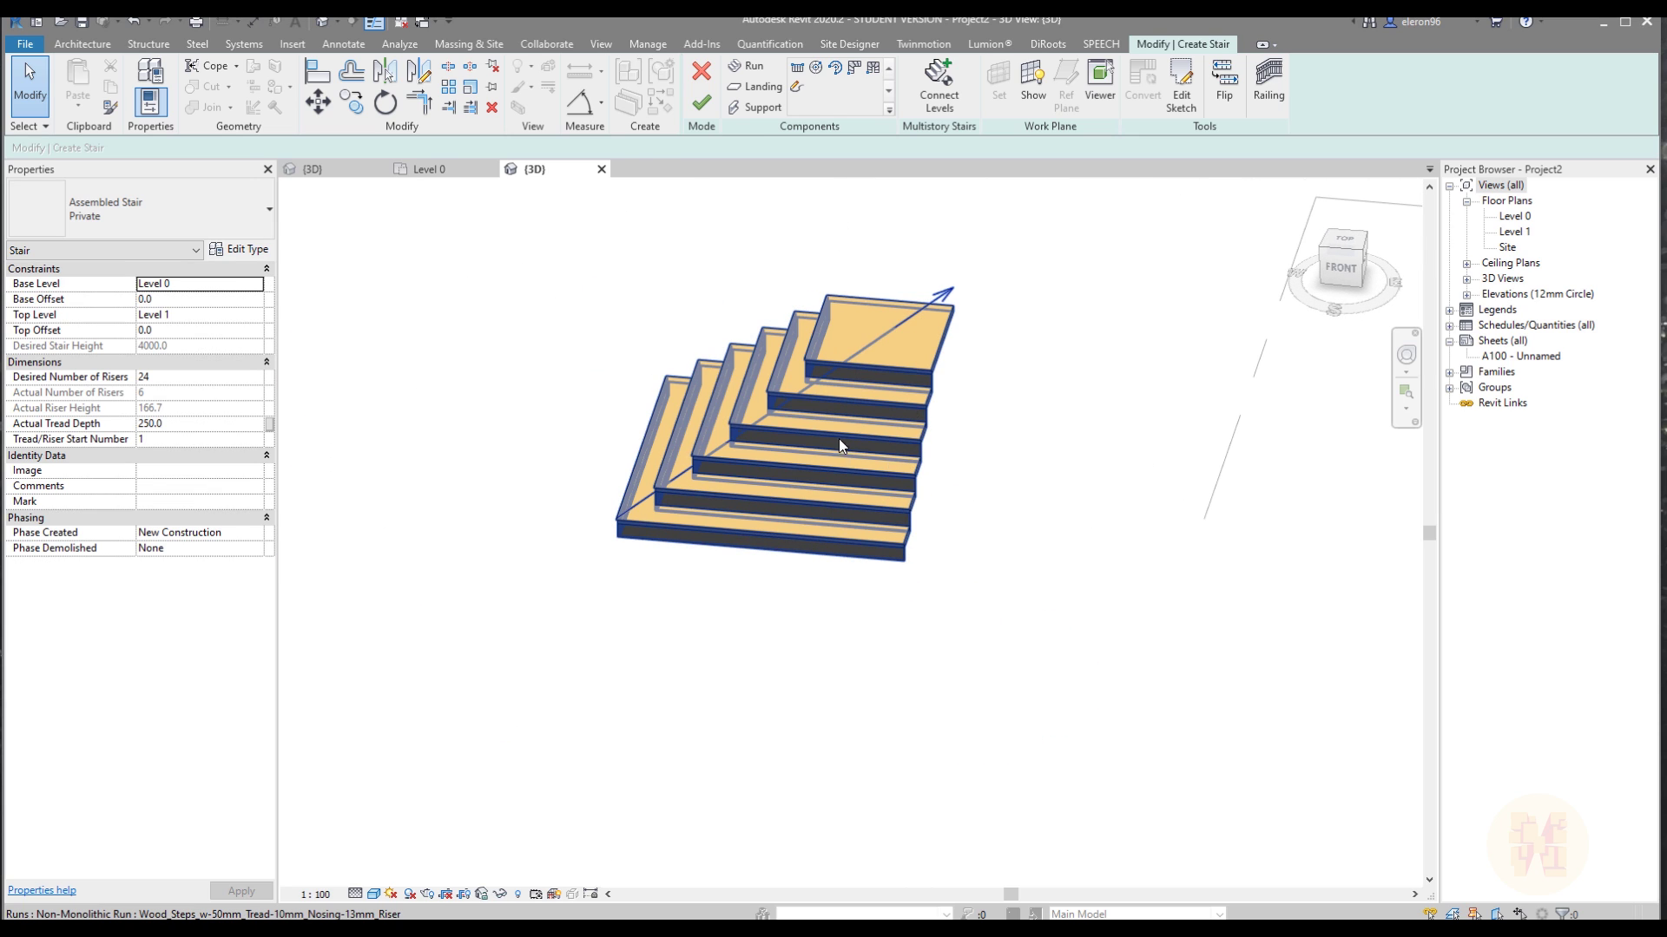
scroll(838, 440, "up", 3)
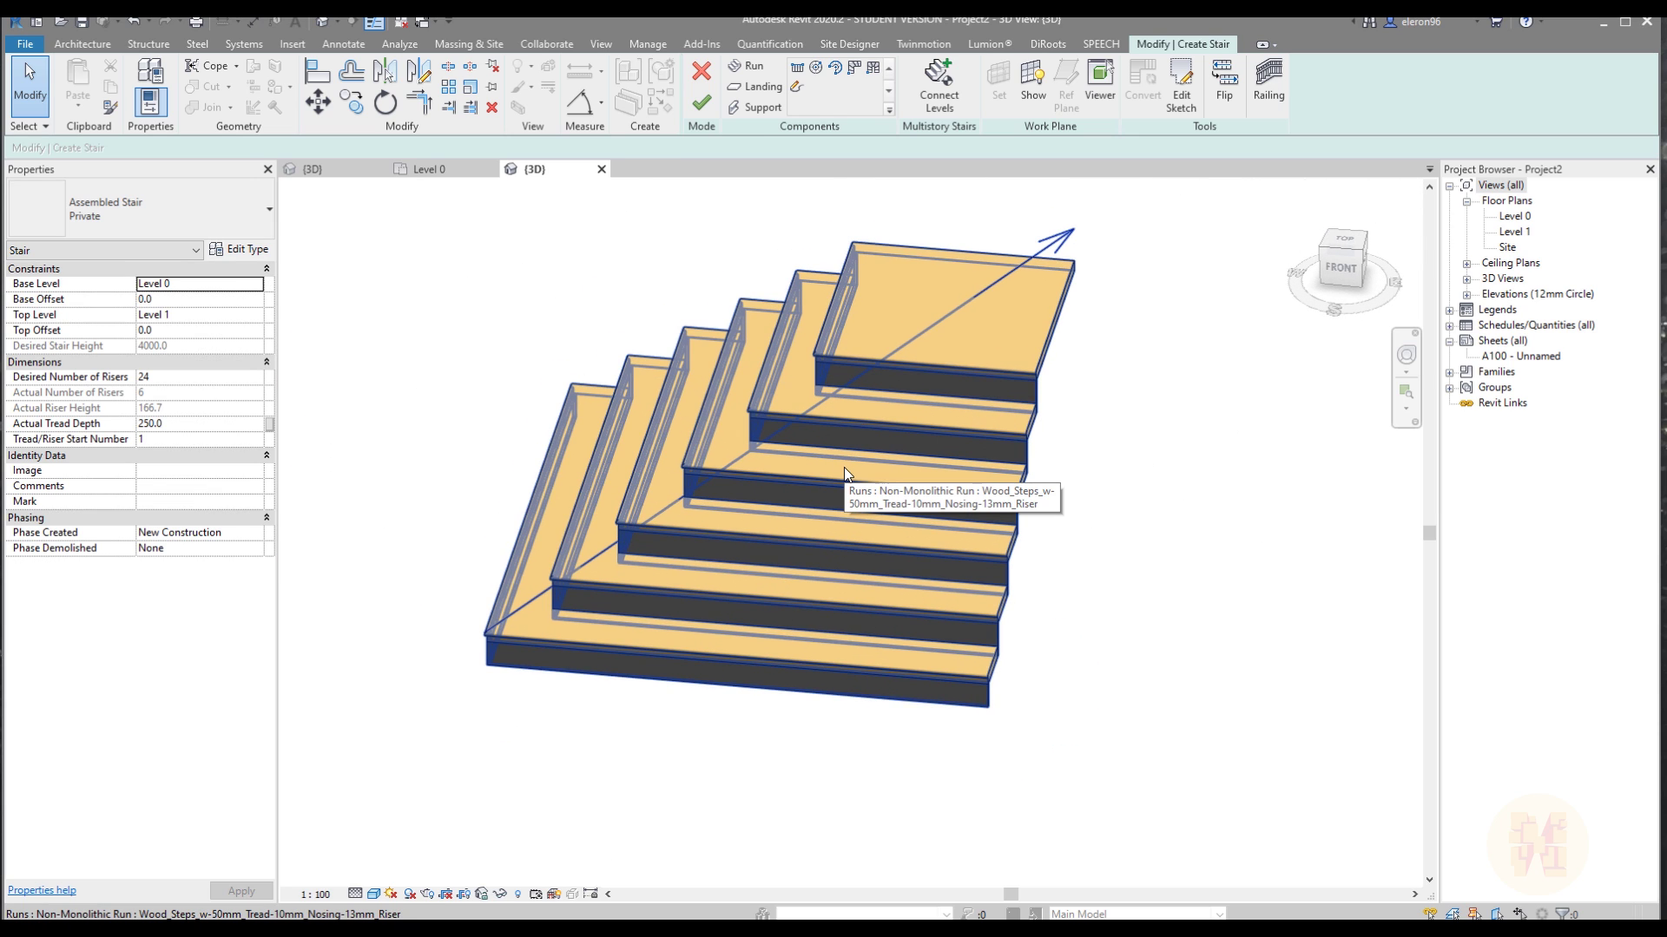
left_click(879, 453)
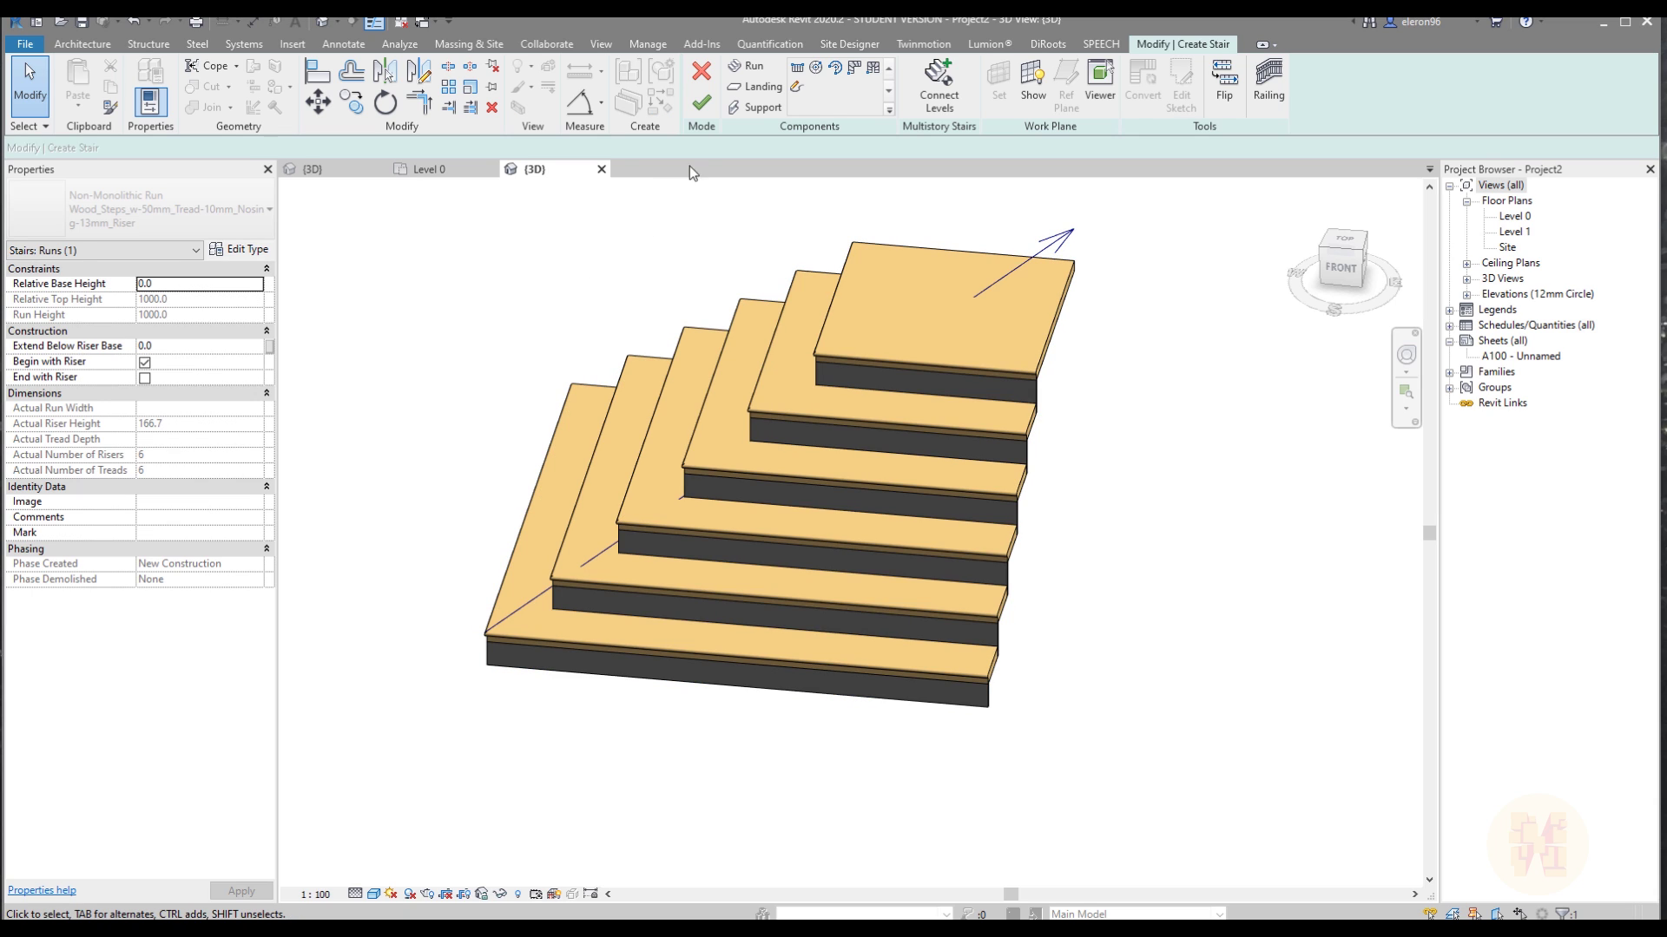
key("Escape")
left_click(701, 103)
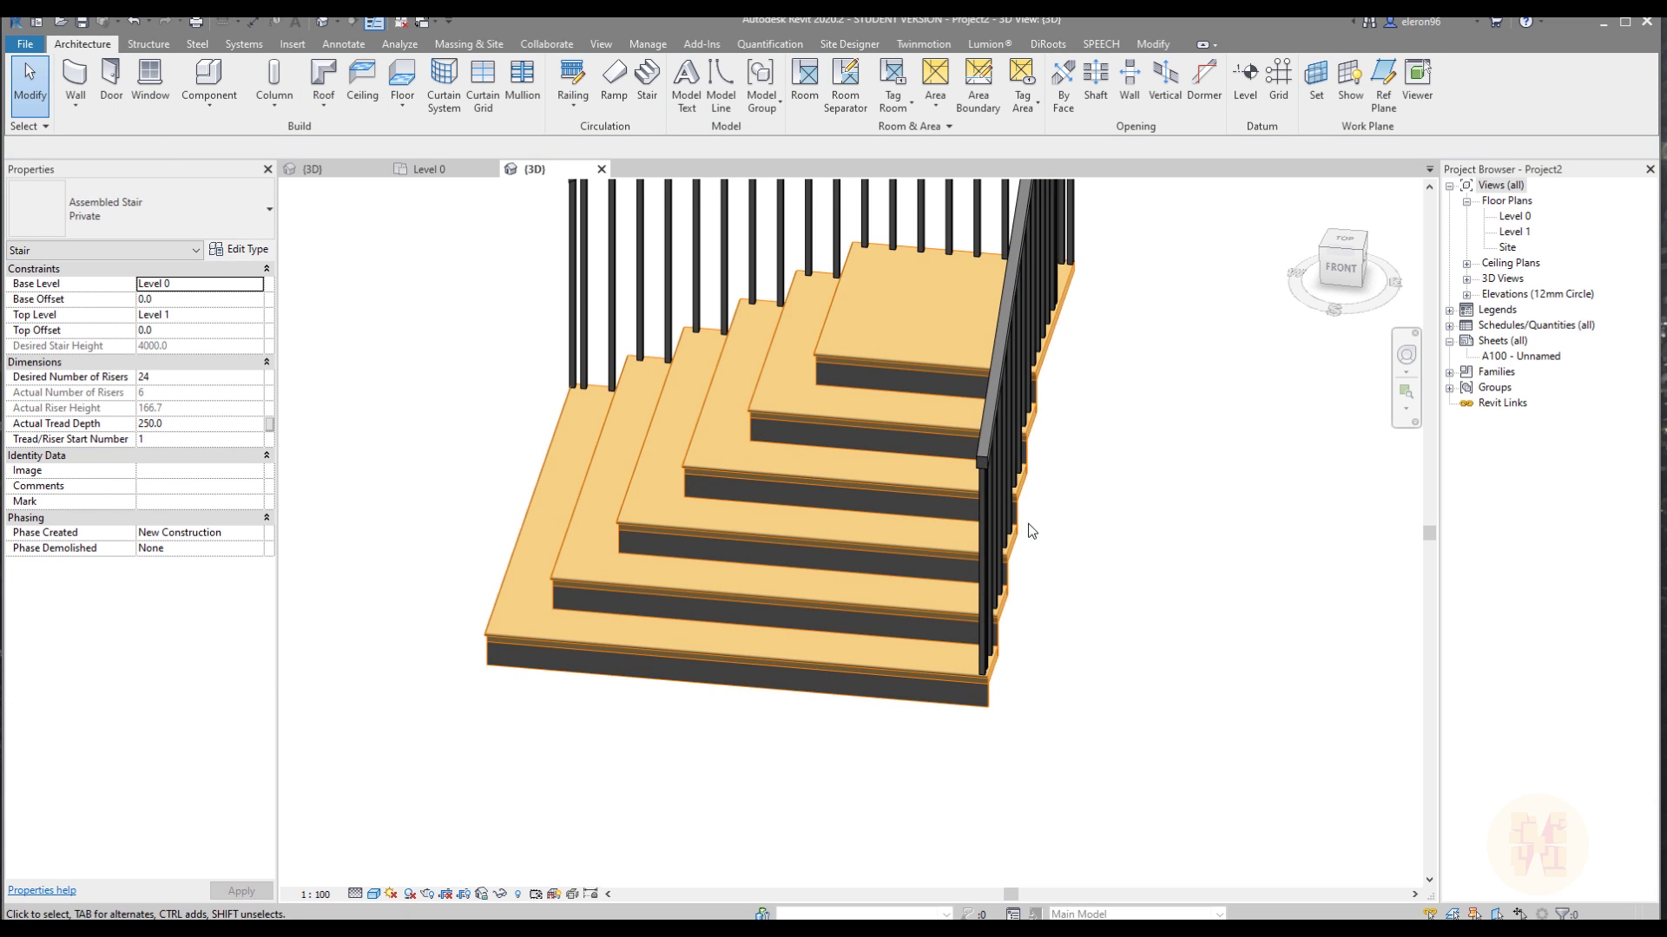
Delete both automatically generated railings from the L-shaped stair.
scroll(1039, 478, "down", 4)
middle_click_drag(1123, 487, 919, 449, "shift")
scroll(667, 442, "up", 2)
scroll(605, 497, "up", 1)
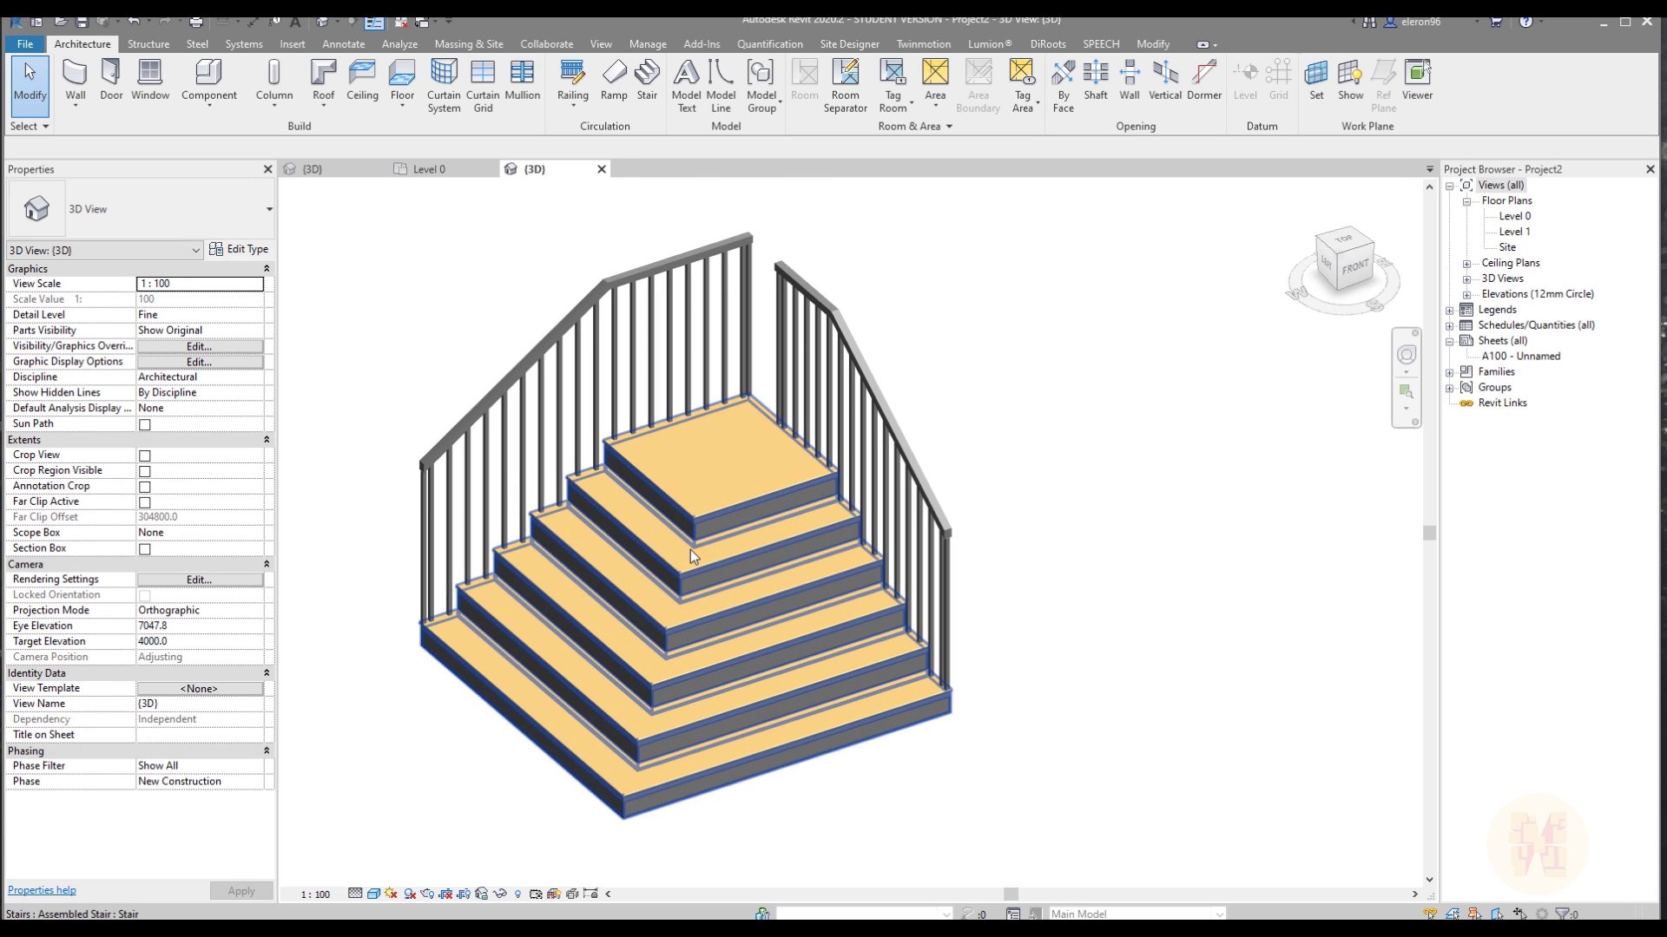
left_click(691, 550)
left_click(1135, 565)
left_click(725, 356)
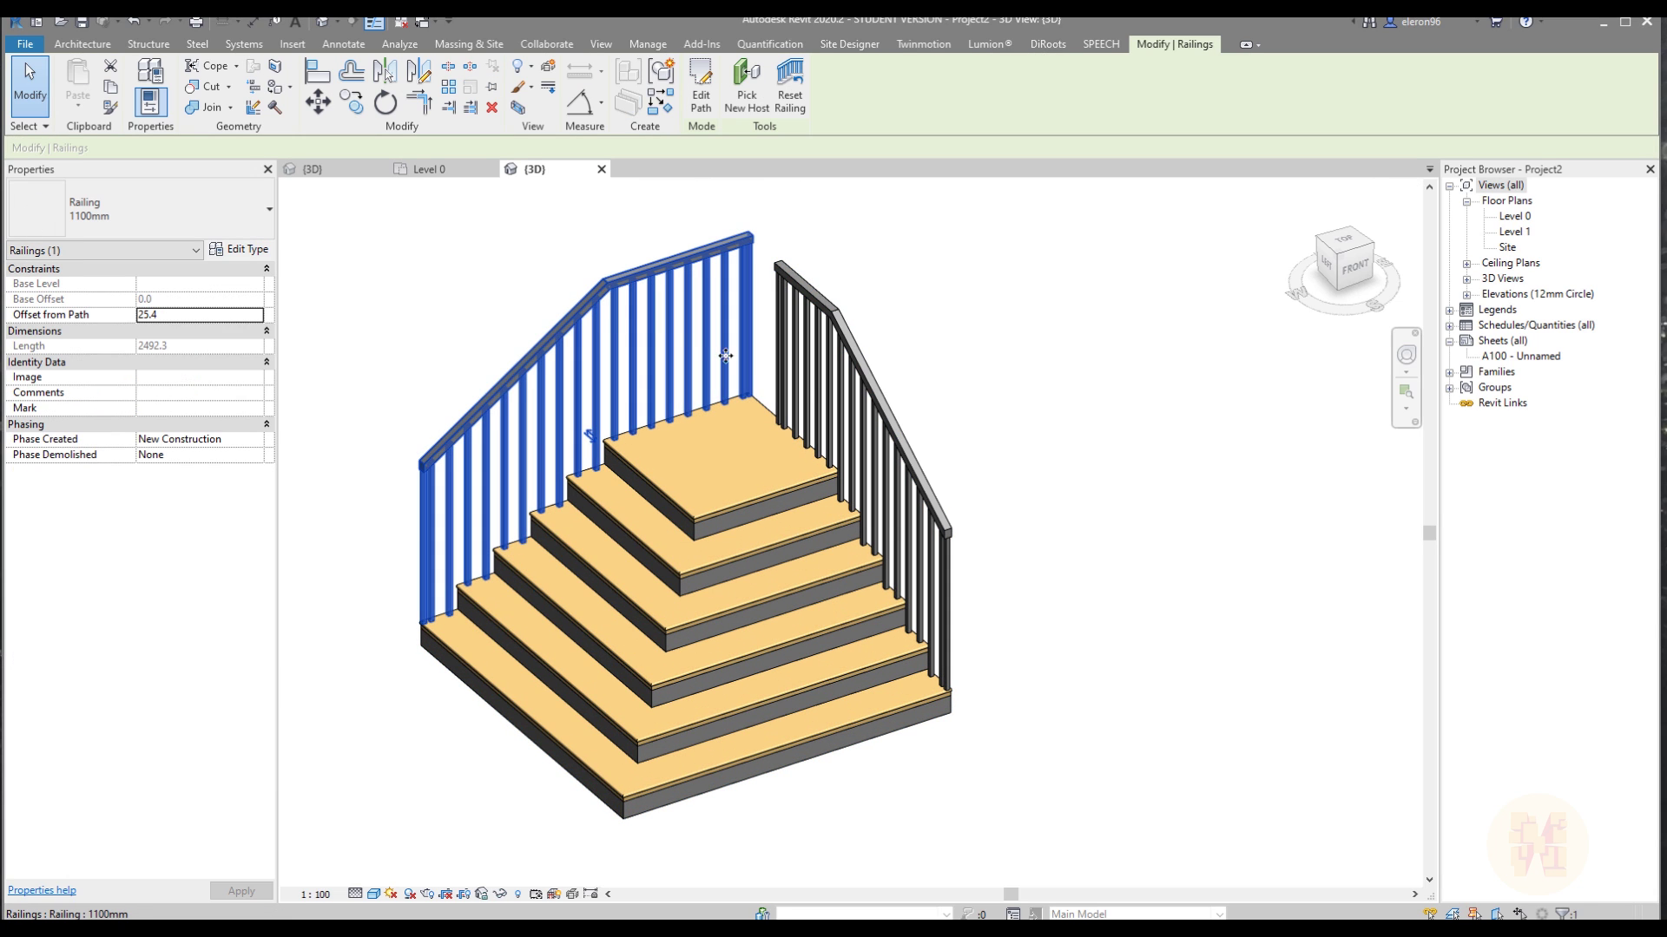
key("Delete")
left_click(790, 391)
key("Delete")
left_click(786, 513)
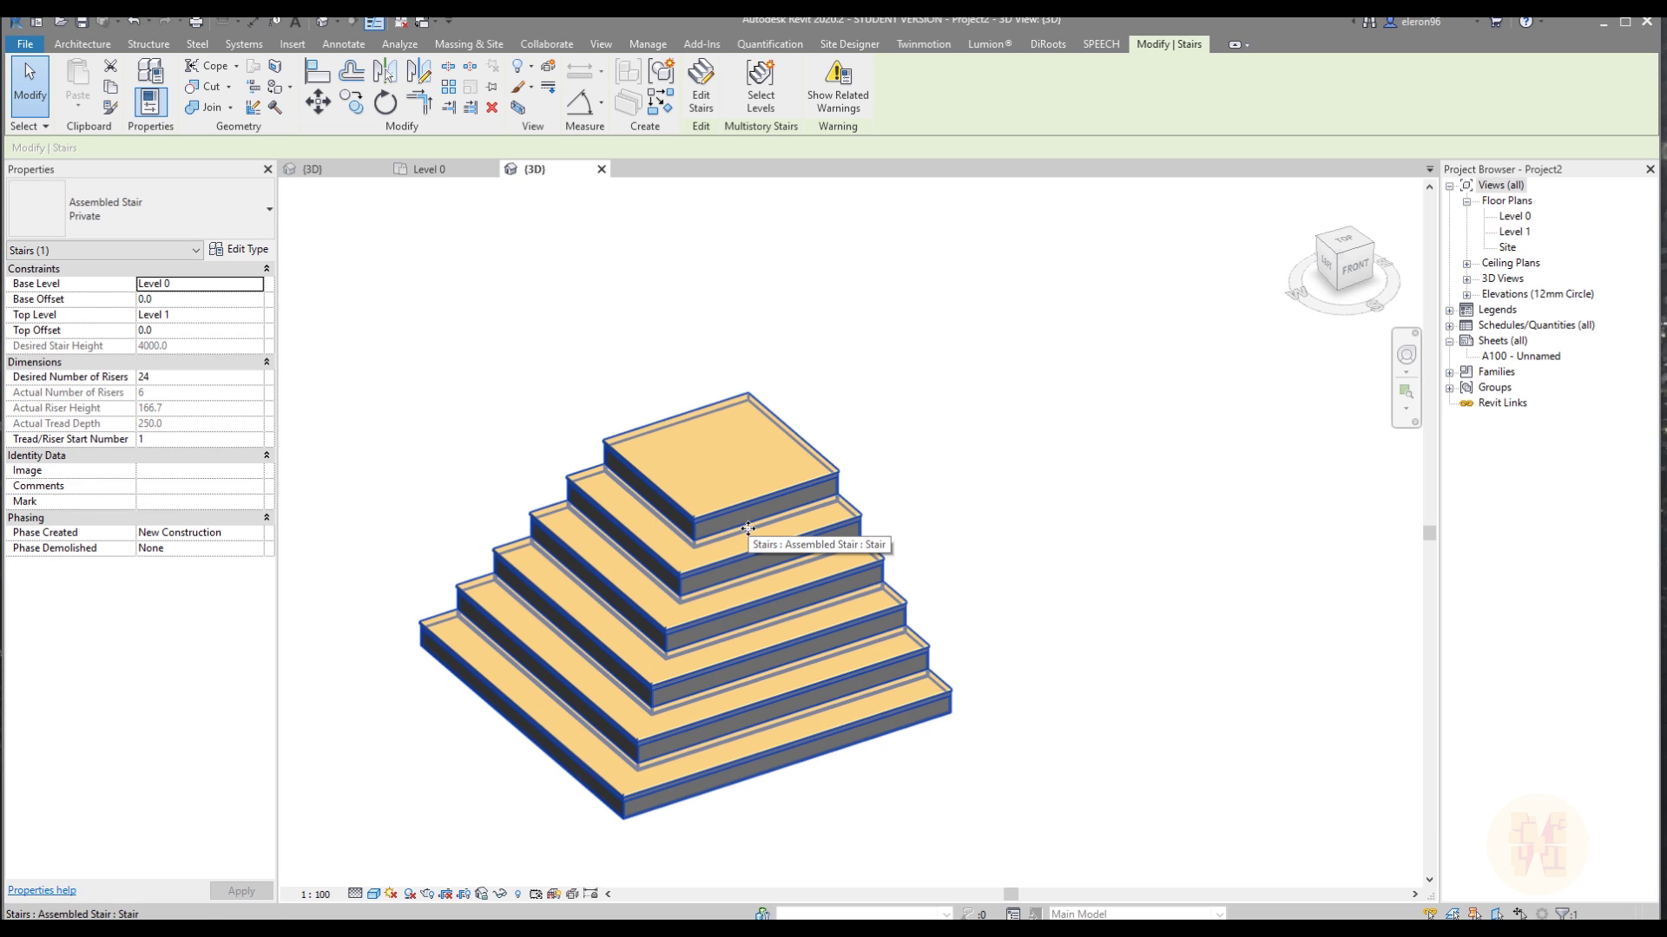
left_click(463, 471)
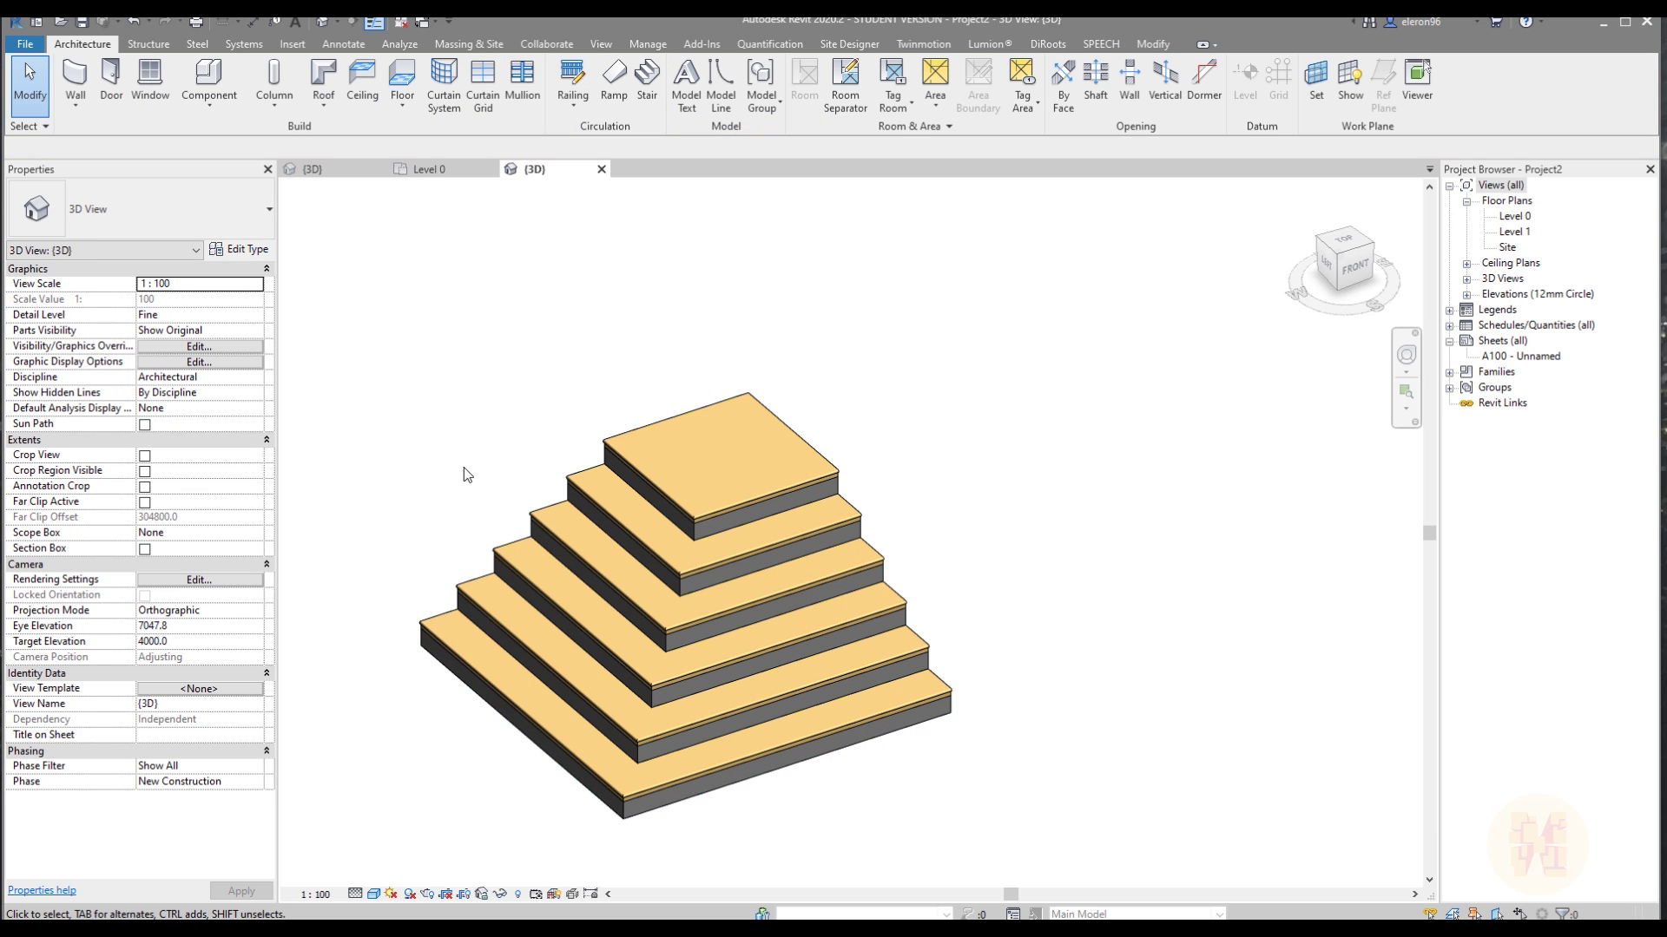
Examine the L-shaped stair in 3D and plan, and compare it with the sample staircases in the other project's 3D view.
left_click(681, 786)
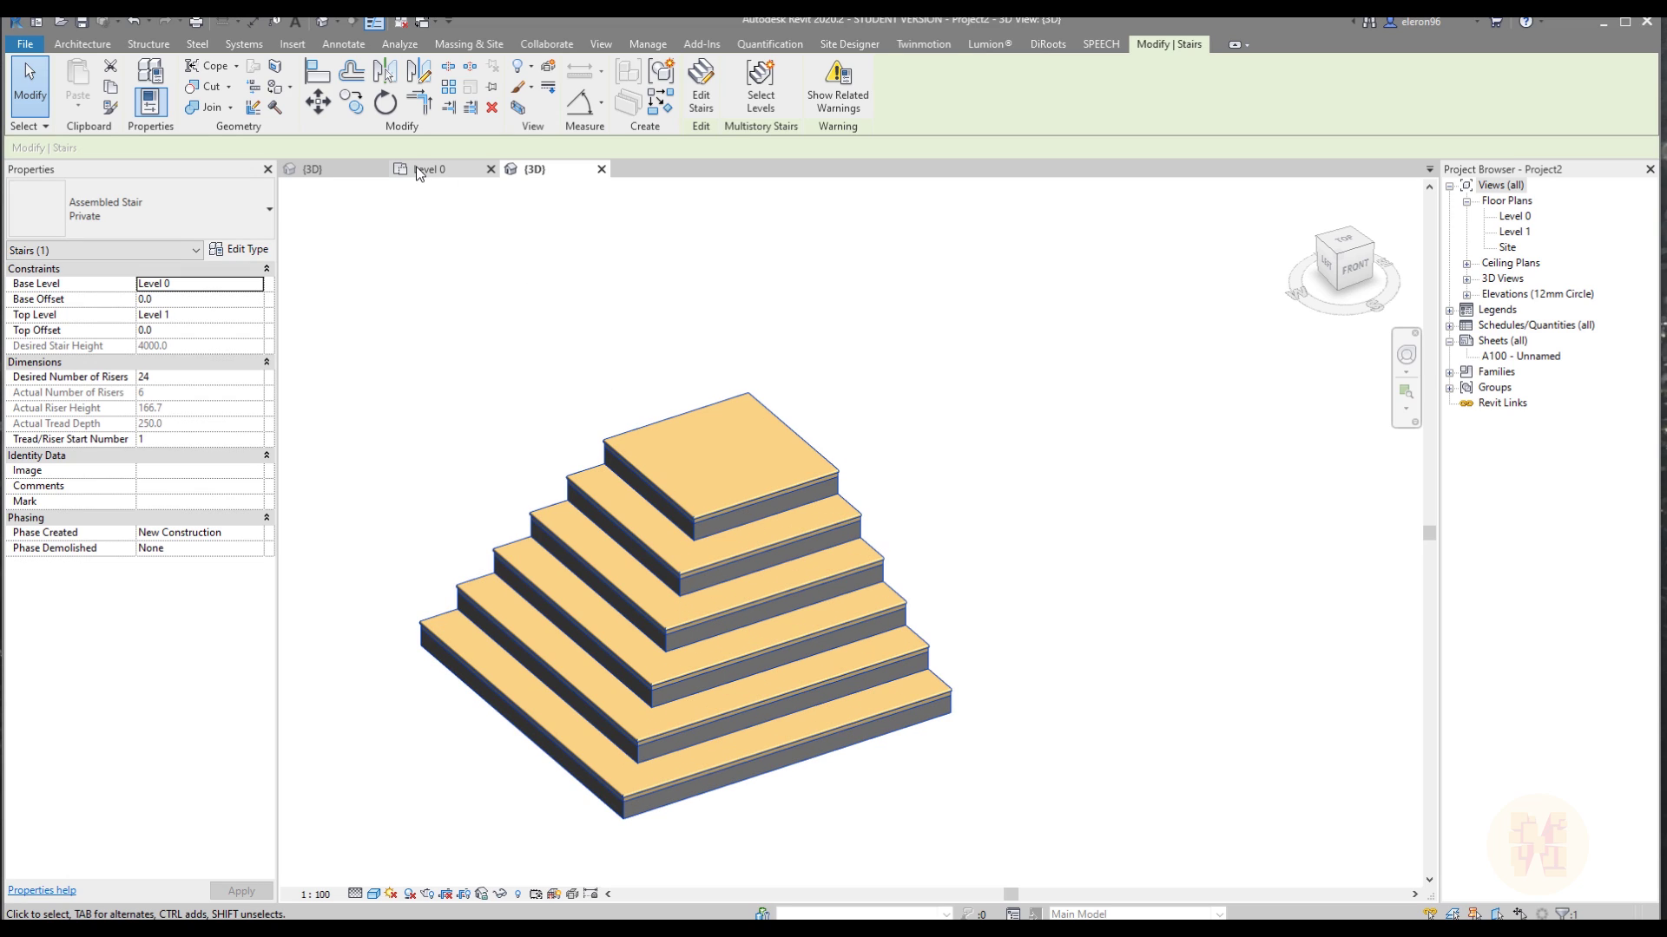
middle_click_drag(1095, 601, 659, 565, "shift")
middle_click_drag(612, 627, 1038, 614, "shift")
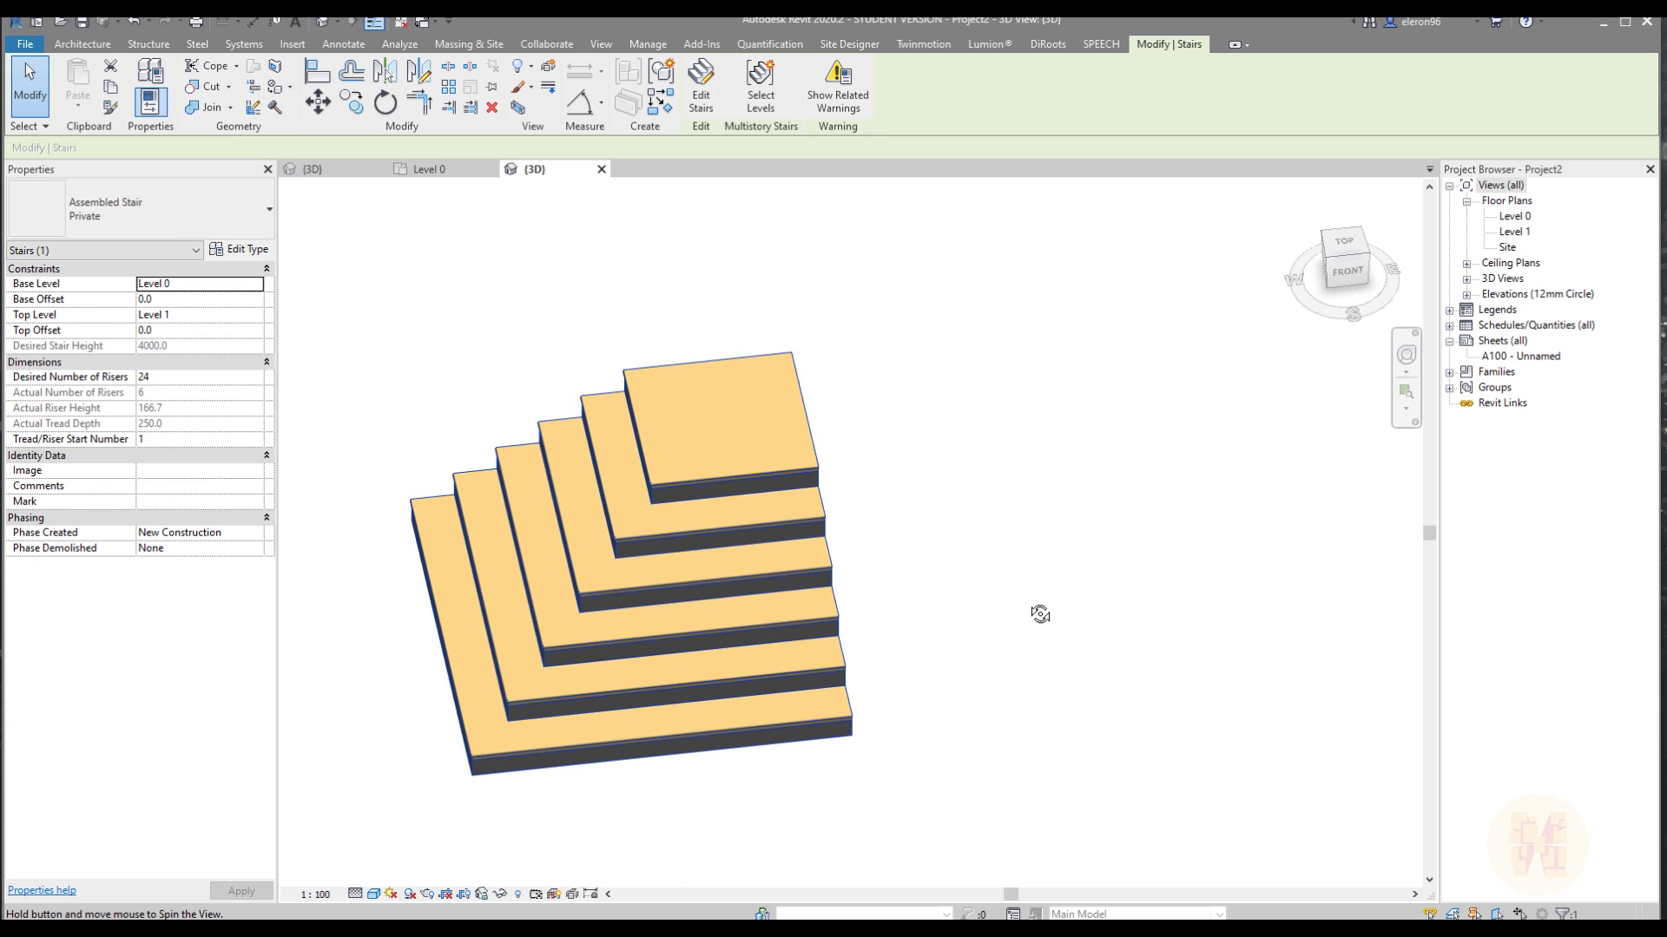
left_click(456, 169)
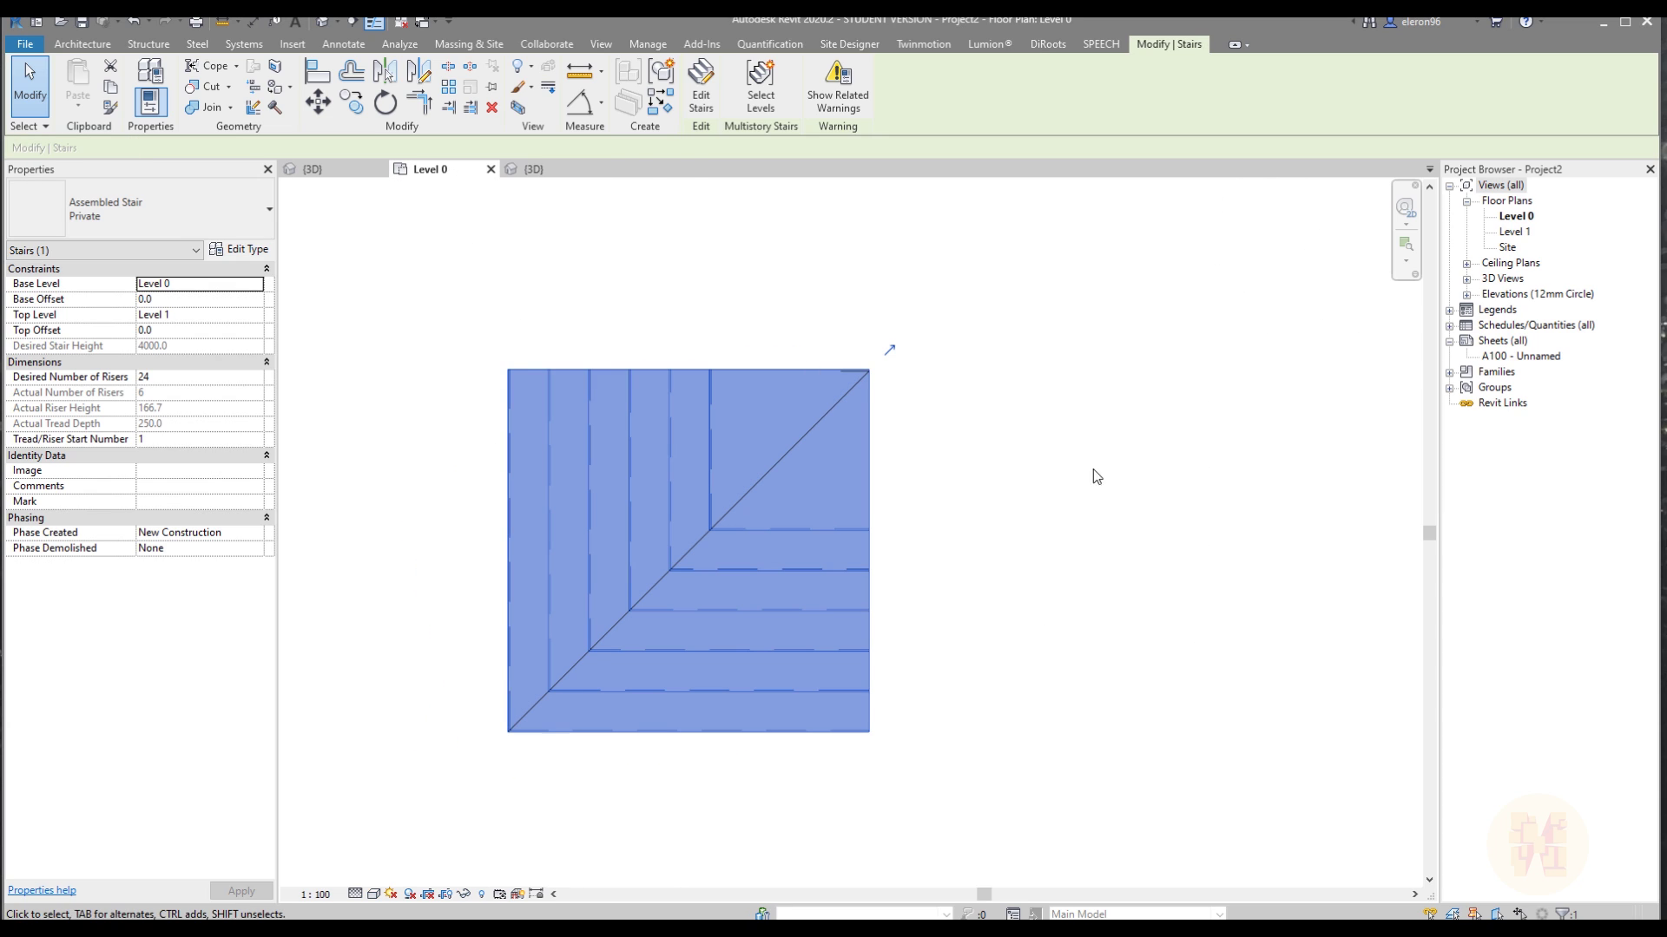
middle_click_drag(1092, 469, 728, 439)
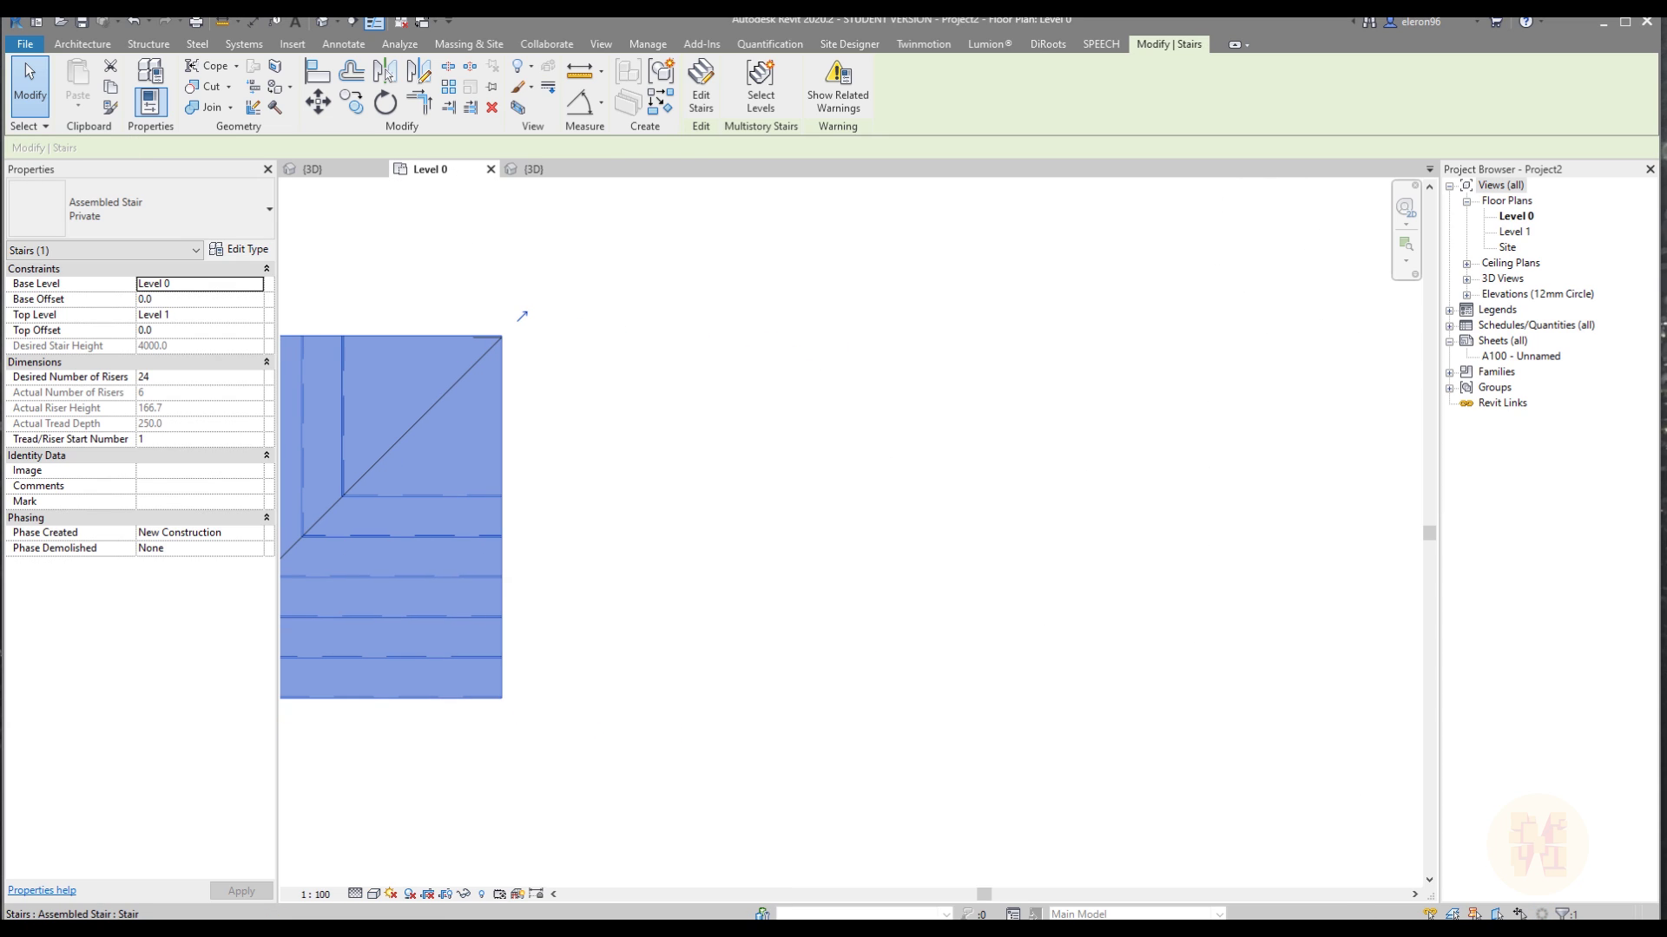
left_click(314, 170)
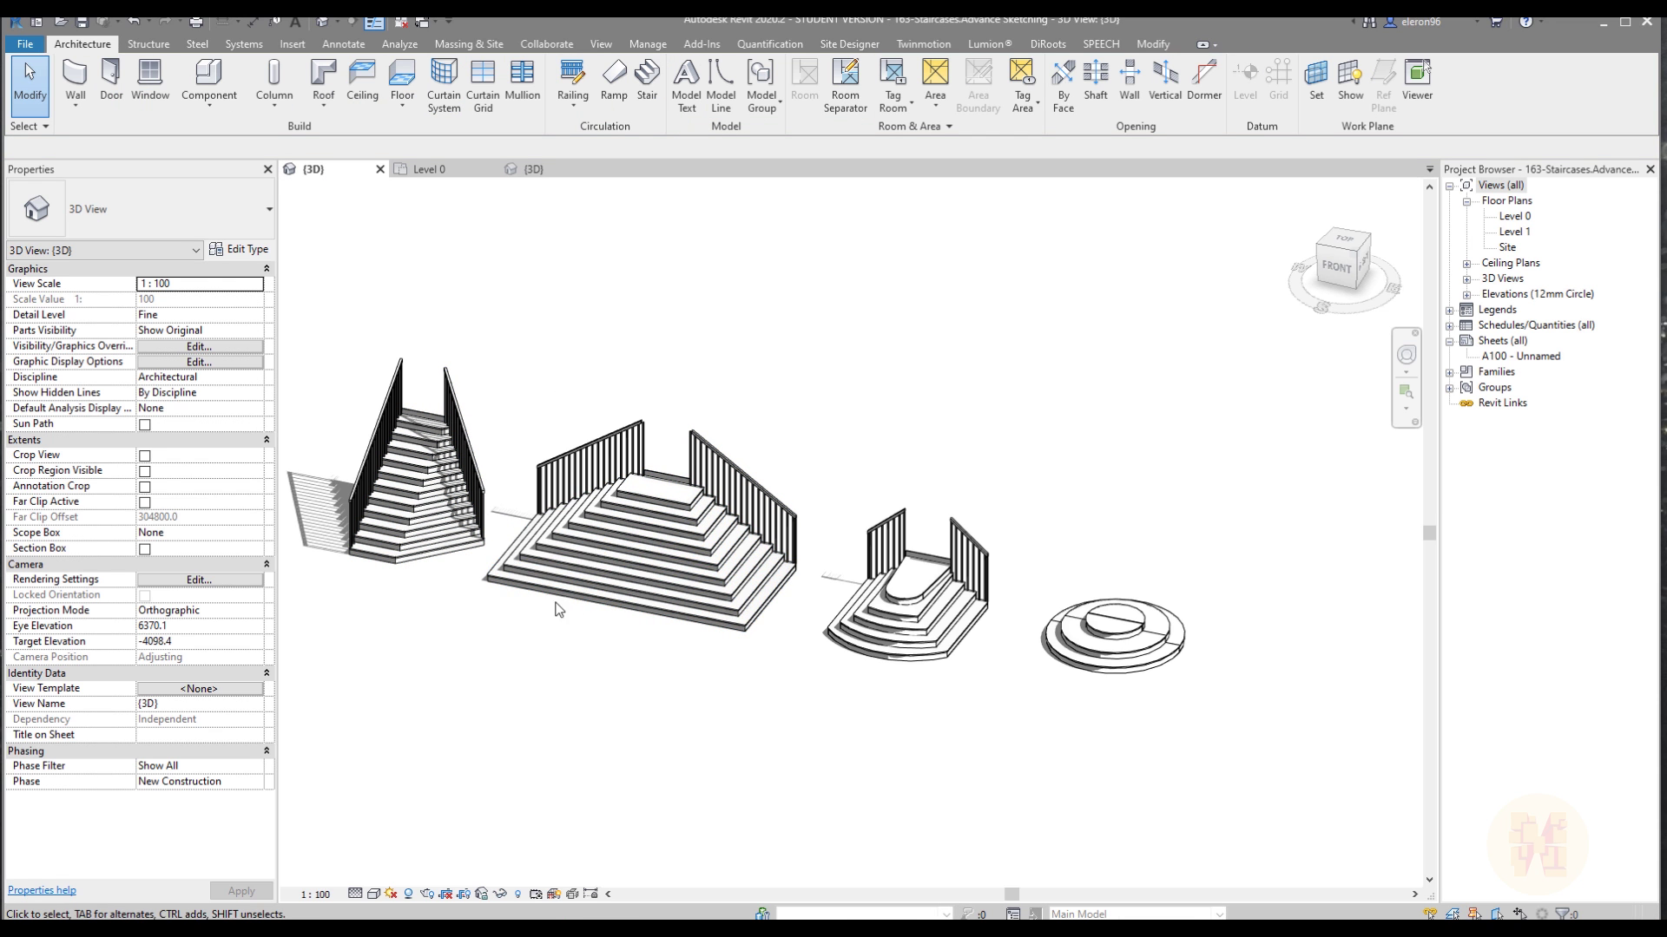
left_click(536, 173)
left_click(449, 173)
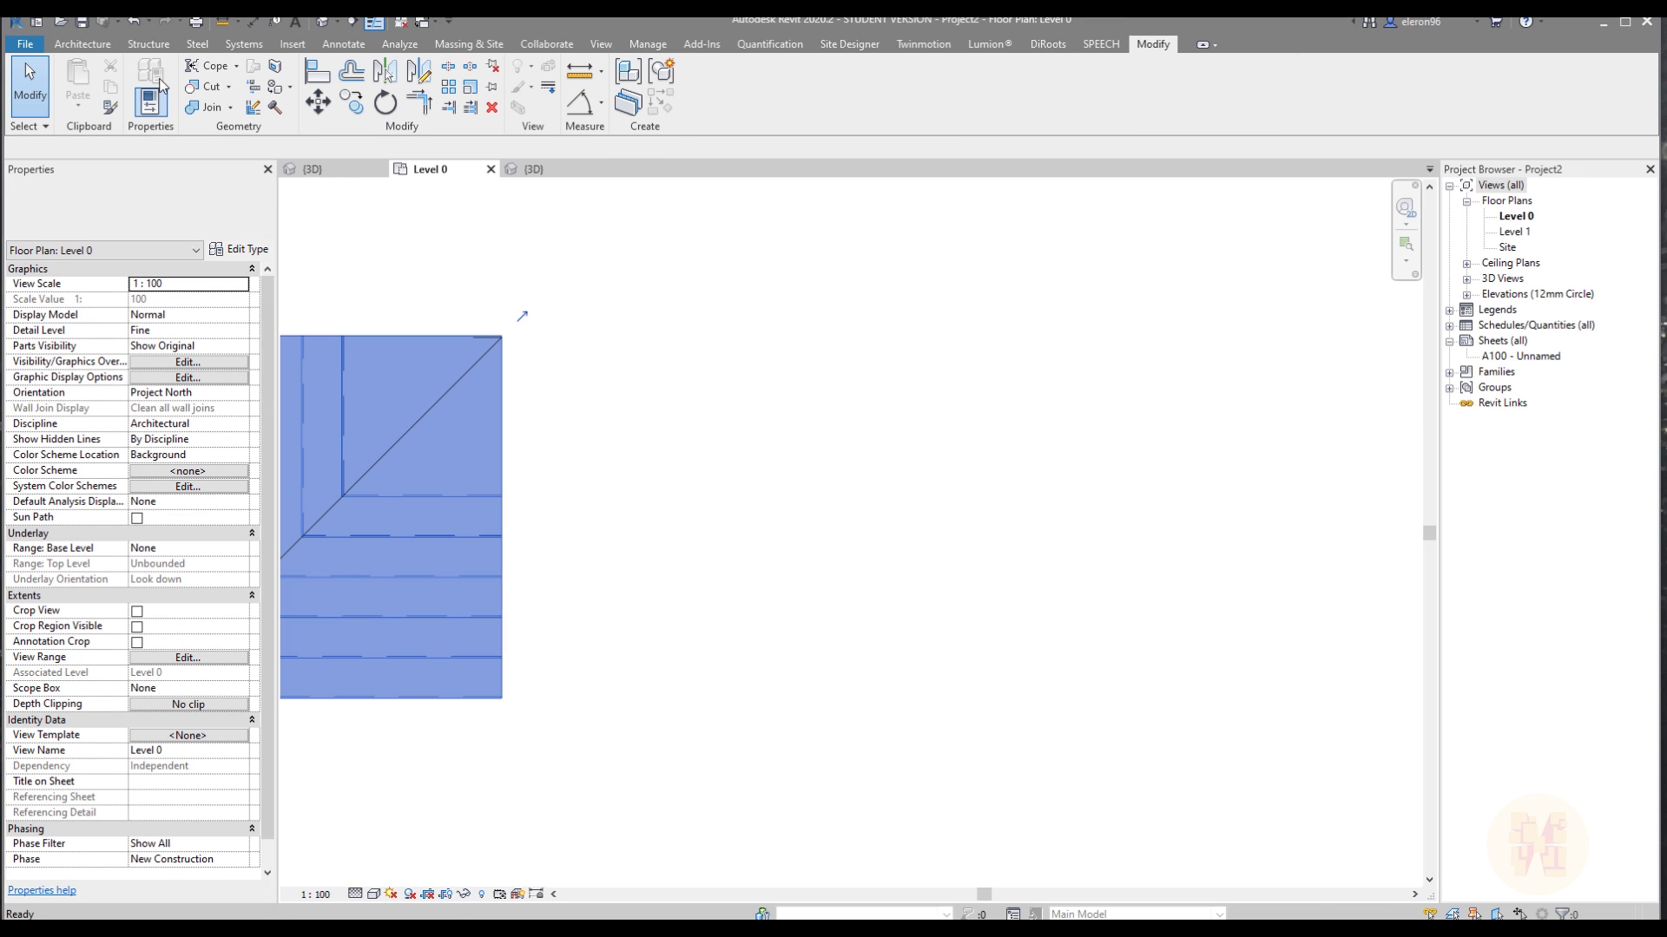
Start a new stair on Level 0 and place a vertical straight run 1750 mm long with eight risers beside the L-shaped stair.
left_click(83, 43)
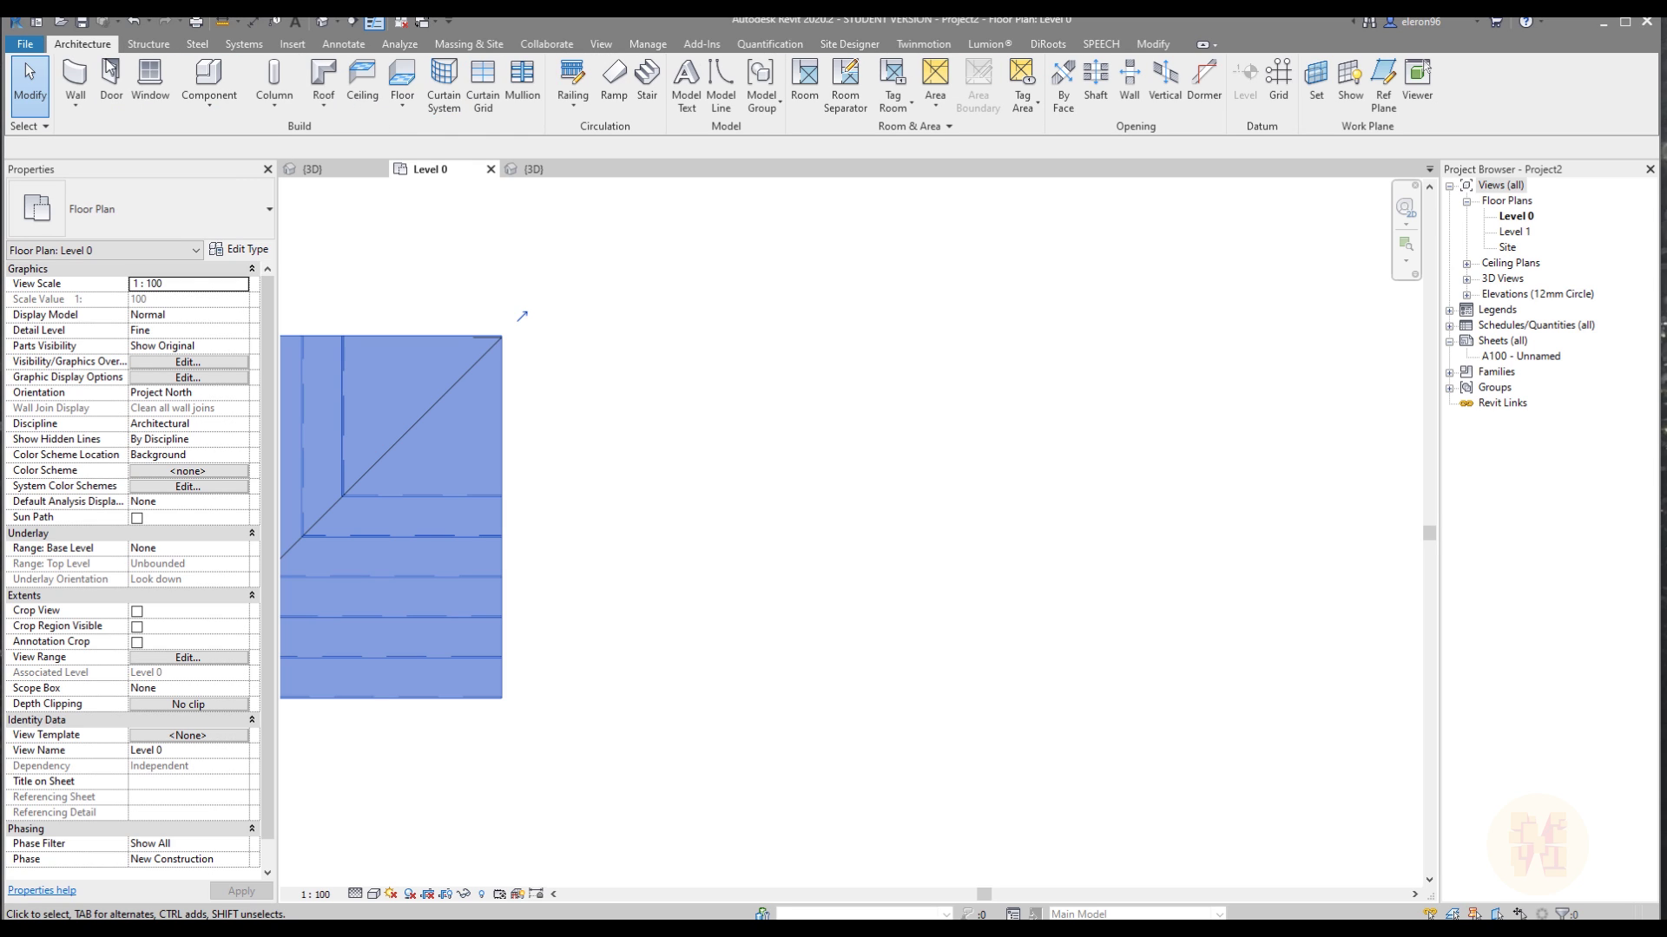
left_click(647, 84)
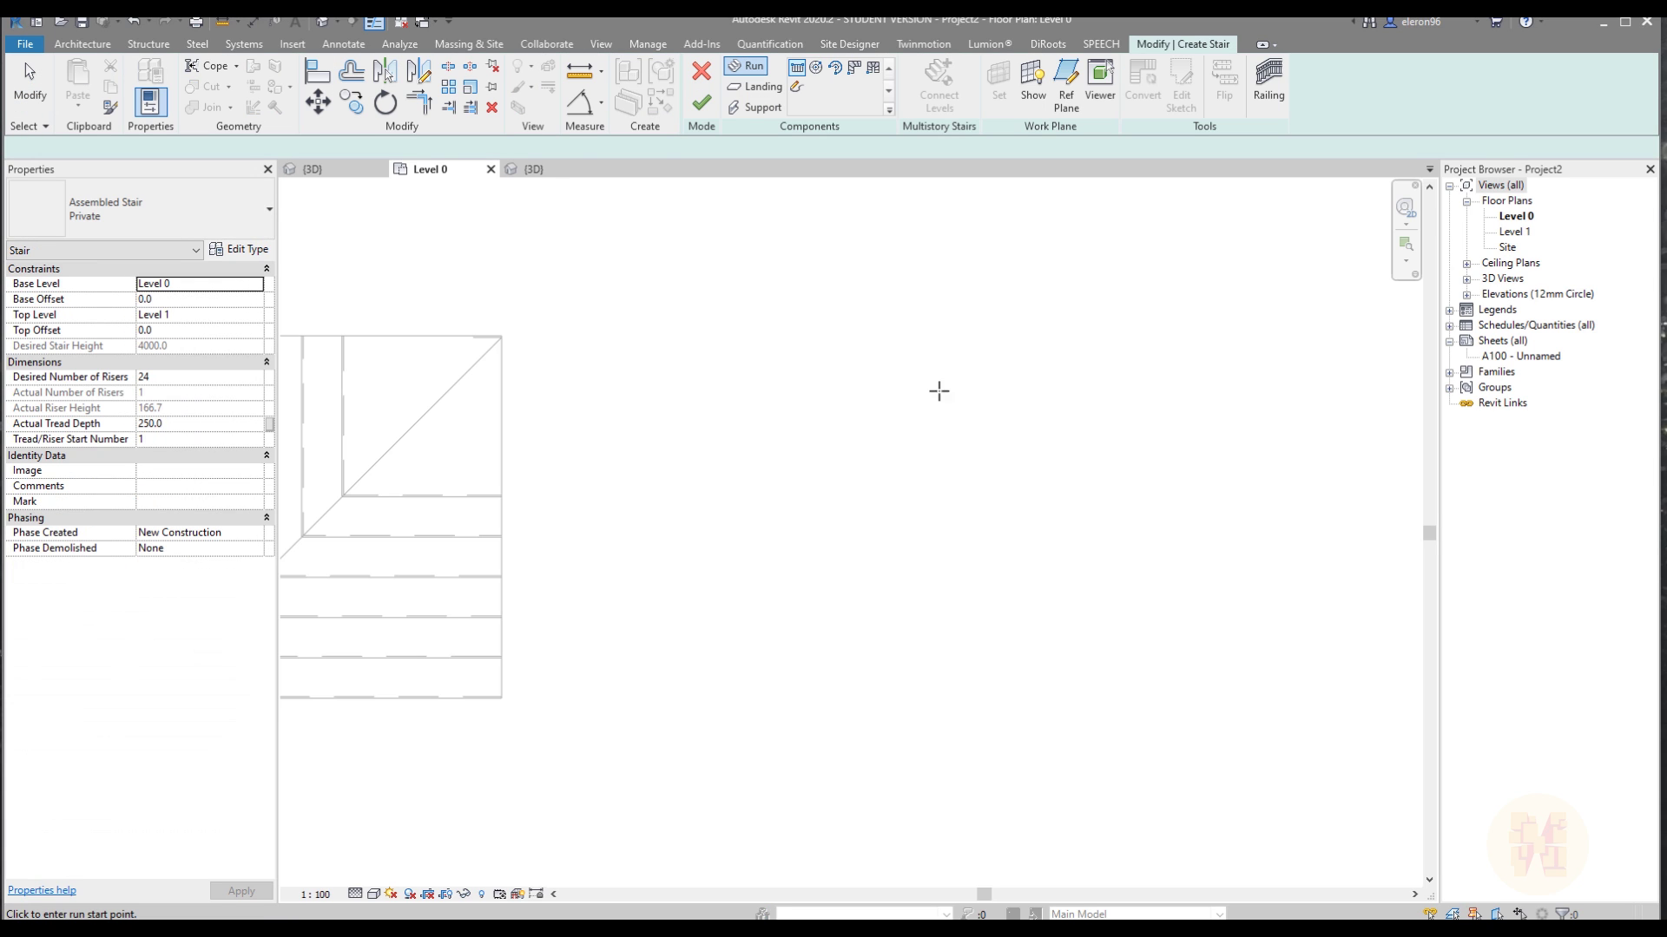
left_click(689, 595)
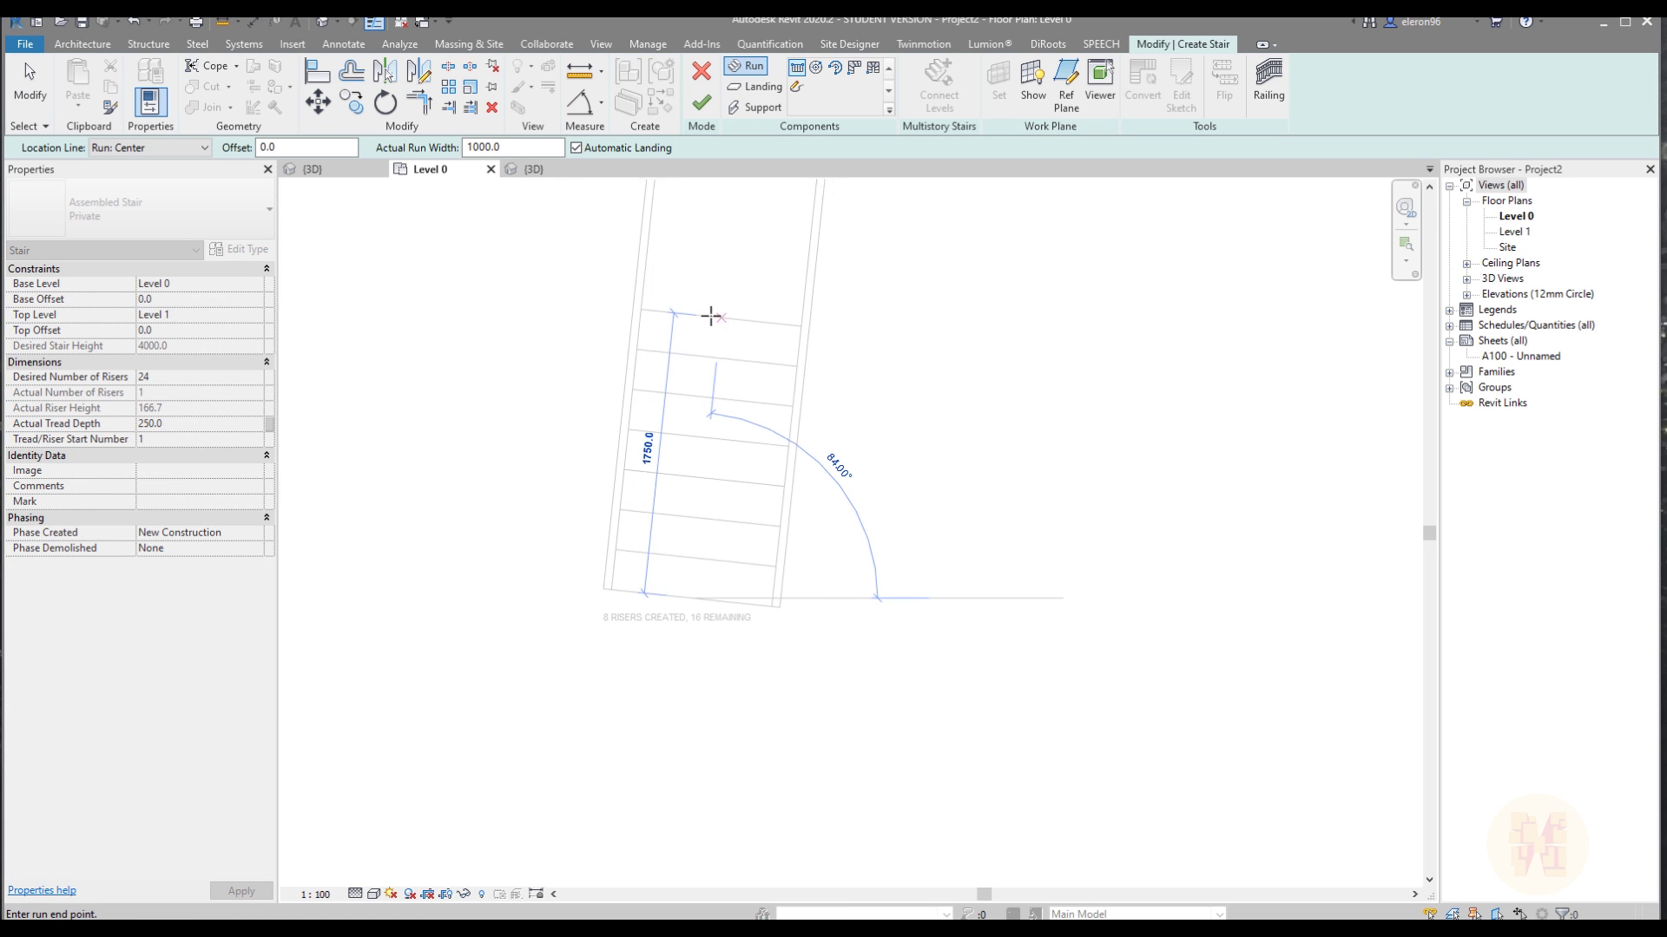
left_click(700, 301)
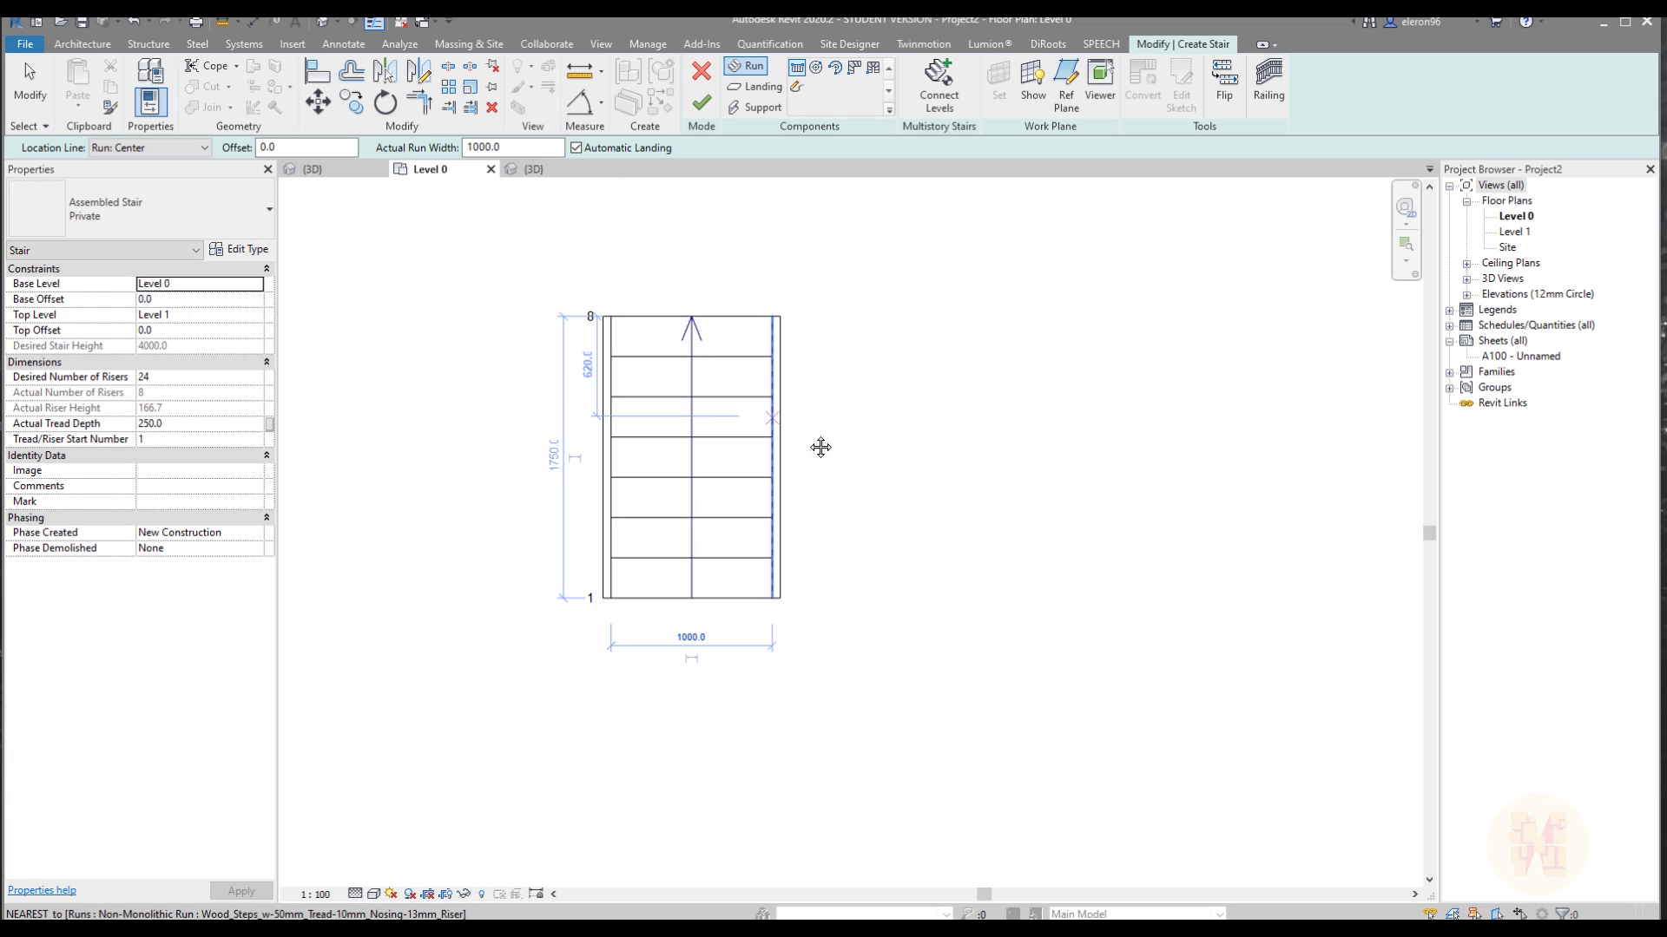
Delete the supports on both sides of the new straight run.
key("Escape")
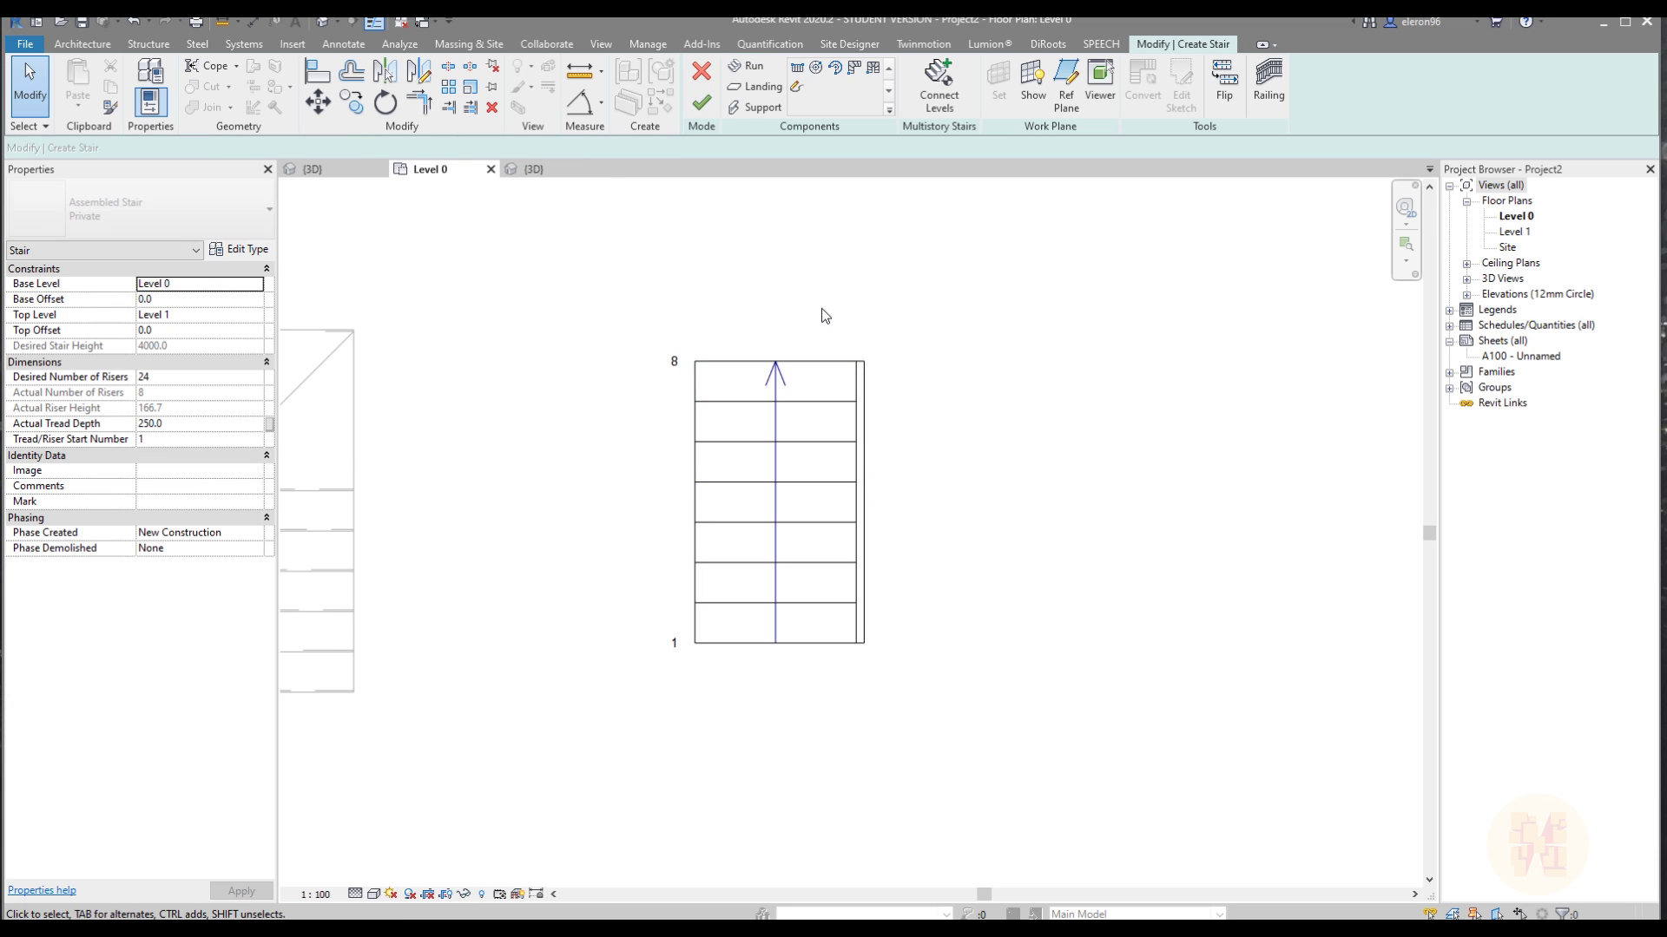
left_click(804, 466)
left_click_drag(804, 465, 1087, 493)
middle_click_drag(1250, 519, 961, 521)
Convert the new straight run to a custom sketch-based component and open its sketch for editing.
left_click_drag(808, 529, 912, 533)
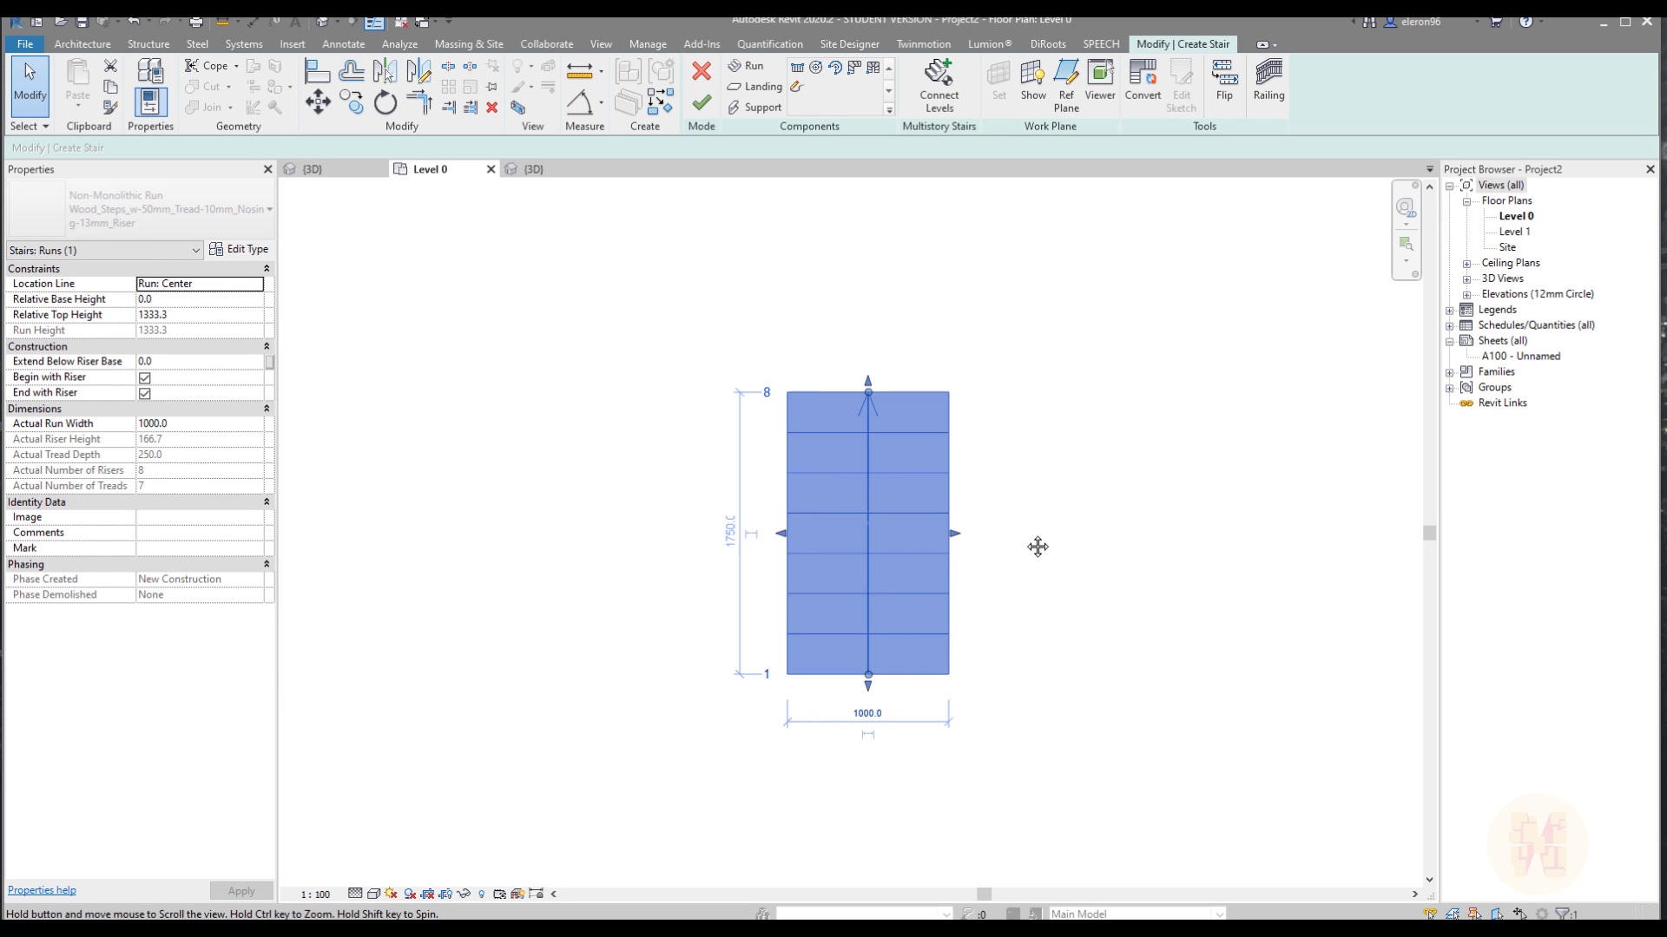
left_click(1154, 106)
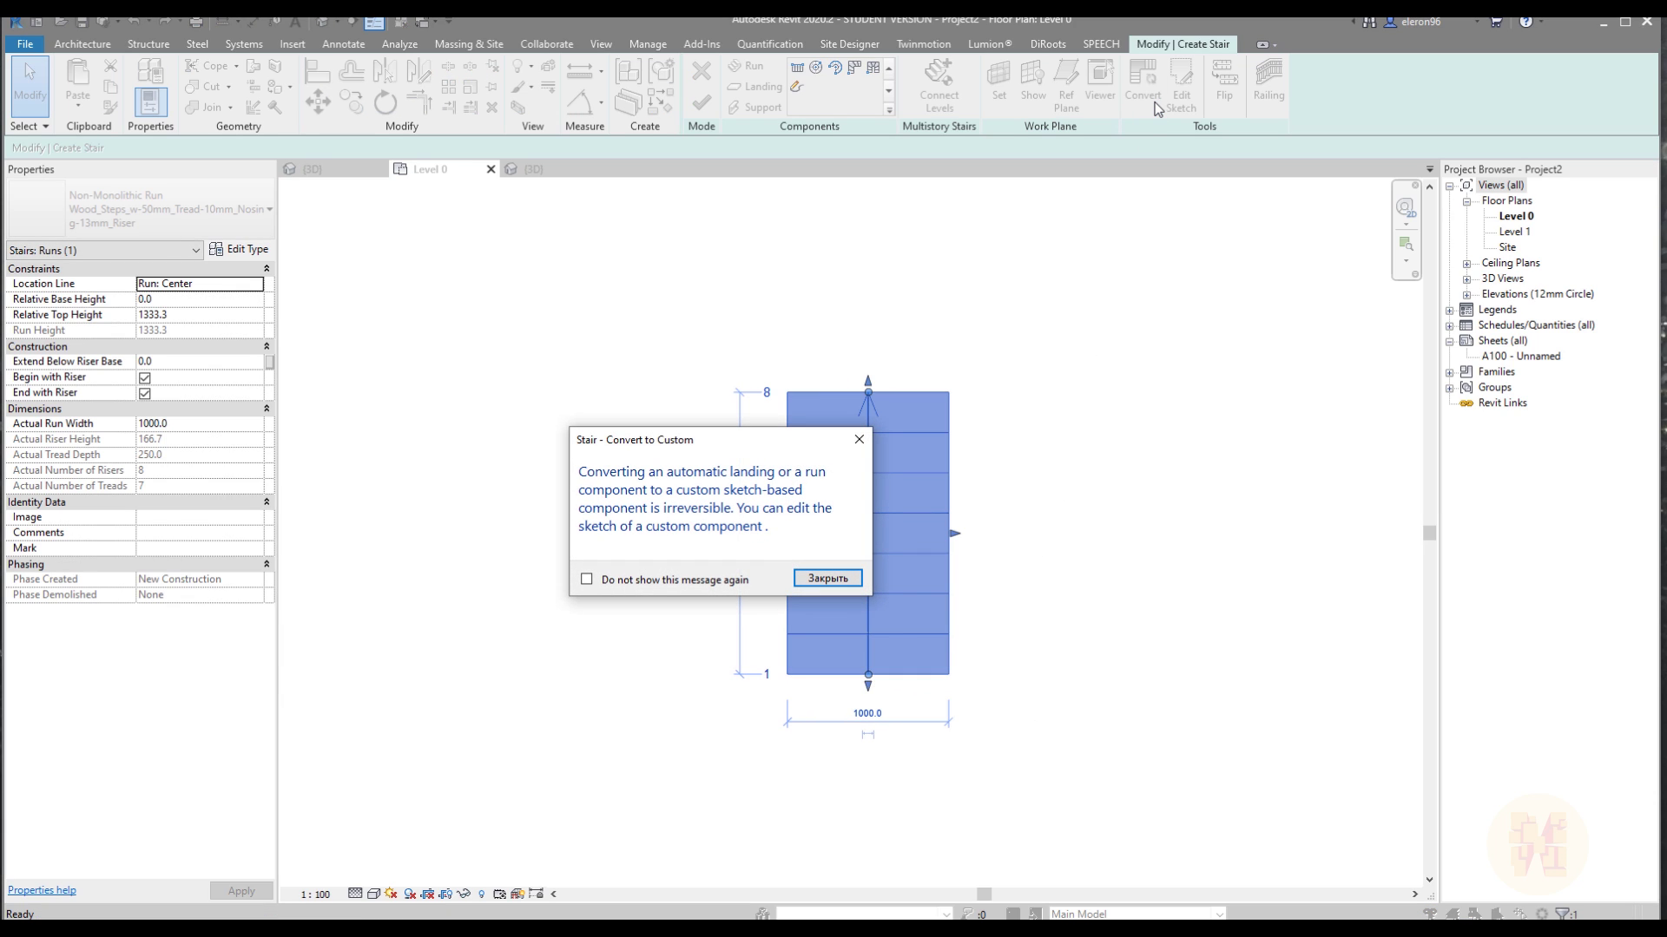
left_click(826, 578)
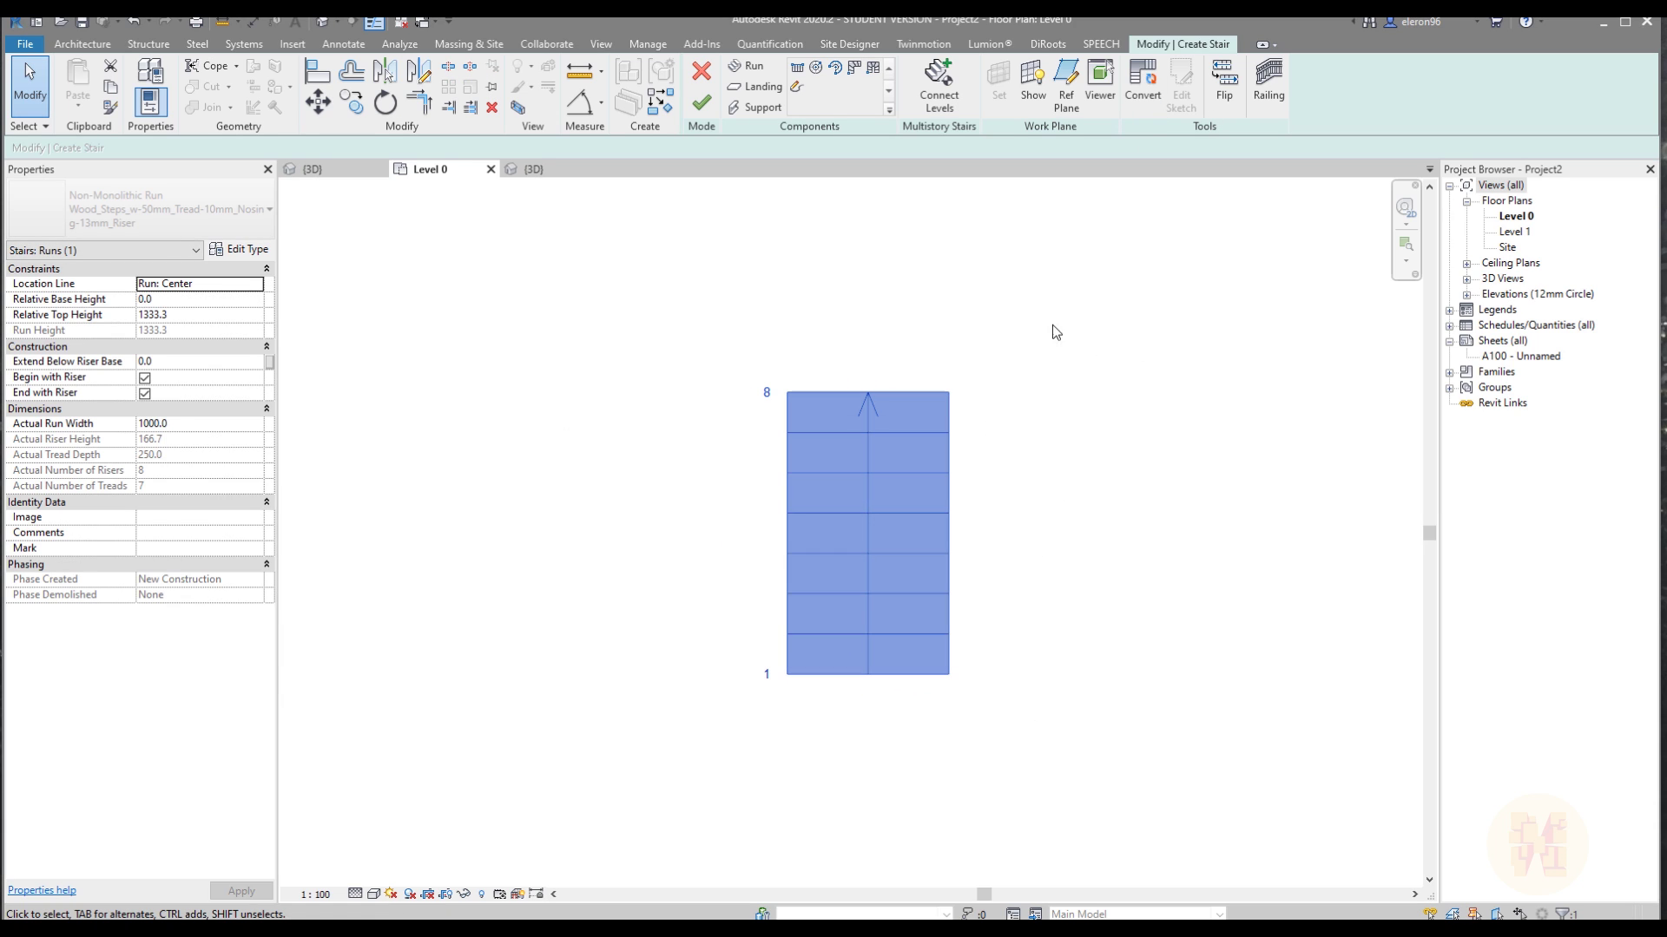
left_click(1181, 93)
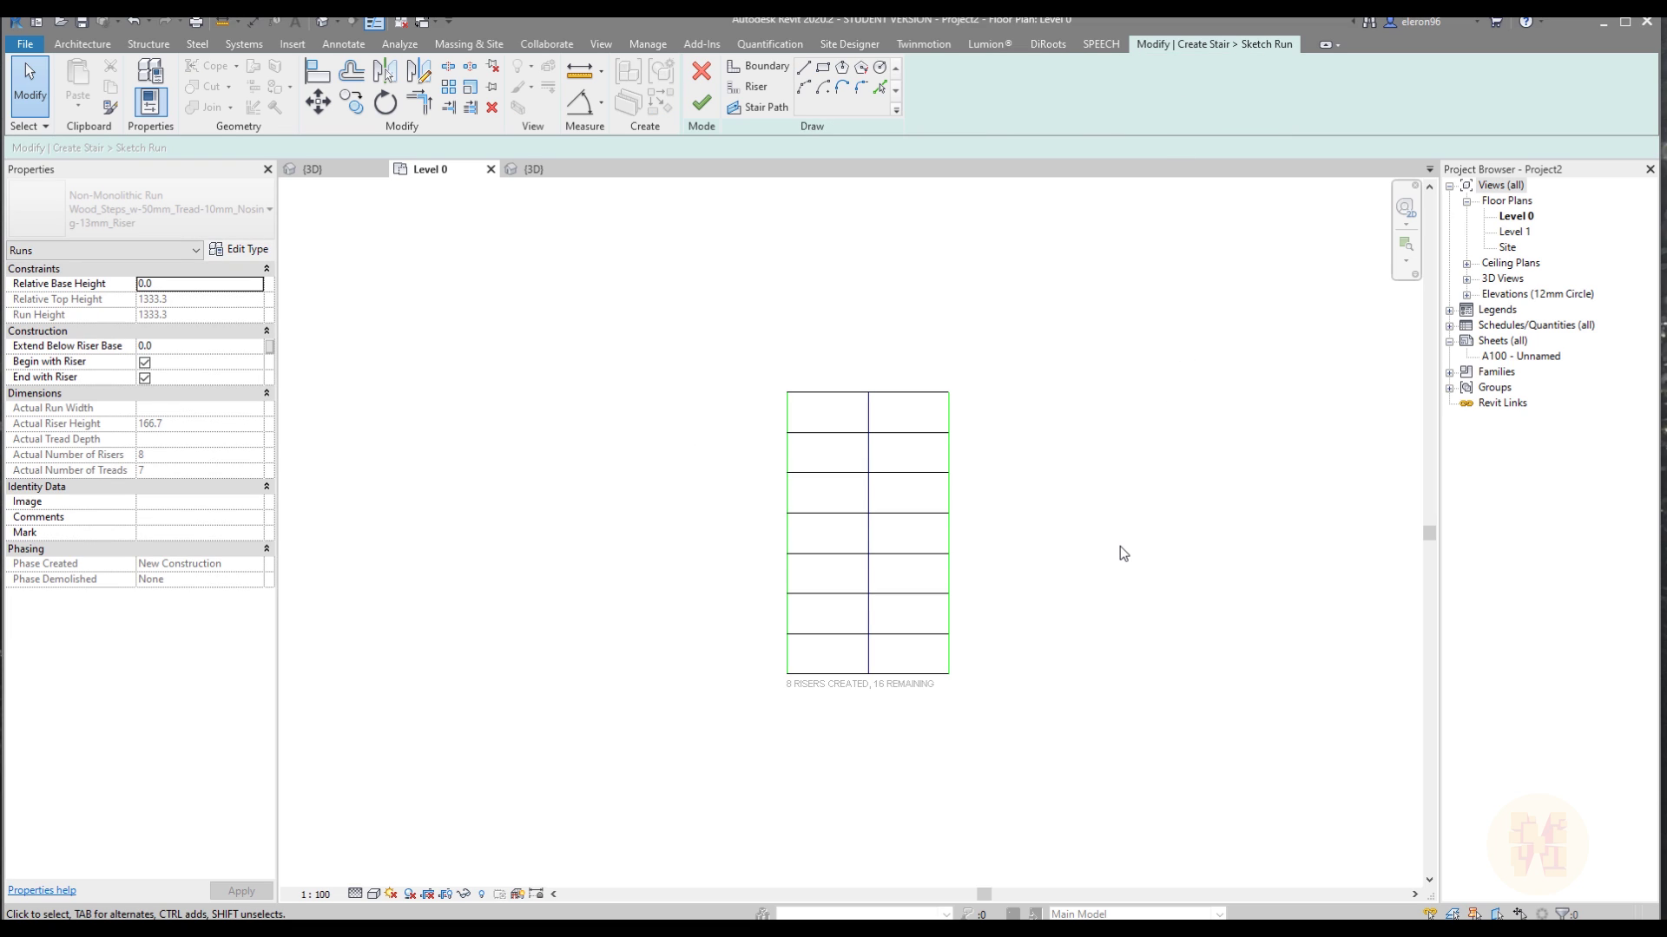
Reshape the left boundary into a horizontal line 980 mm long extending left from the run's upper-left corner.
left_click(786, 550)
left_click_drag(787, 674, 630, 392)
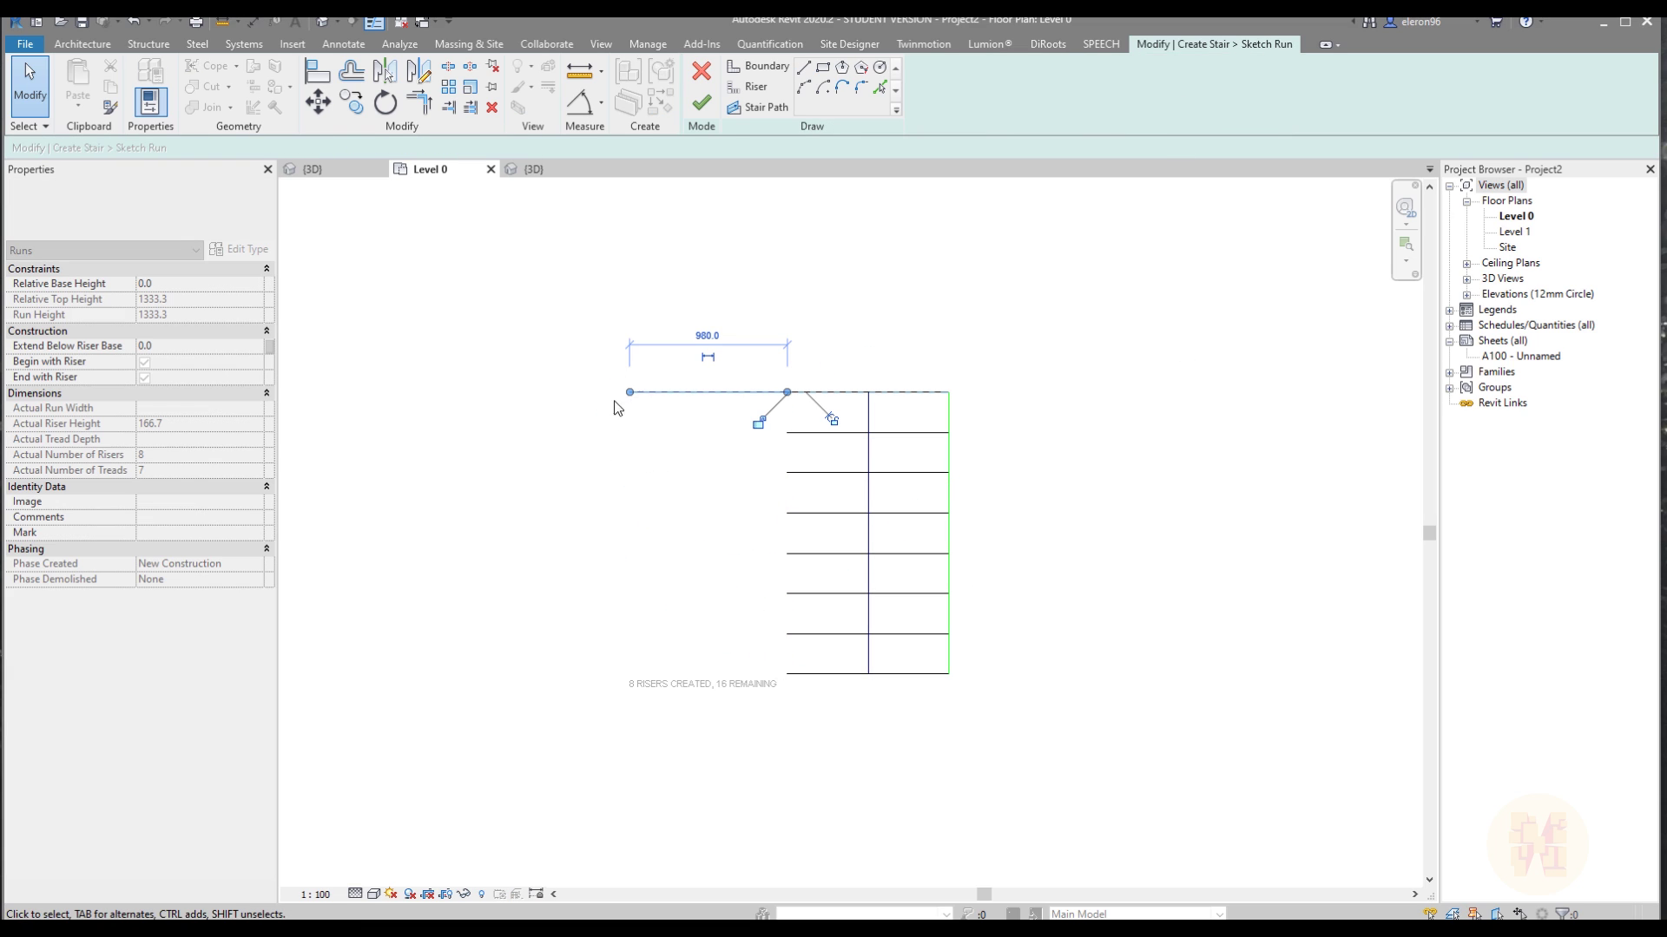
Reshape the right boundary into a horizontal line 920 mm long extending right from the run's upper-right corner.
left_click(957, 496)
left_click_drag(951, 673, 1097, 392)
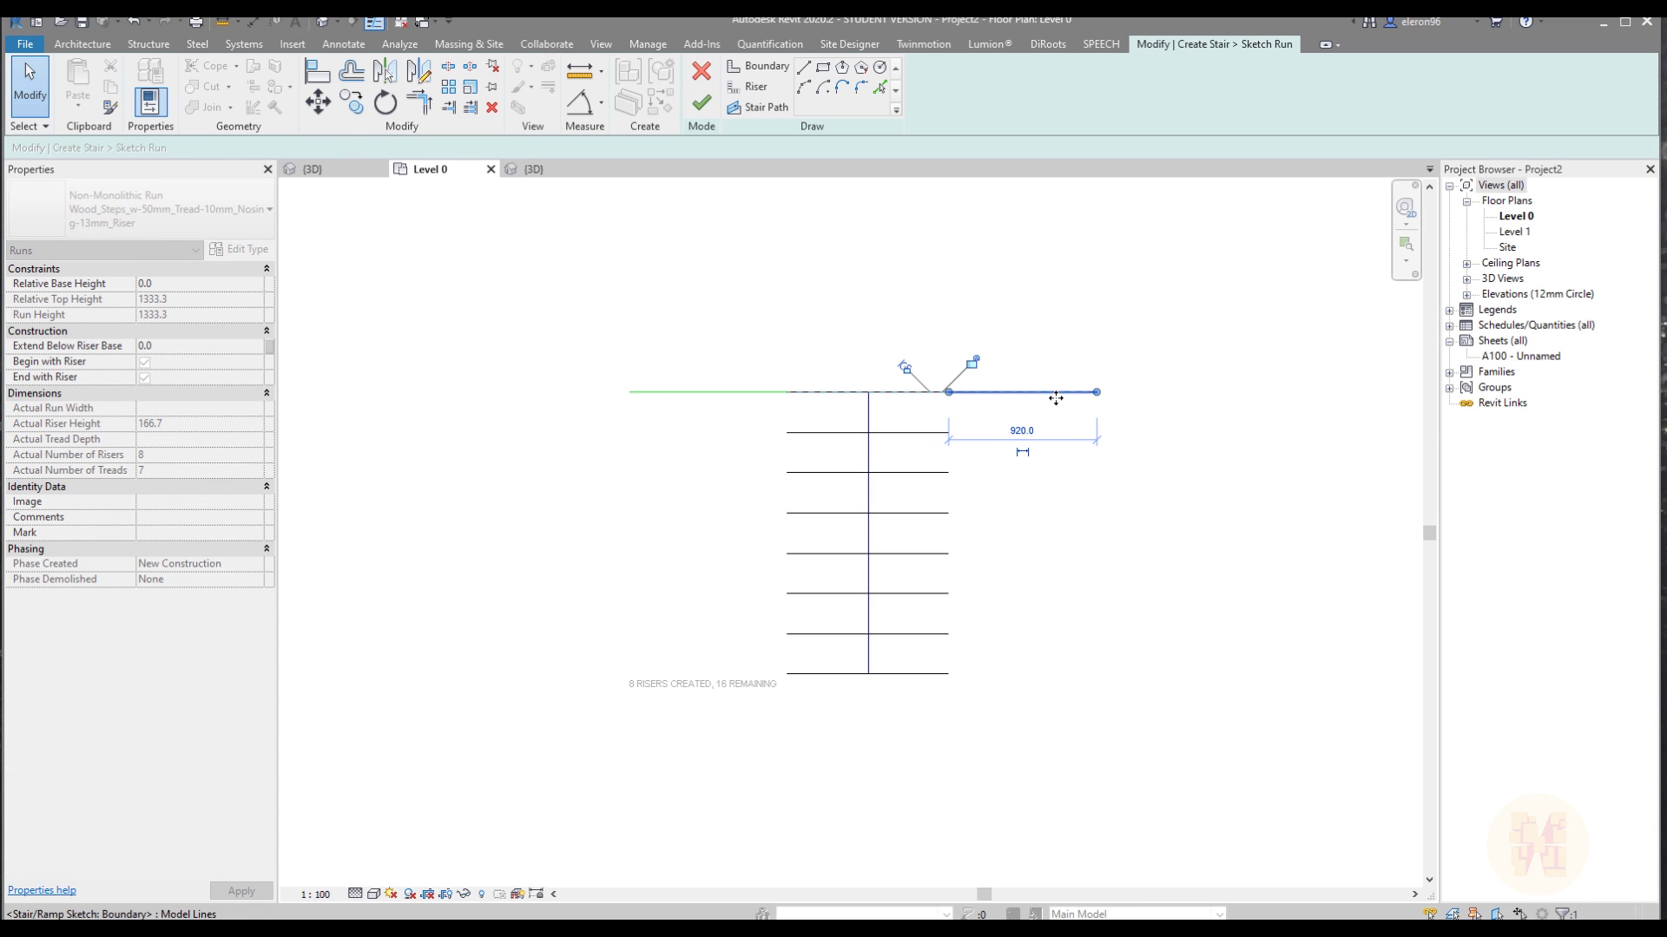
left_click(1106, 594)
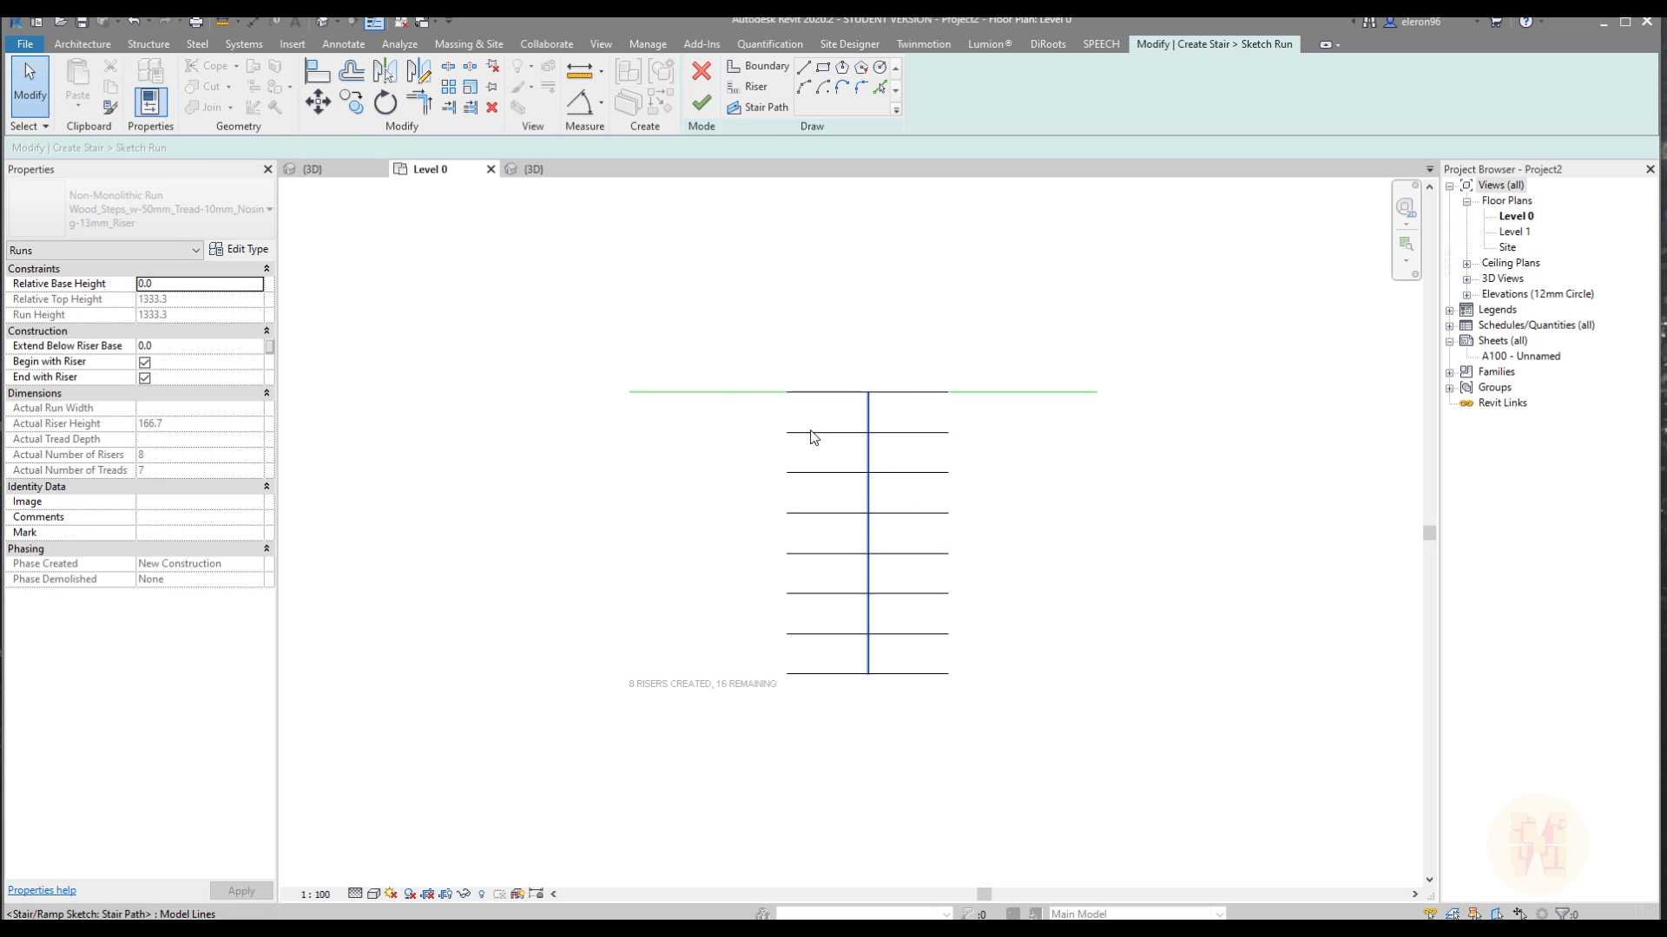
left_click(839, 392)
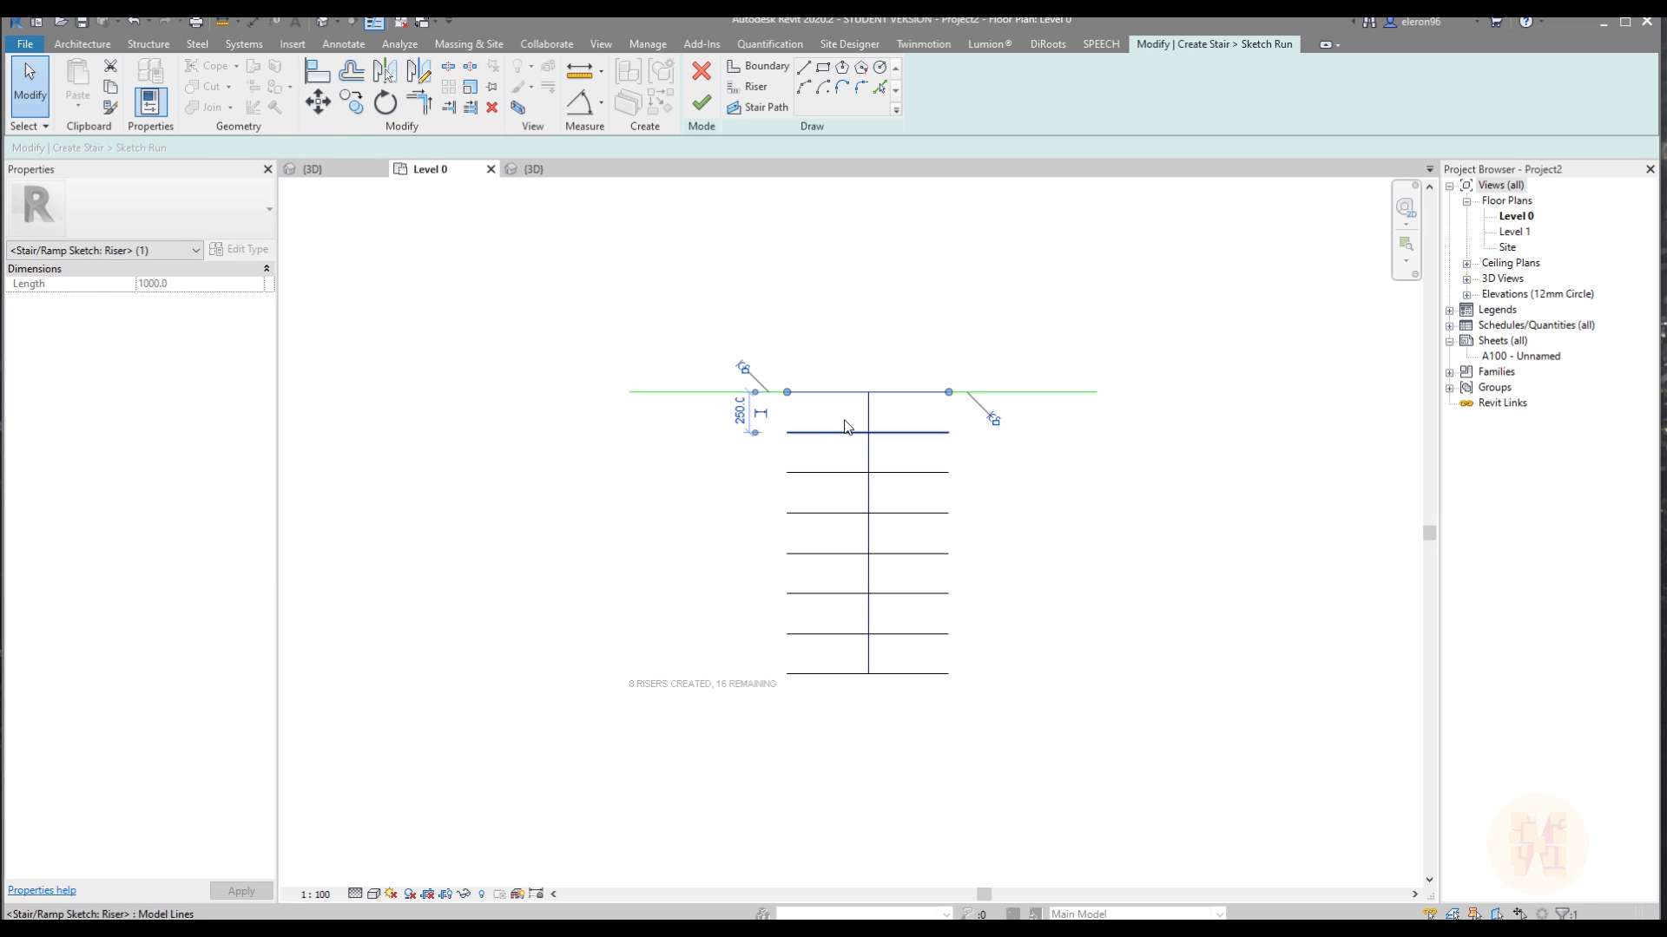
left_click(955, 391)
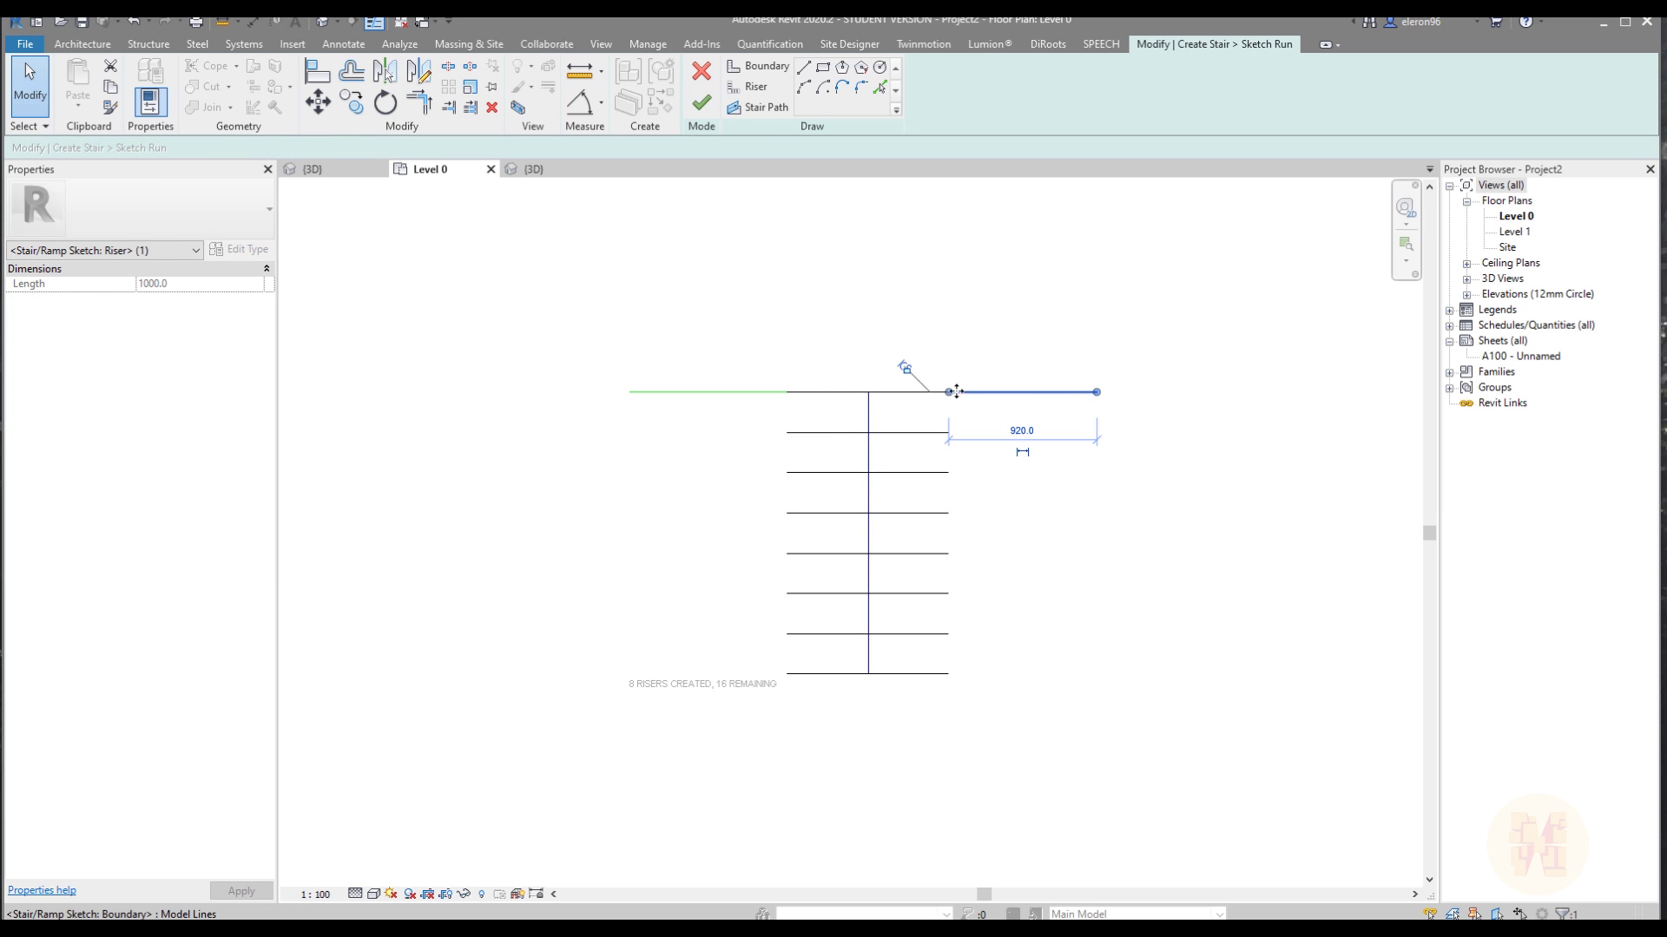
left_click(664, 392)
left_click(1025, 383)
left_click(1026, 393)
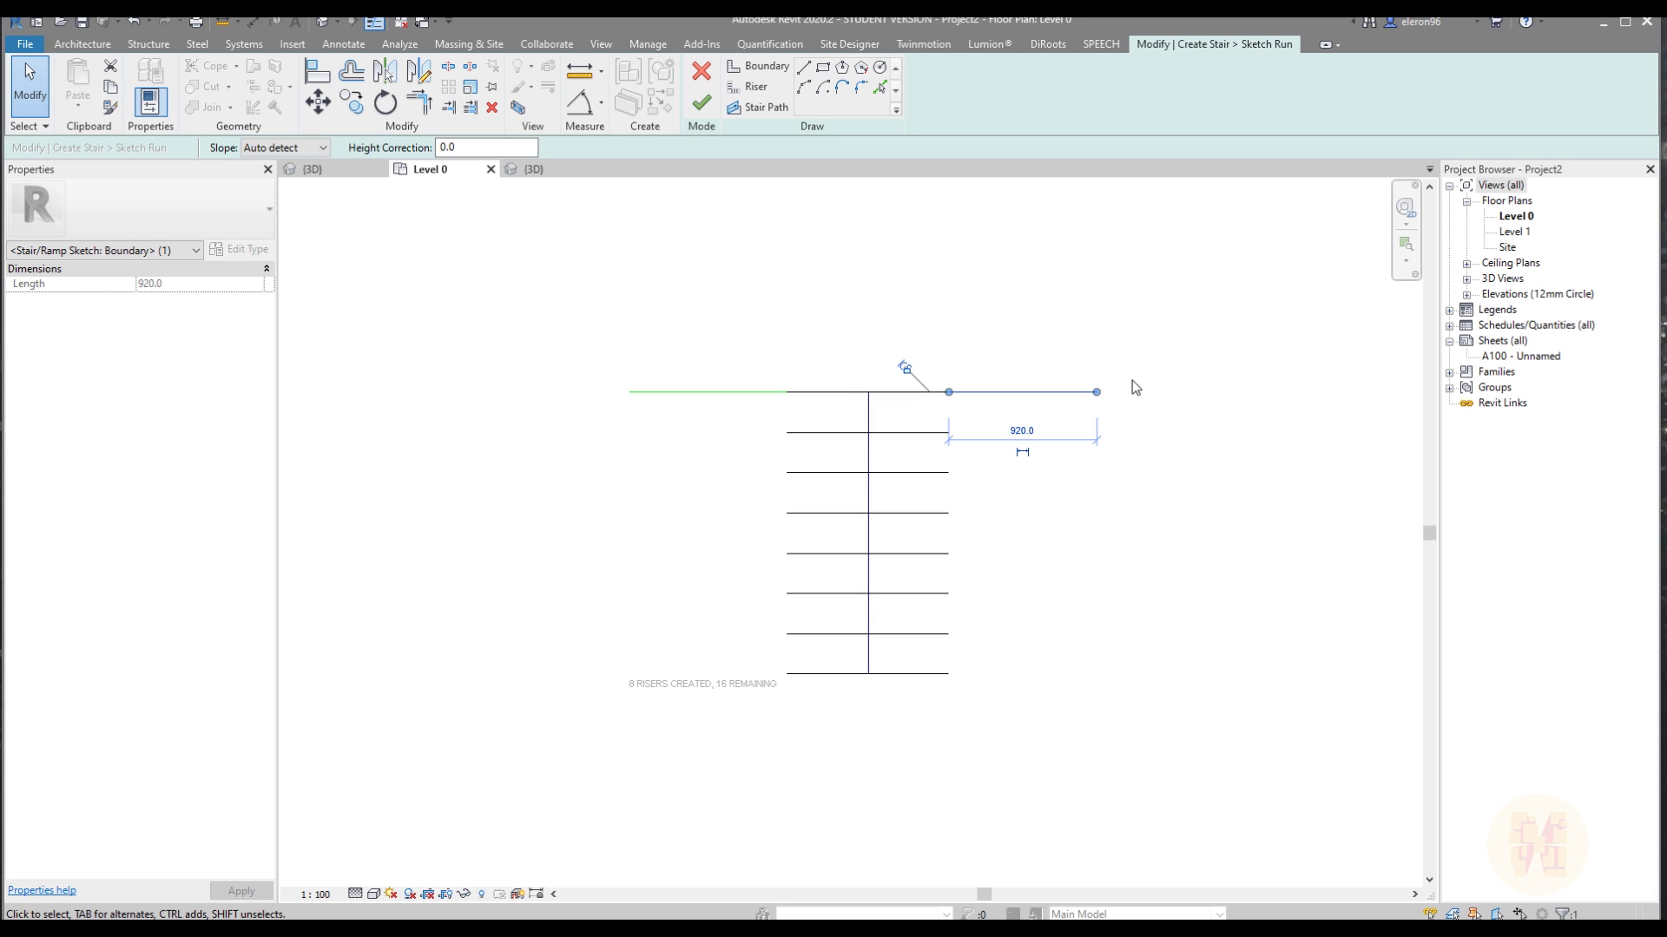
Draw a vertical riser line 1000 mm long downward from the outer end of the left boundary.
middle_click_drag(1121, 677, 1132, 707)
left_click(829, 326)
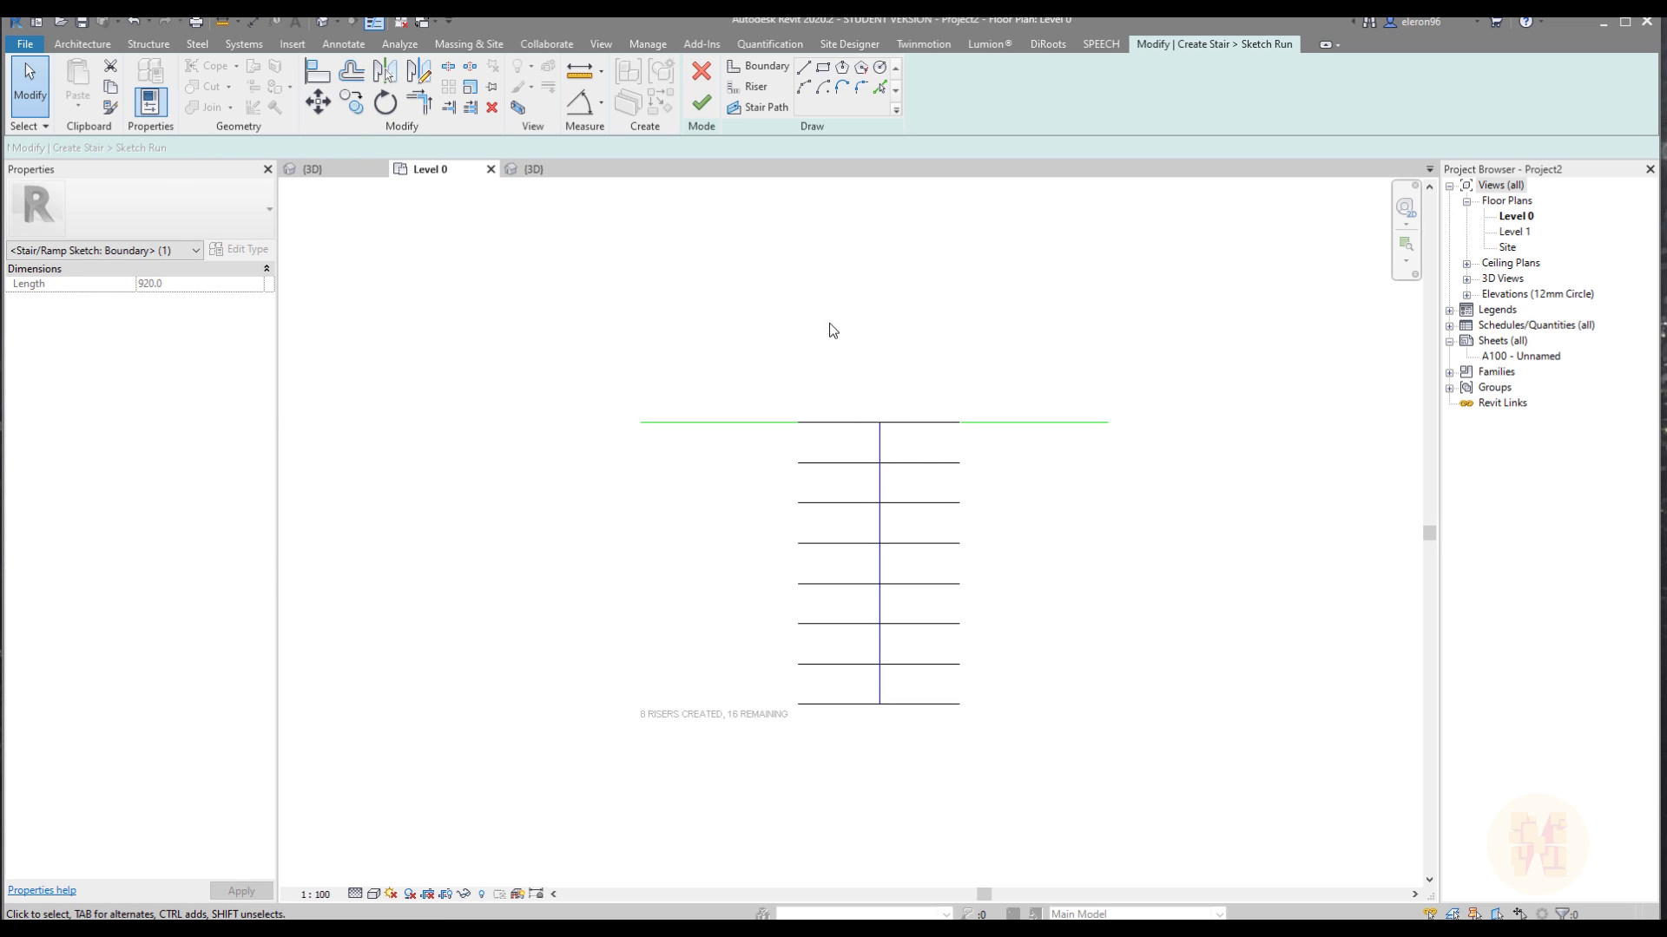
left_click(752, 86)
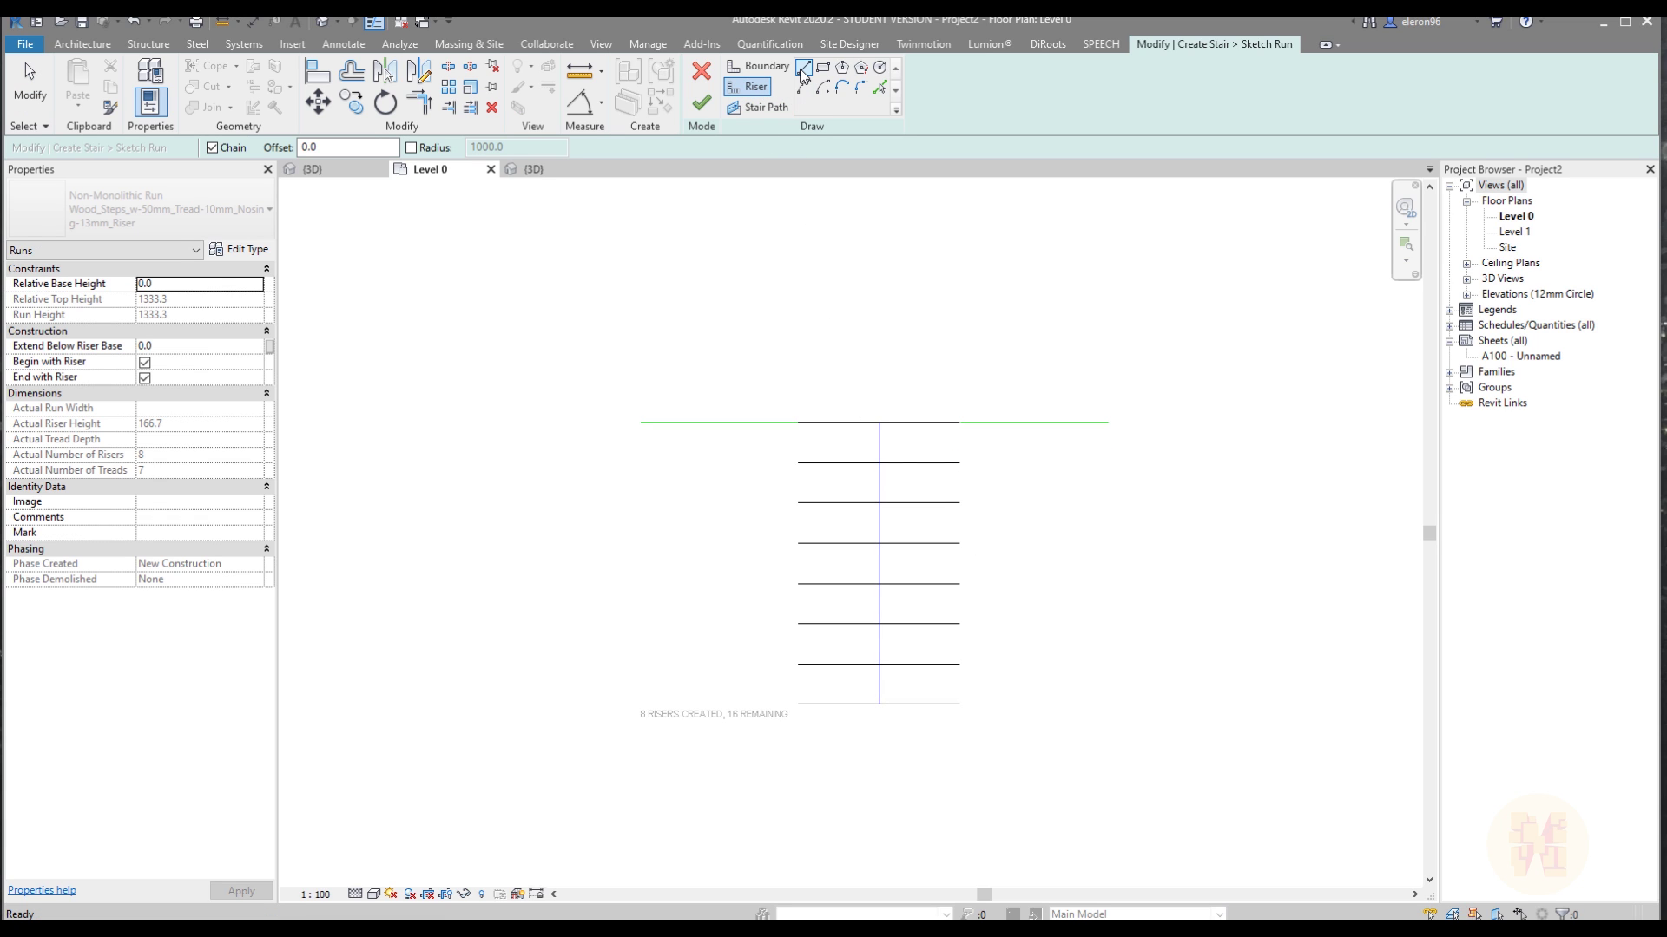
left_click(643, 422)
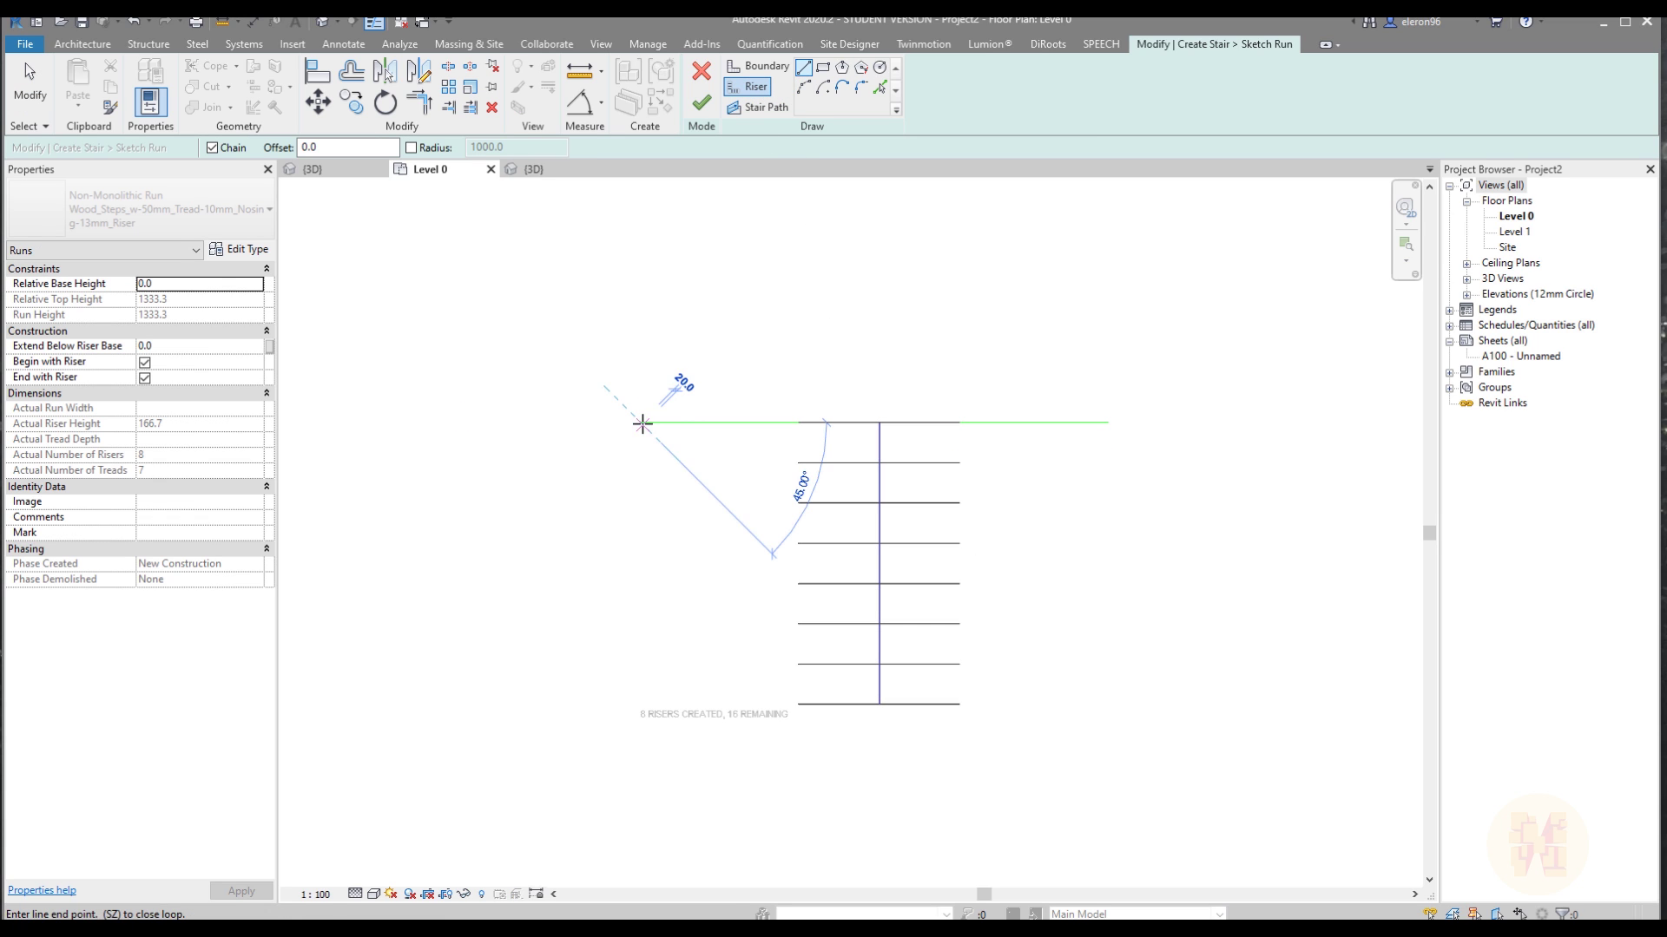
left_click(642, 584)
key("Escape")
key("Escape")
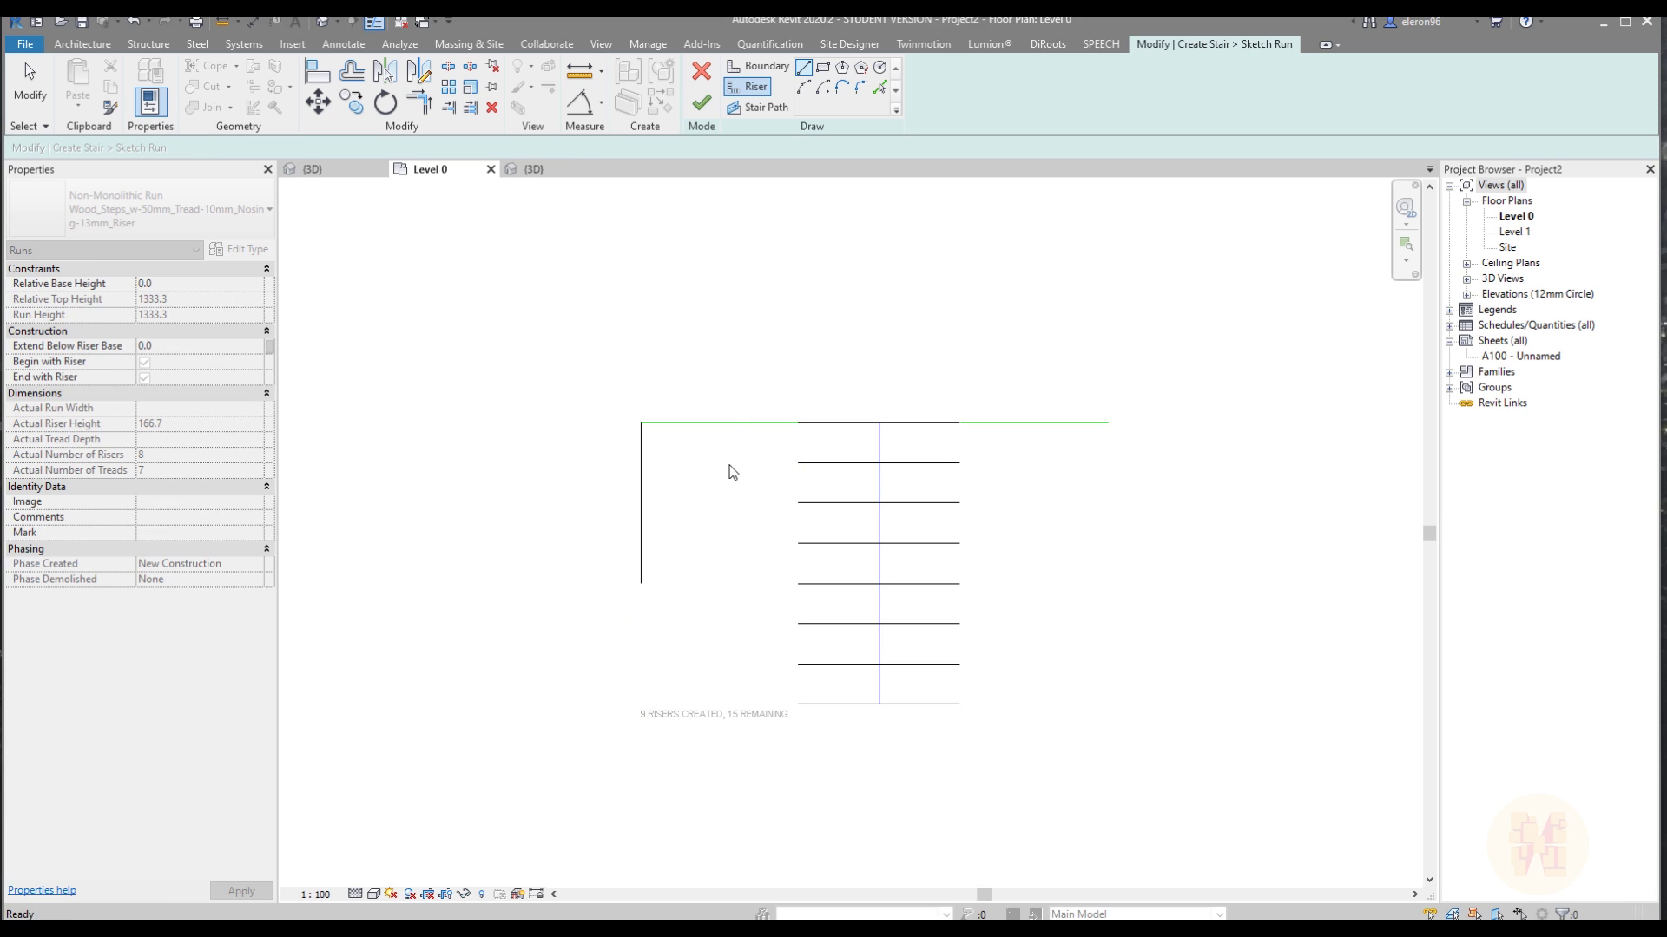
Copy the vertical riser three times toward the run at 250 mm spacing along the left boundary.
left_click(642, 475)
scroll(659, 460, "up", 3)
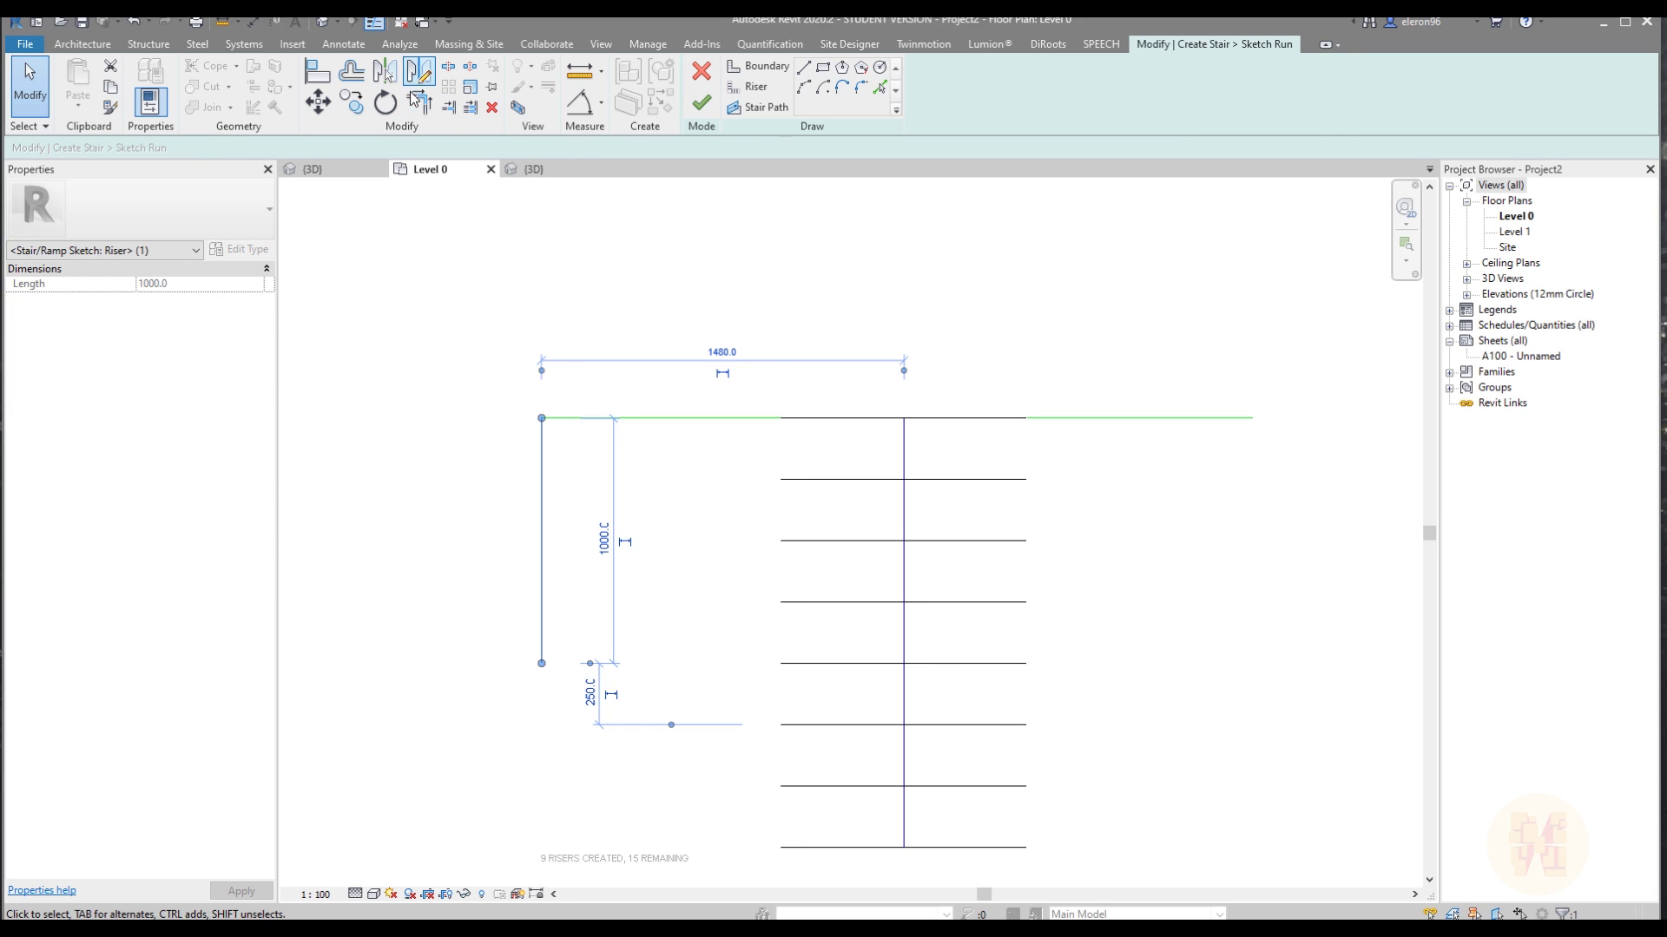
left_click(352, 101)
left_click(541, 418)
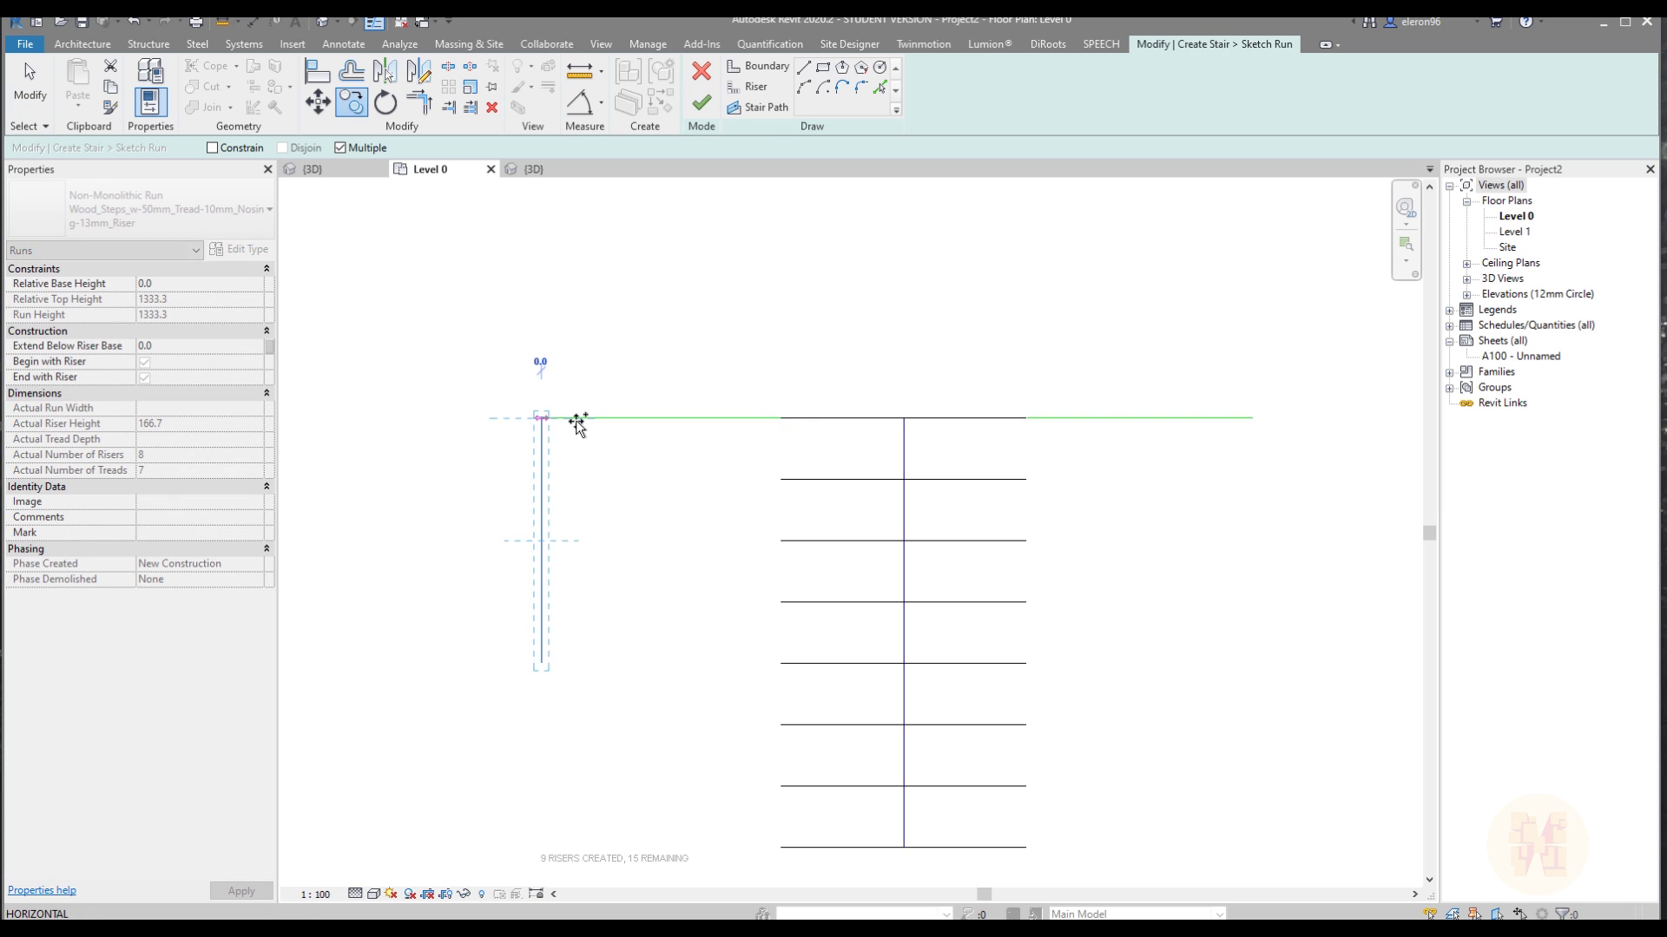
left_click(575, 420)
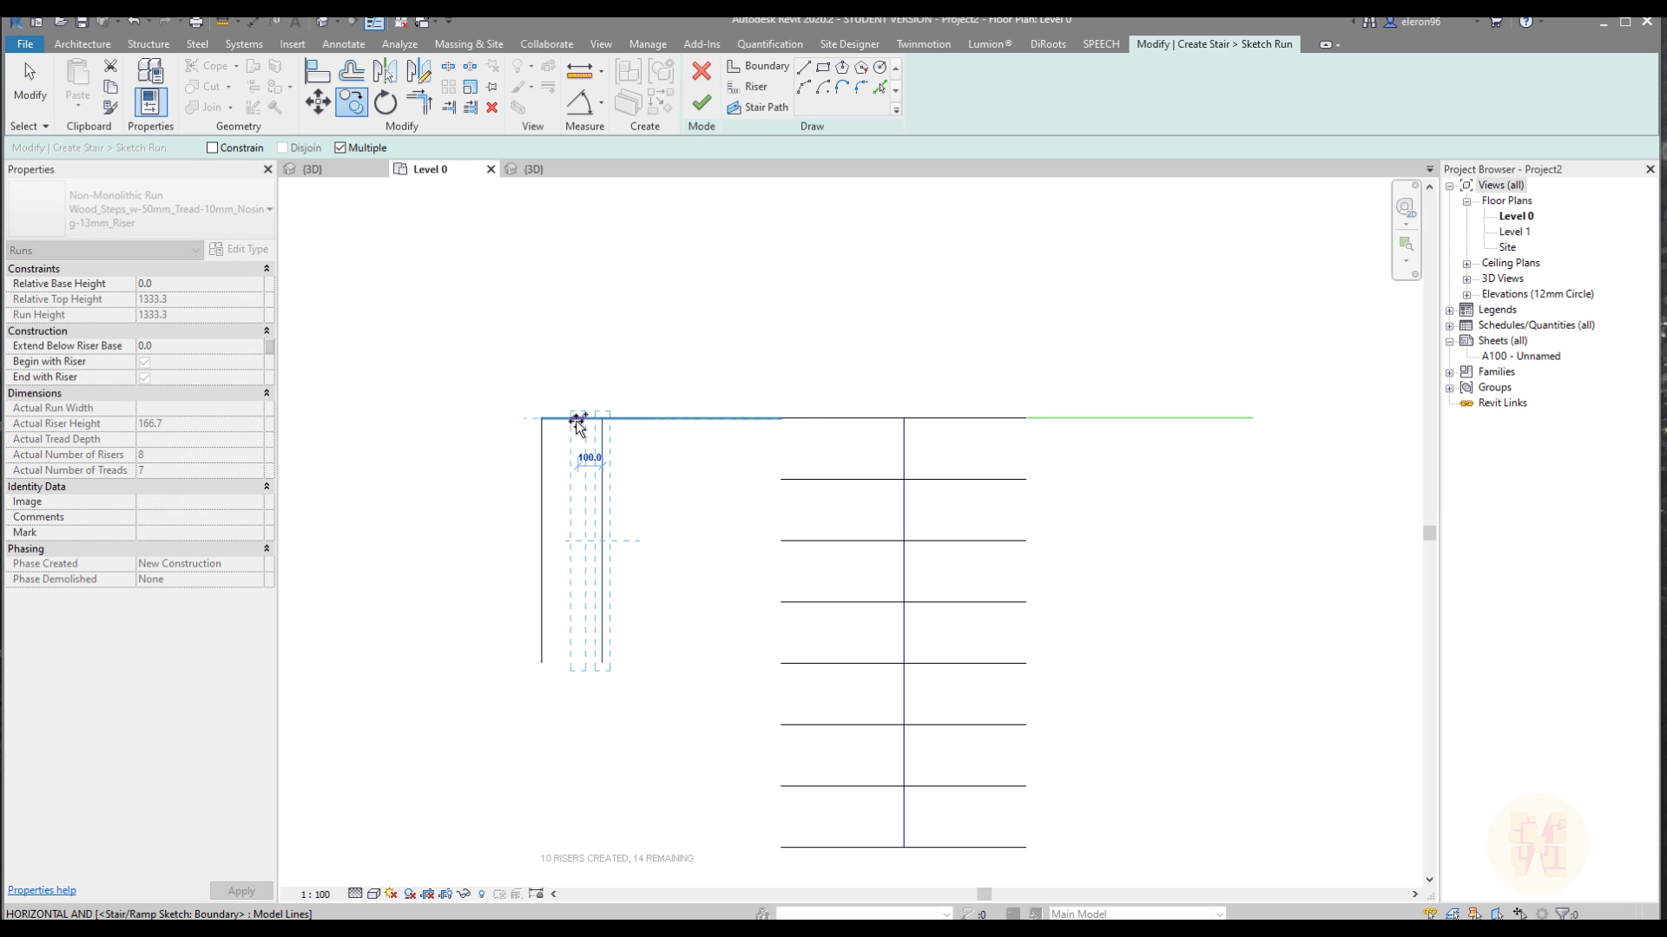
key("Escape")
left_click(363, 103)
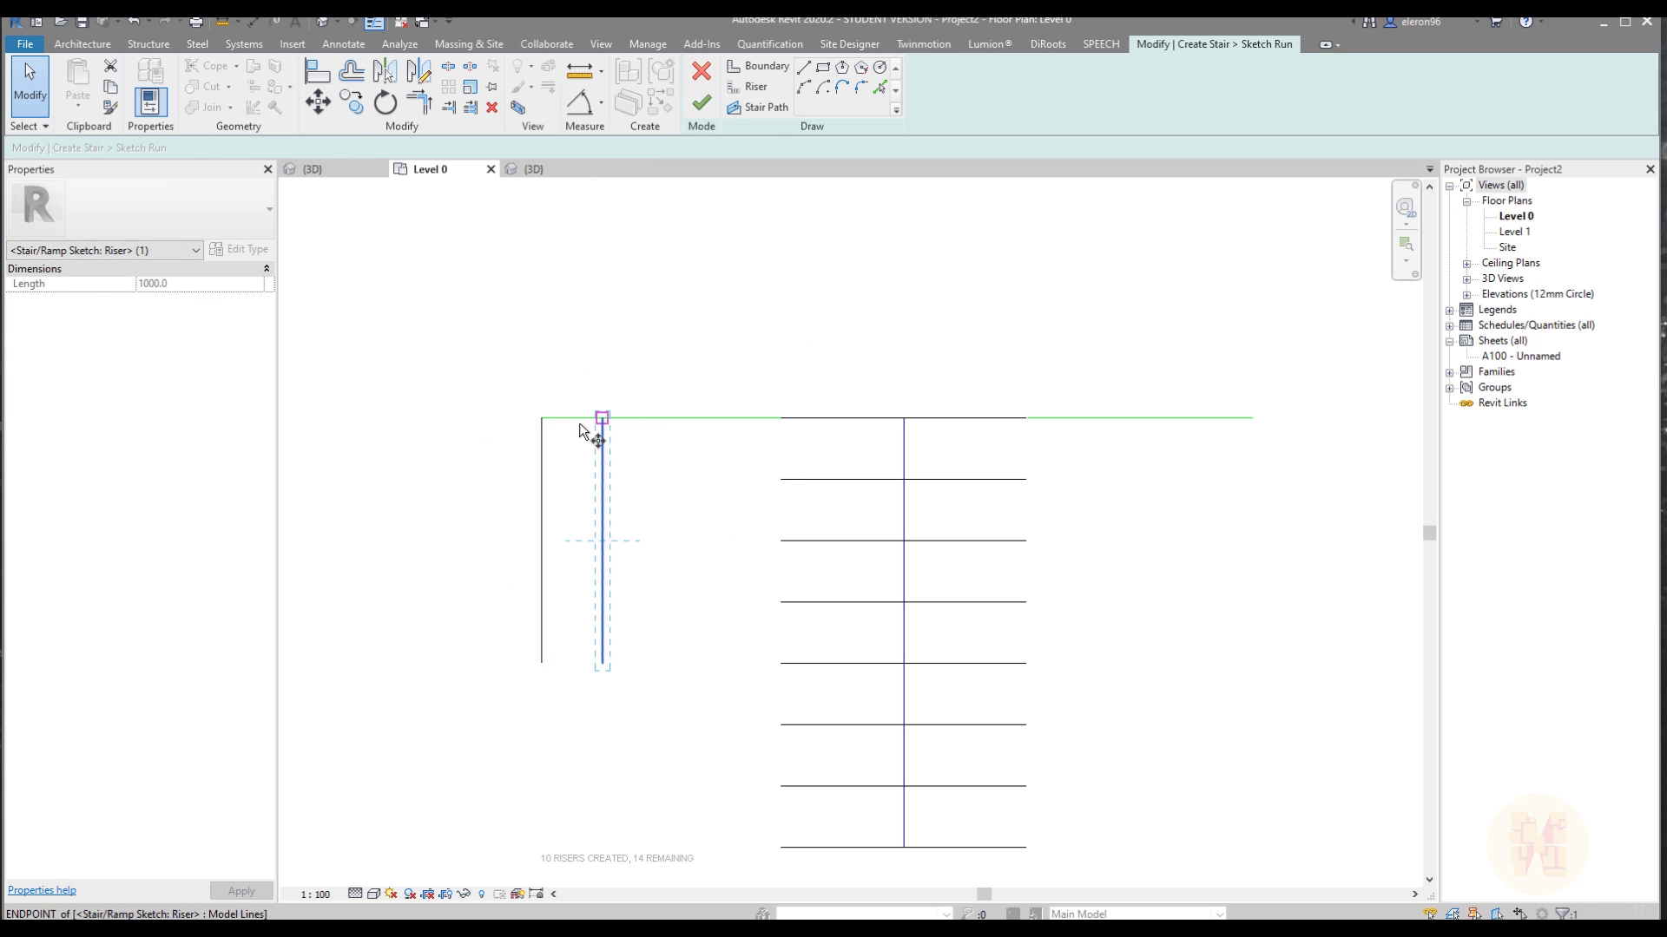
left_click(542, 418)
left_click(601, 419)
left_click(663, 418)
key("Escape")
Mirror the four vertical risers about the central stair path to the right side of the run.
left_click_drag(751, 477, 527, 584)
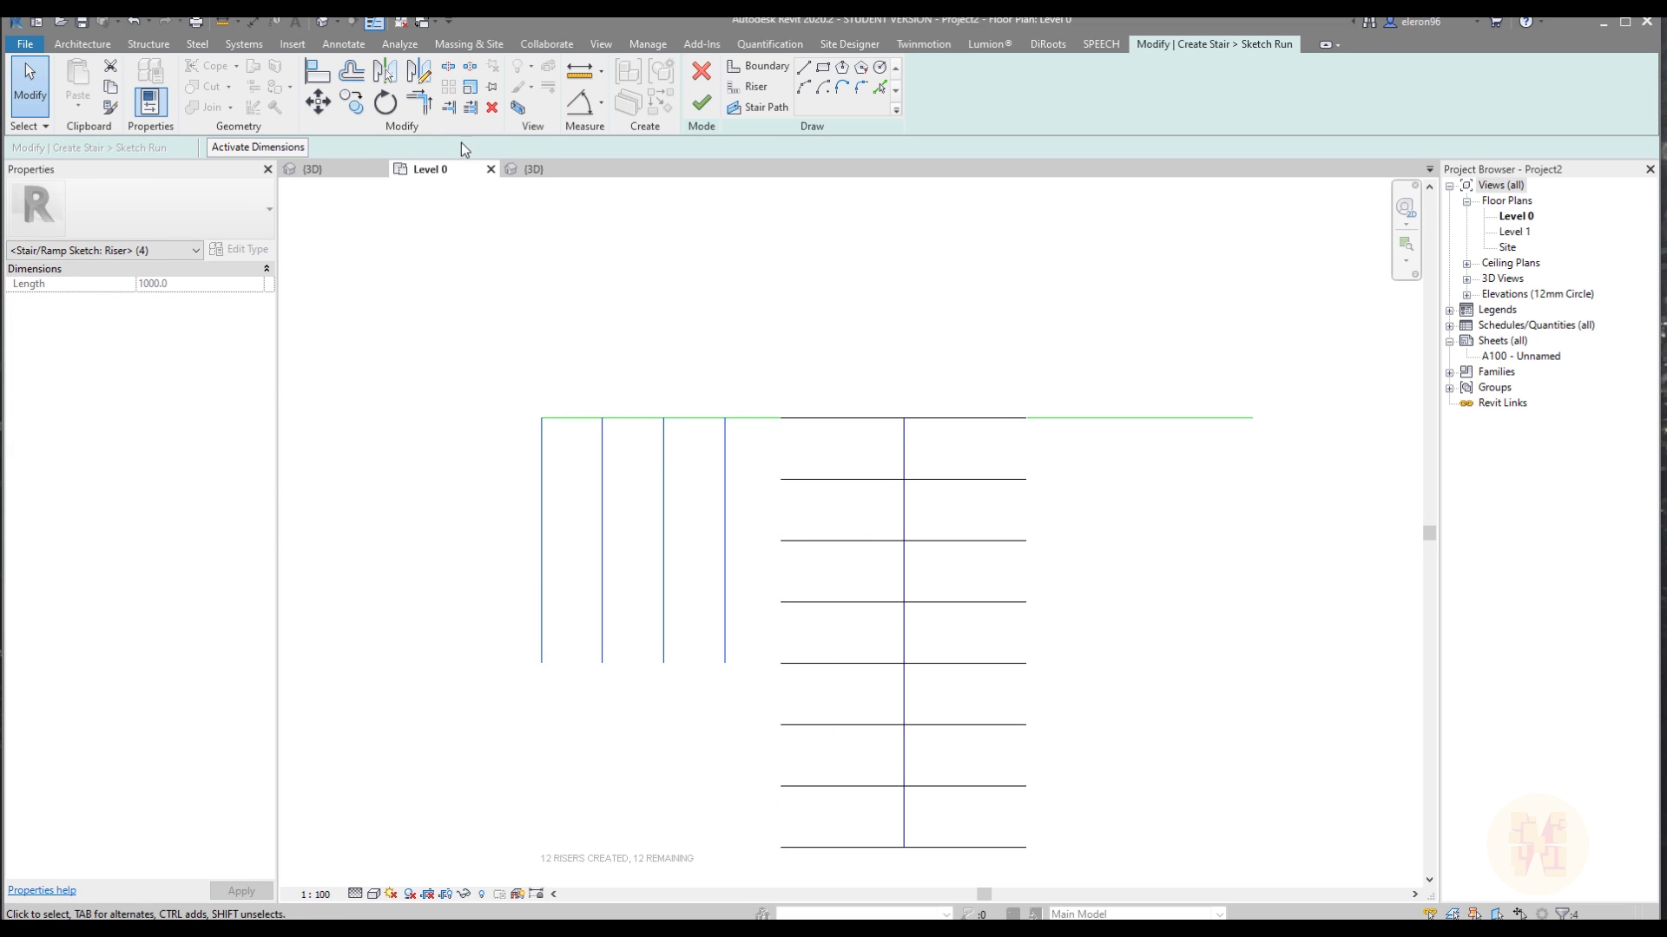
left_click(385, 73)
left_click(904, 438)
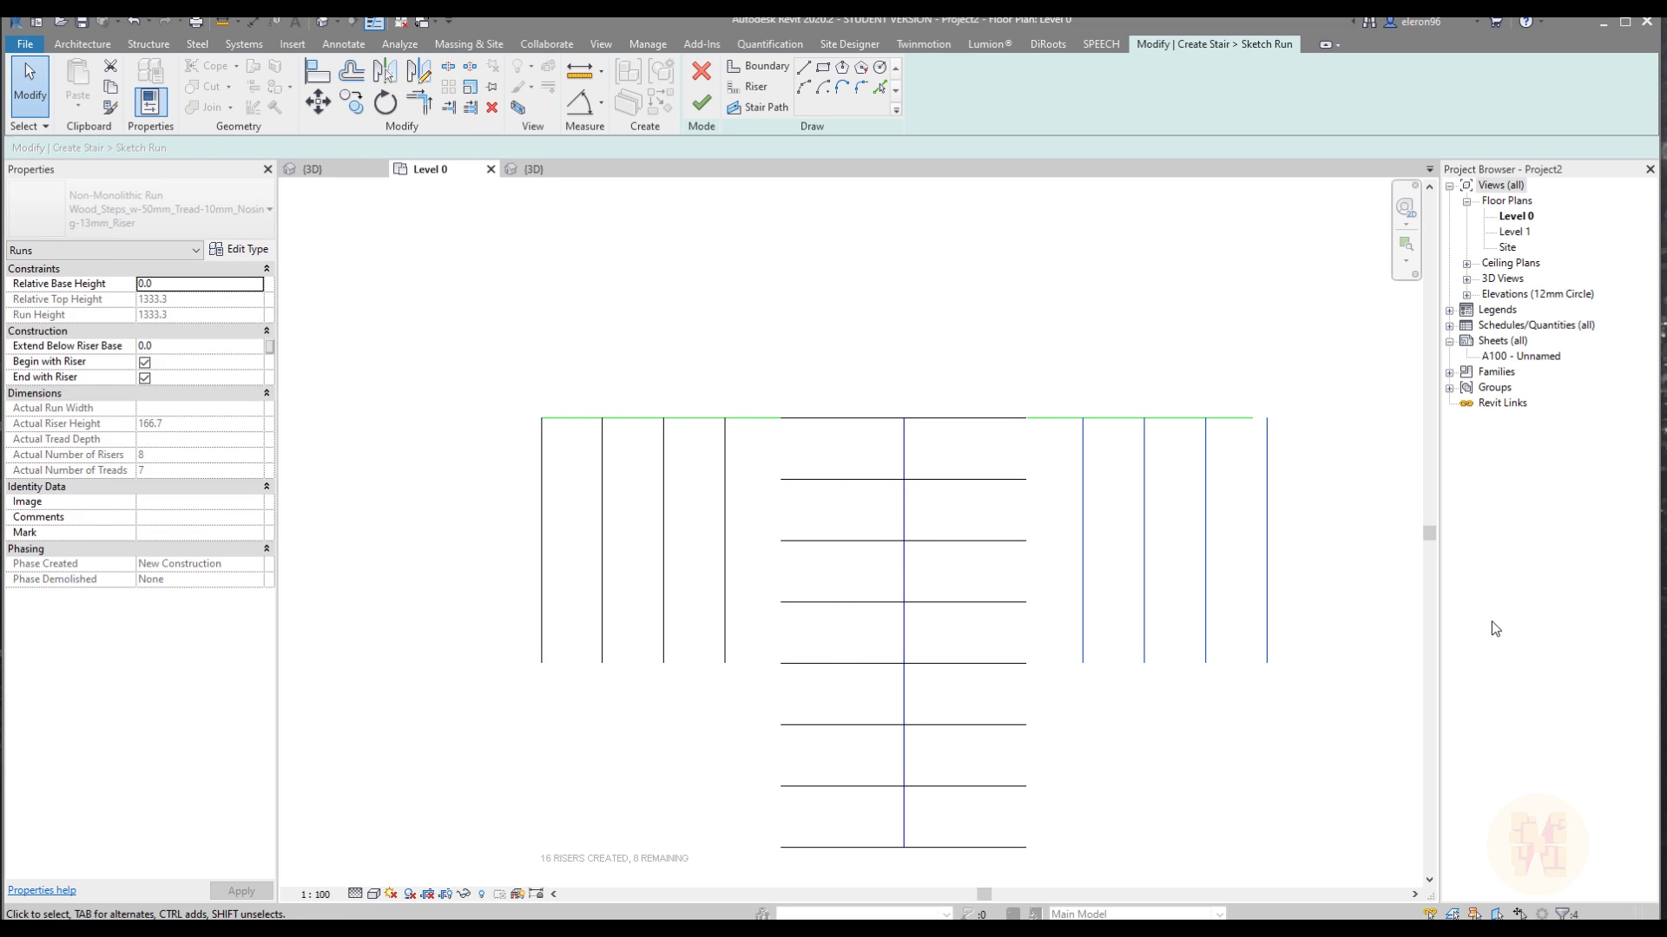
left_click(1278, 499)
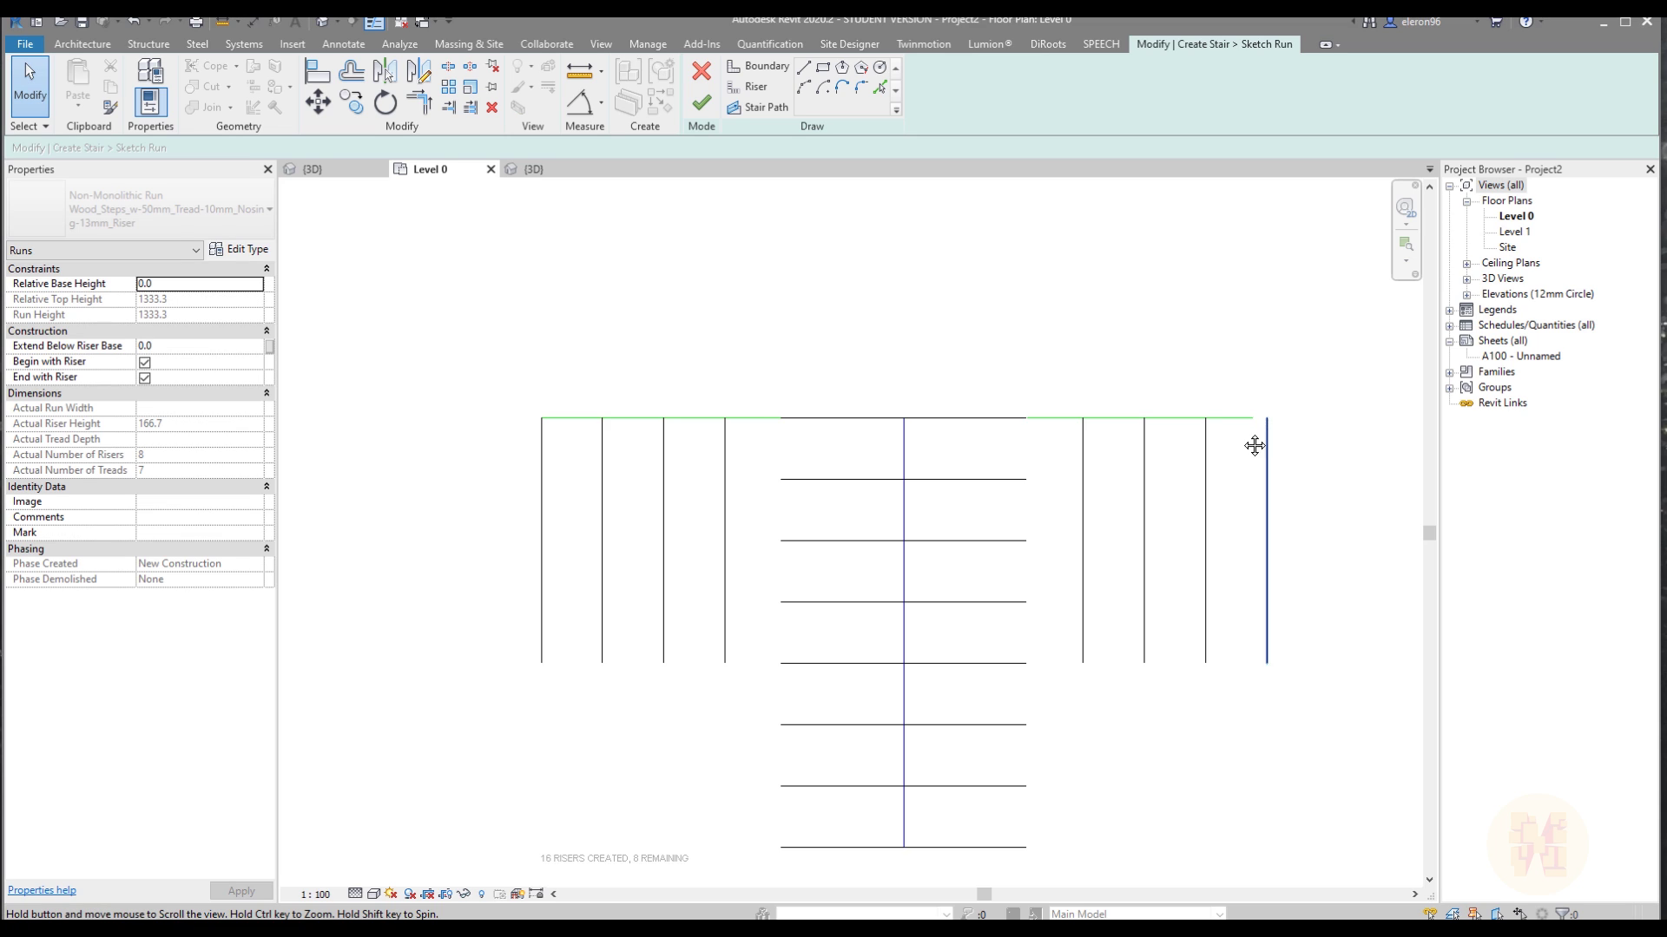
Extend the right boundary line to a corner with the outermost right riser using Trim/Extend.
middle_click_drag(1258, 433, 1105, 429)
left_click(1084, 434)
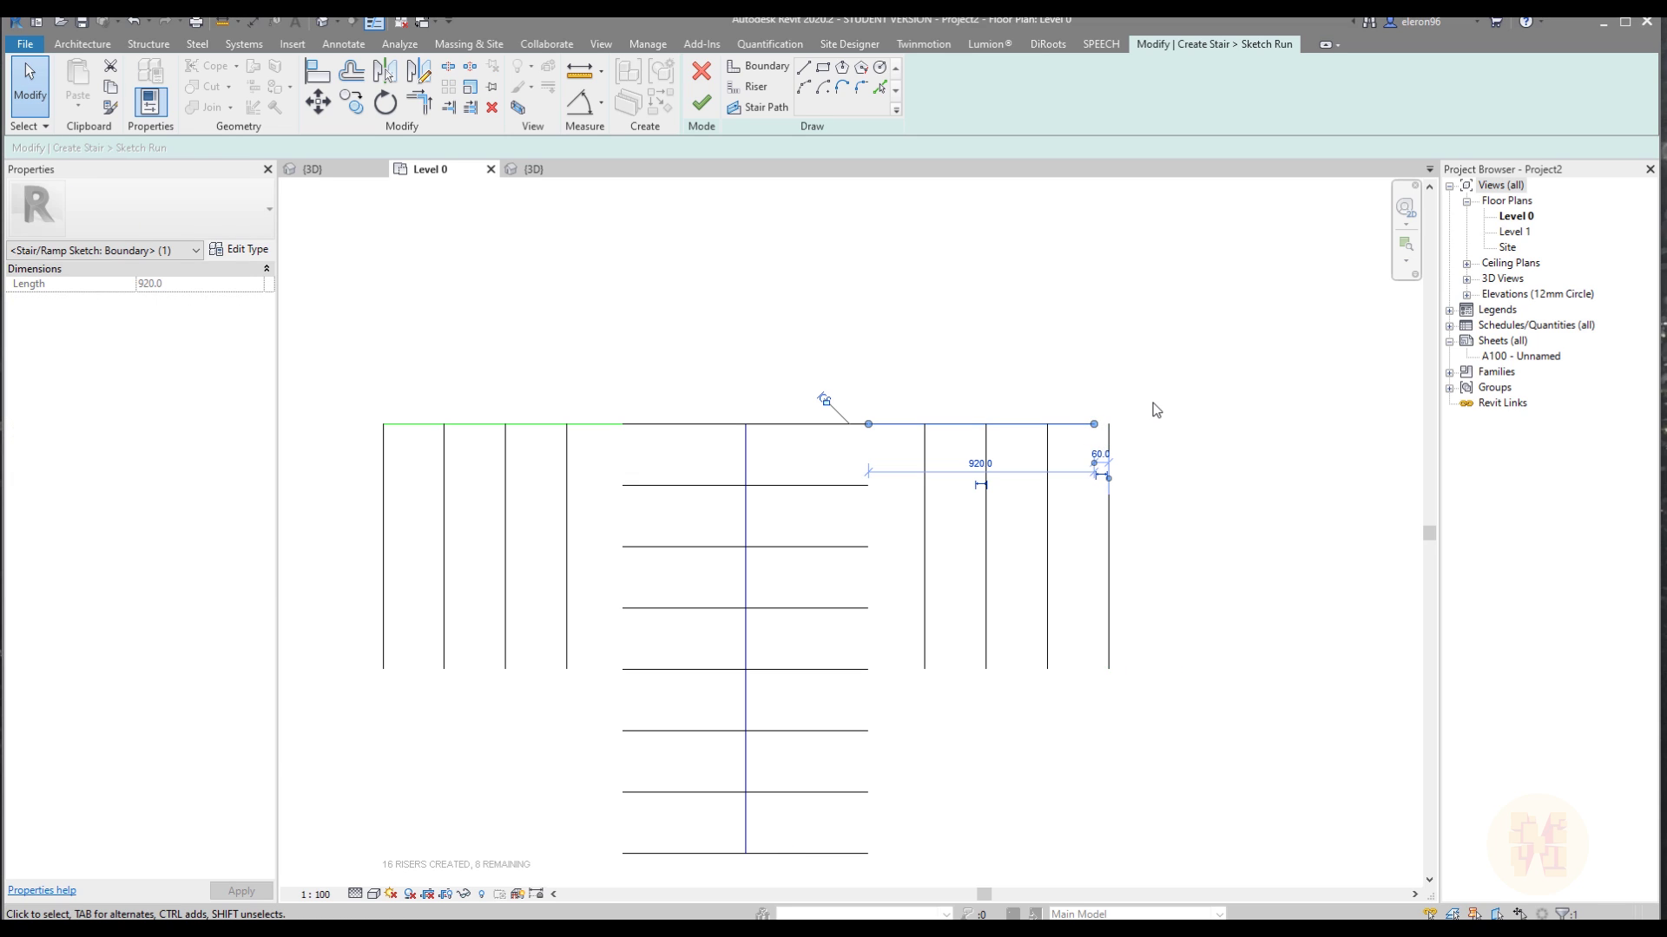
scroll(1094, 438, "up", 3)
left_click(1102, 495)
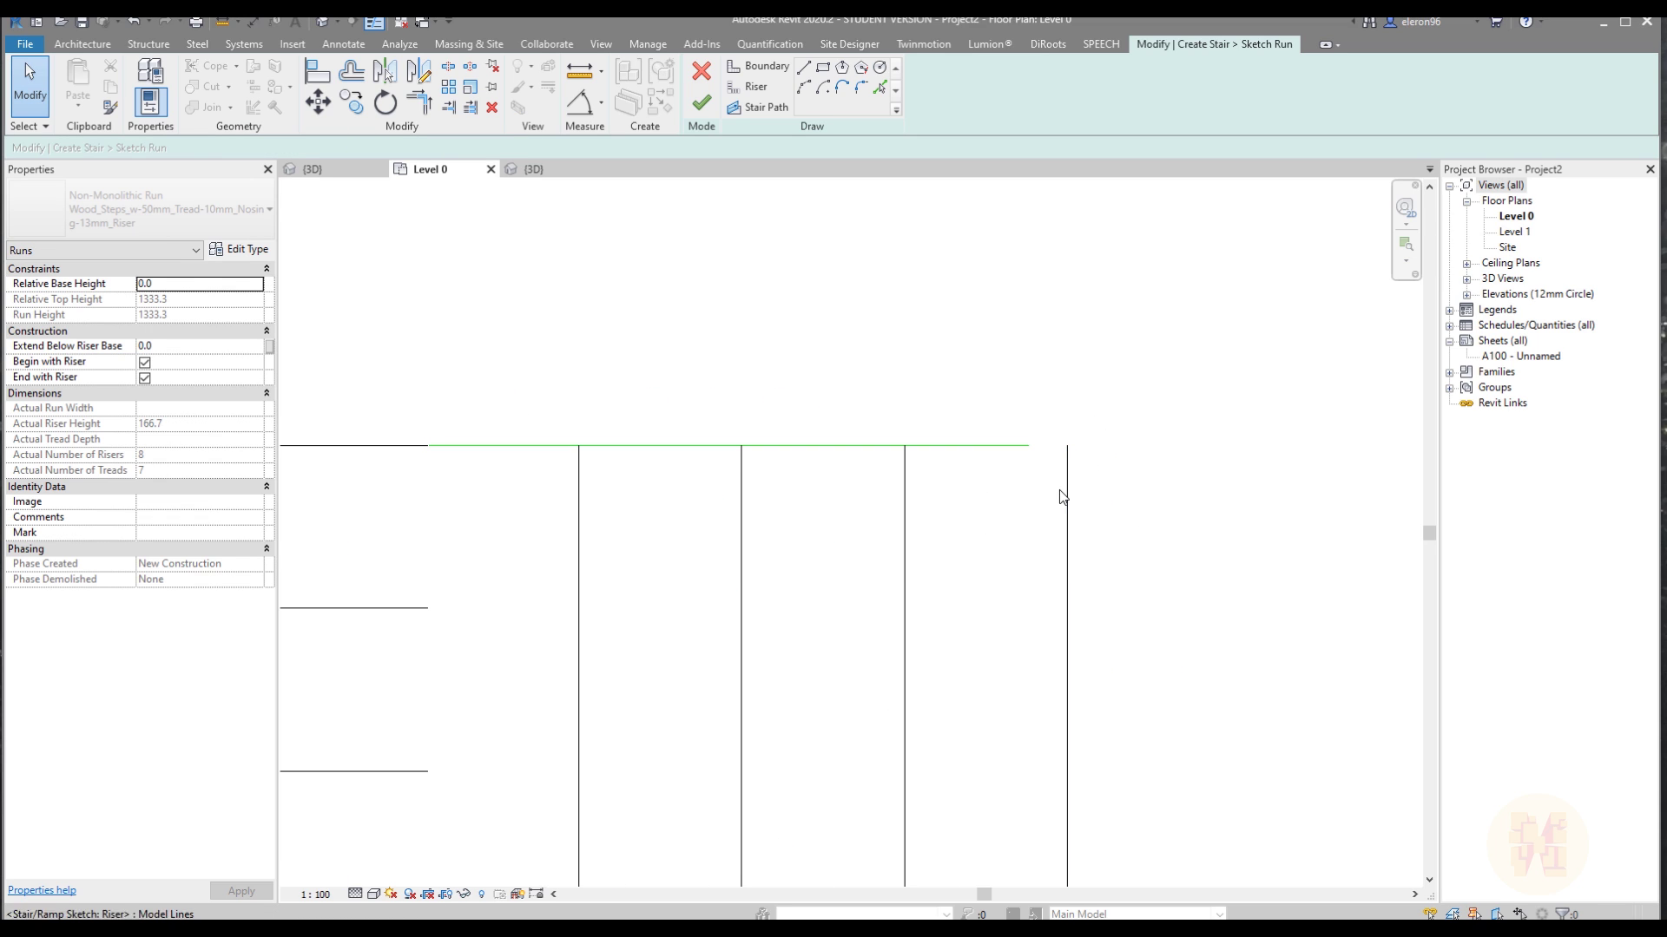
key("t")
key("r")
scroll(1104, 435, "down", 1)
scroll(941, 498, "down", 1)
middle_click_drag(942, 499, 1152, 425)
key("Escape")
Join the outermost left and right risers to the lowest horizontal riser with Trim/Extend to Corner, forming a U shape.
scroll(975, 484, "down", 1)
middle_click_drag(965, 582, 990, 479)
left_click_drag(947, 347, 968, 410)
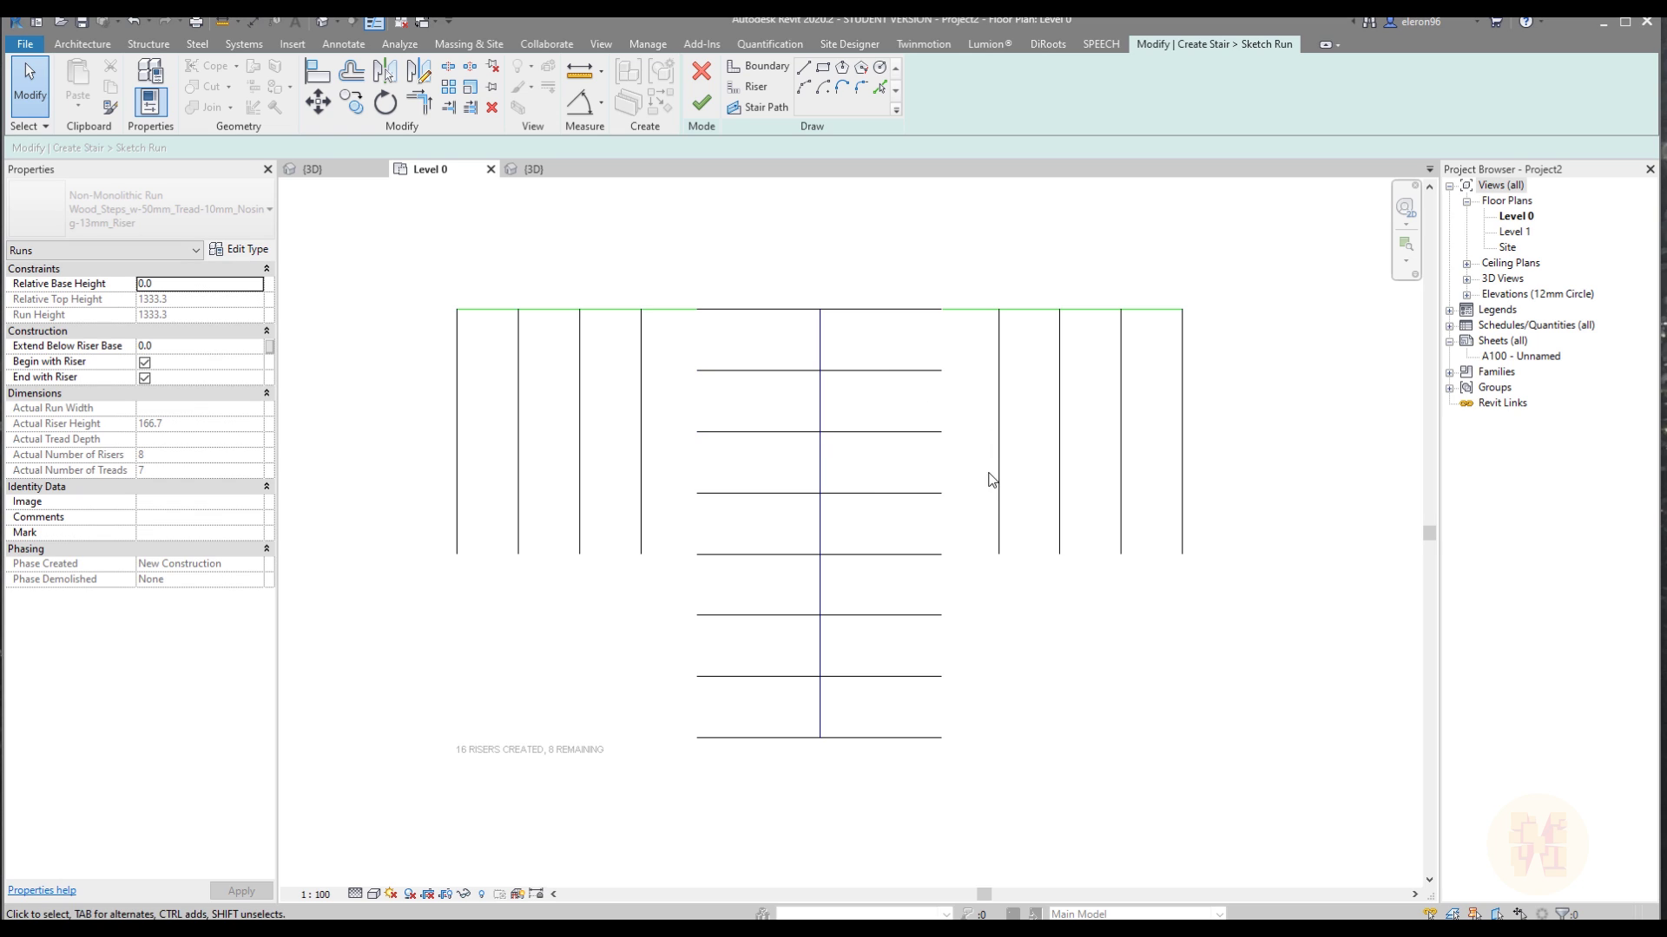
middle_click_drag(988, 464, 979, 422)
left_click(451, 465)
left_click(746, 697)
left_click(871, 697)
left_click(1174, 471)
Join the second pair of vertical risers to the second-lowest horizontal riser at both corners.
left_click(509, 482)
left_click(728, 635)
left_click(763, 634)
left_click(1117, 469)
Join the third and innermost pairs of vertical risers to the third- and fourth-lowest horizontal risers, forming two nested U shapes.
left_click(570, 479)
left_click(764, 574)
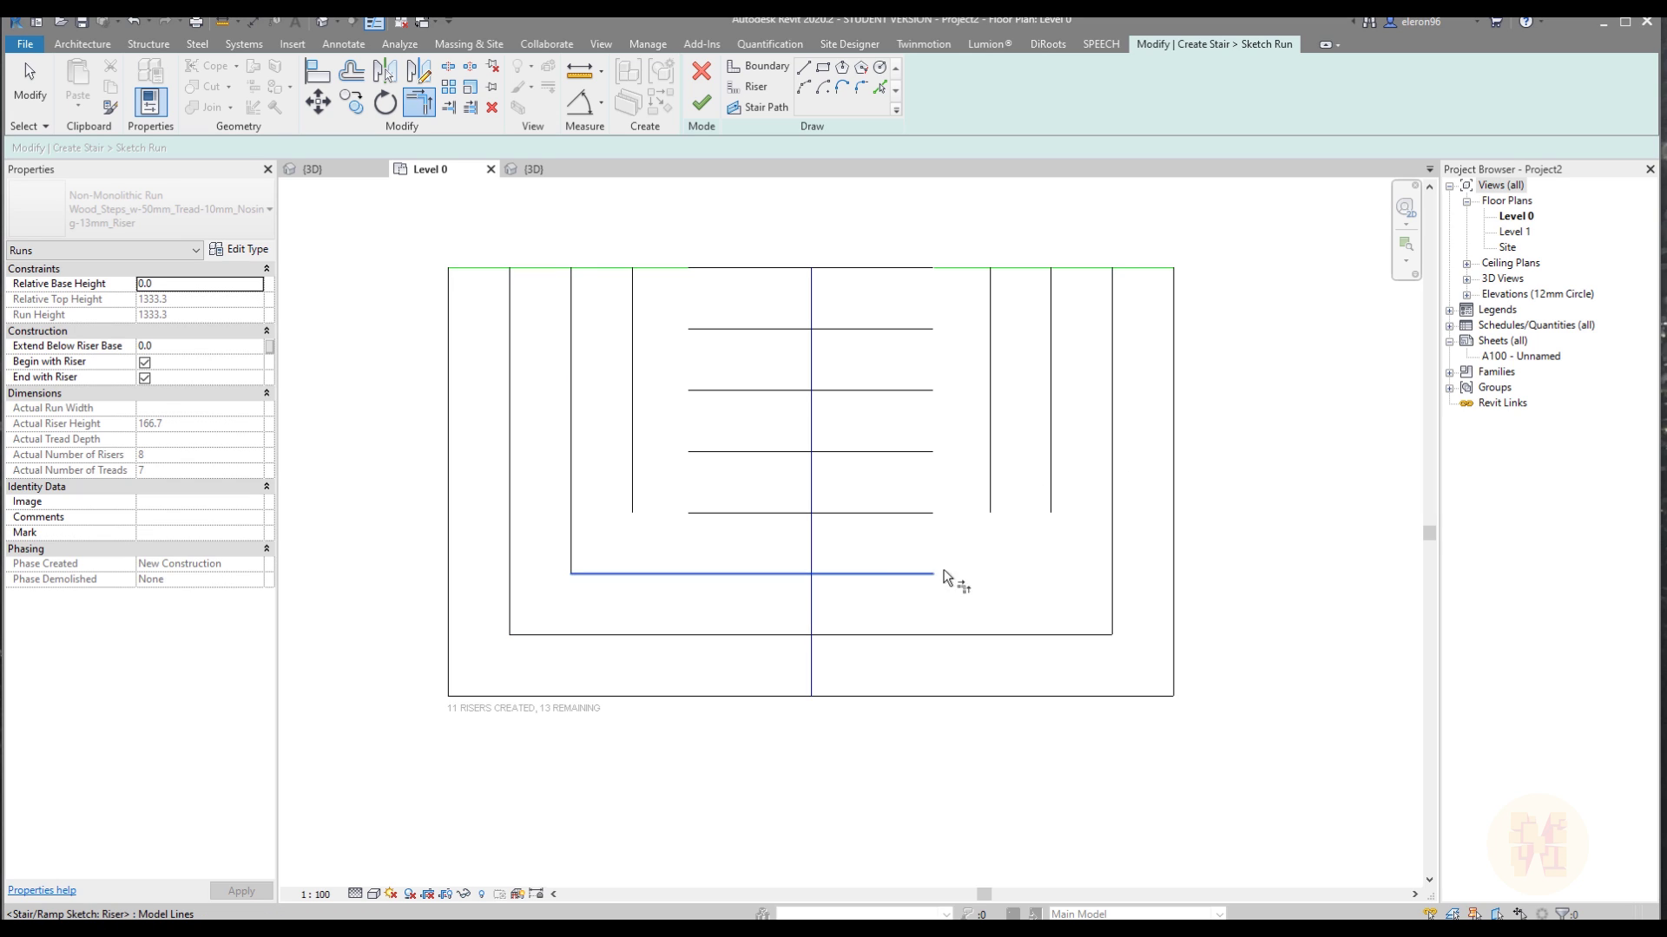
left_click(1051, 470)
left_click(636, 424)
left_click(736, 513)
left_click(909, 513)
left_click(991, 473)
Delete the three short horizontal risers left inside the innermost U-shaped riser.
middle_click_drag(843, 387, 863, 442)
key("Escape")
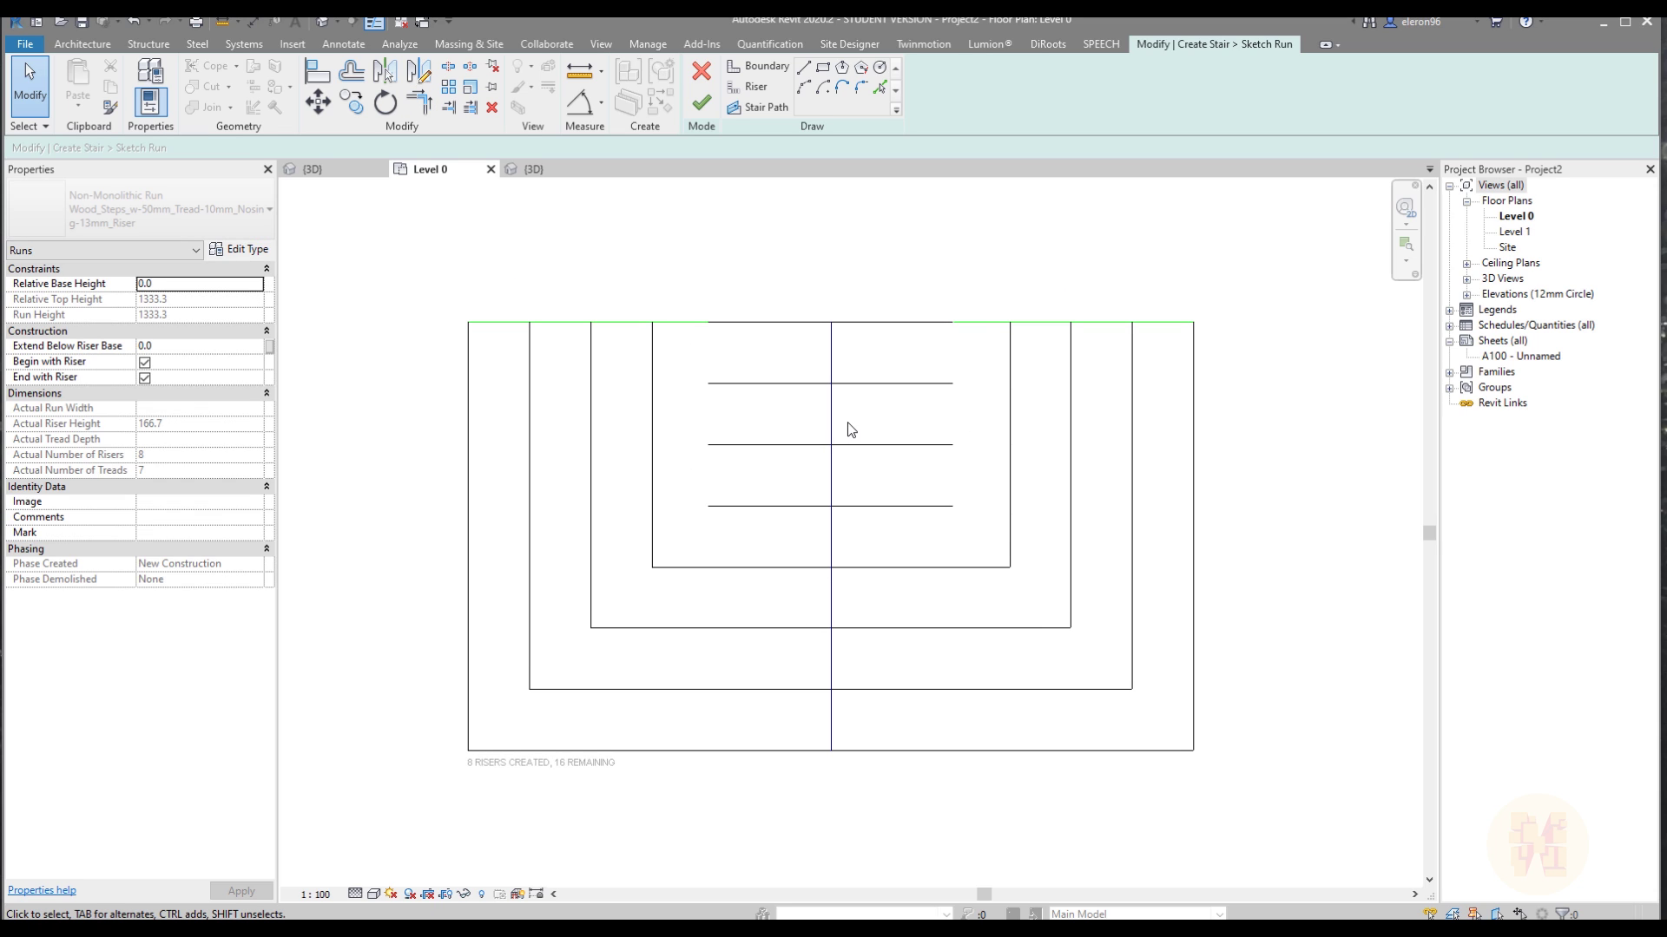
key("Delete")
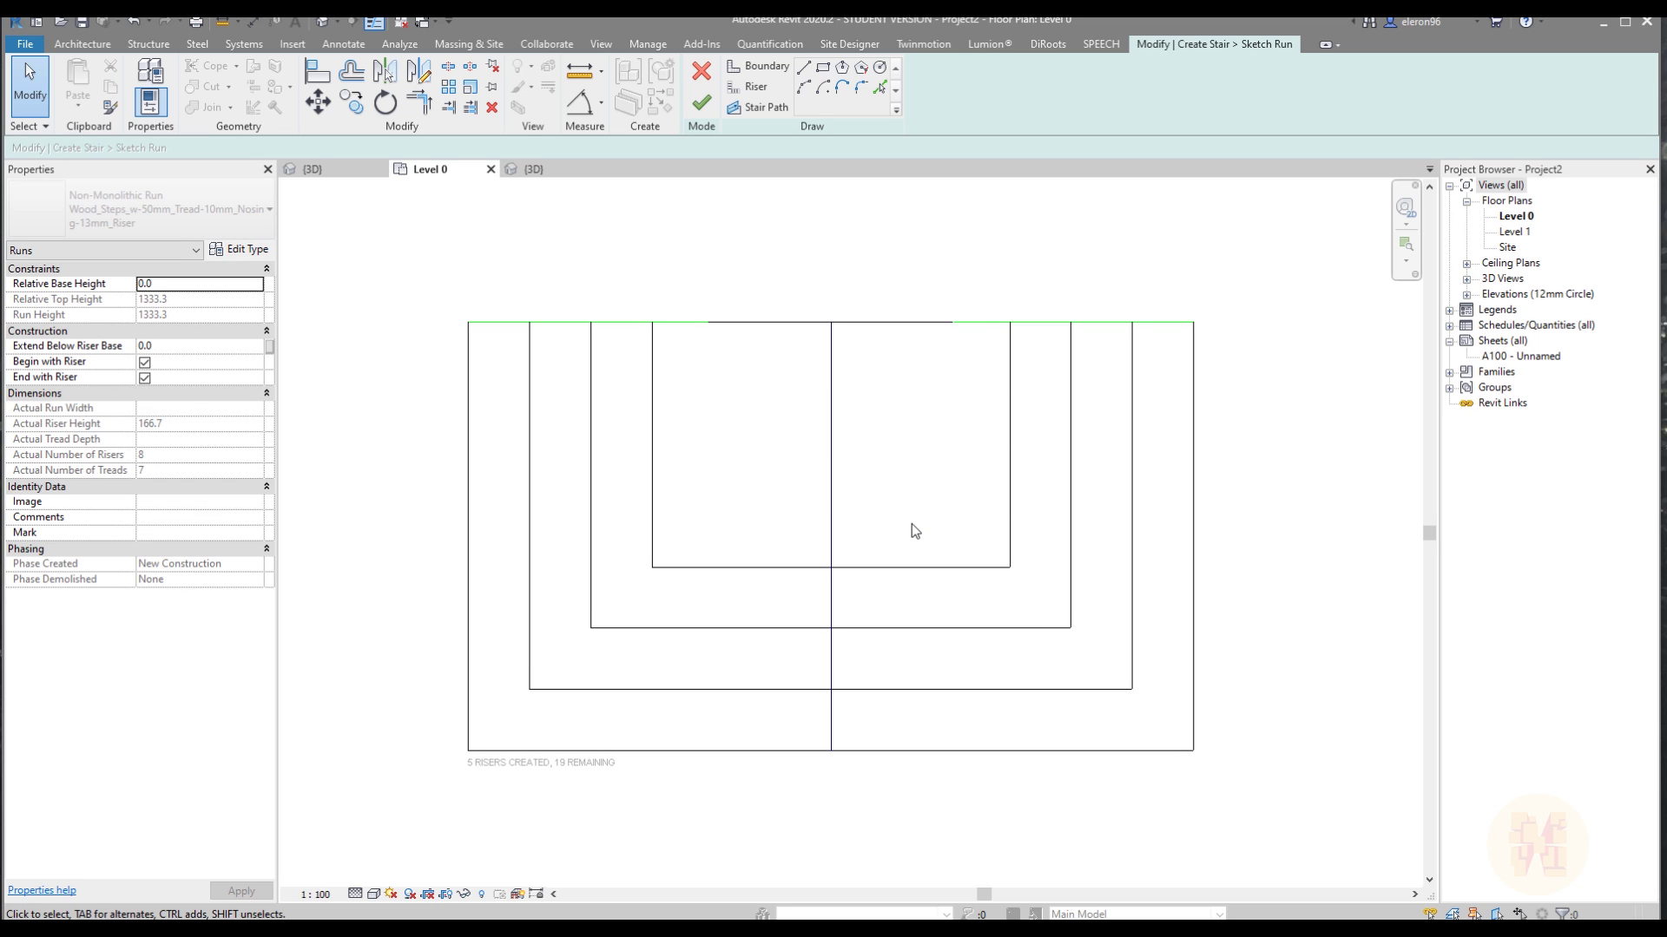
middle_click_drag(912, 523, 919, 521)
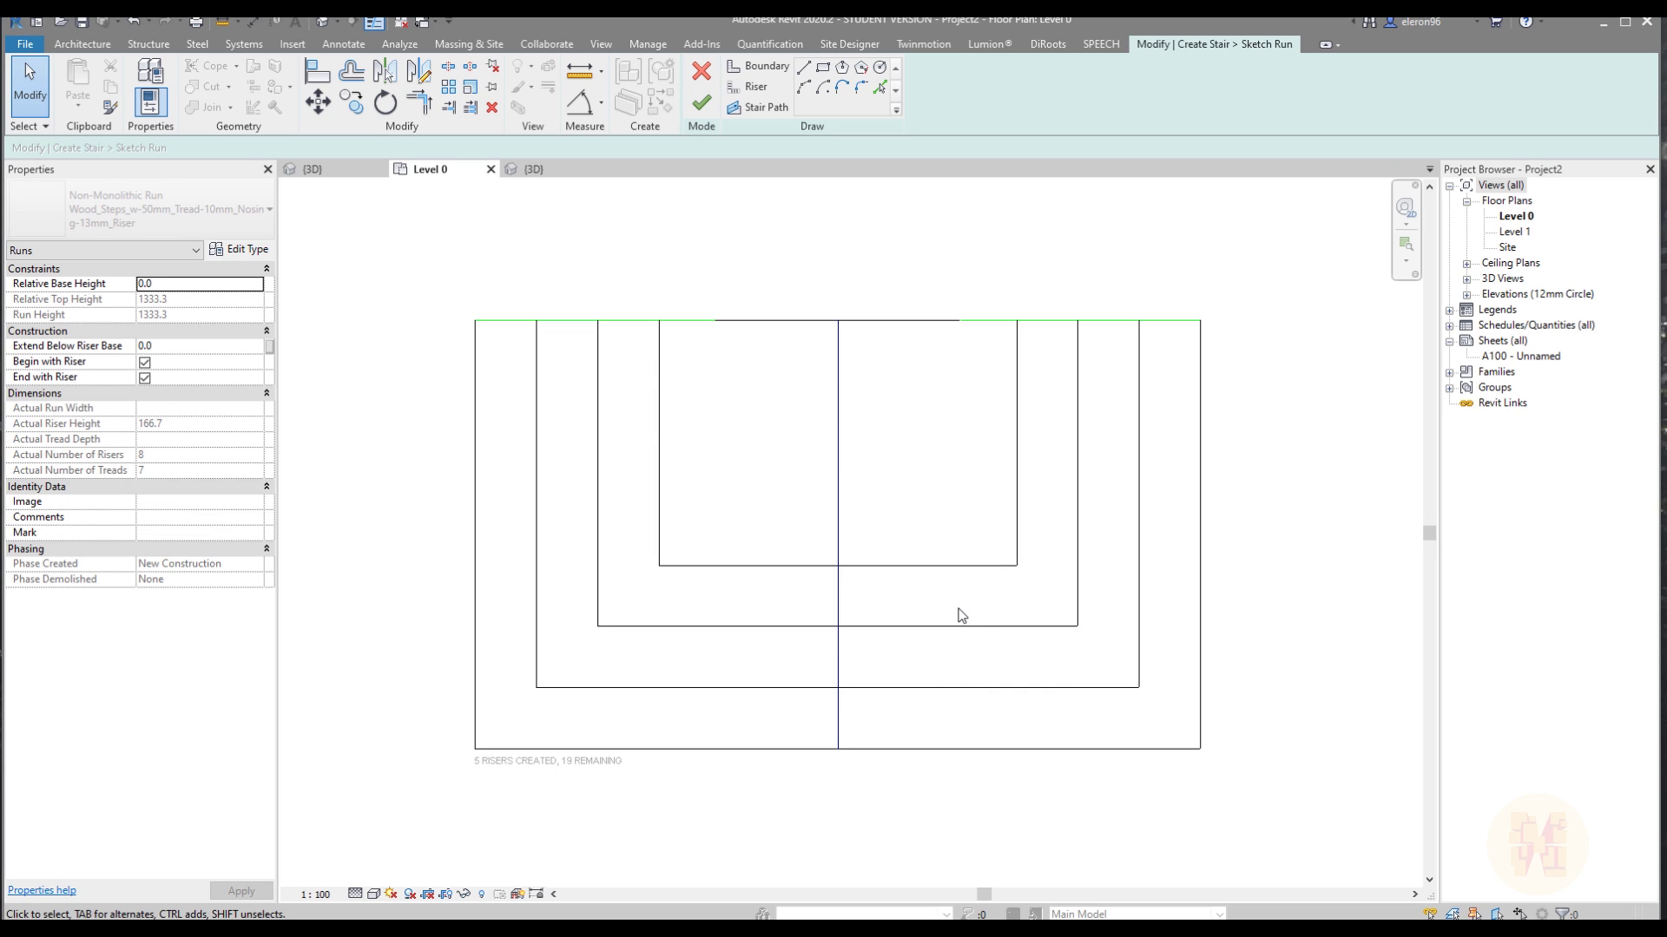
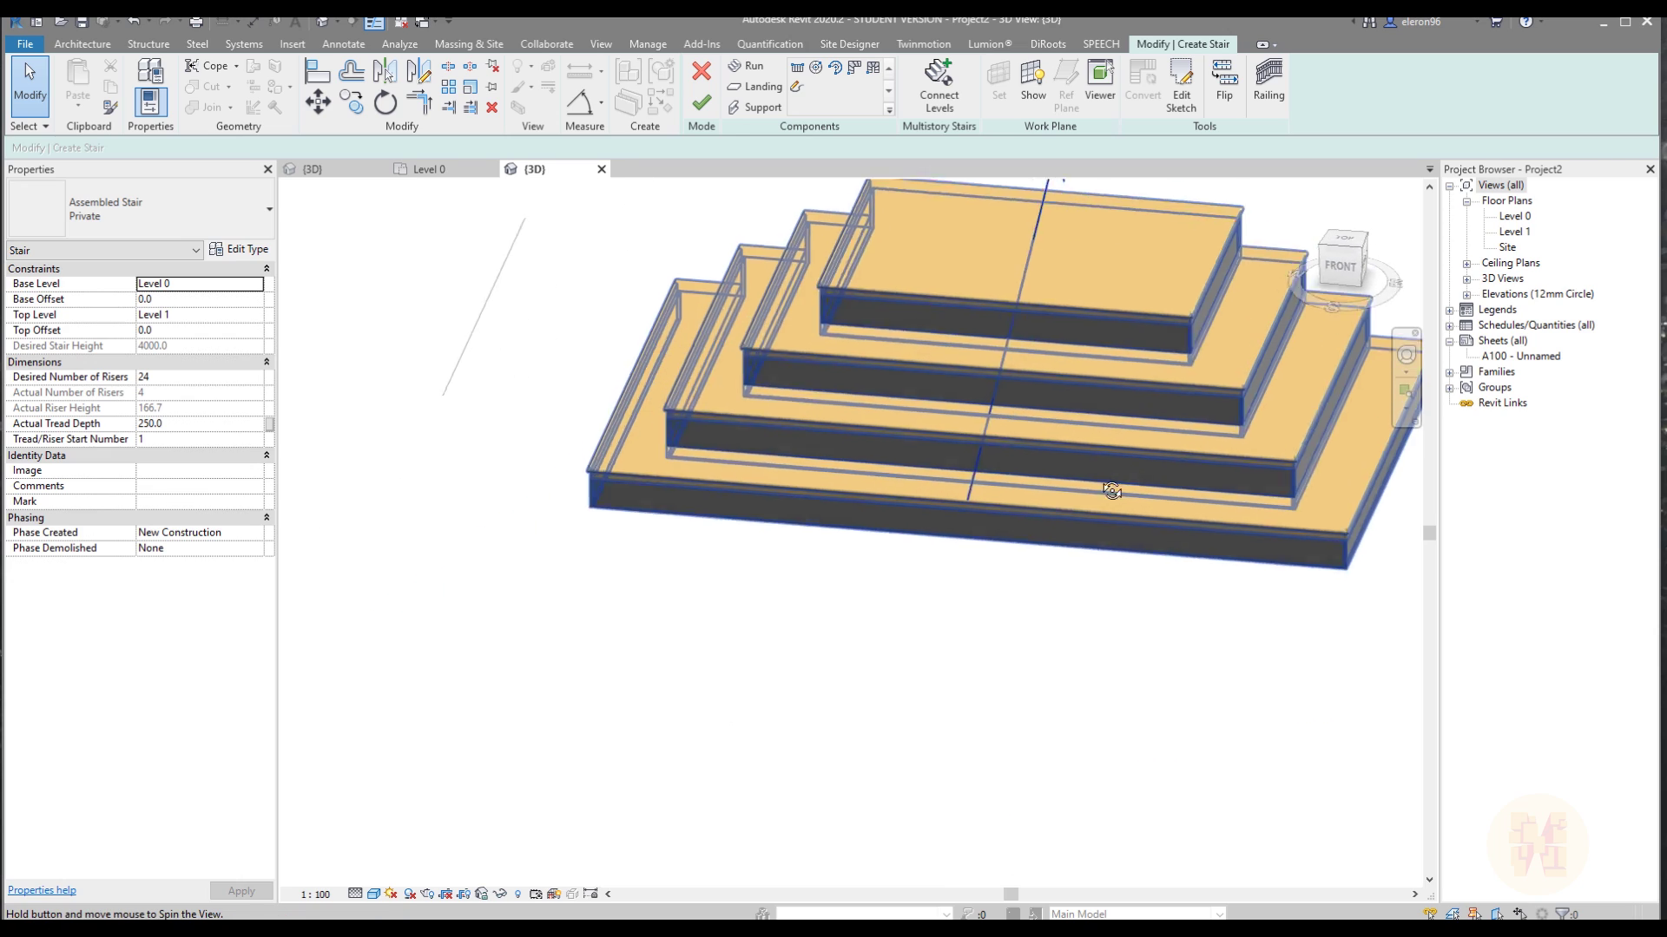
Inspect the three-sided stair in 3D and finish the stair edit.
left_click(861, 557)
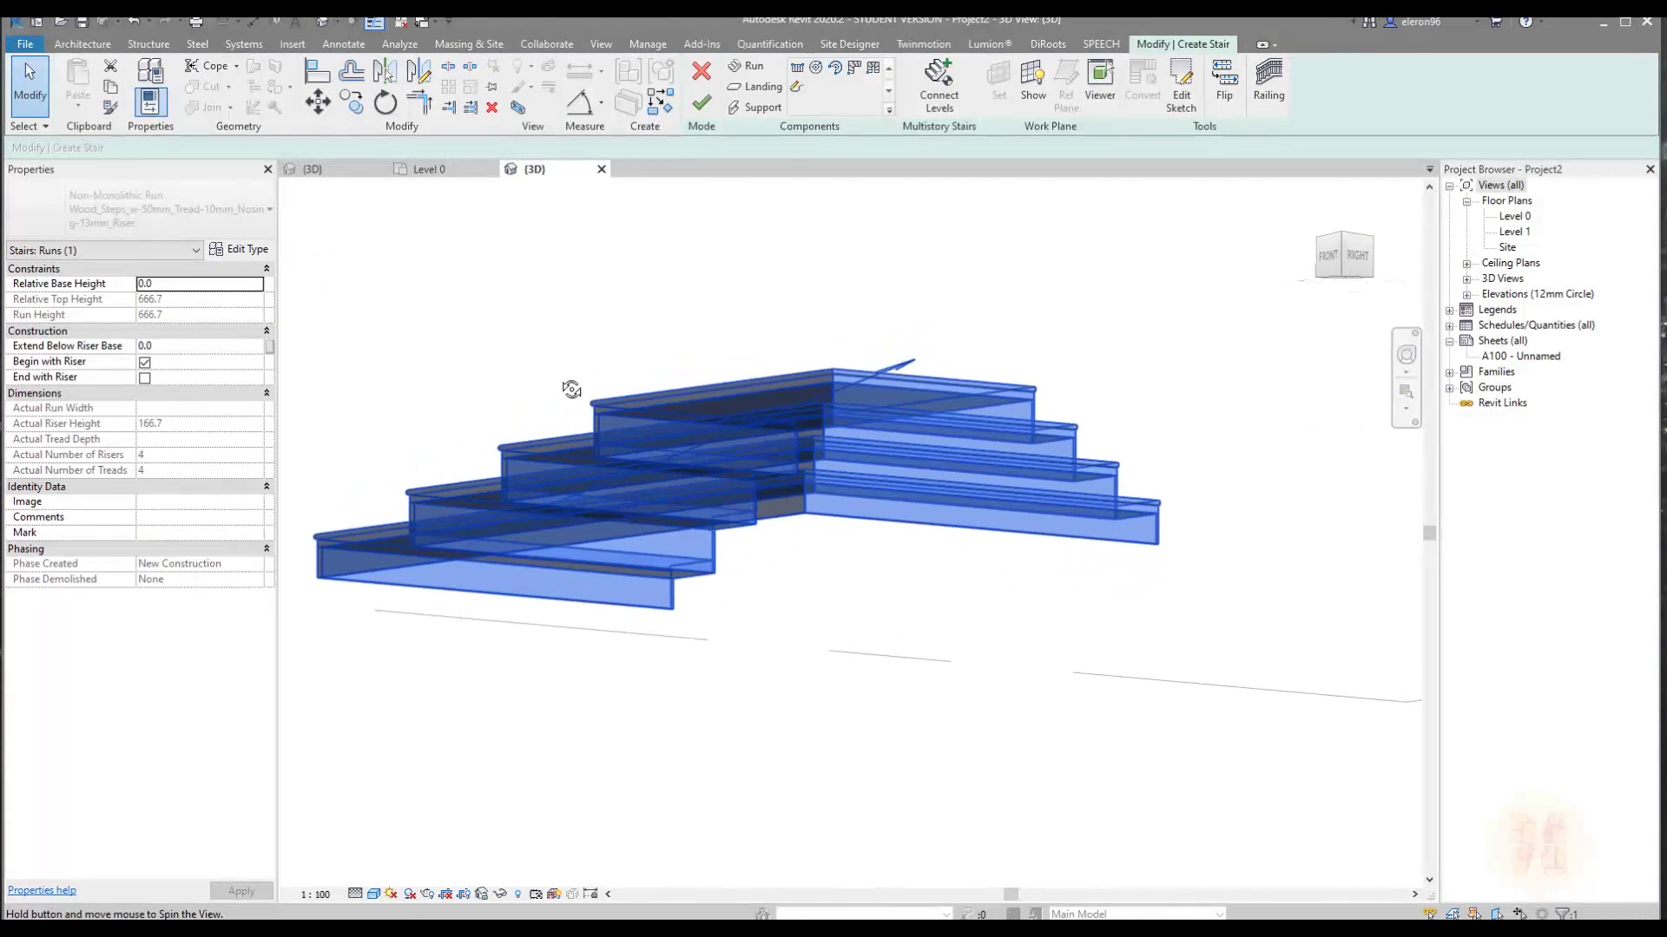
left_click(993, 709)
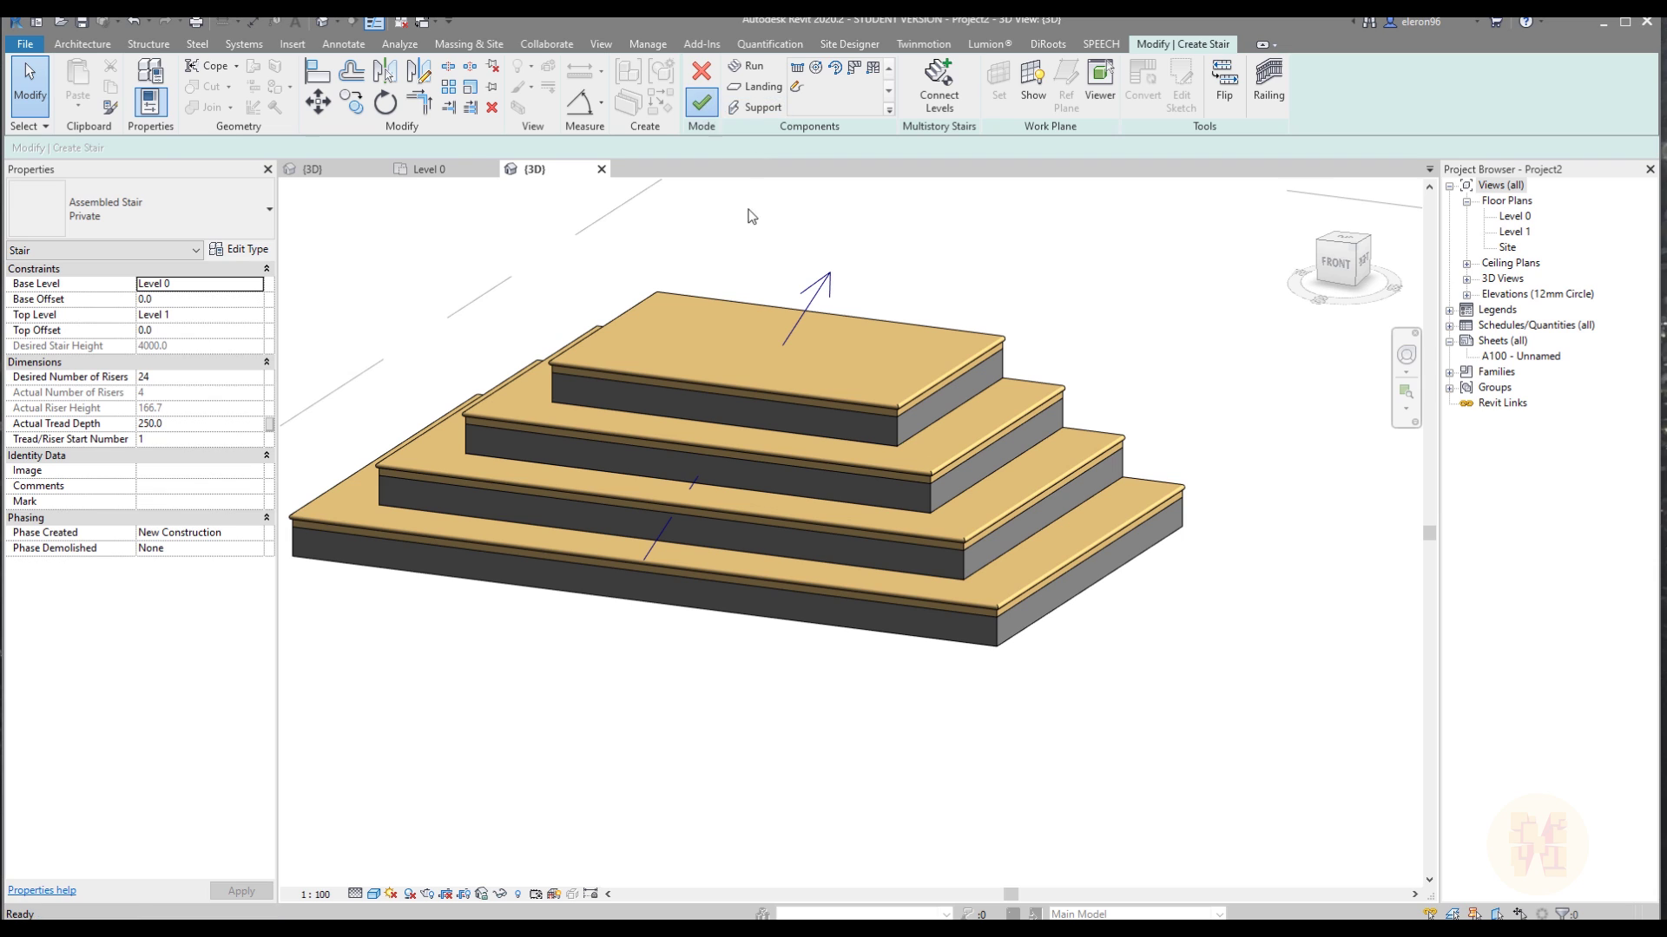
left_click(701, 102)
key("Escape")
Delete the two railings on either side of the three-sided stair.
middle_click_drag(898, 587, 1056, 575, "shift")
left_click(927, 287)
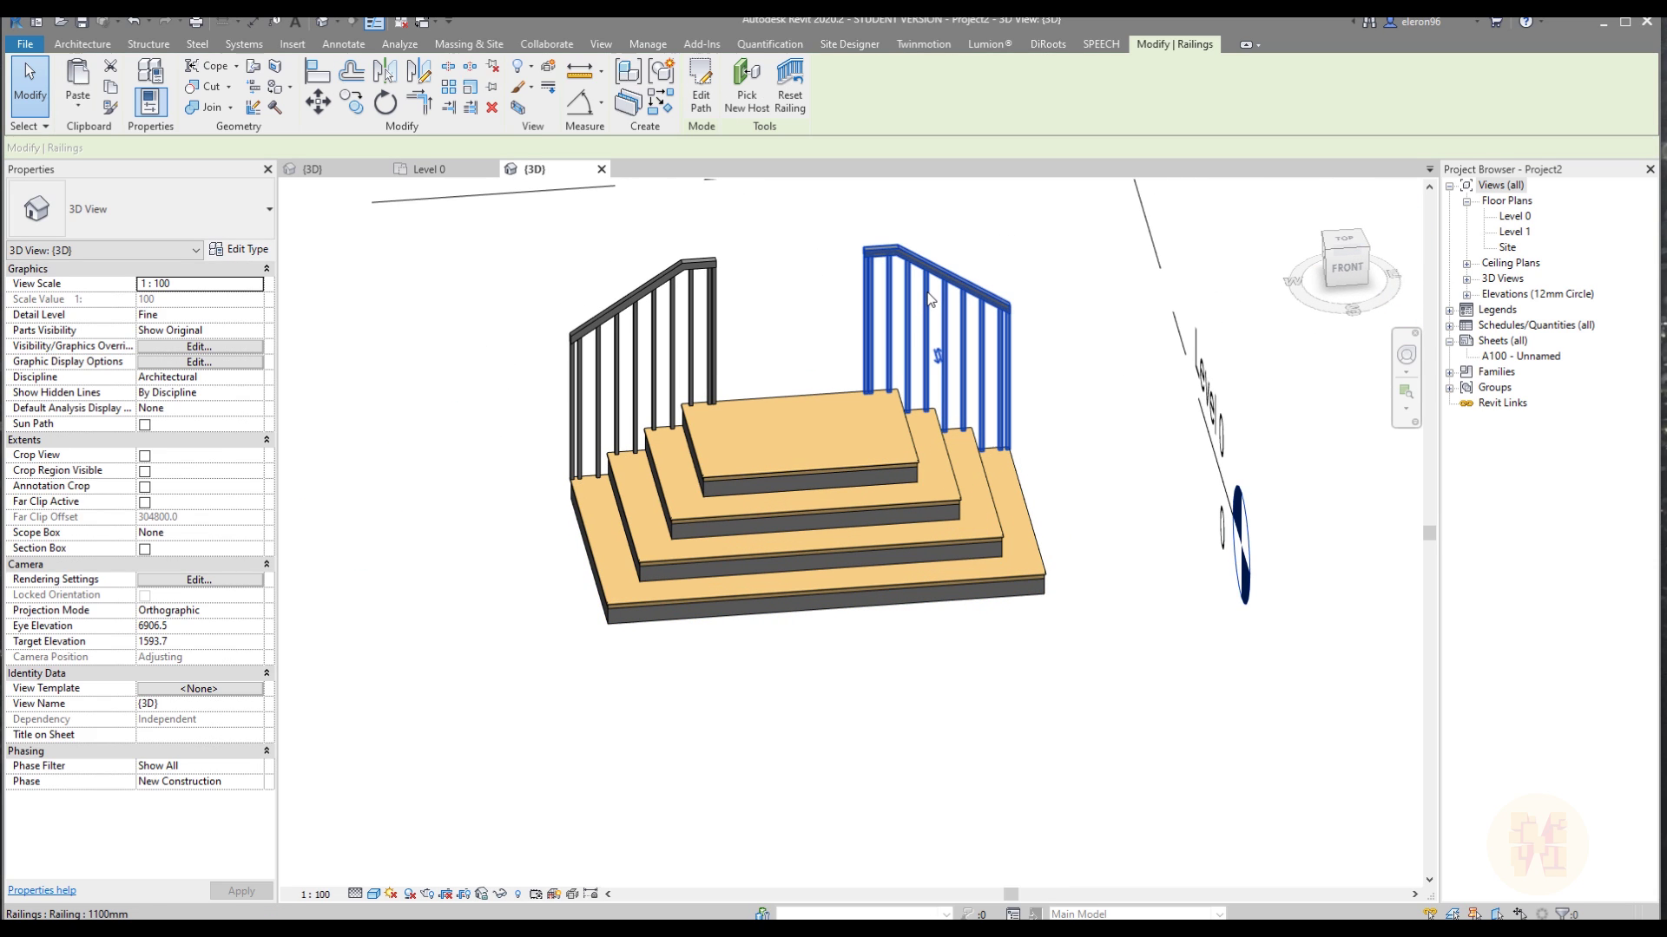
key("Delete")
left_click(640, 299)
key("Delete")
middle_click_drag(1035, 454, 932, 463)
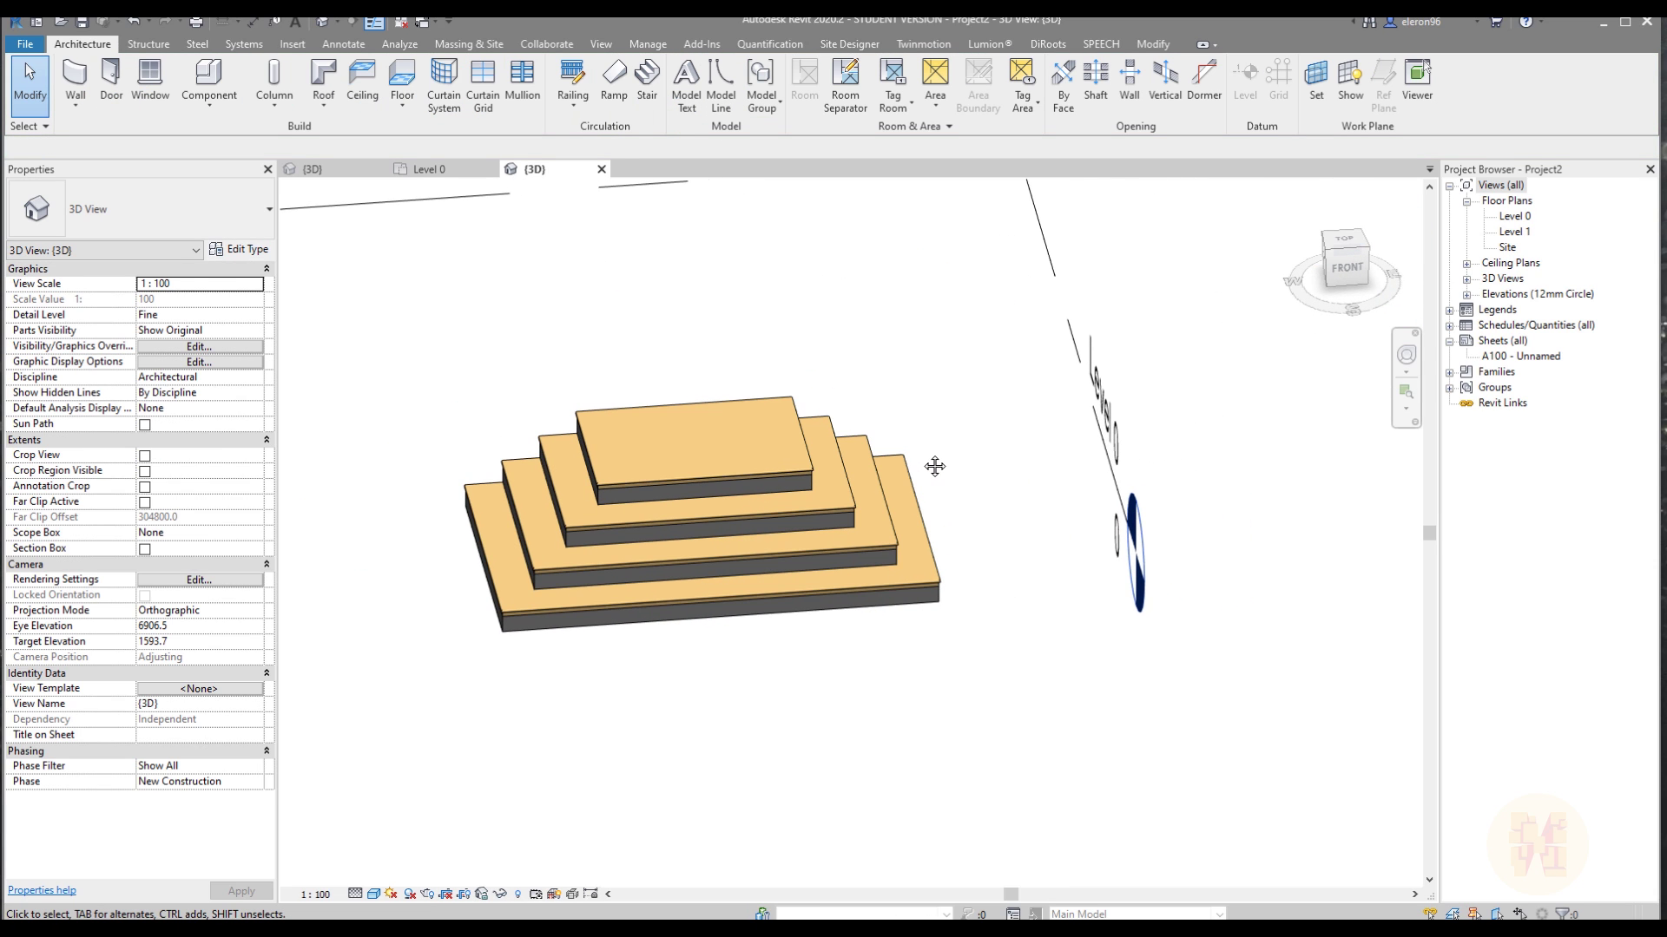
Switch to the Level 0 floor plan and show the empty area to the right of the three-sided stair.
left_click(432, 172)
middle_click_drag(870, 450, 594, 410)
middle_click_drag(1071, 574, 871, 590)
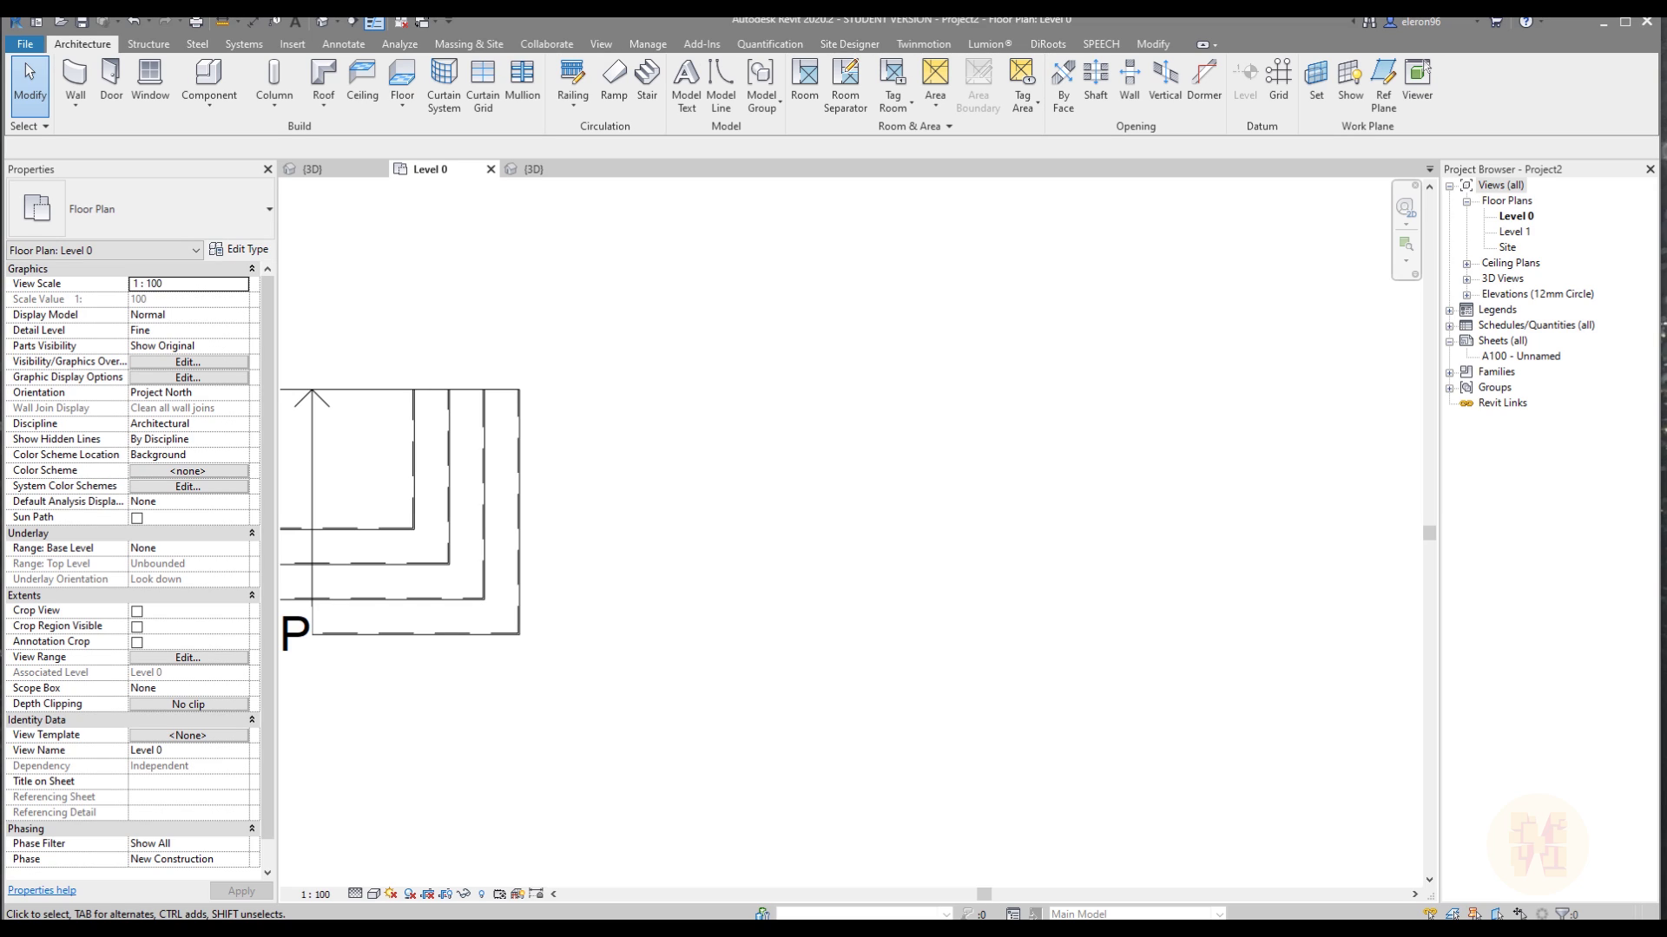
left_click_drag(700, 434, 901, 446)
left_click_drag(1043, 495, 1043, 699)
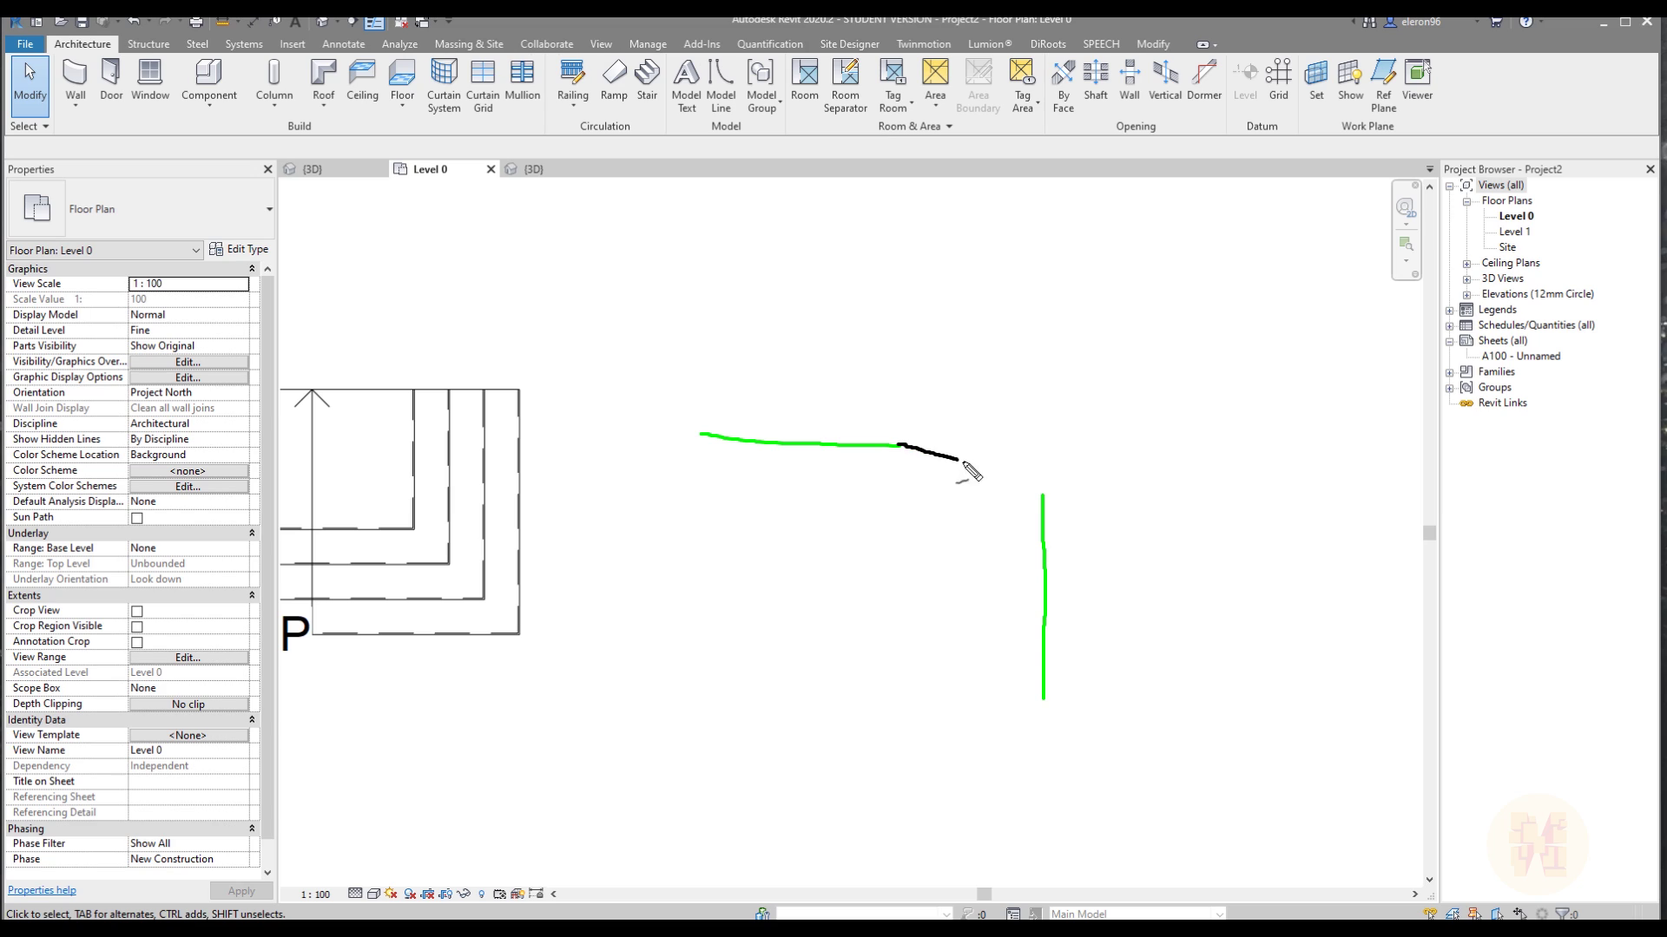
mouse_move(1046, 578)
left_mouse_down()
mouse_move(1168, 555)
mouse_move(1217, 581)
left_mouse_up()
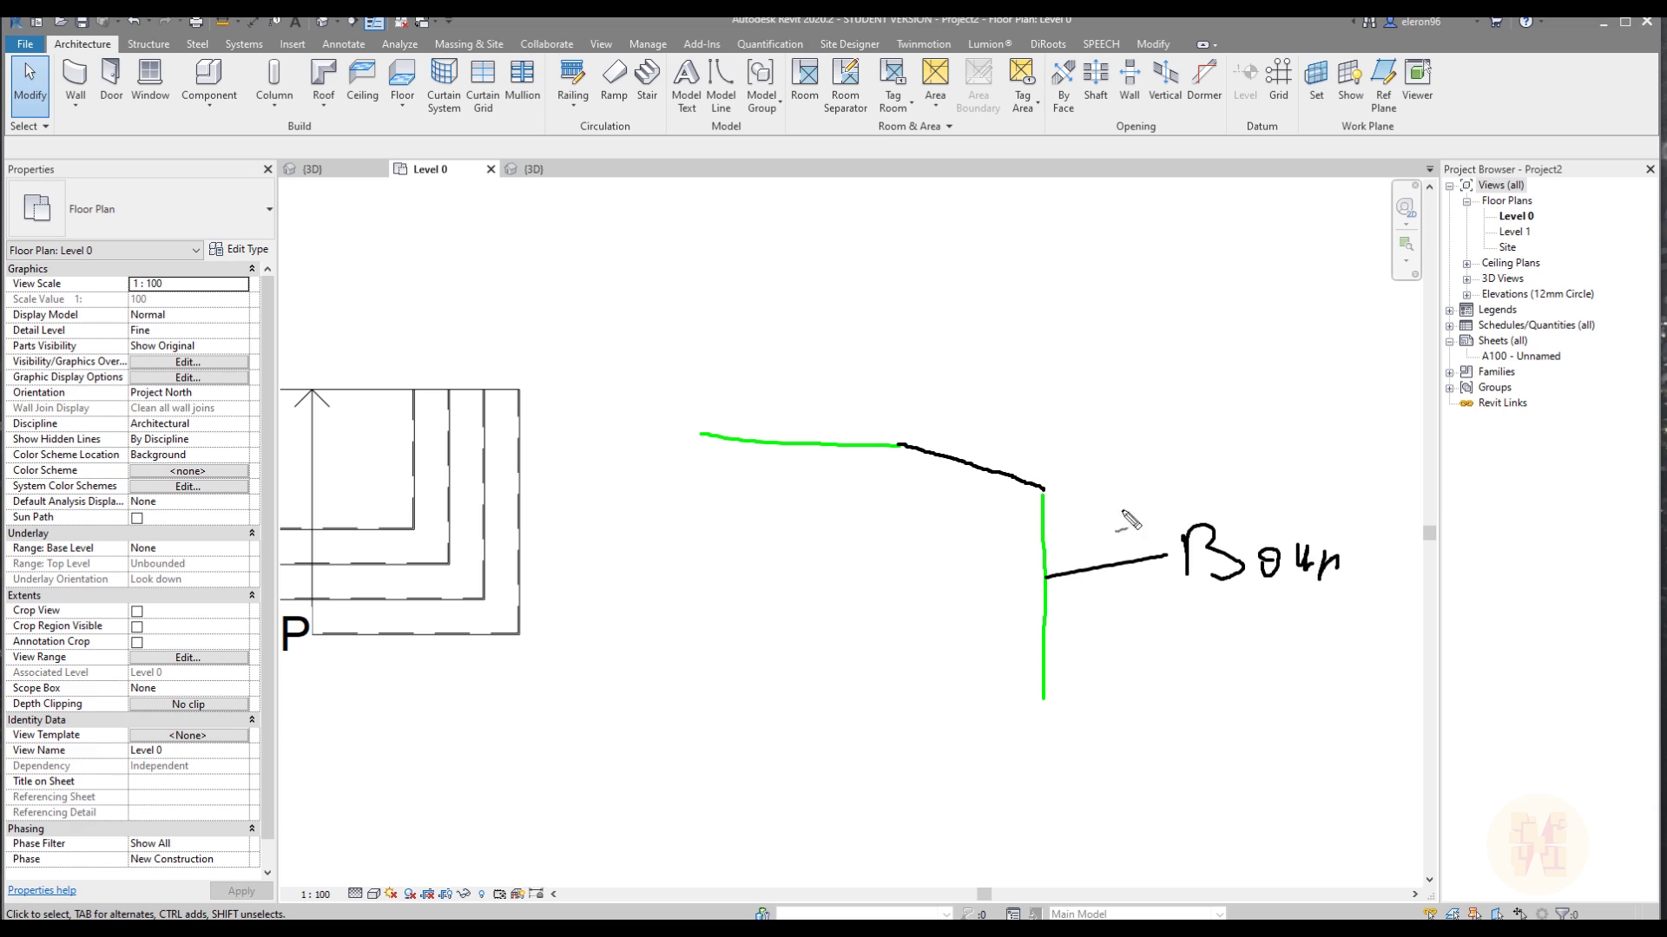
mouse_move(1059, 374)
left_mouse_down()
mouse_move(1095, 382)
mouse_move(1102, 423)
left_mouse_up()
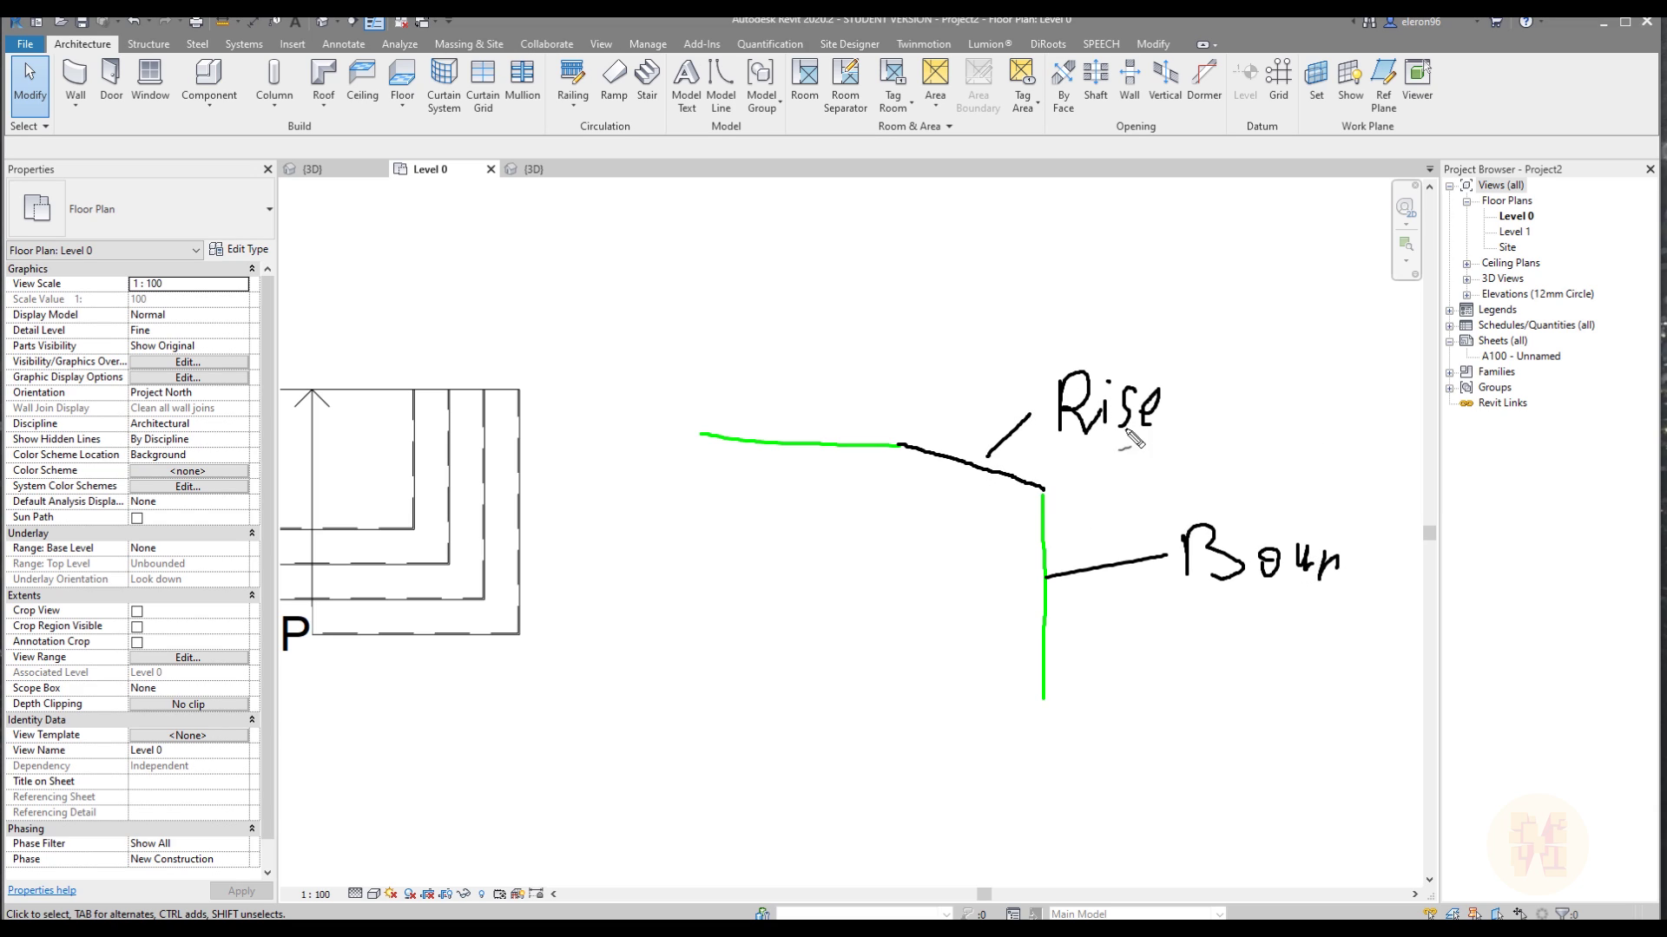
mouse_move(697, 434)
left_mouse_down()
mouse_move(807, 543)
mouse_move(969, 644)
left_mouse_up()
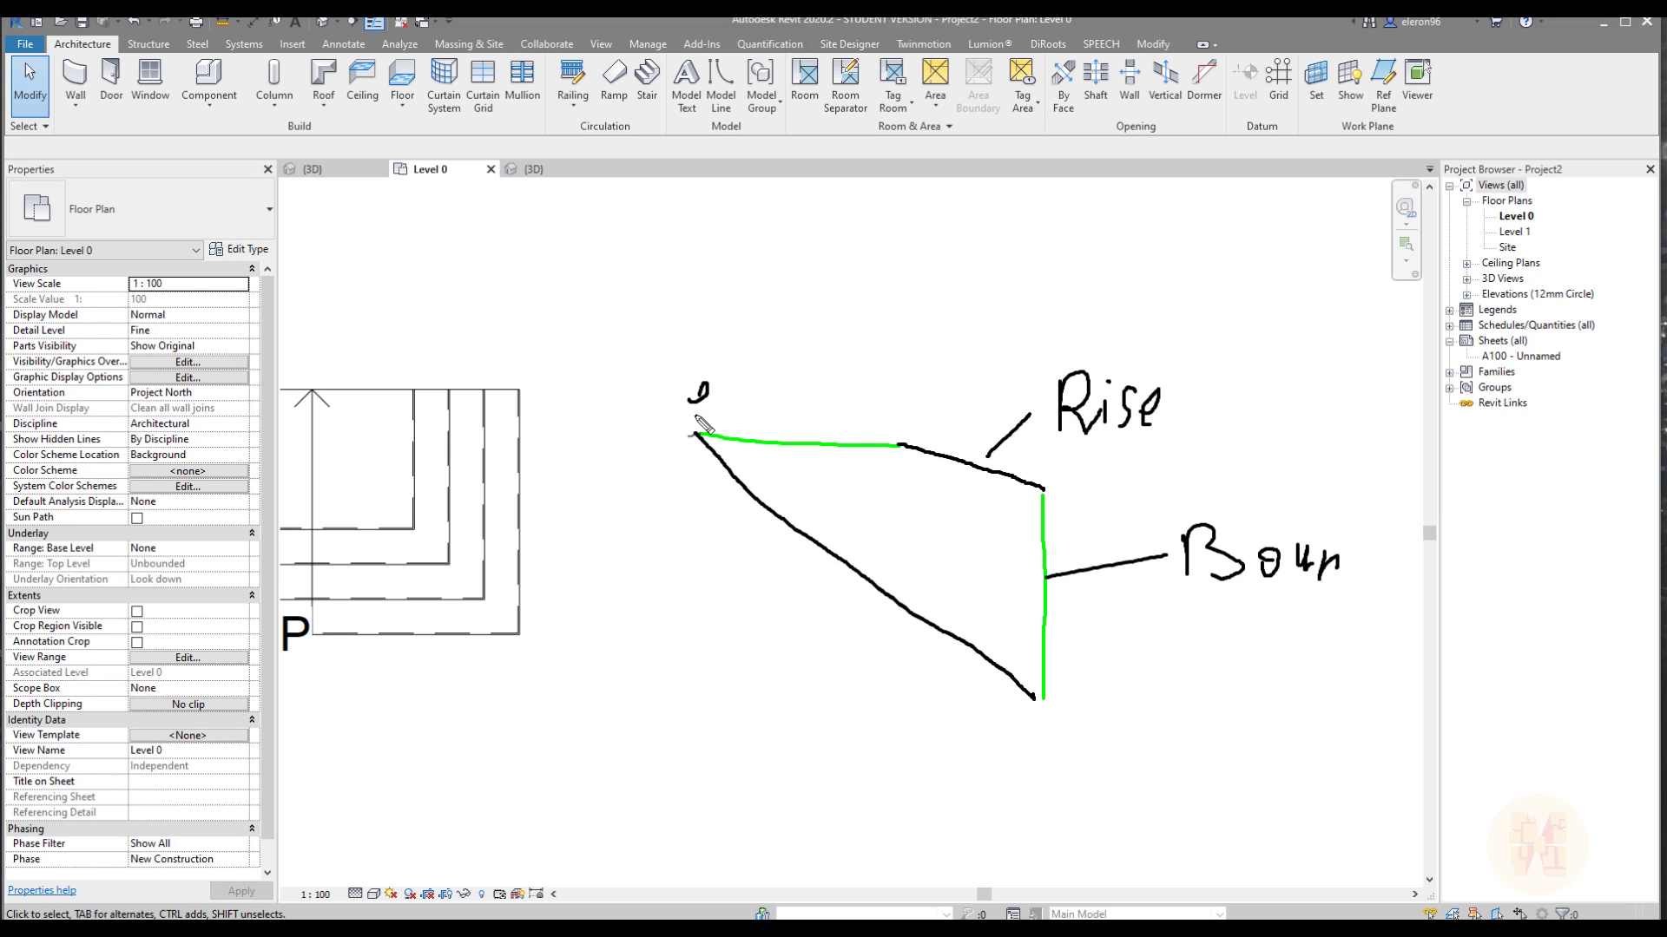
left_click_drag(1053, 697, 1067, 733)
left_click_drag(1066, 480, 1087, 512)
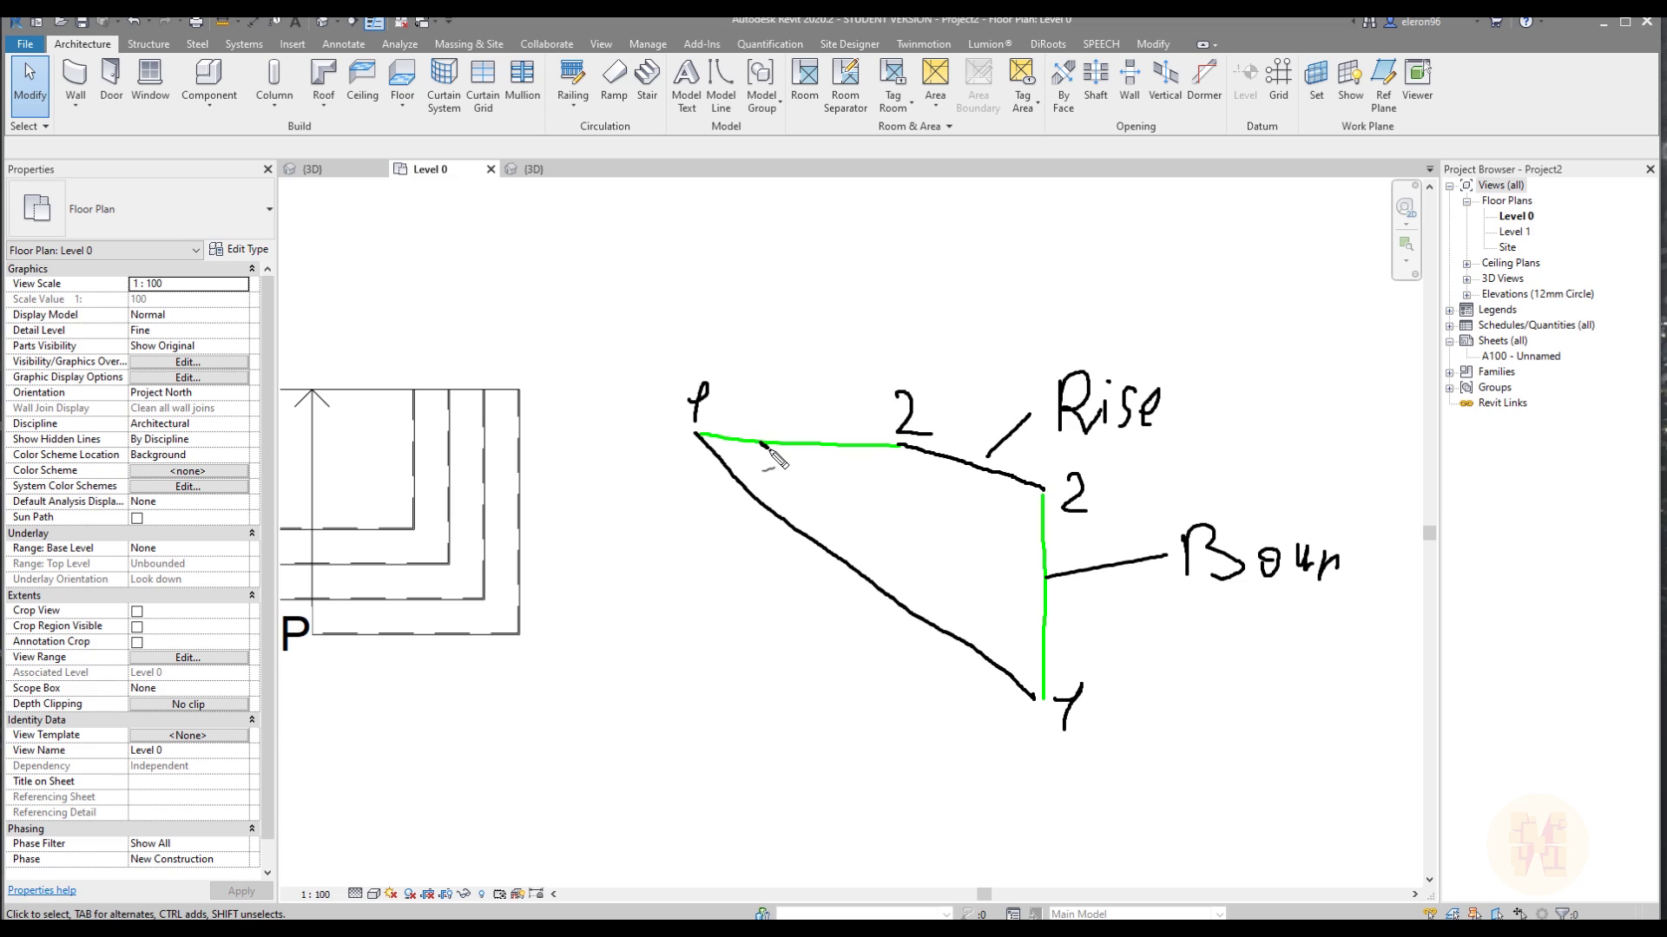
left_click_drag(942, 584, 1030, 612)
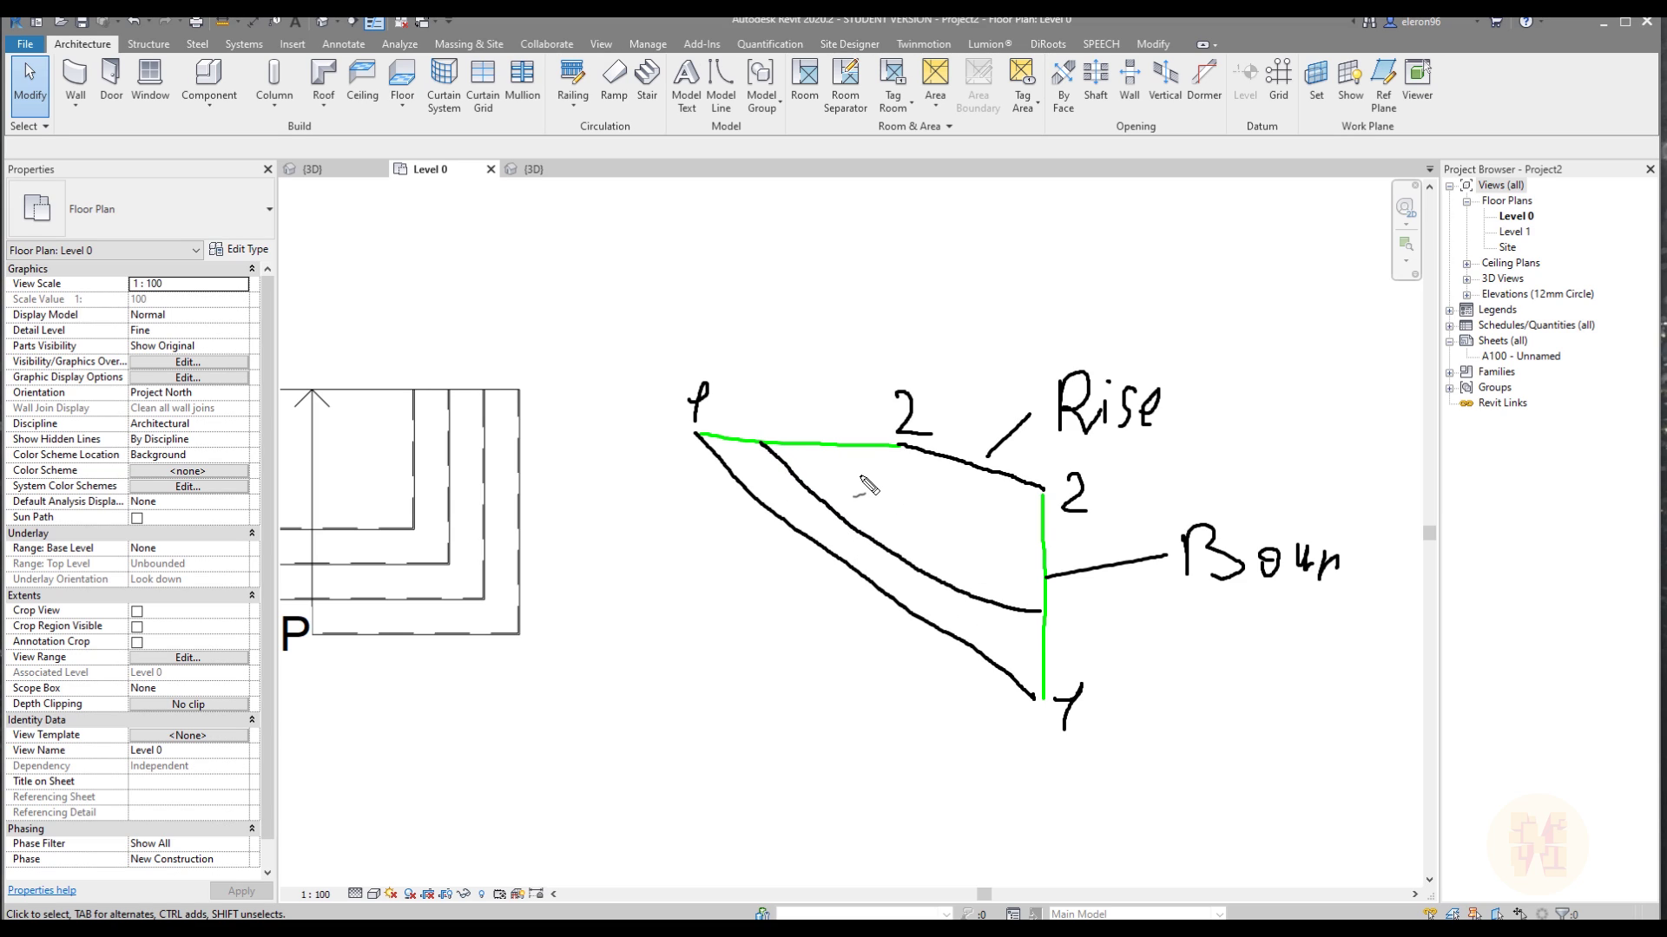
left_click_drag(822, 445, 921, 522)
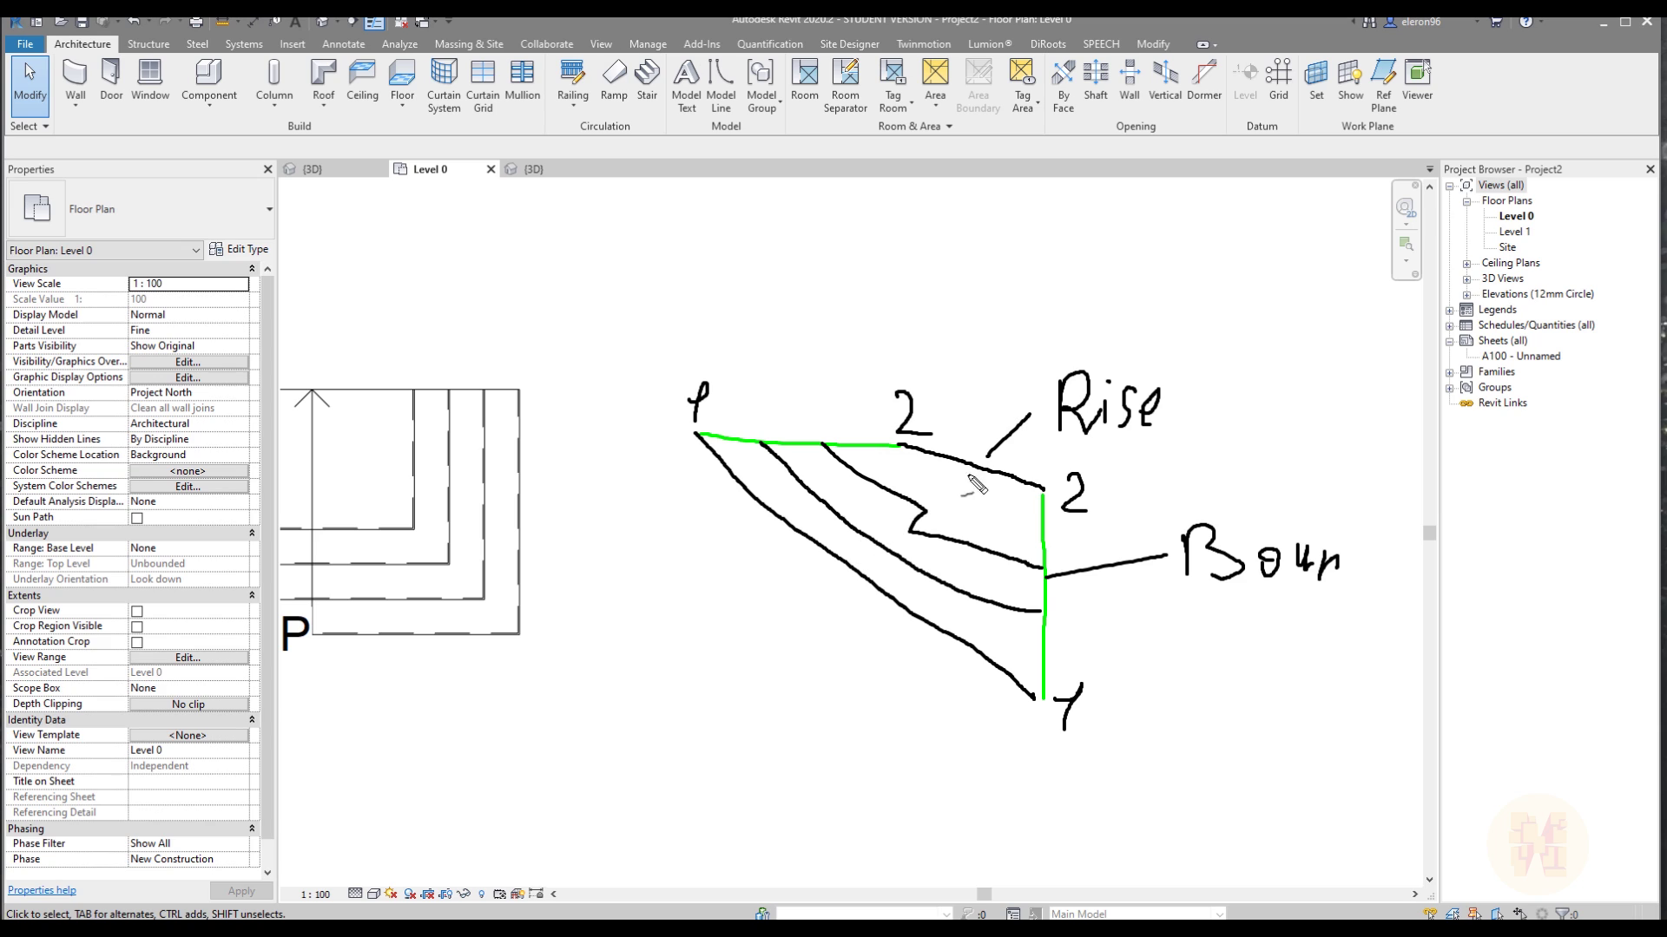
key("e")
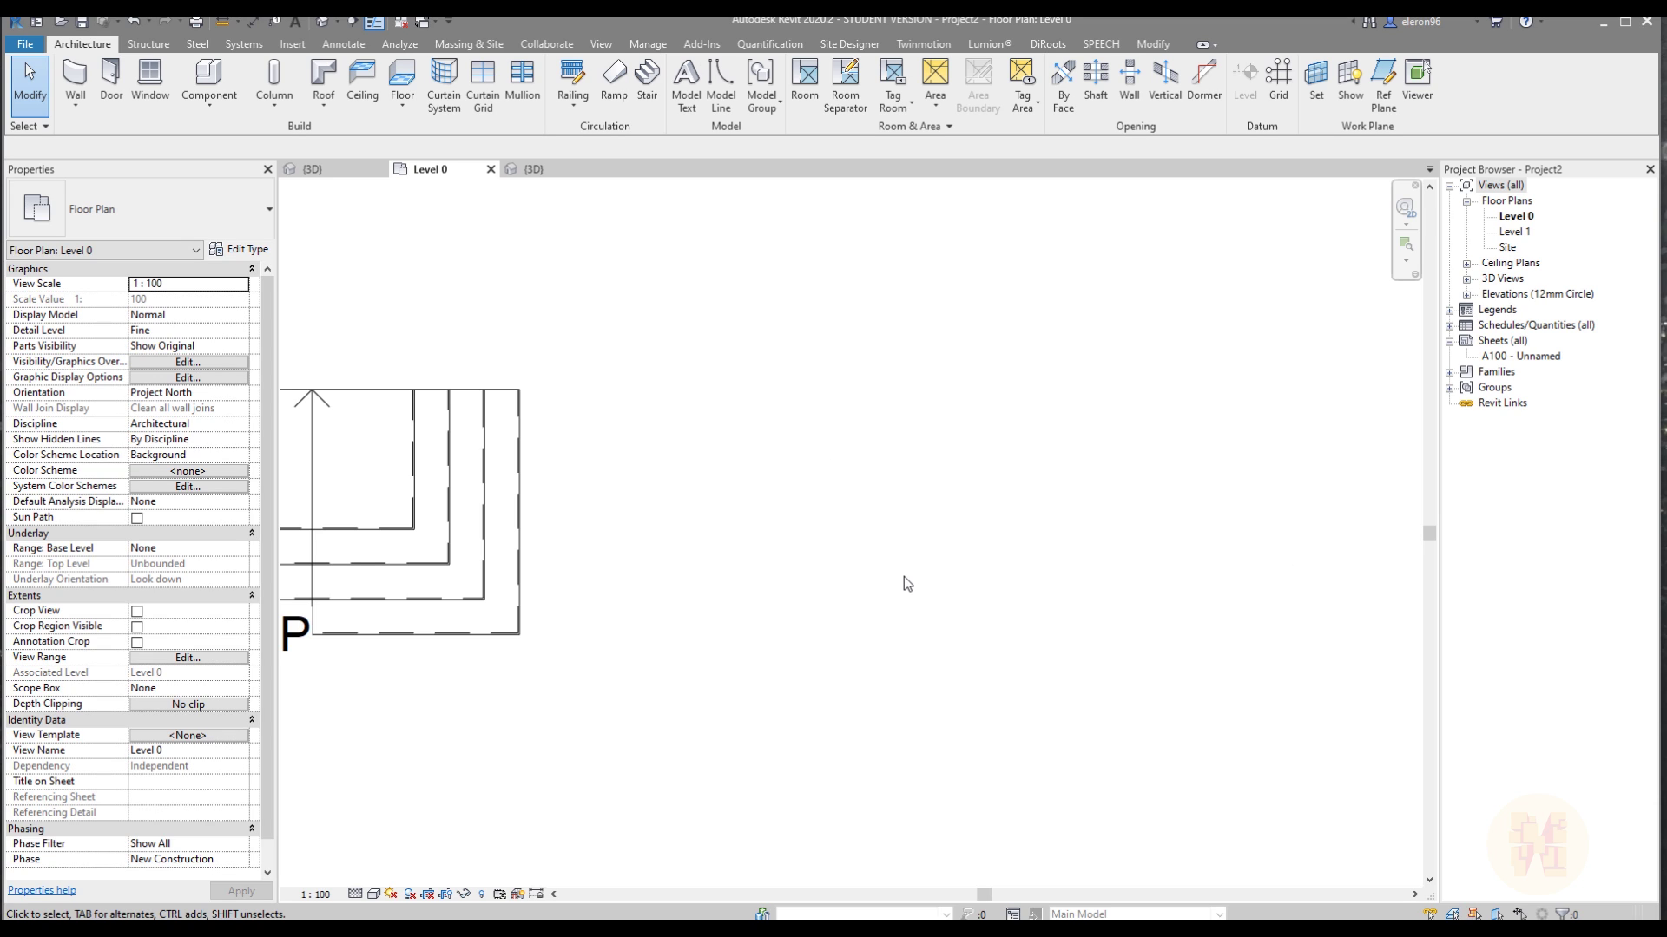
Start a new stair and place a vertical straight run with six risers, 1250 mm long, right of the existing stair.
middle_click_drag(743, 564, 781, 565)
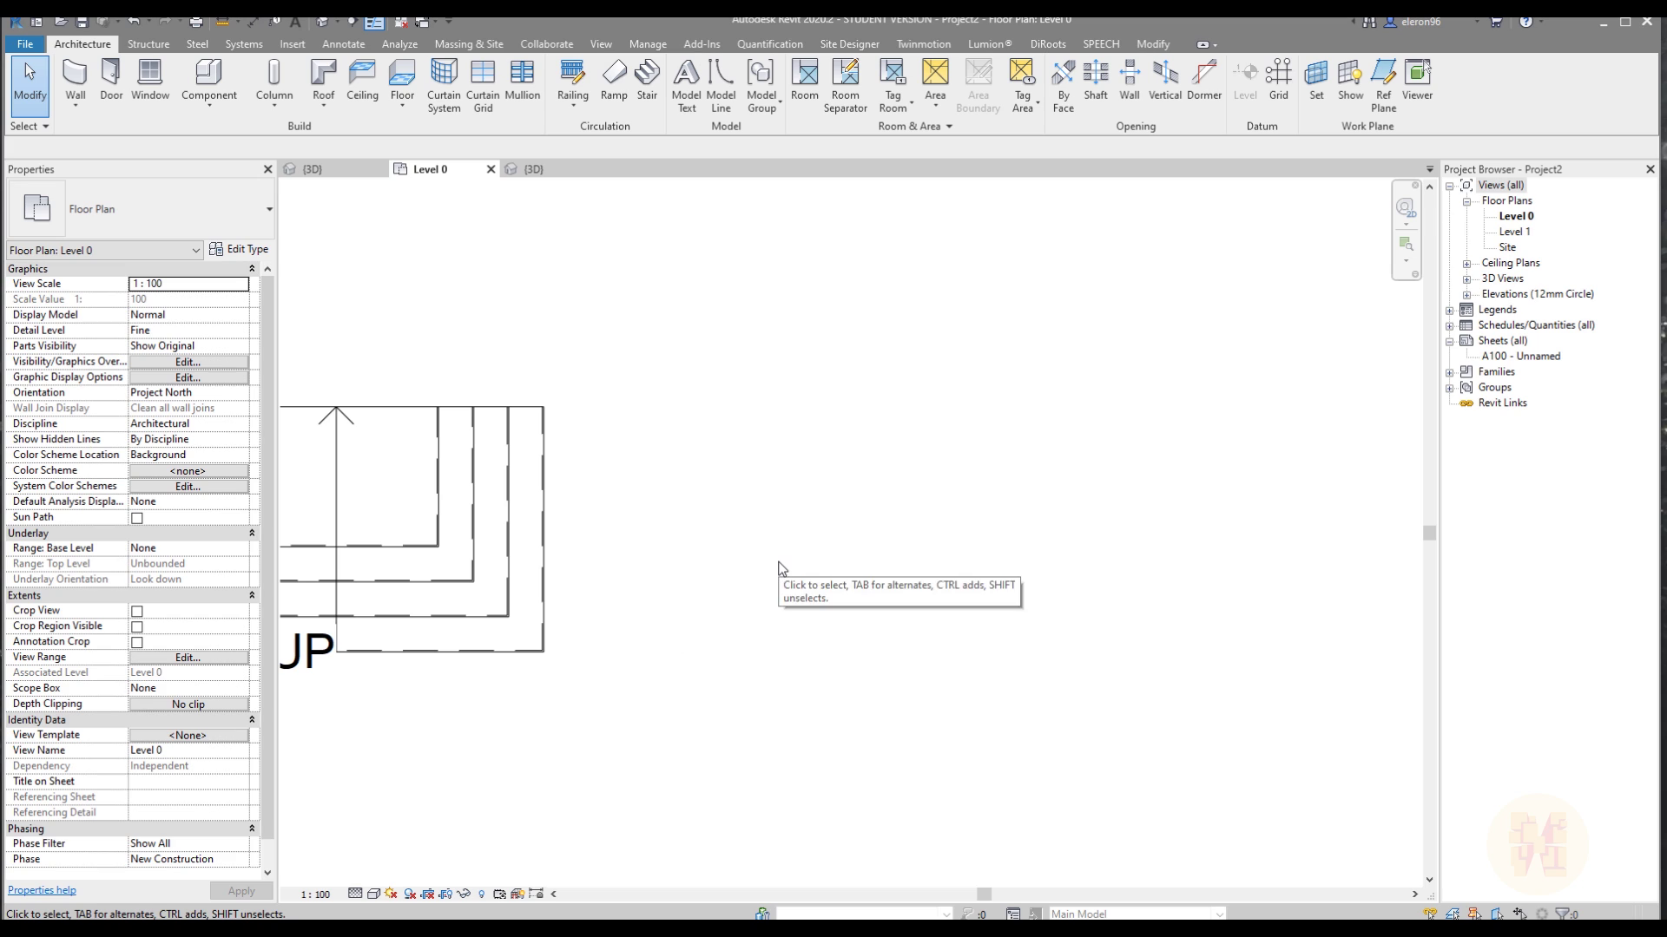
left_click(643, 94)
middle_click_drag(800, 451, 737, 434)
left_click(885, 632)
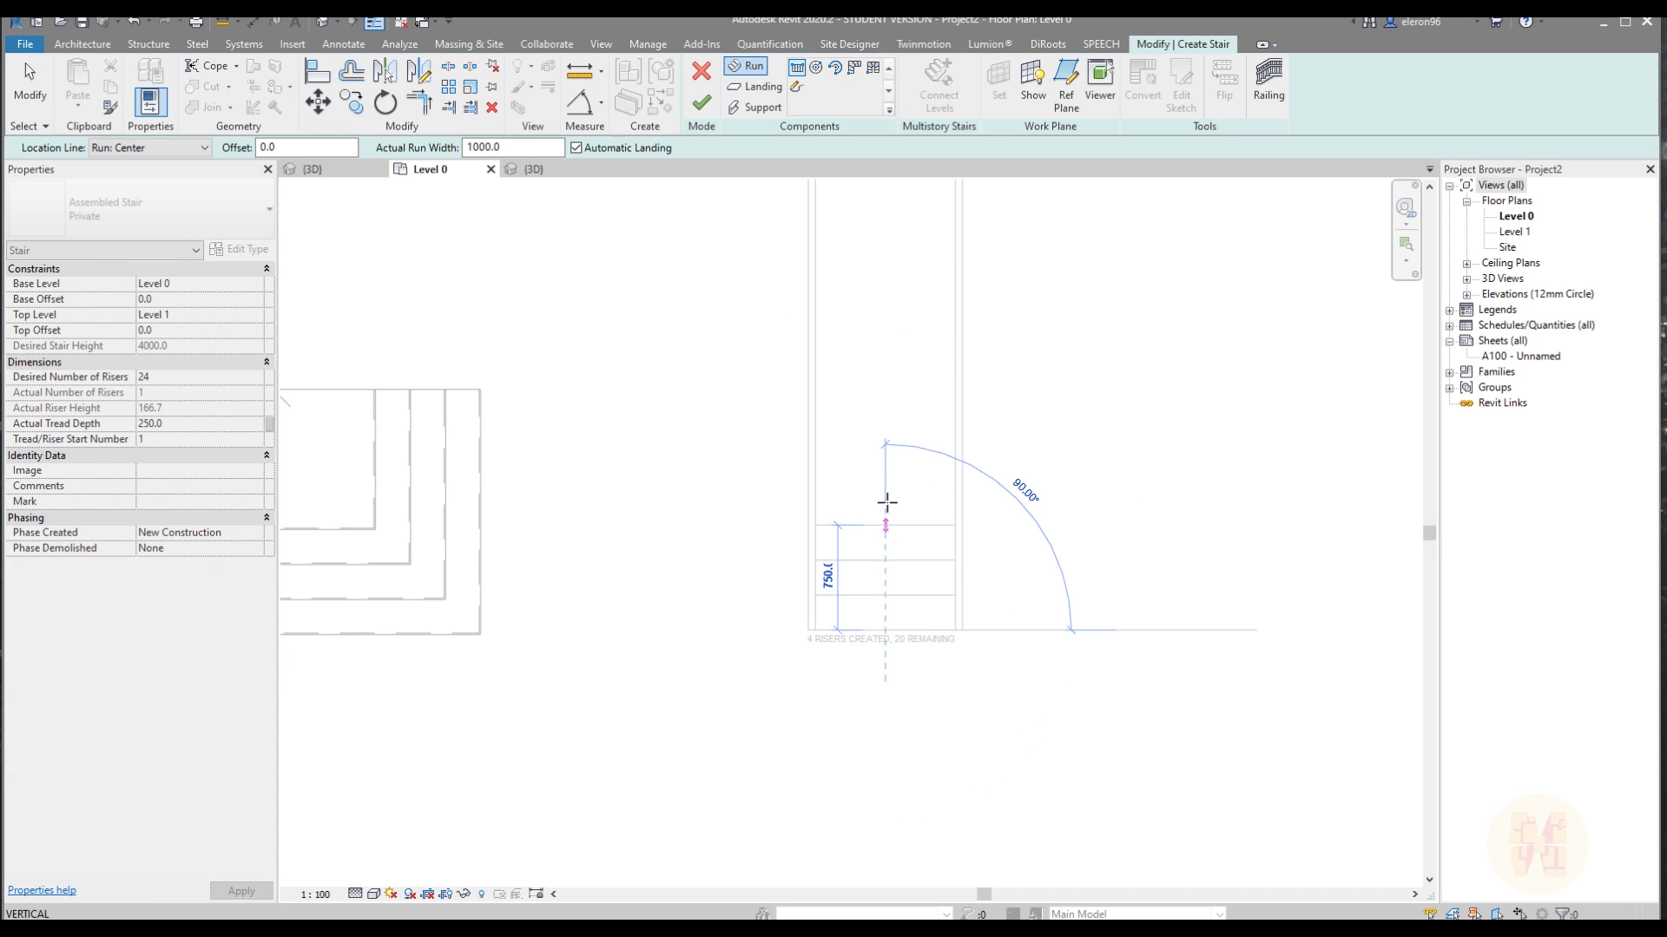
left_click(885, 455)
key("Escape")
Delete the stair supports on both sides of the new run.
left_click_drag(696, 405, 831, 733)
key("Delete")
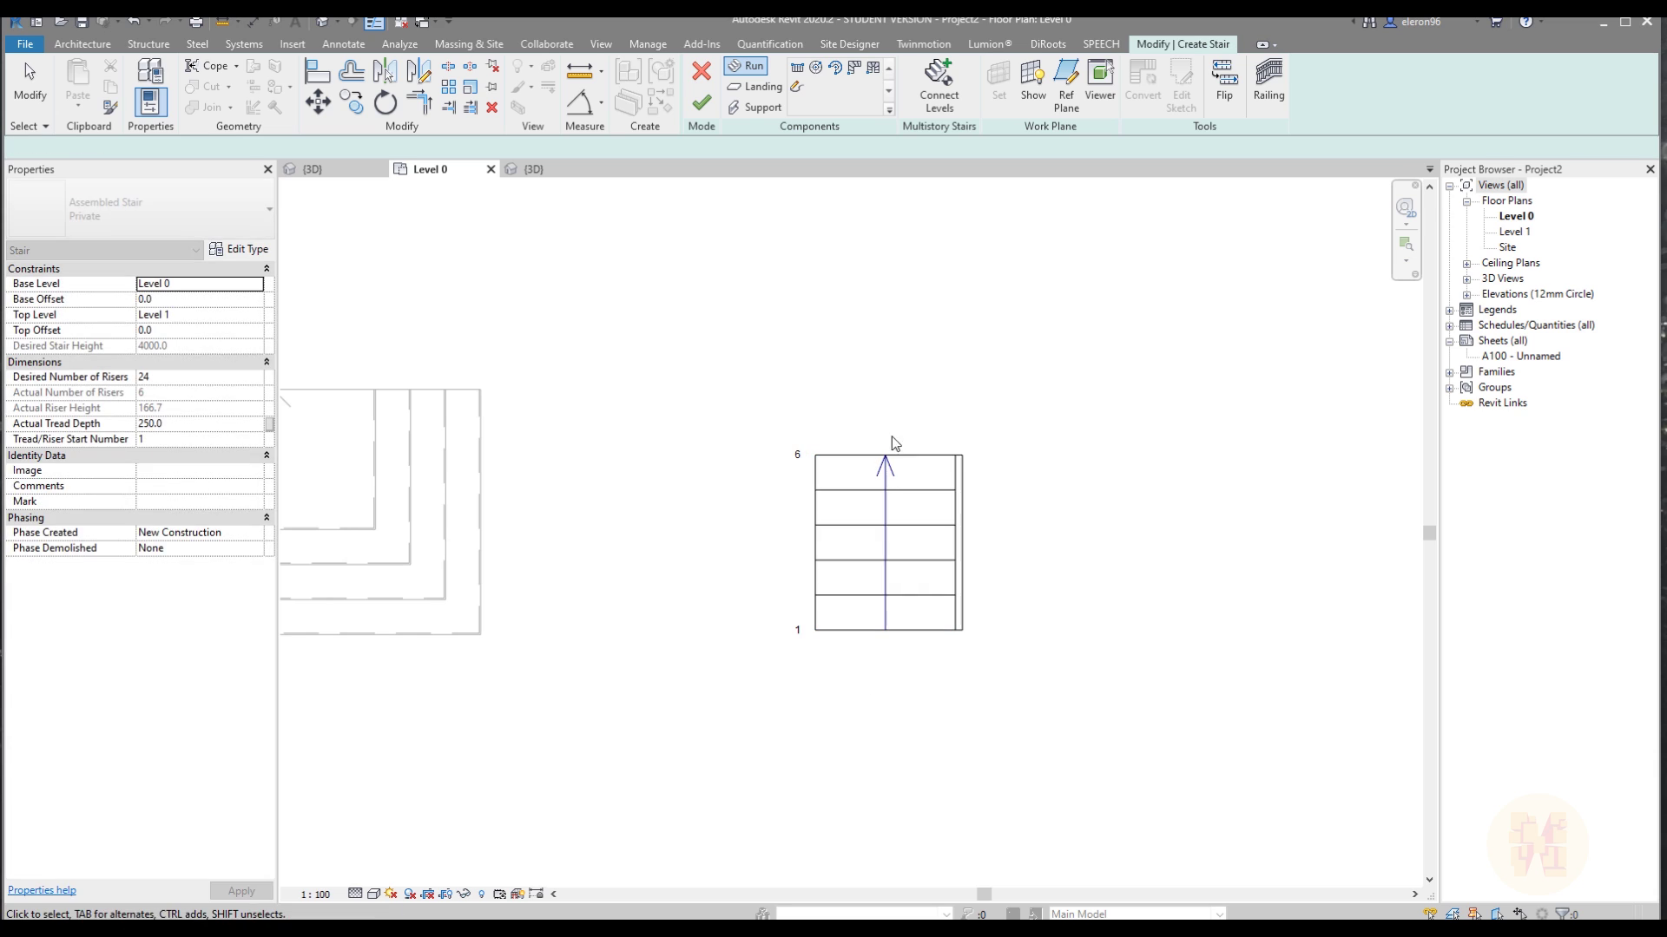
left_click_drag(922, 403, 999, 694)
key("Delete")
middle_click_drag(1047, 623, 941, 583)
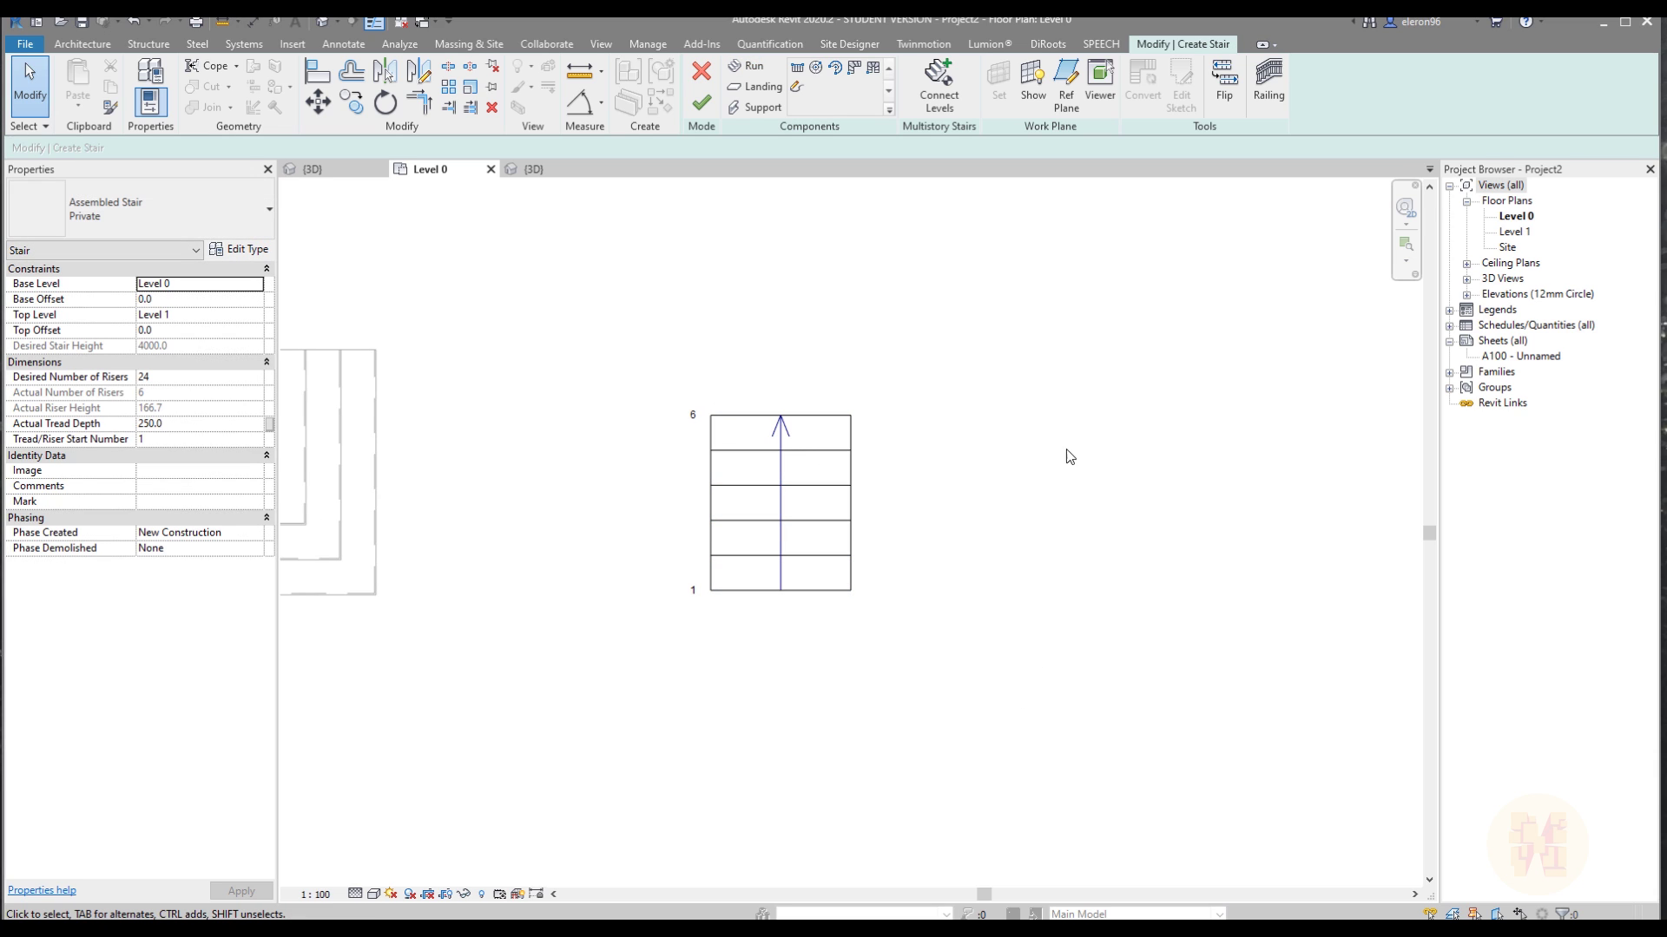
Convert the straight run to a custom sketch-based run and open its sketch for editing.
left_click(811, 456)
left_click(1142, 83)
left_click(827, 578)
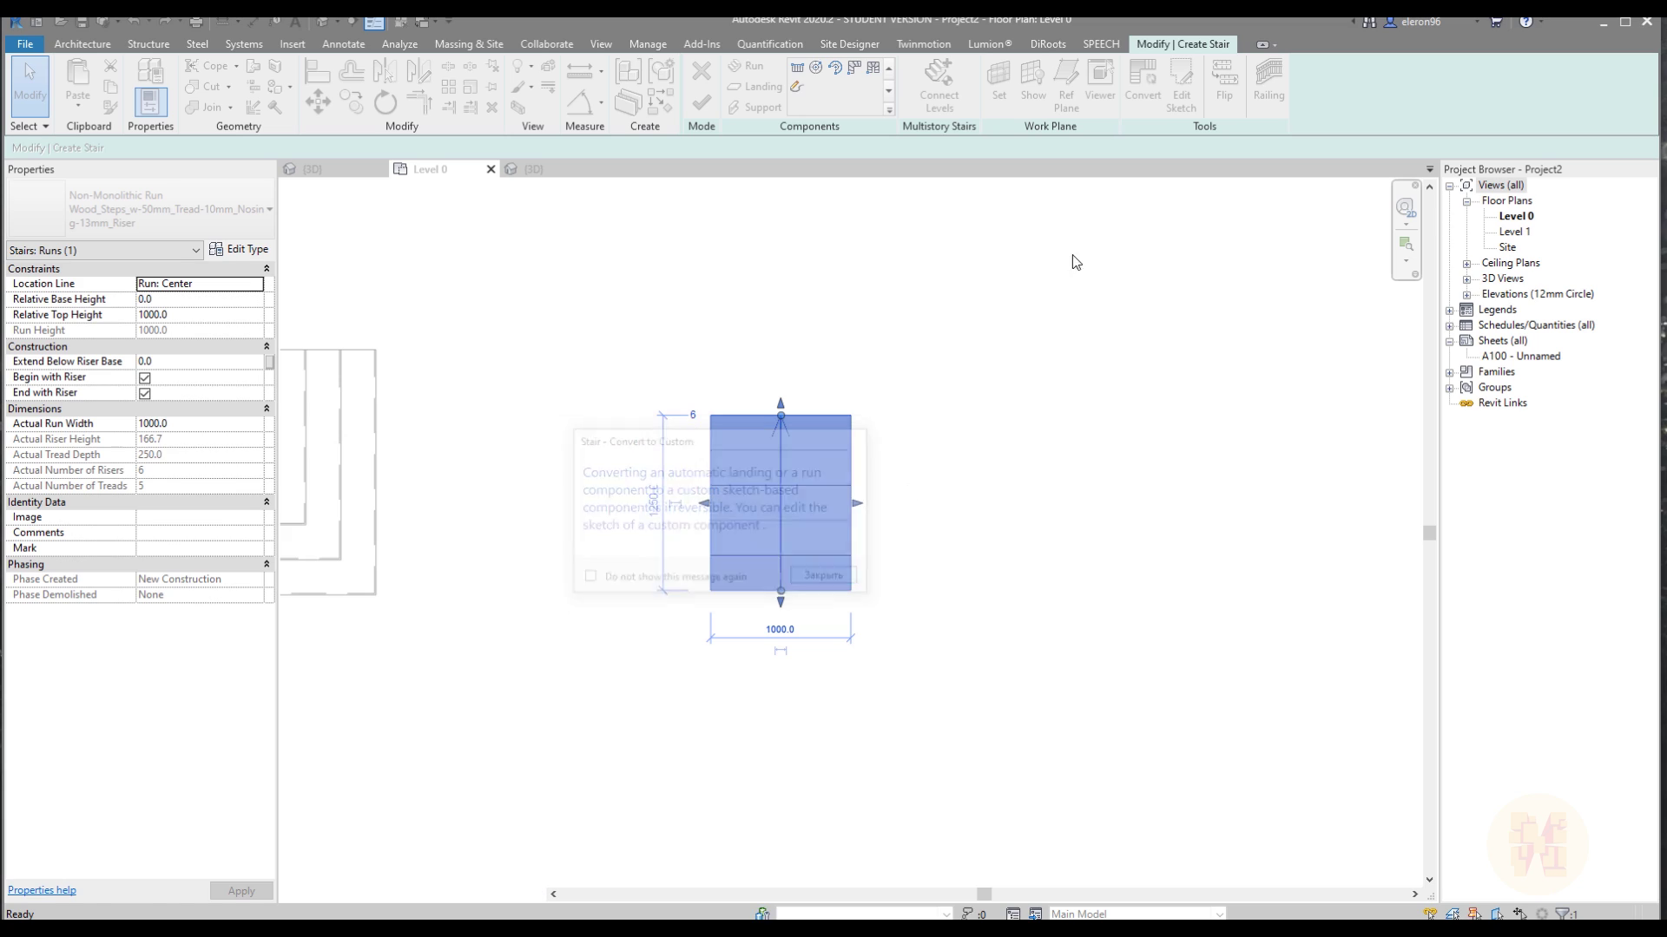
left_click(1181, 86)
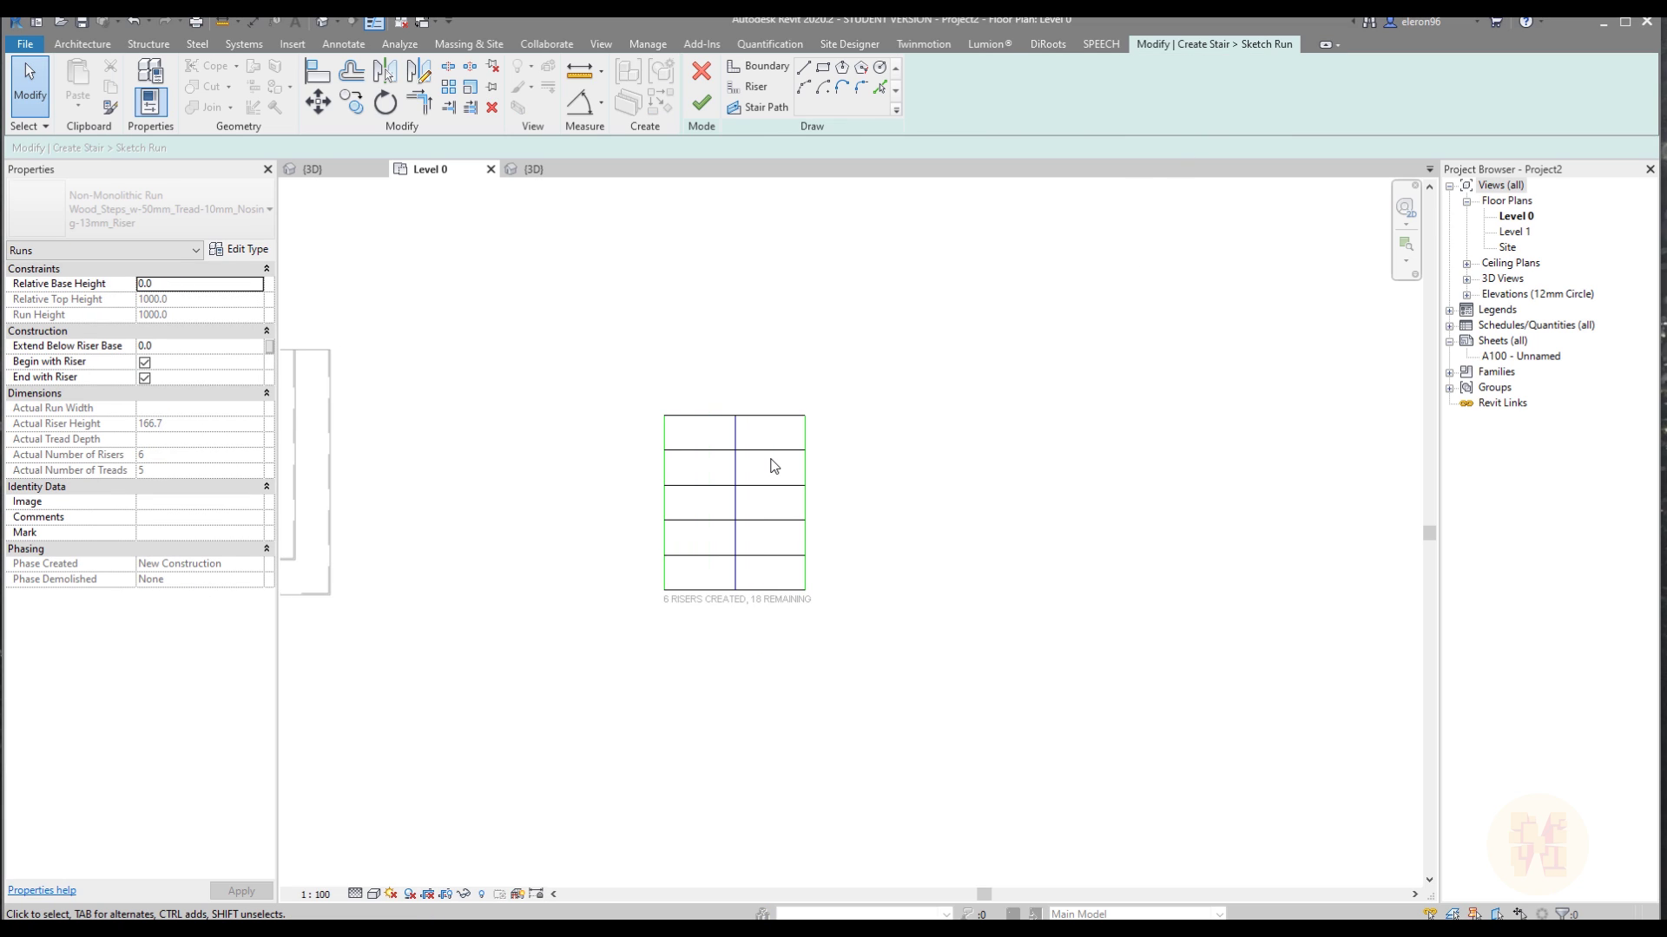
Delete all lines of the run sketch and draw a boundary circle with a radius of about 1060 mm.
left_click_drag(612, 360, 986, 726)
key("Delete")
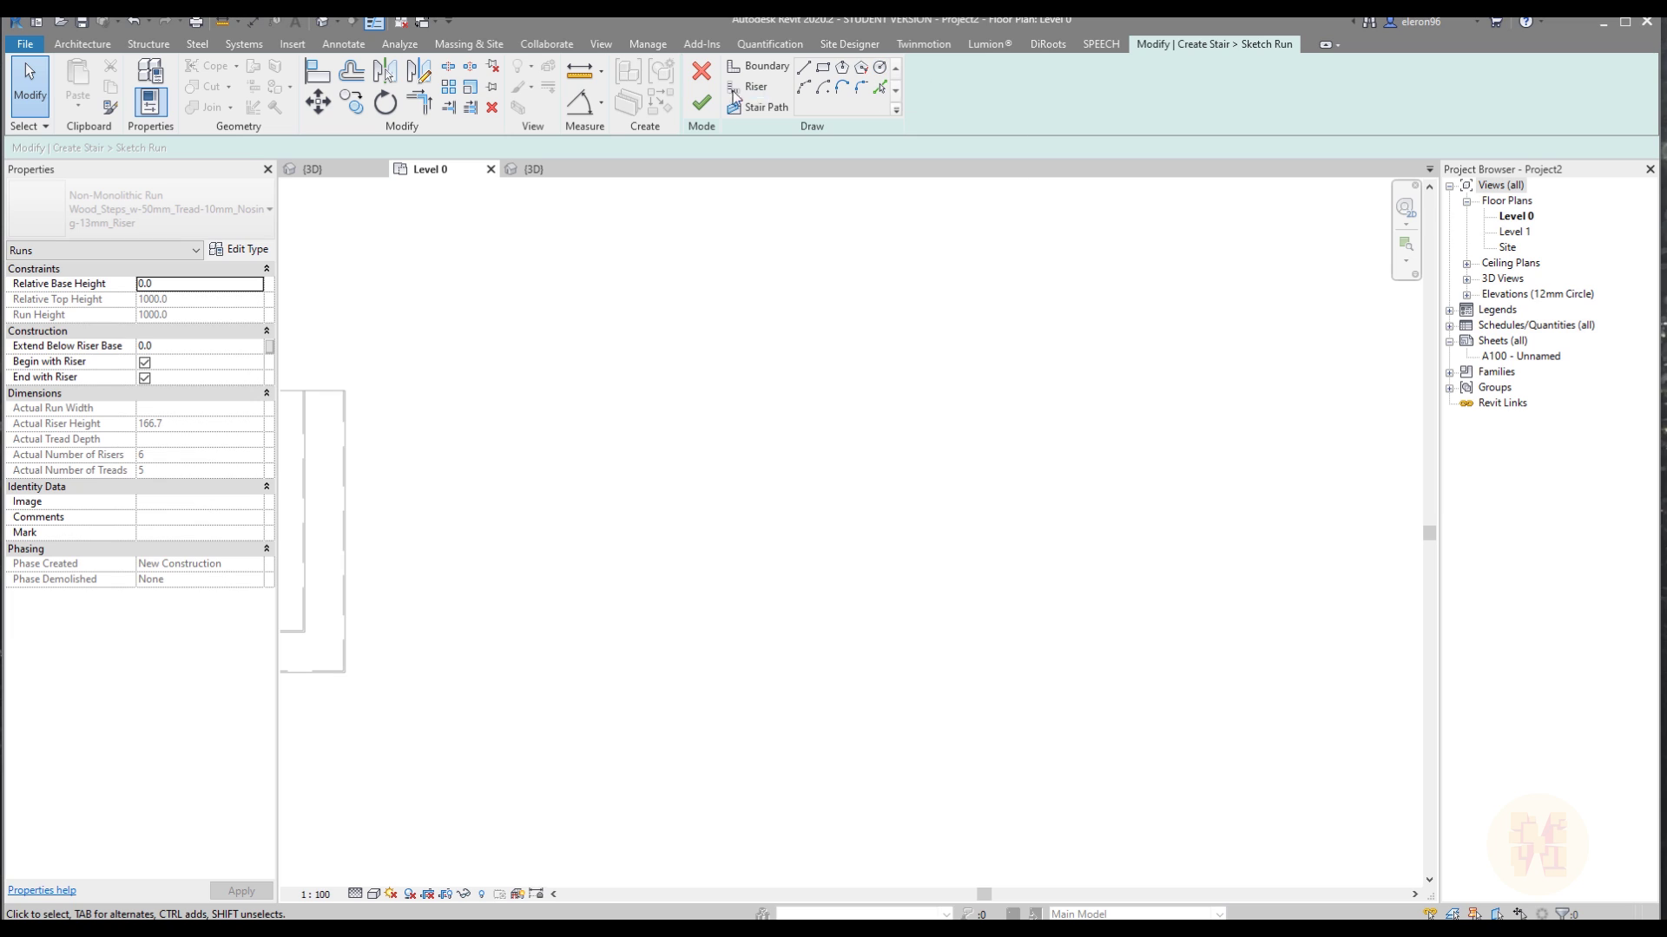
left_click(757, 66)
left_click(880, 67)
left_click(900, 469)
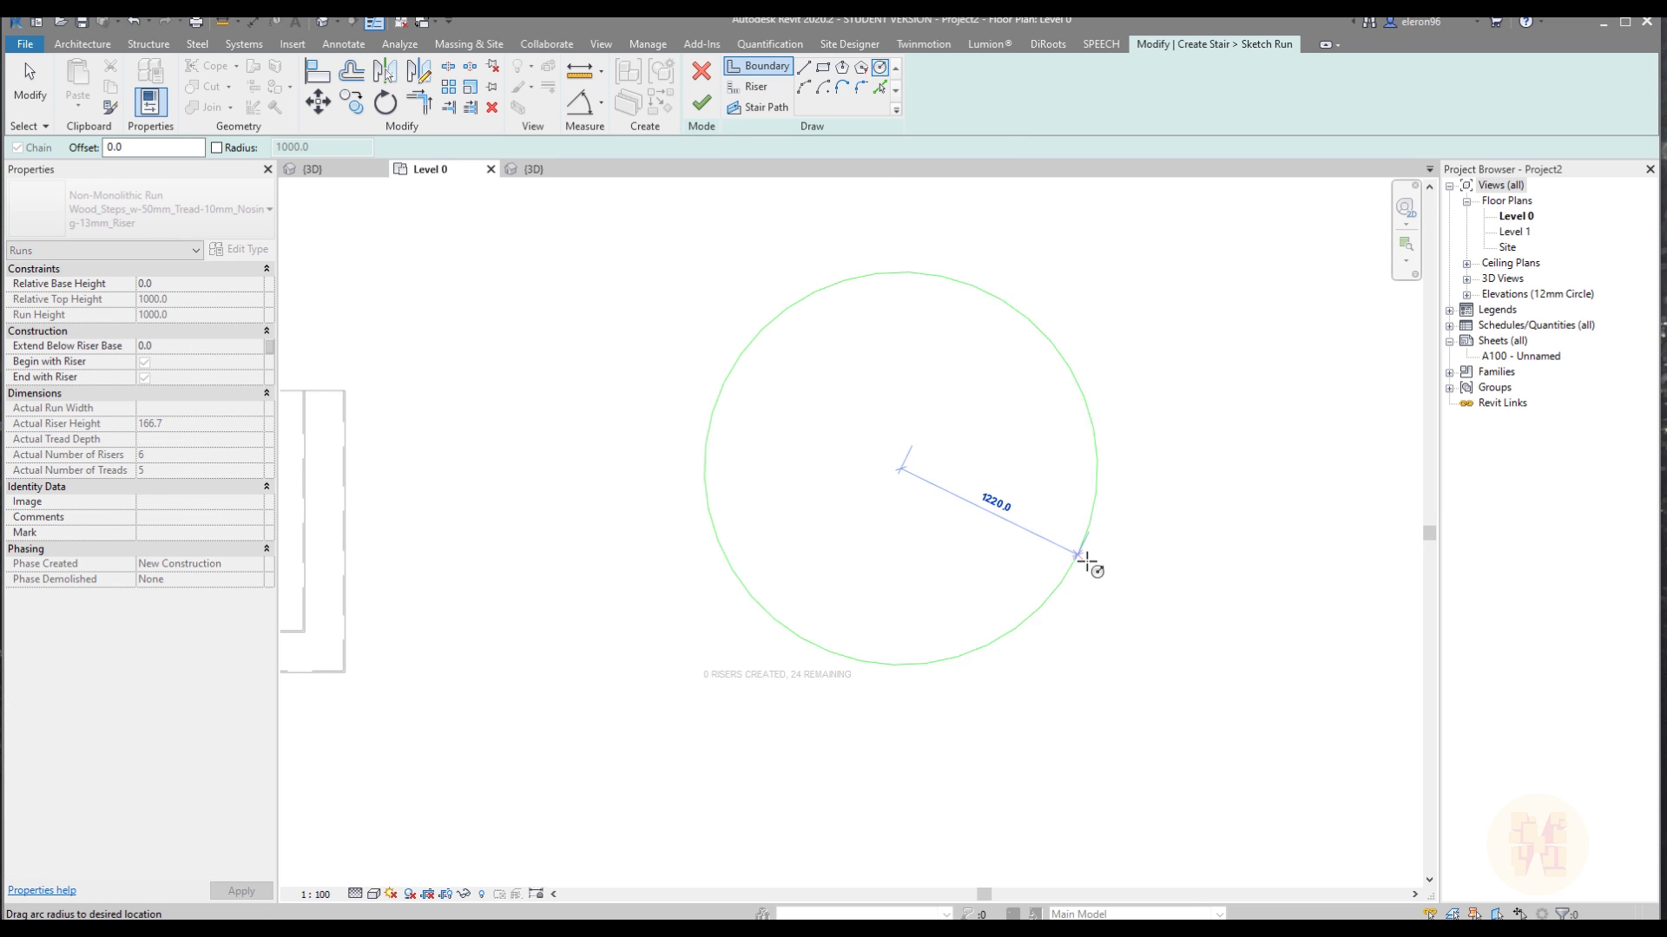
left_click(1071, 470)
middle_click_drag(1109, 484, 1014, 494)
Delete the upper half of the boundary circle, keeping the lower semicircle.
key("Escape")
key("Escape")
left_click(859, 319)
key("Delete")
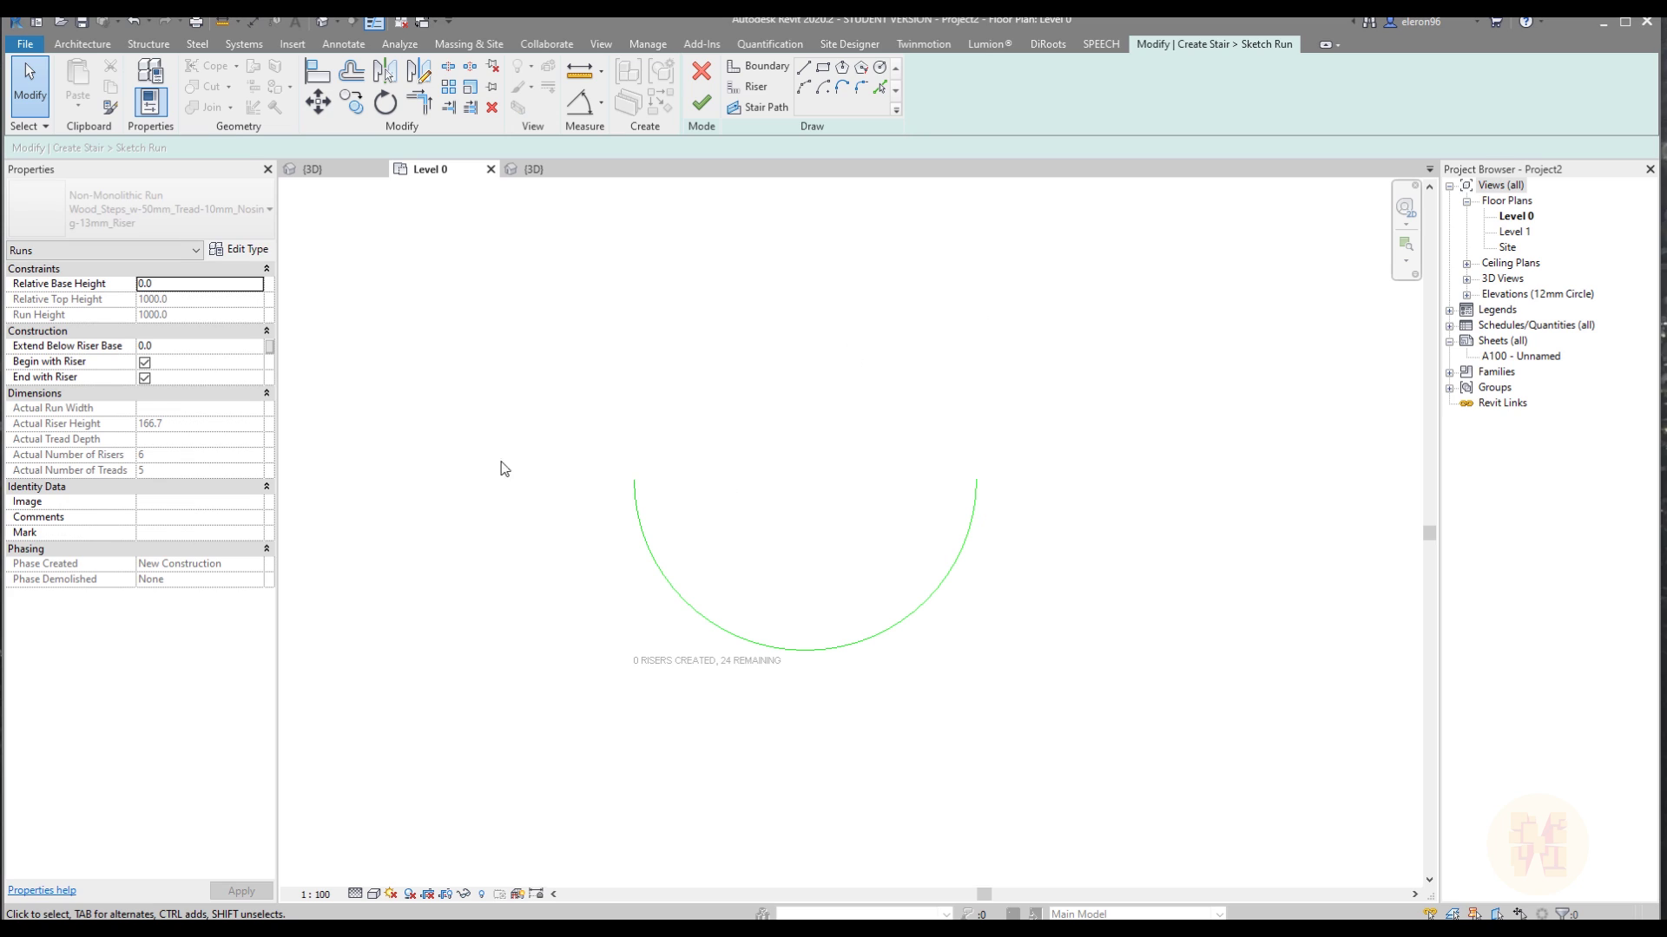
mouse_move(841, 480)
middle_mouse_down()
mouse_move(904, 547)
mouse_move(878, 550)
middle_mouse_up()
scroll(902, 547, "up", 1)
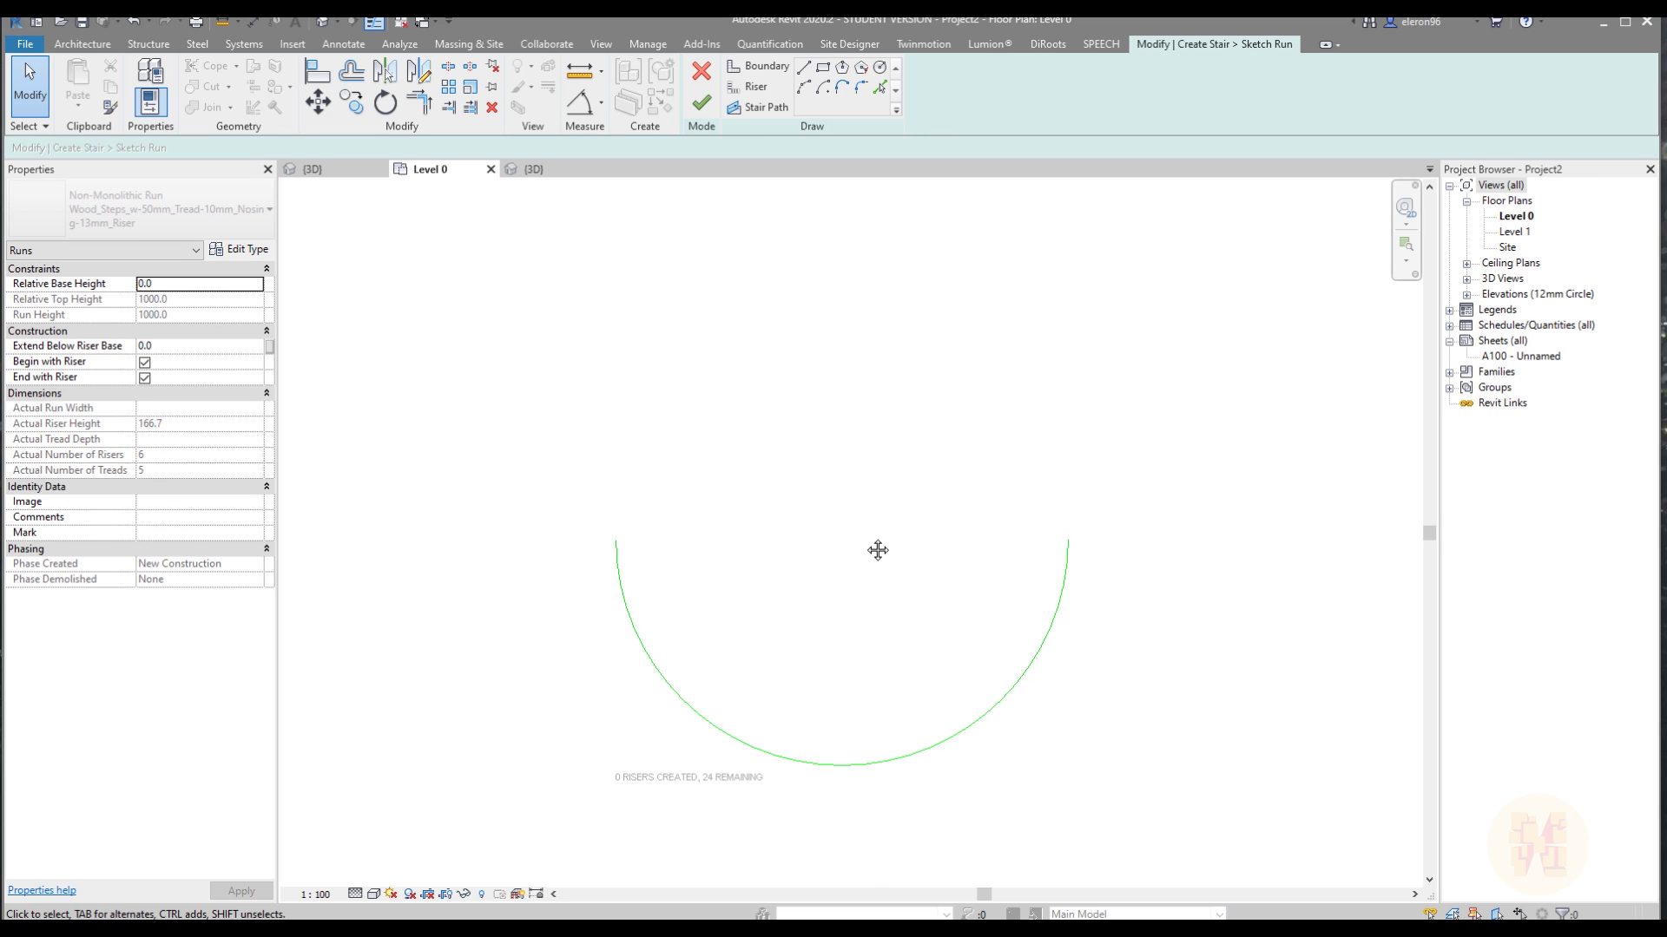
Draw a straight boundary line between the semicircle's two endpoints, 2120 mm long, and undo it.
left_click(803, 71)
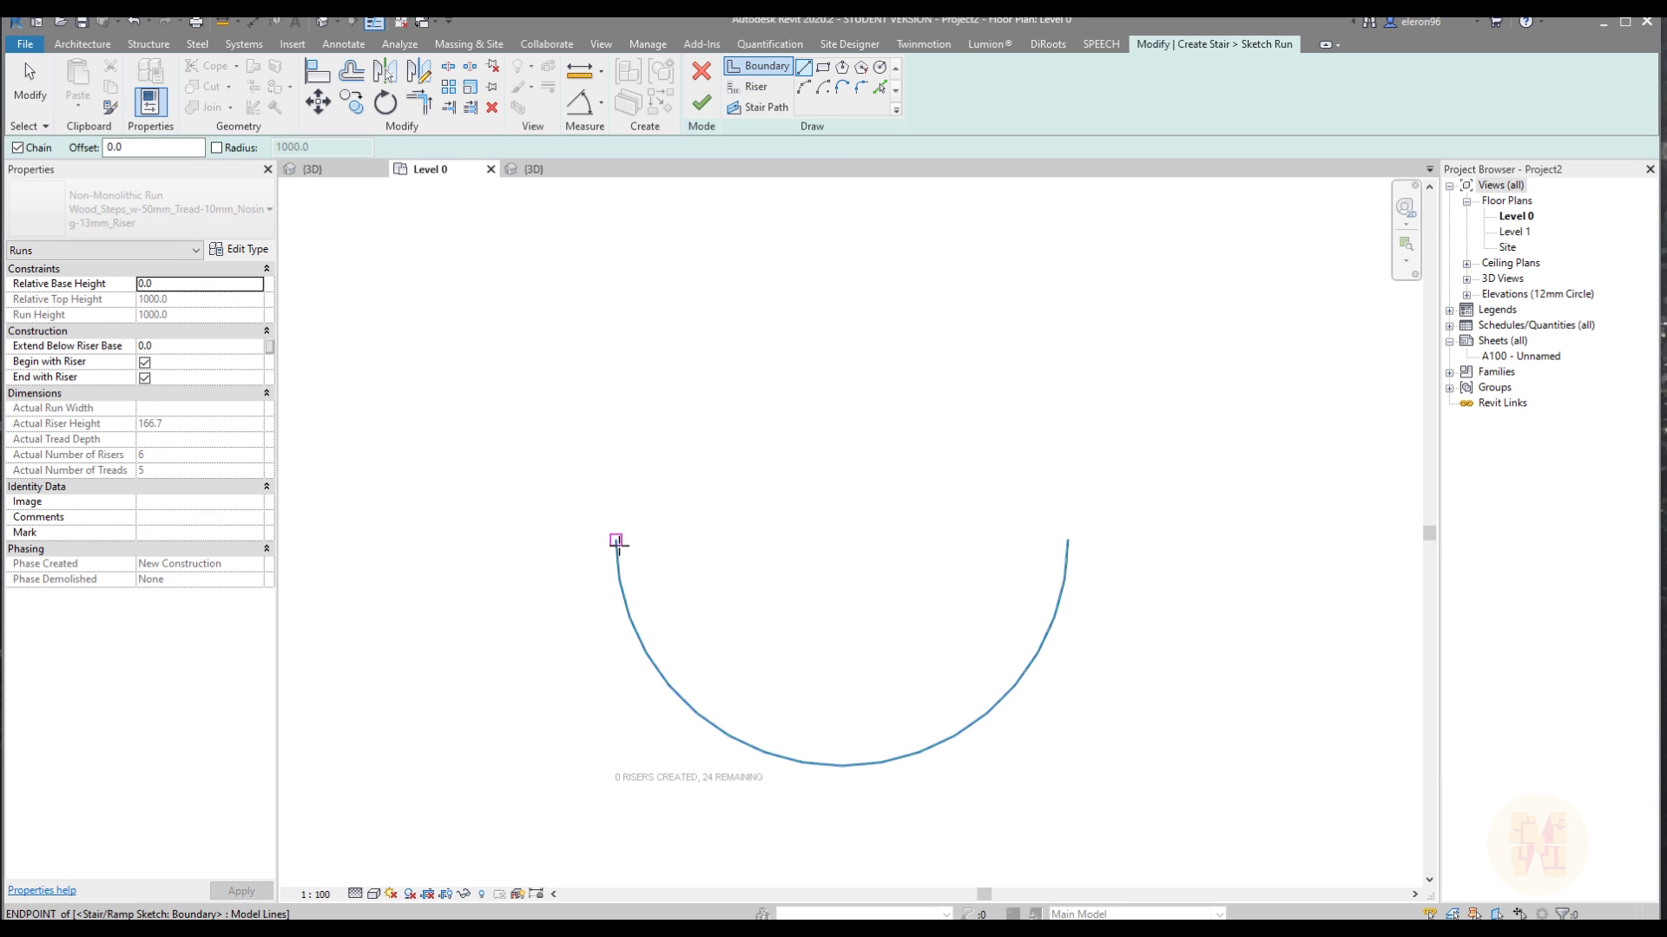
left_click(616, 540)
left_click(1067, 540)
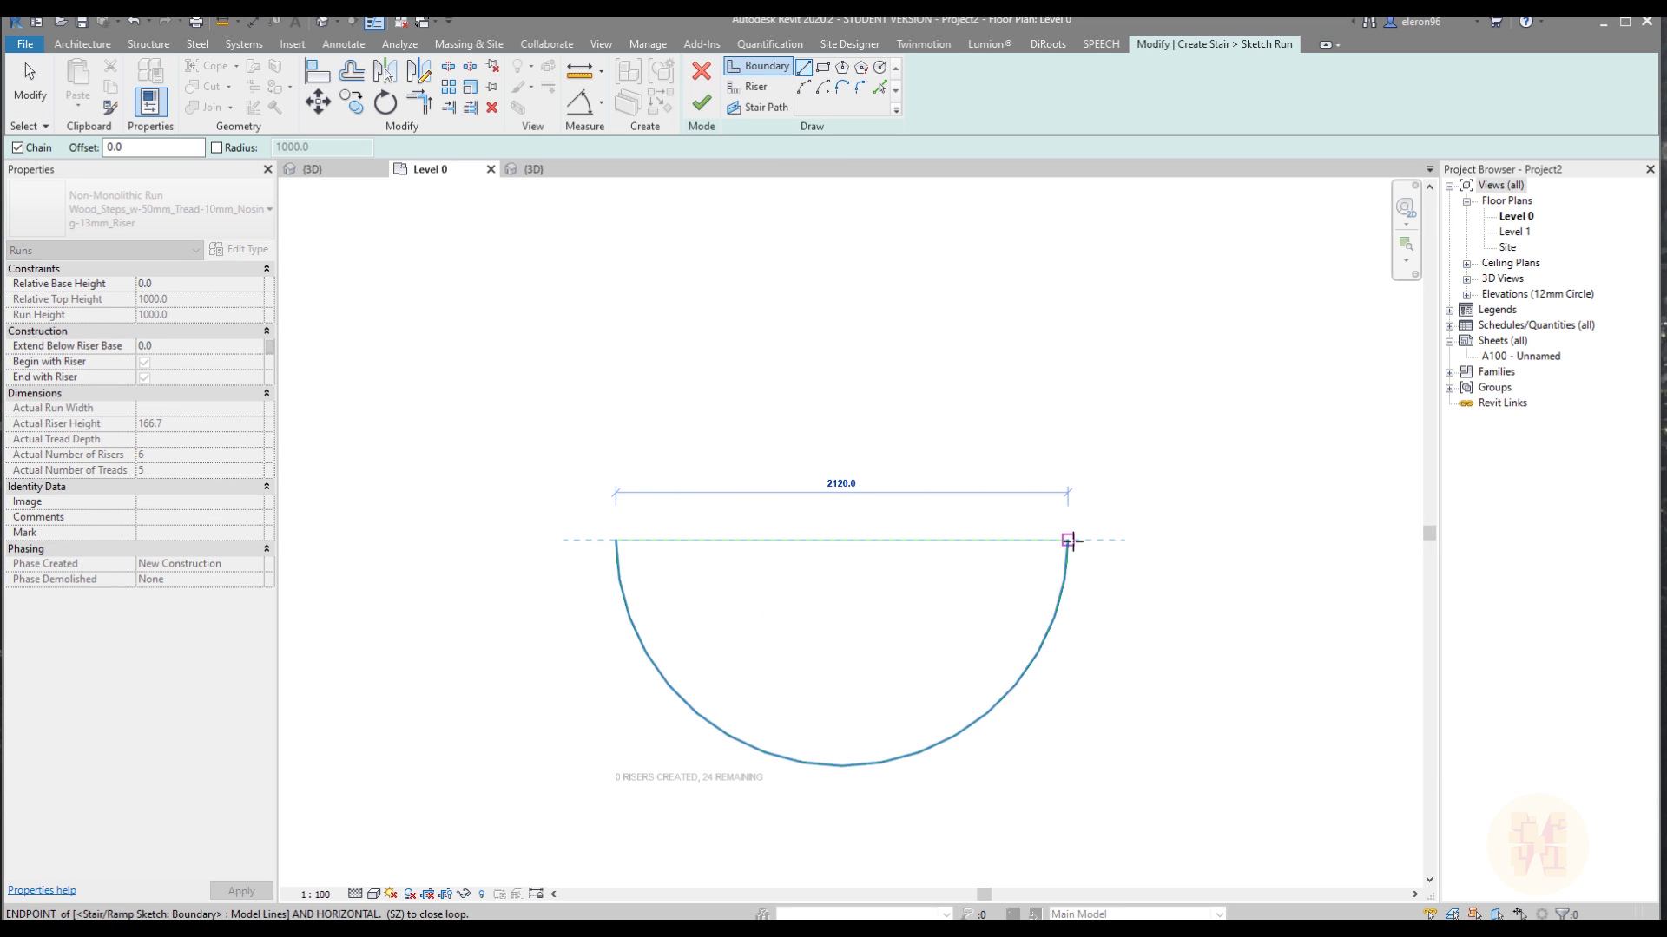
key("Escape")
key("Escape")
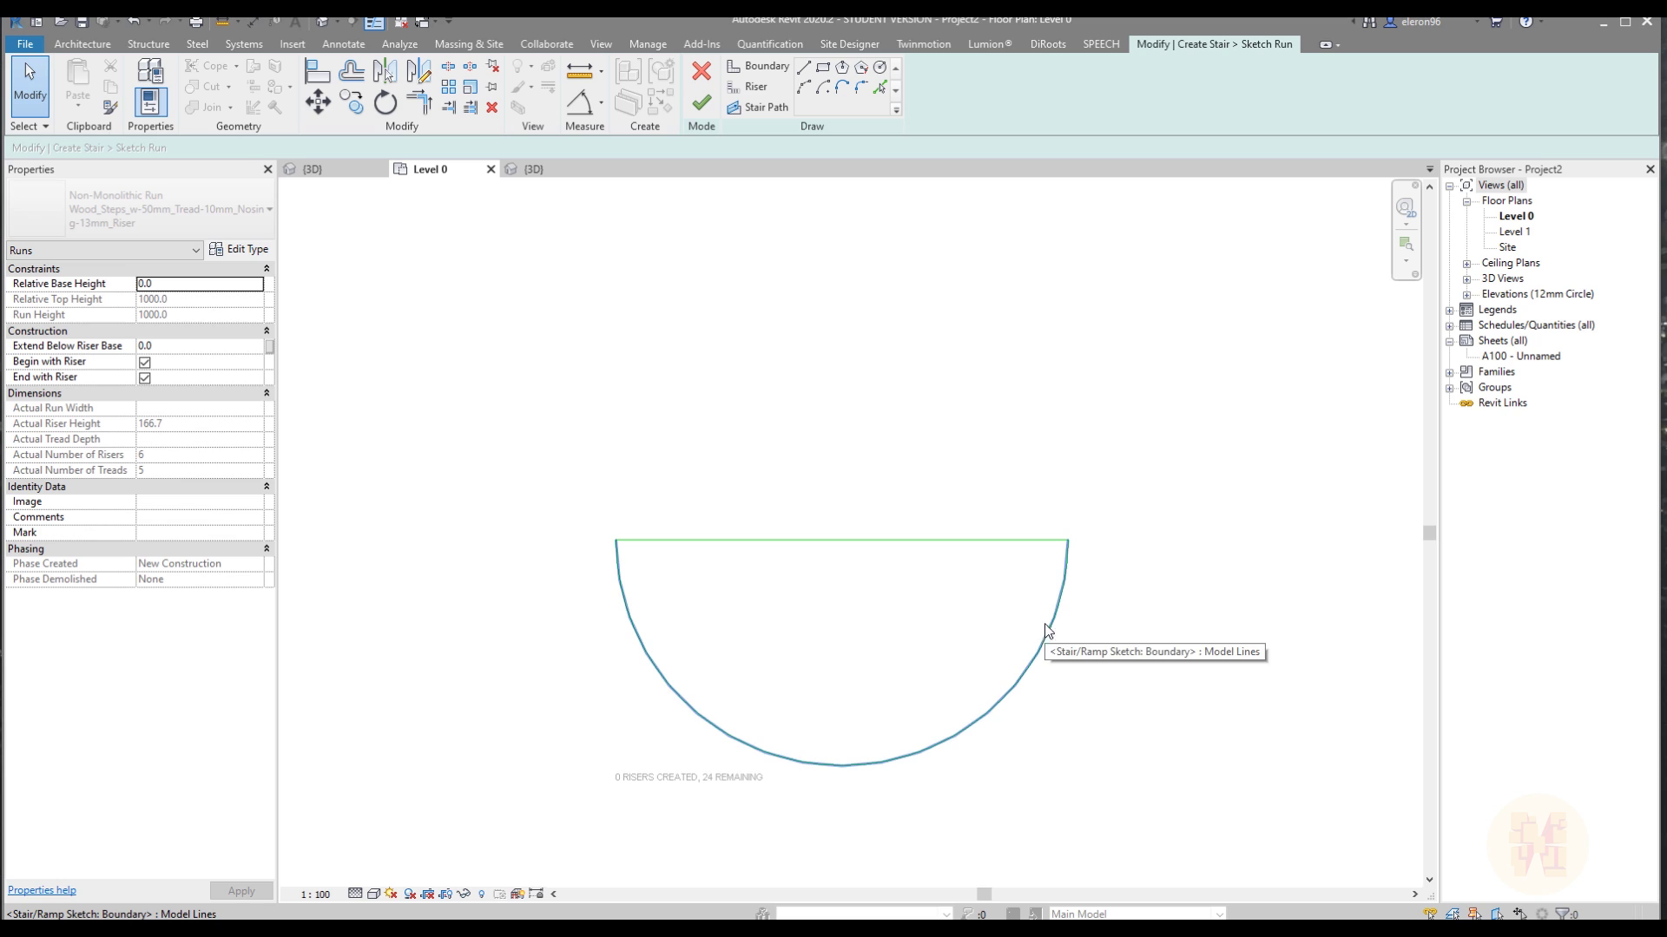
key("ctrl+z")
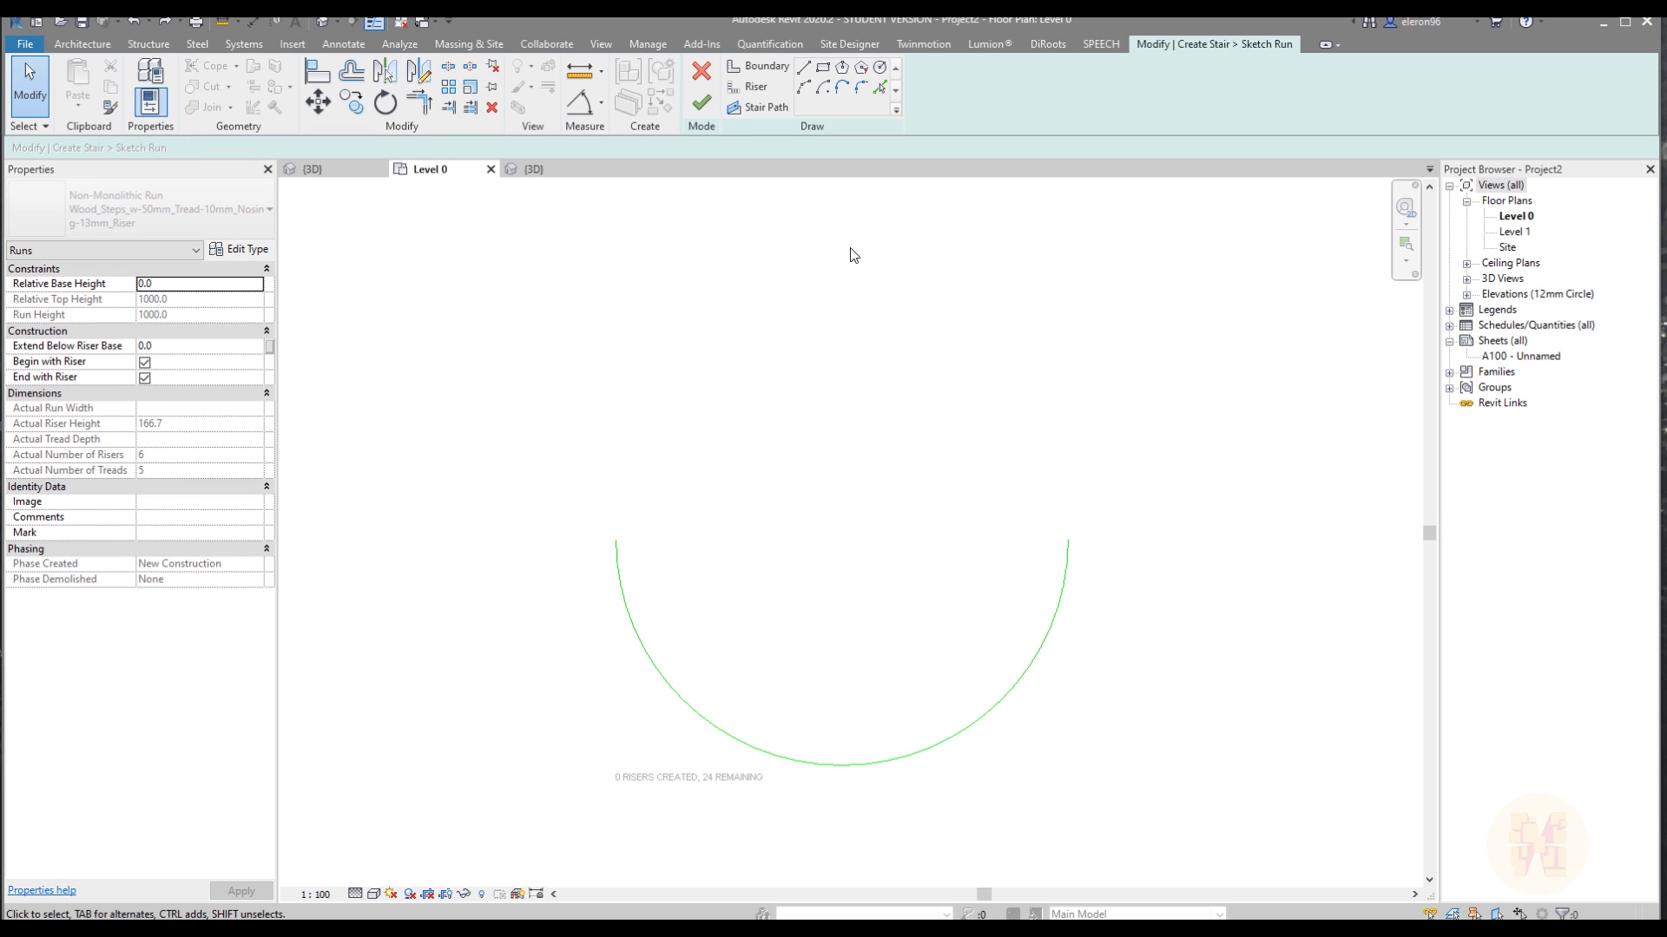
Draw two horizontal boundary lines inward from the semicircle's endpoints, leaving a gap of about 680 mm between them.
left_click(756, 66)
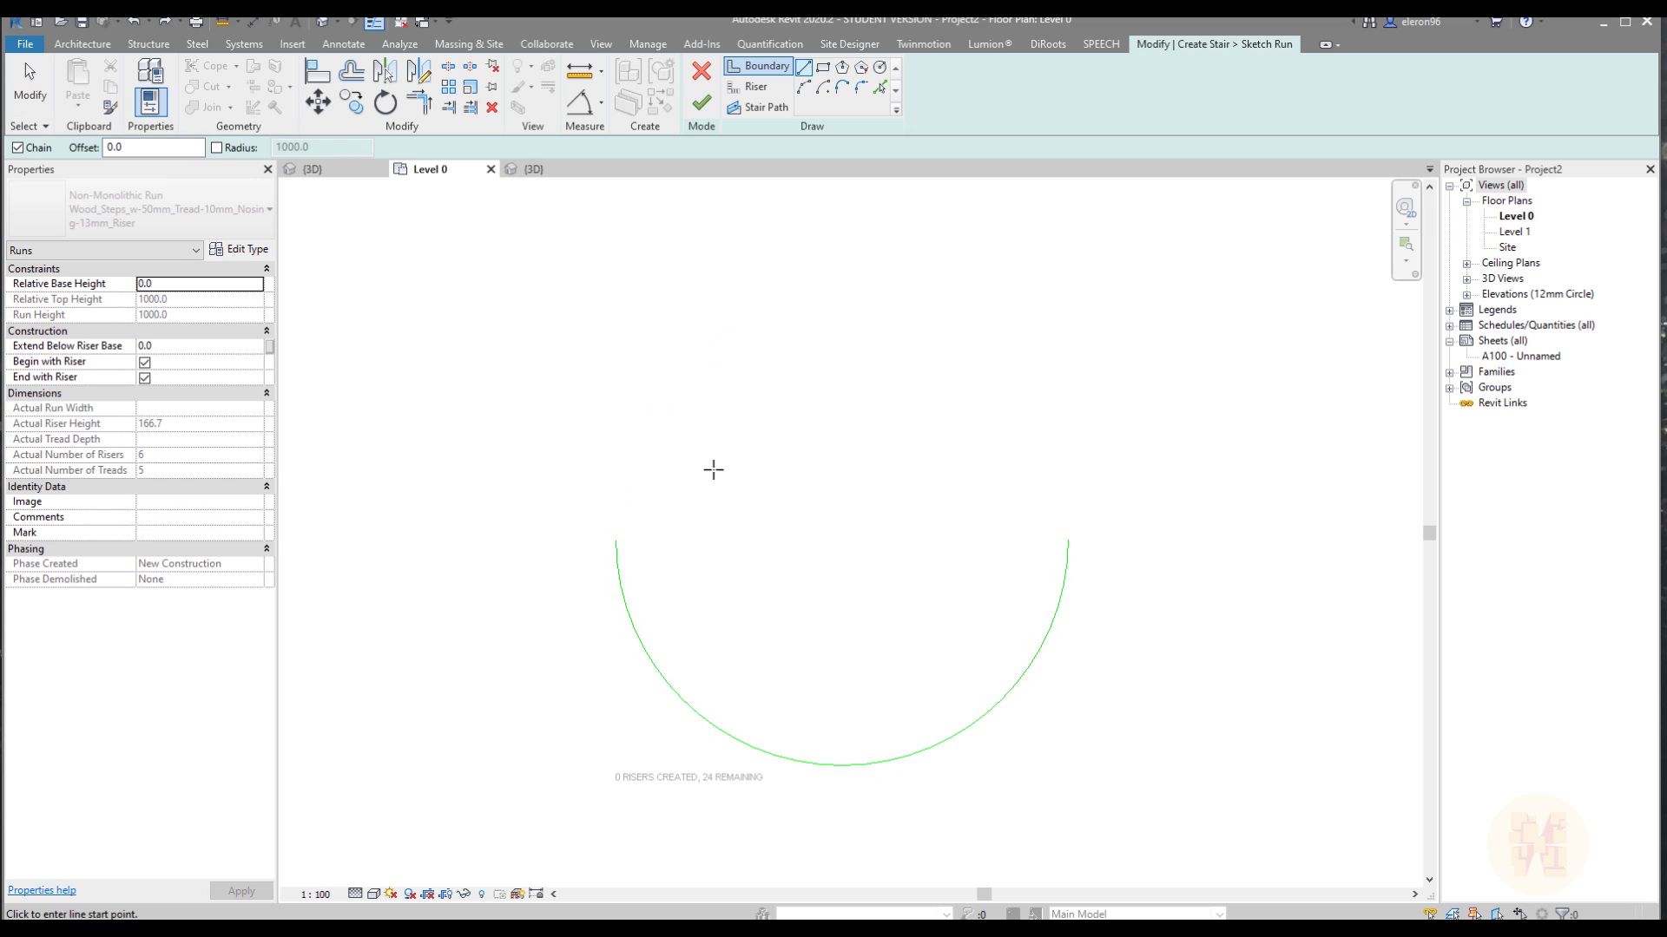
left_click(617, 540)
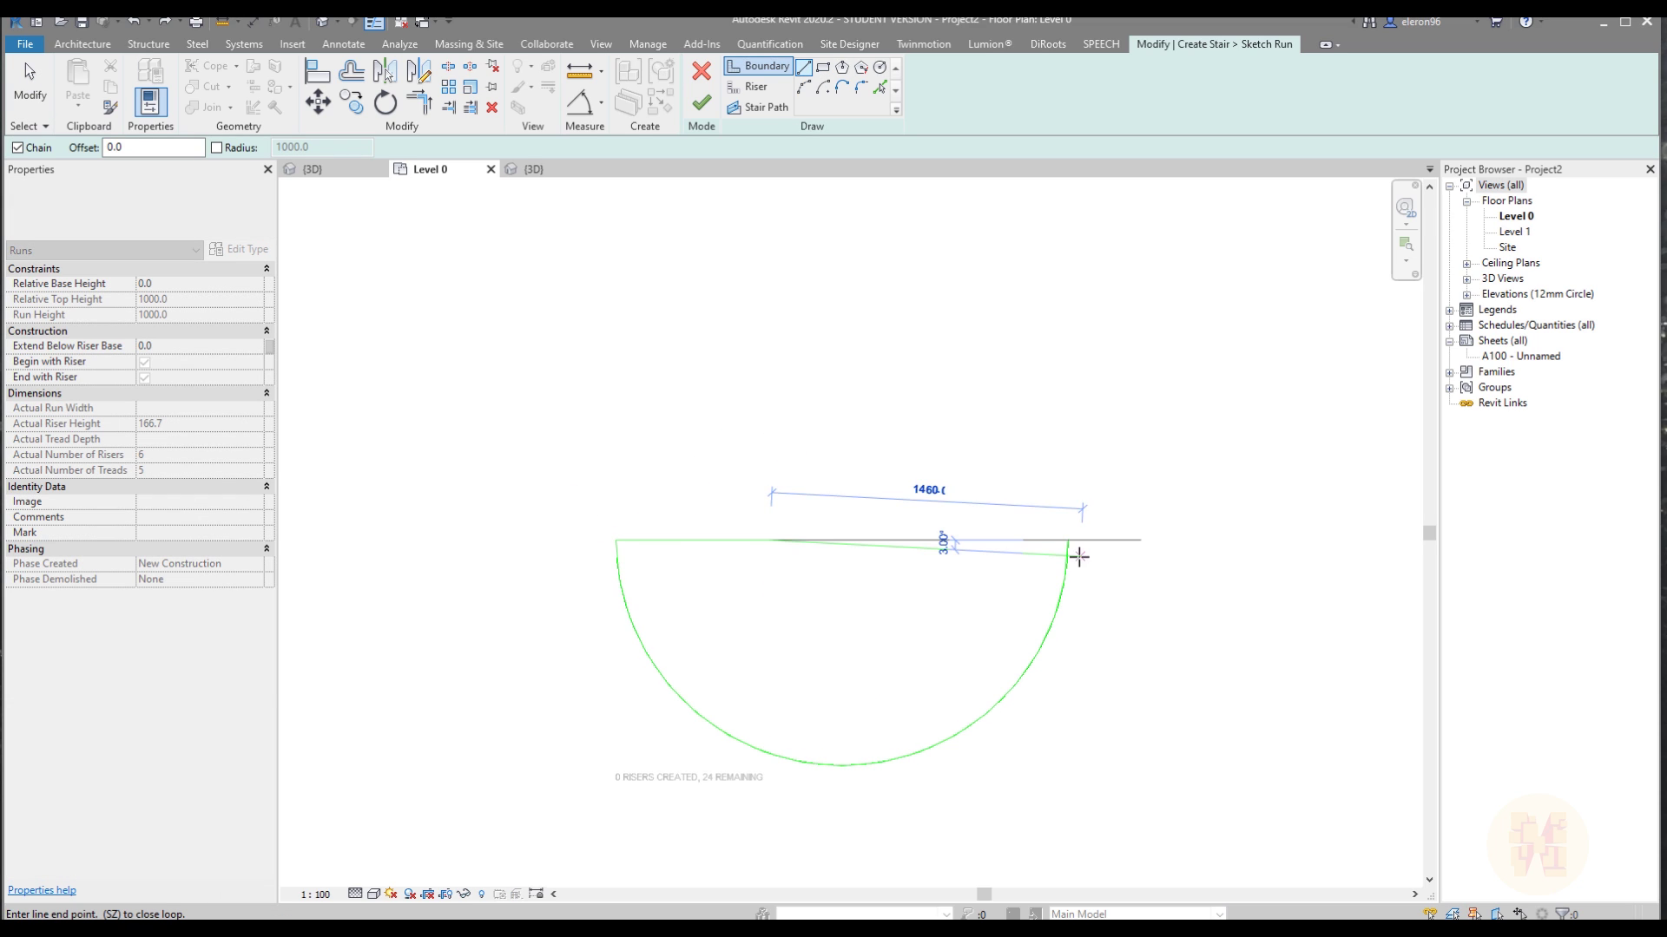
left_click(1068, 540)
type("700")
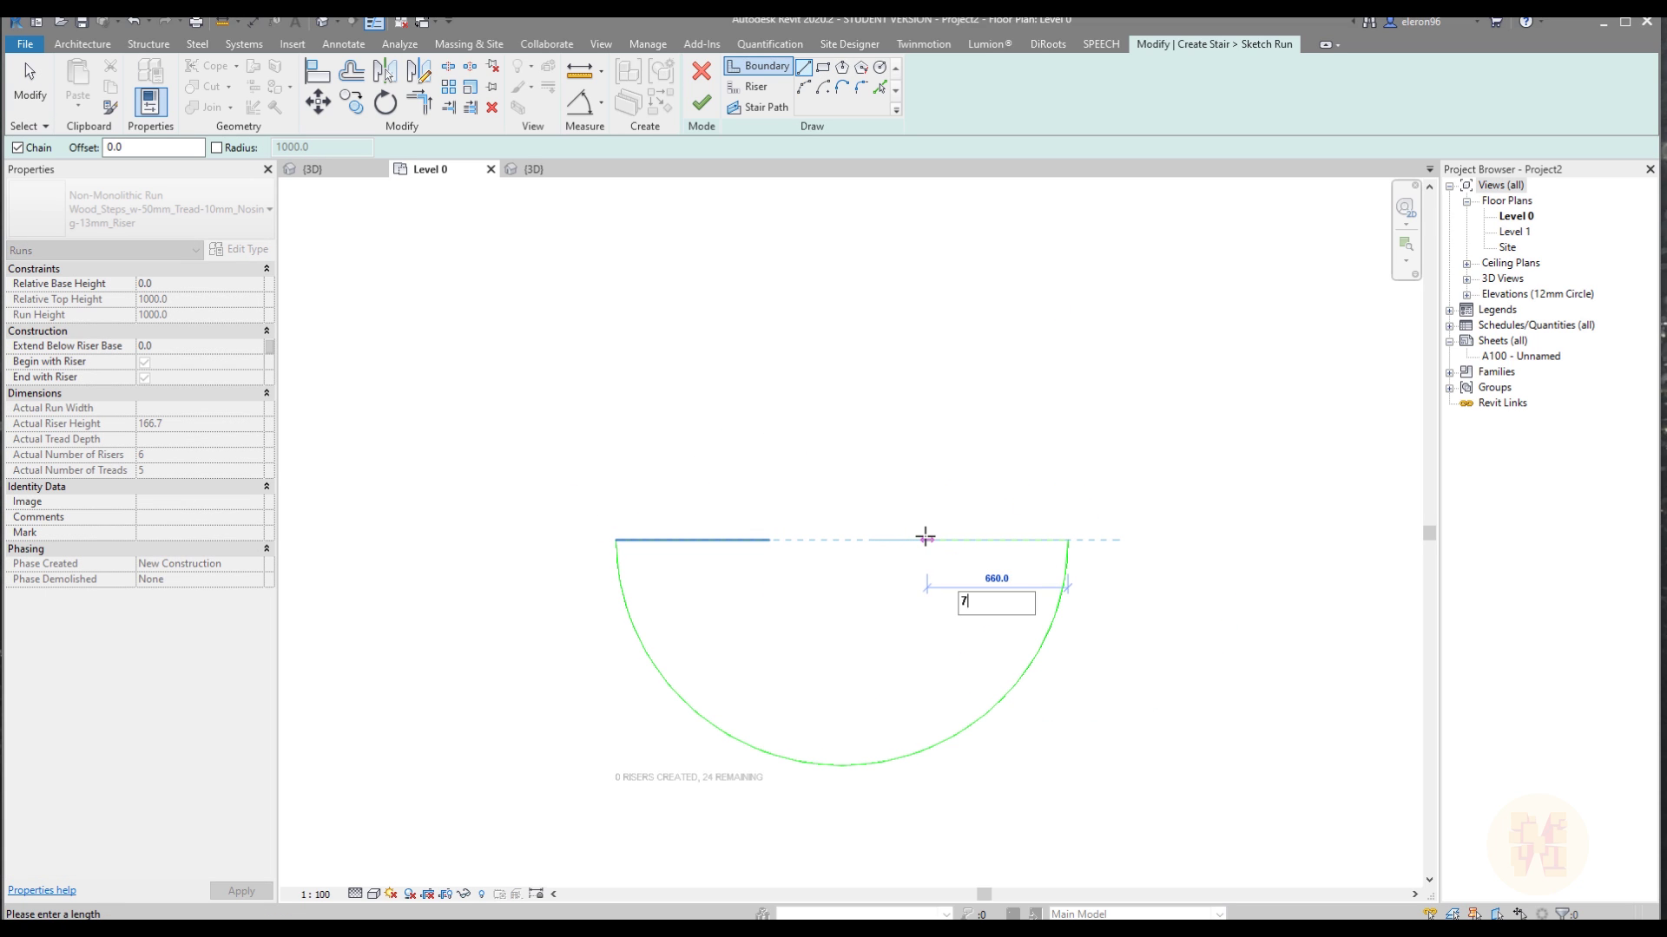
key("Return")
key("Escape")
key("Escape")
middle_click_drag(938, 289, 765, 198)
Draw a straight riser about 680 mm long across the gap between the two boundary lines.
left_click(752, 87)
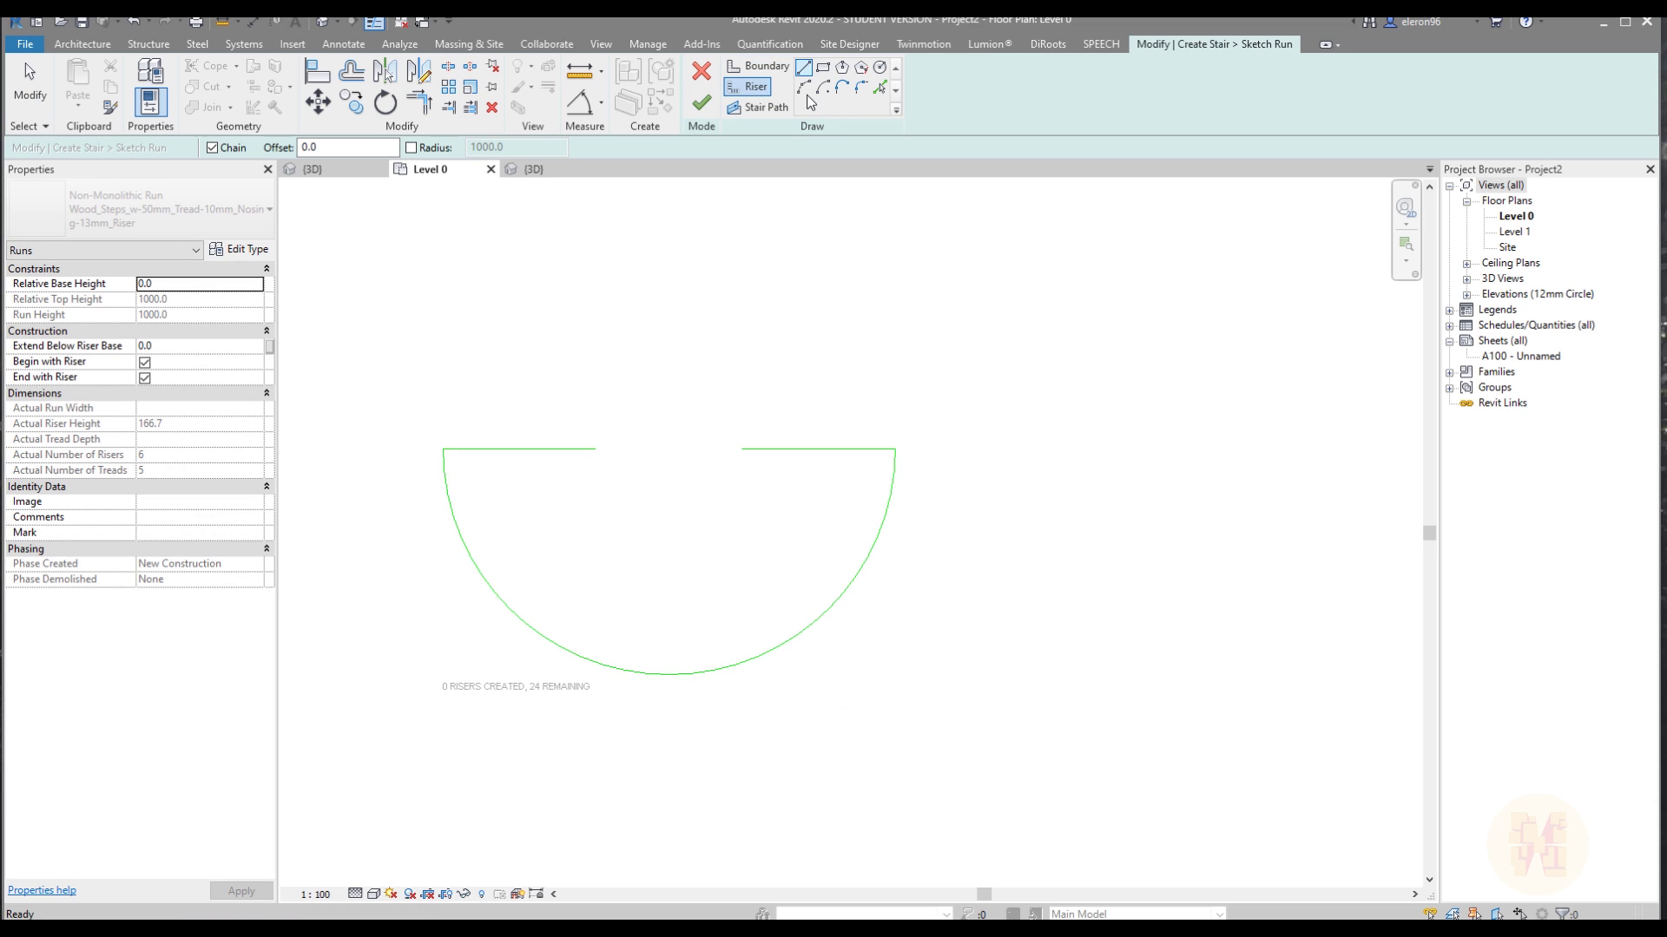
left_click(595, 449)
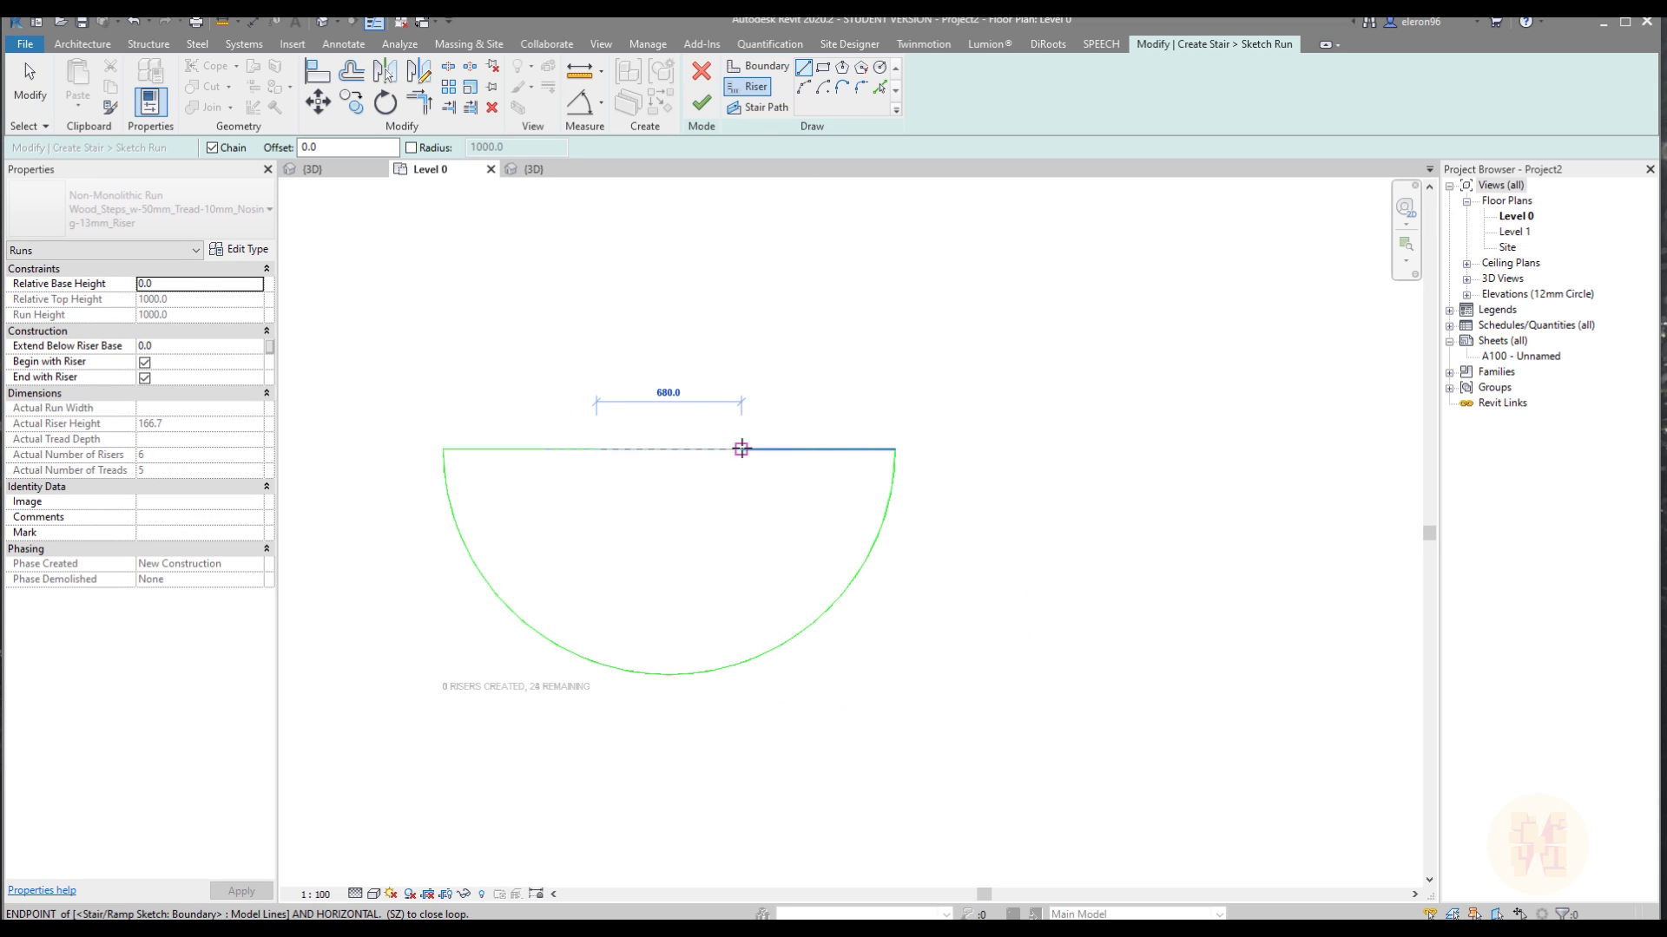
left_click(741, 449)
key("Escape")
Delete the lower semicircular boundary arc.
left_click(846, 591)
key("Delete")
middle_click_drag(741, 538, 885, 579)
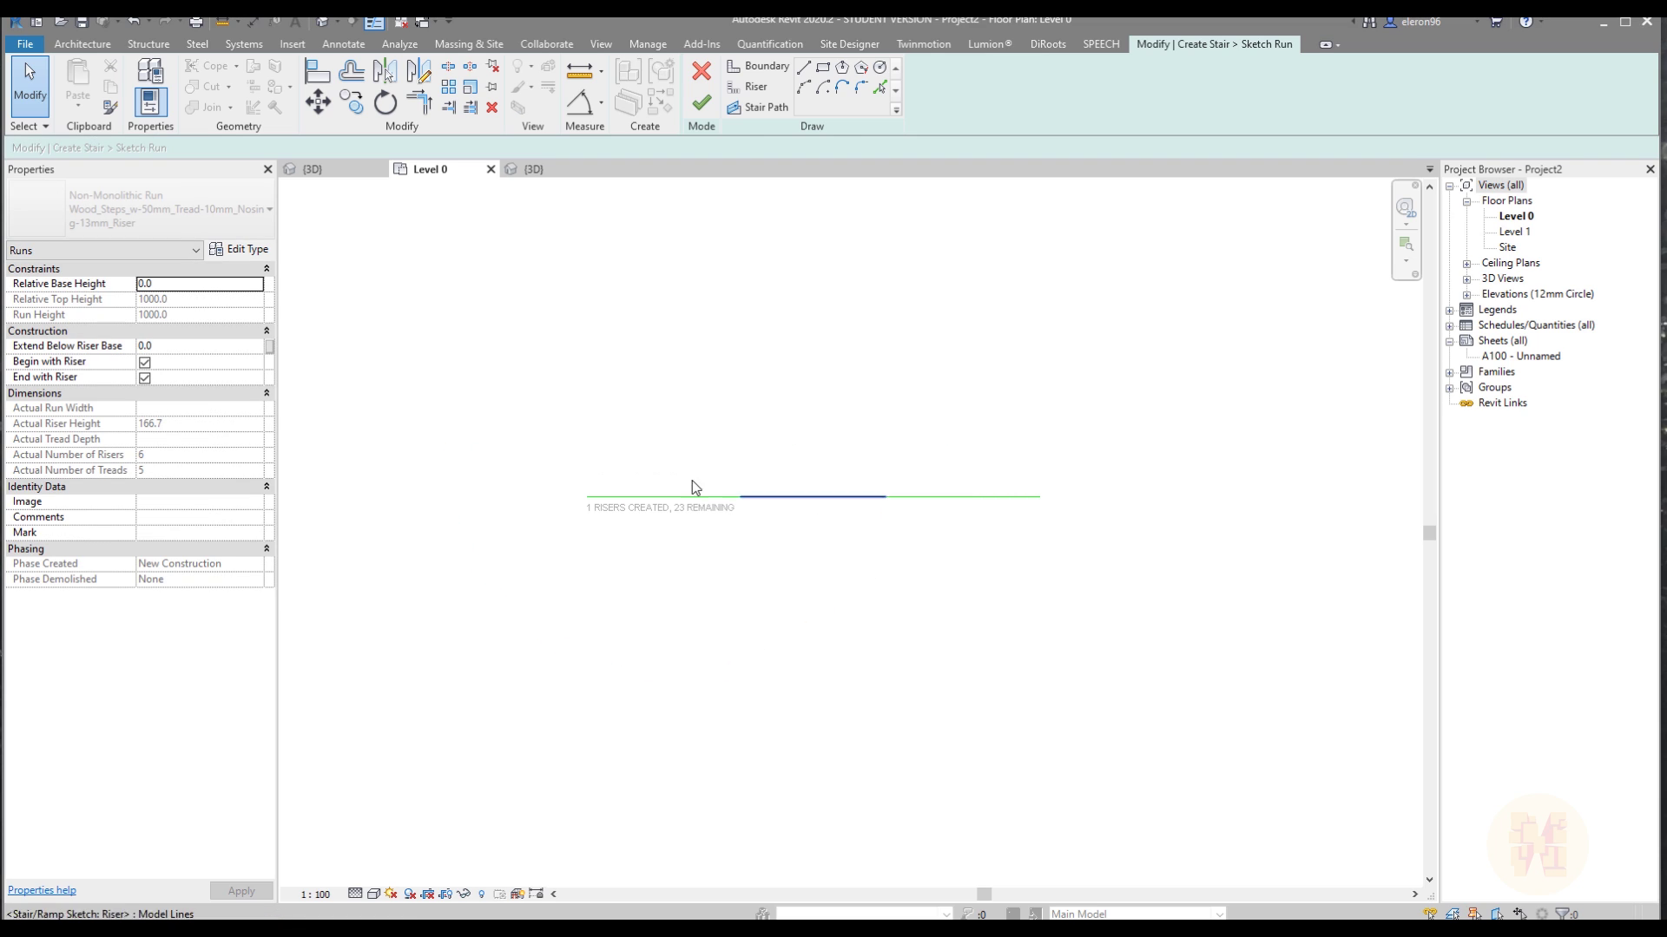
Draw a semicircular arc riser with a 1060 mm radius between the outer ends of the two boundary lines.
left_click(805, 88)
left_click(754, 86)
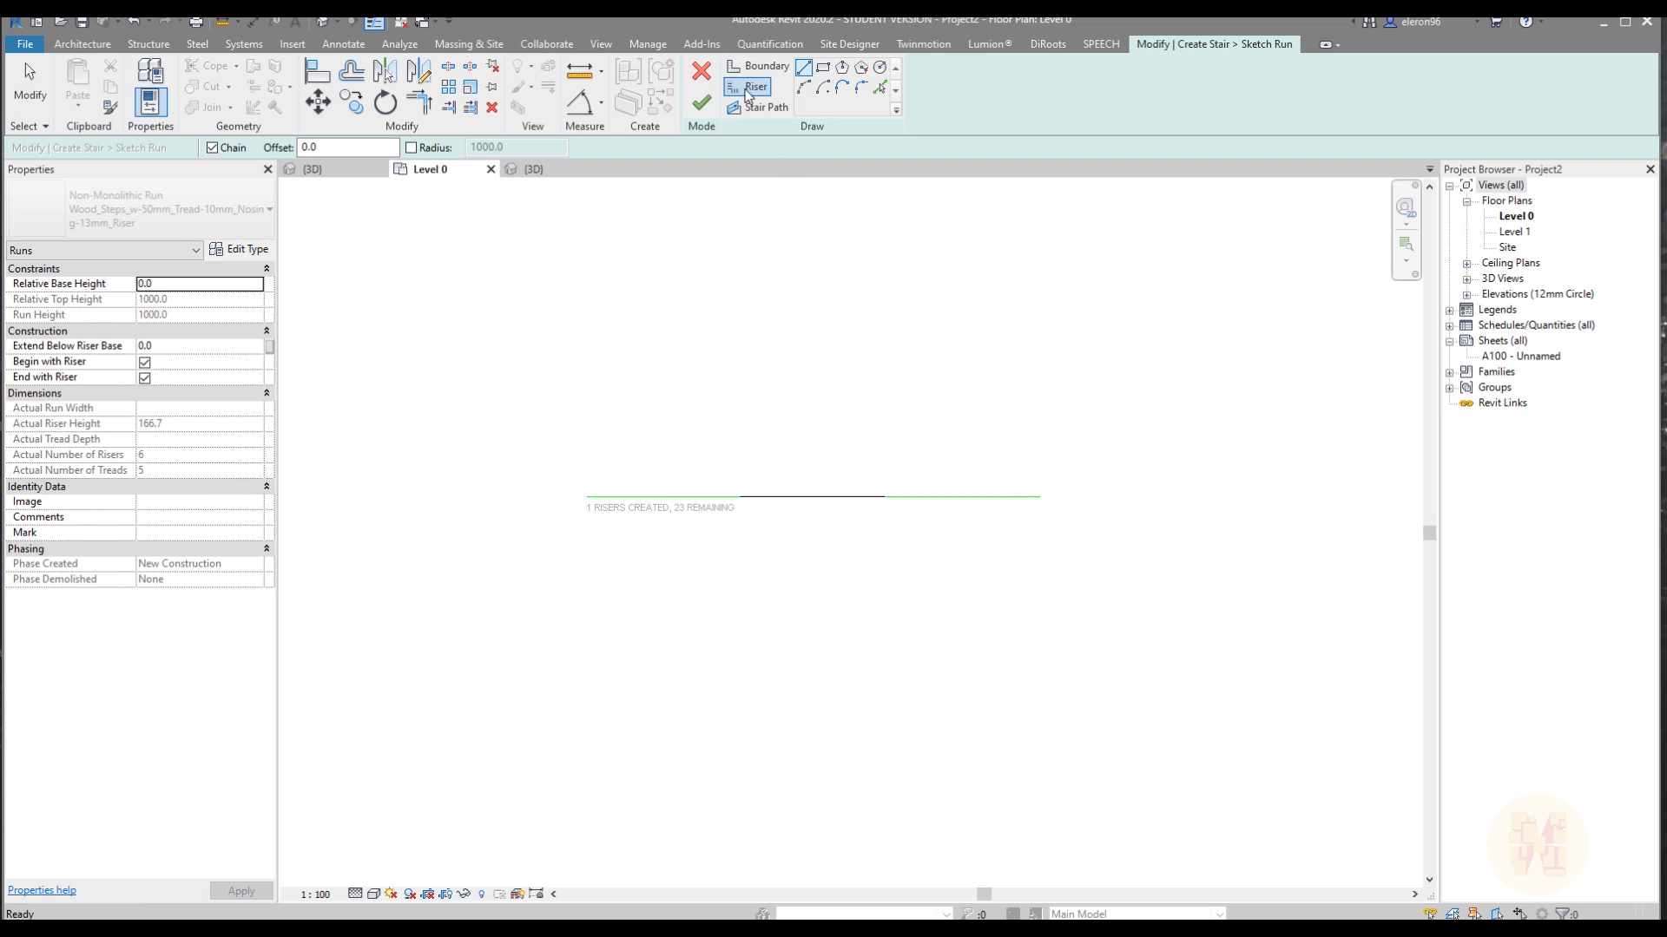
left_click(587, 496)
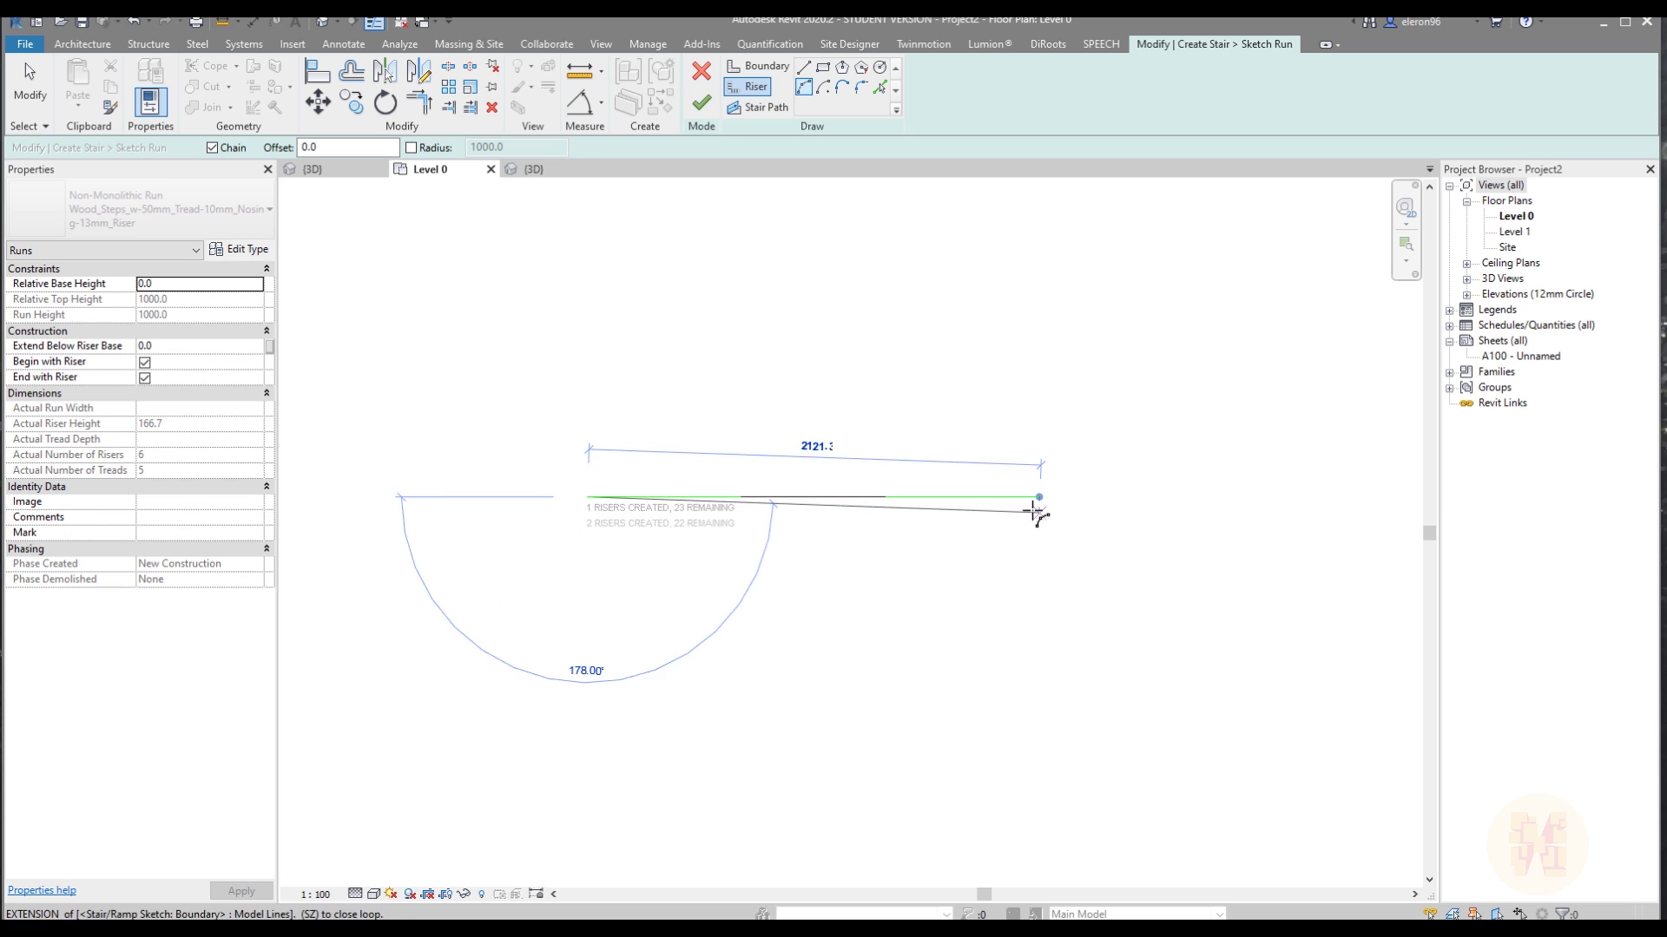
left_click(1039, 499)
left_click(816, 719)
key("Escape")
key("Escape")
Offset copies of the semicircular riser inward three times at 250 mm spacing to form nested arc risers.
middle_click_drag(779, 584, 813, 589)
scroll(813, 589, "up", 3)
left_click(745, 777)
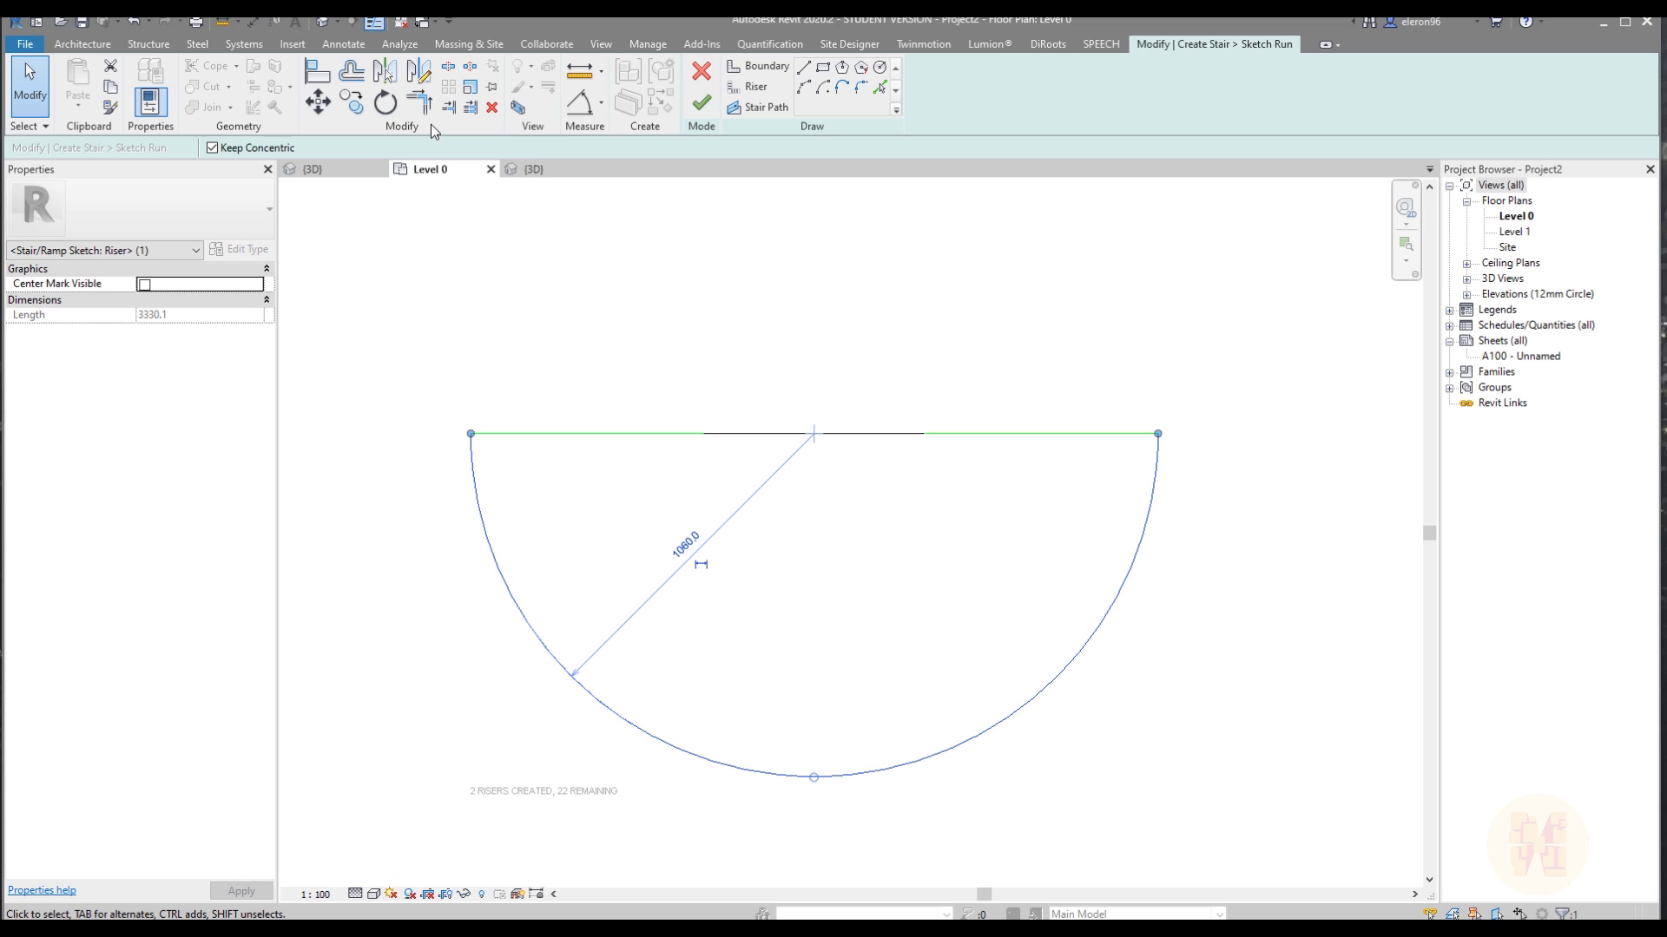
left_click(351, 73)
double_click(410, 148)
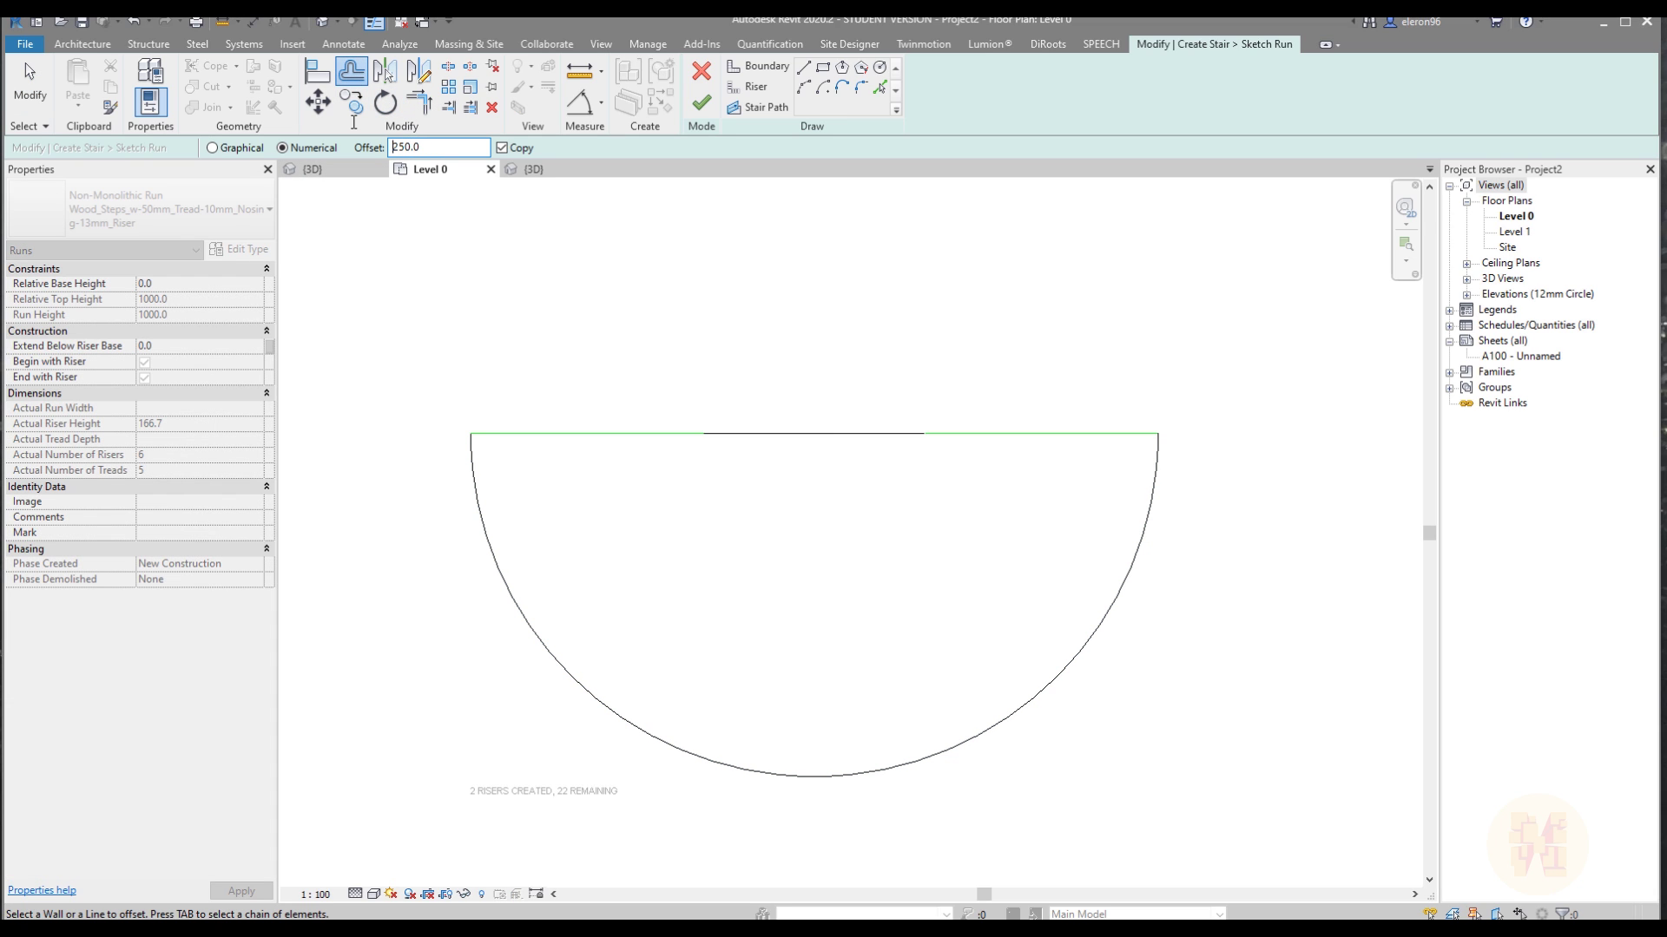
left_click(526, 610)
left_click(623, 612)
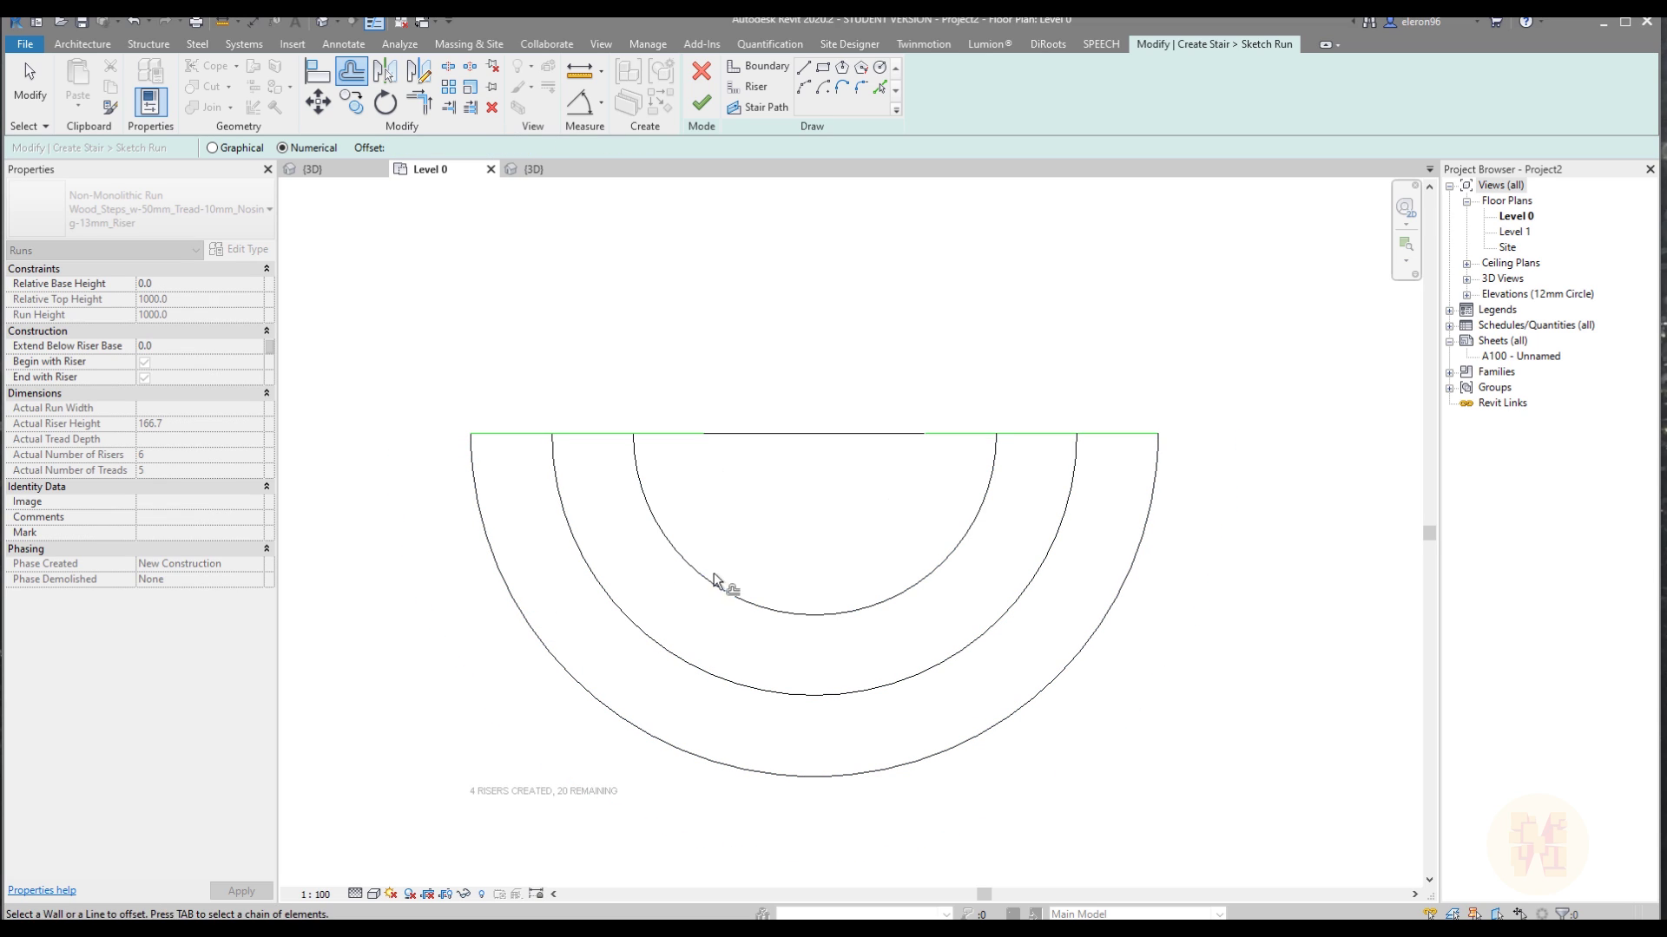
left_click(723, 592)
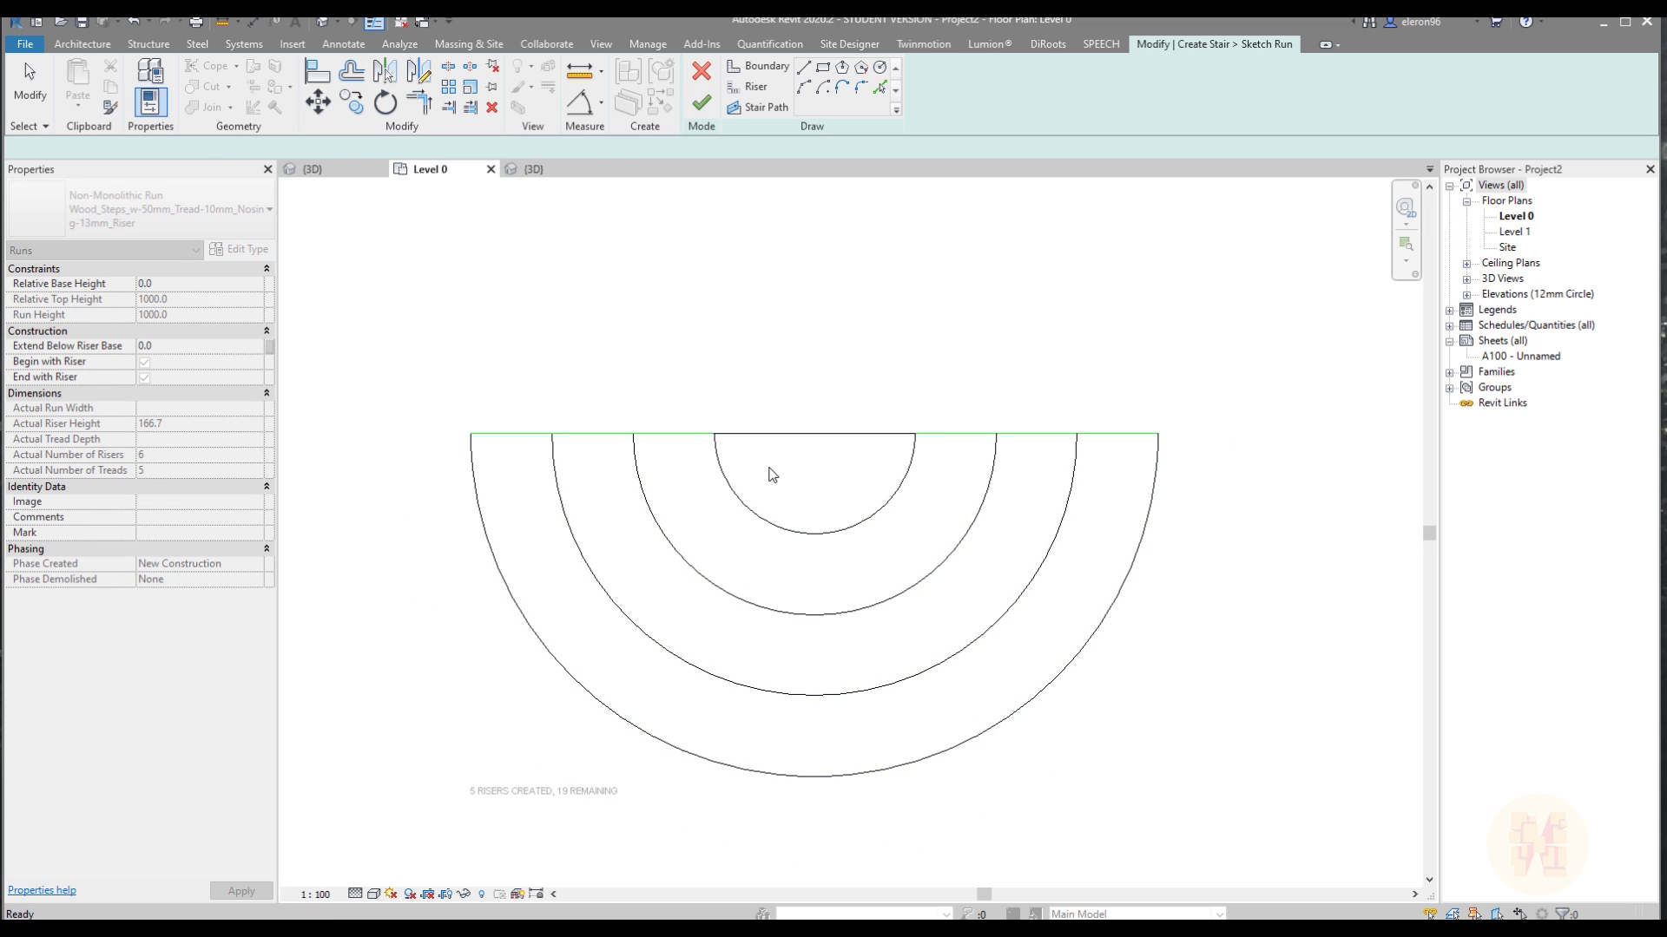
key("Escape")
Draw a stair path from the straight riser's midpoint to the outer arc's lowest point and finish the run sketch.
scroll(717, 438, "up", 4)
scroll(717, 425, "up", 3)
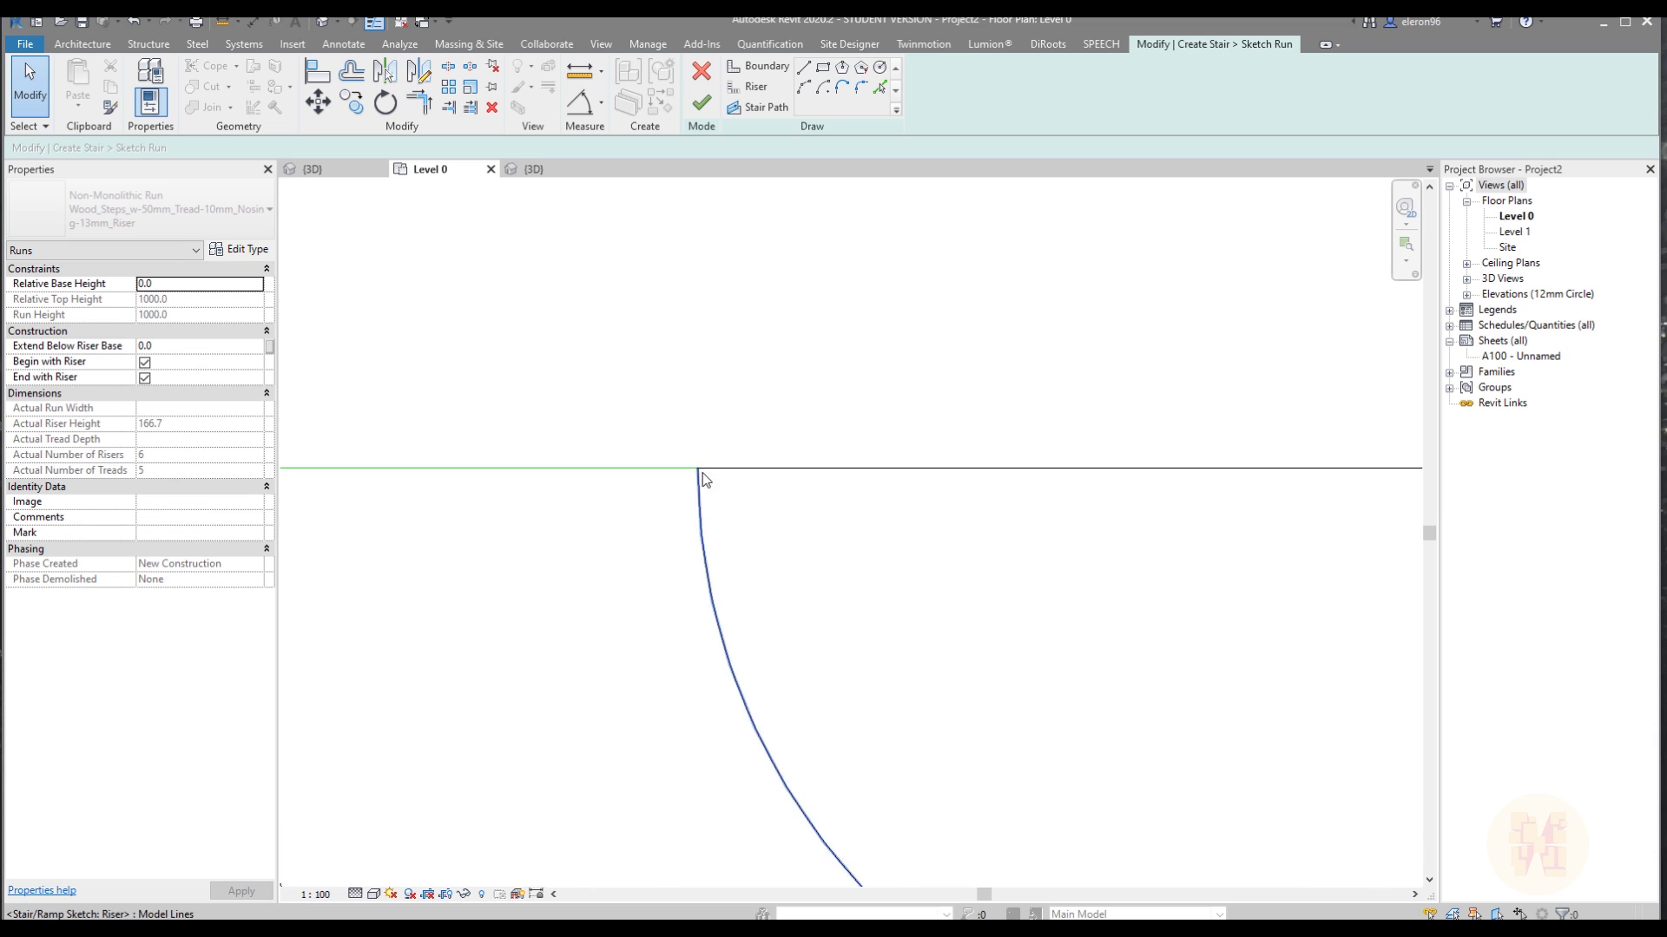
middle_click_drag(715, 517, 425, 548)
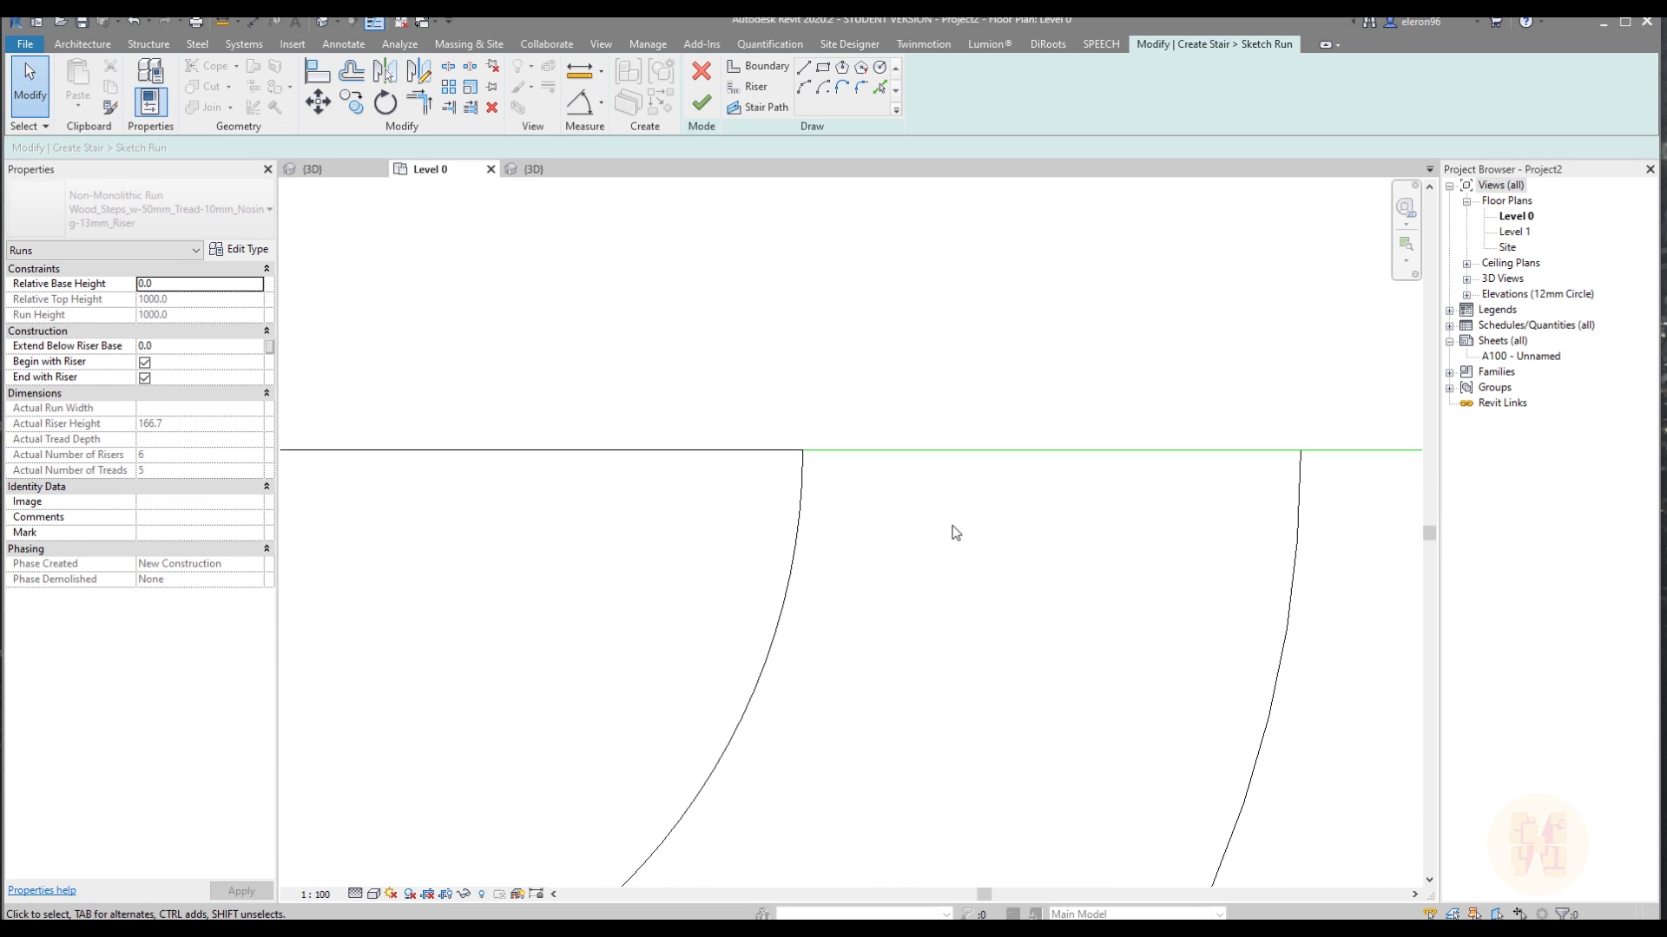
scroll(789, 467, "down", 2)
scroll(785, 478, "down", 3)
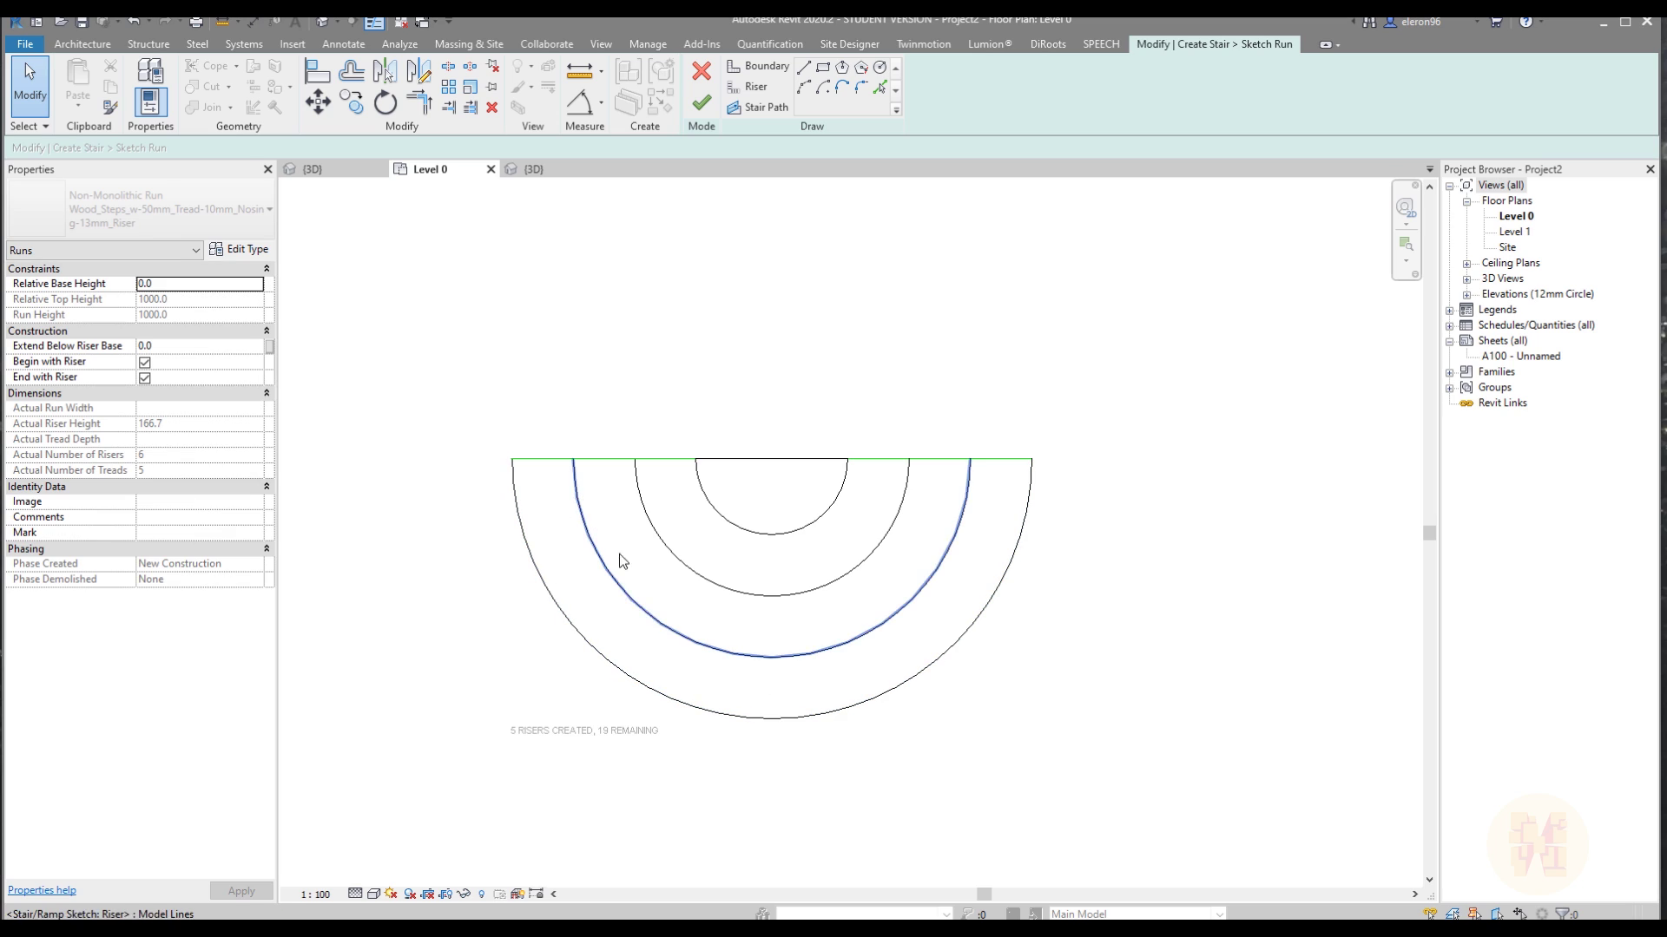
left_click(757, 107)
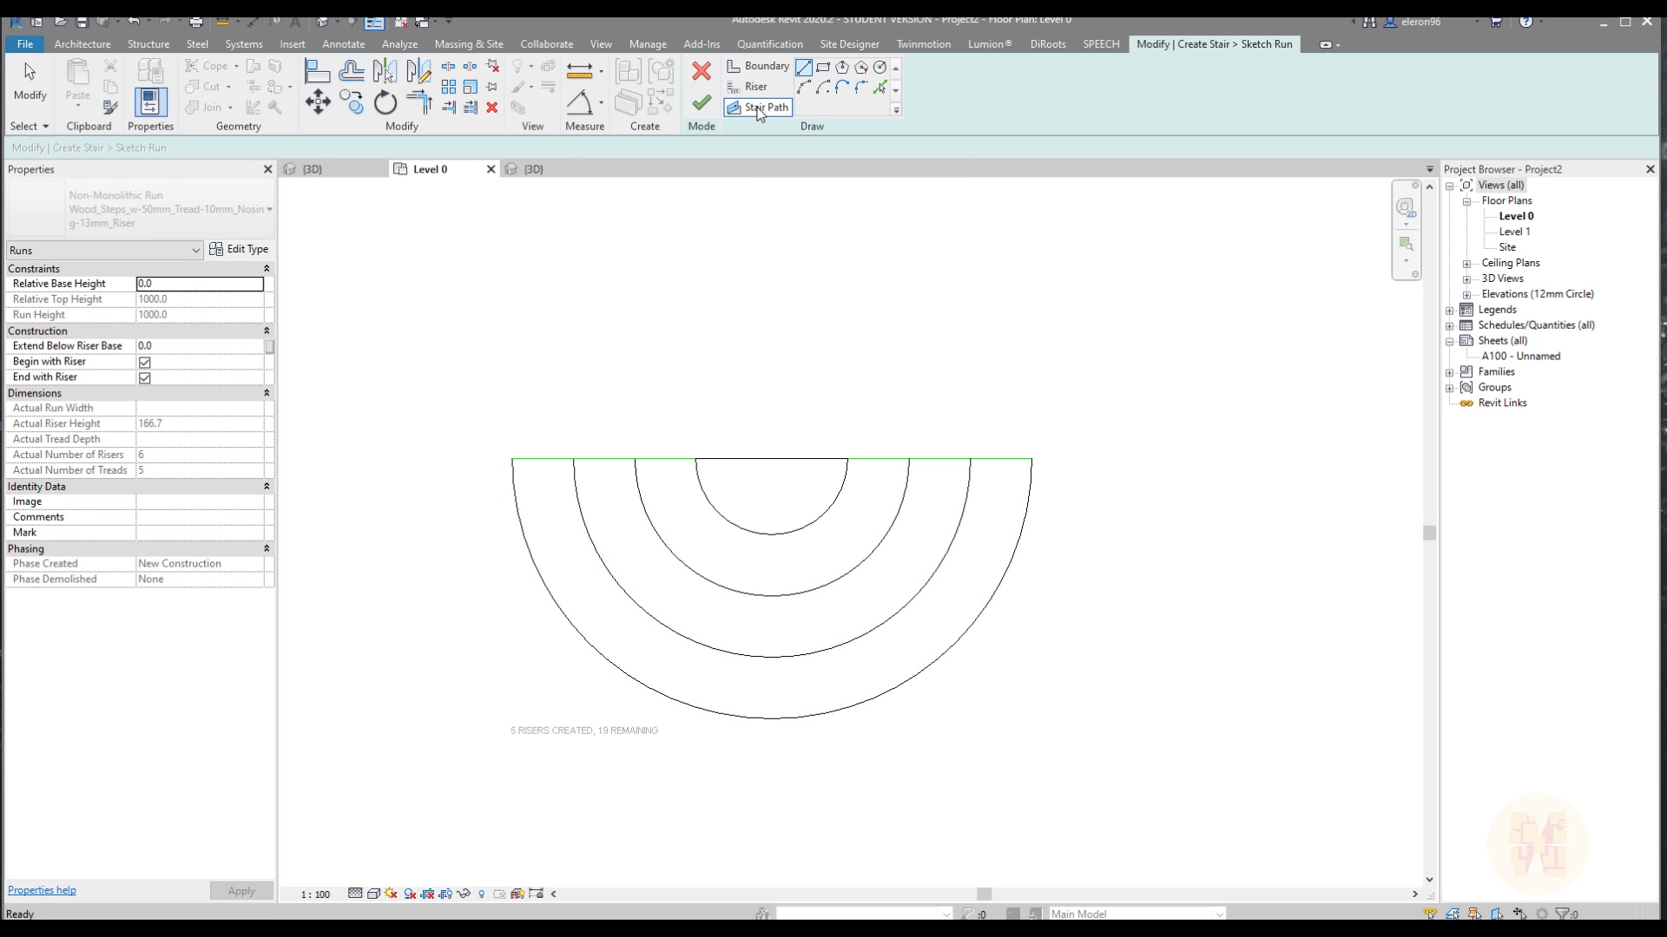
left_click(771, 458)
left_click(772, 716)
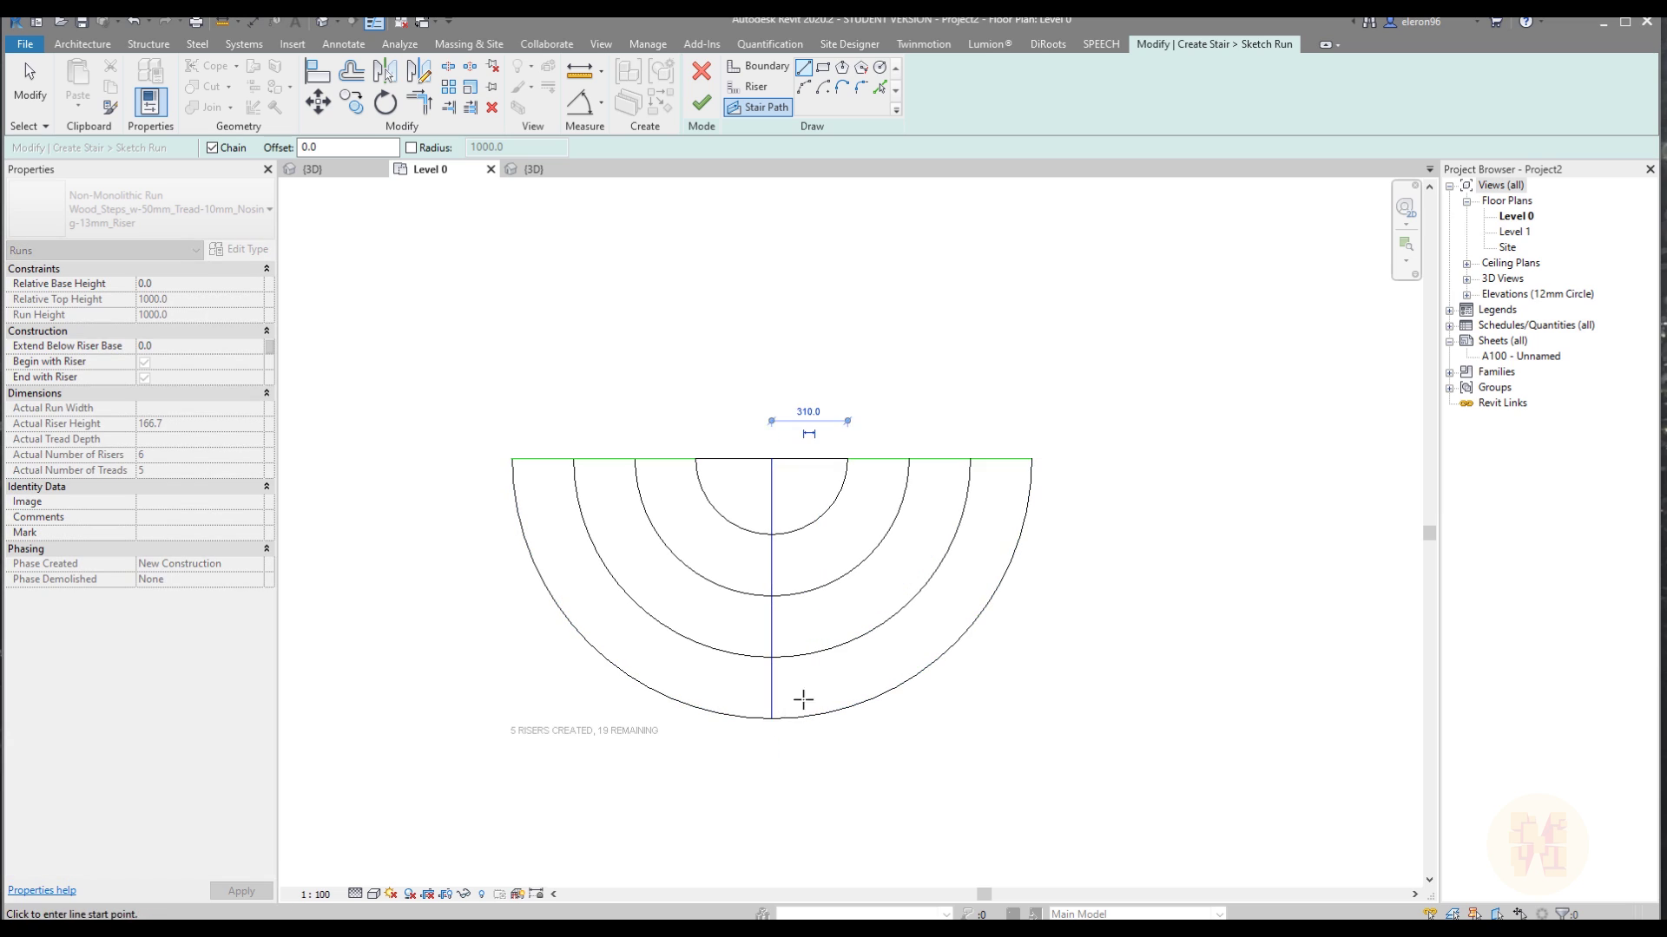
key("Escape")
key("Escape")
left_click(713, 118)
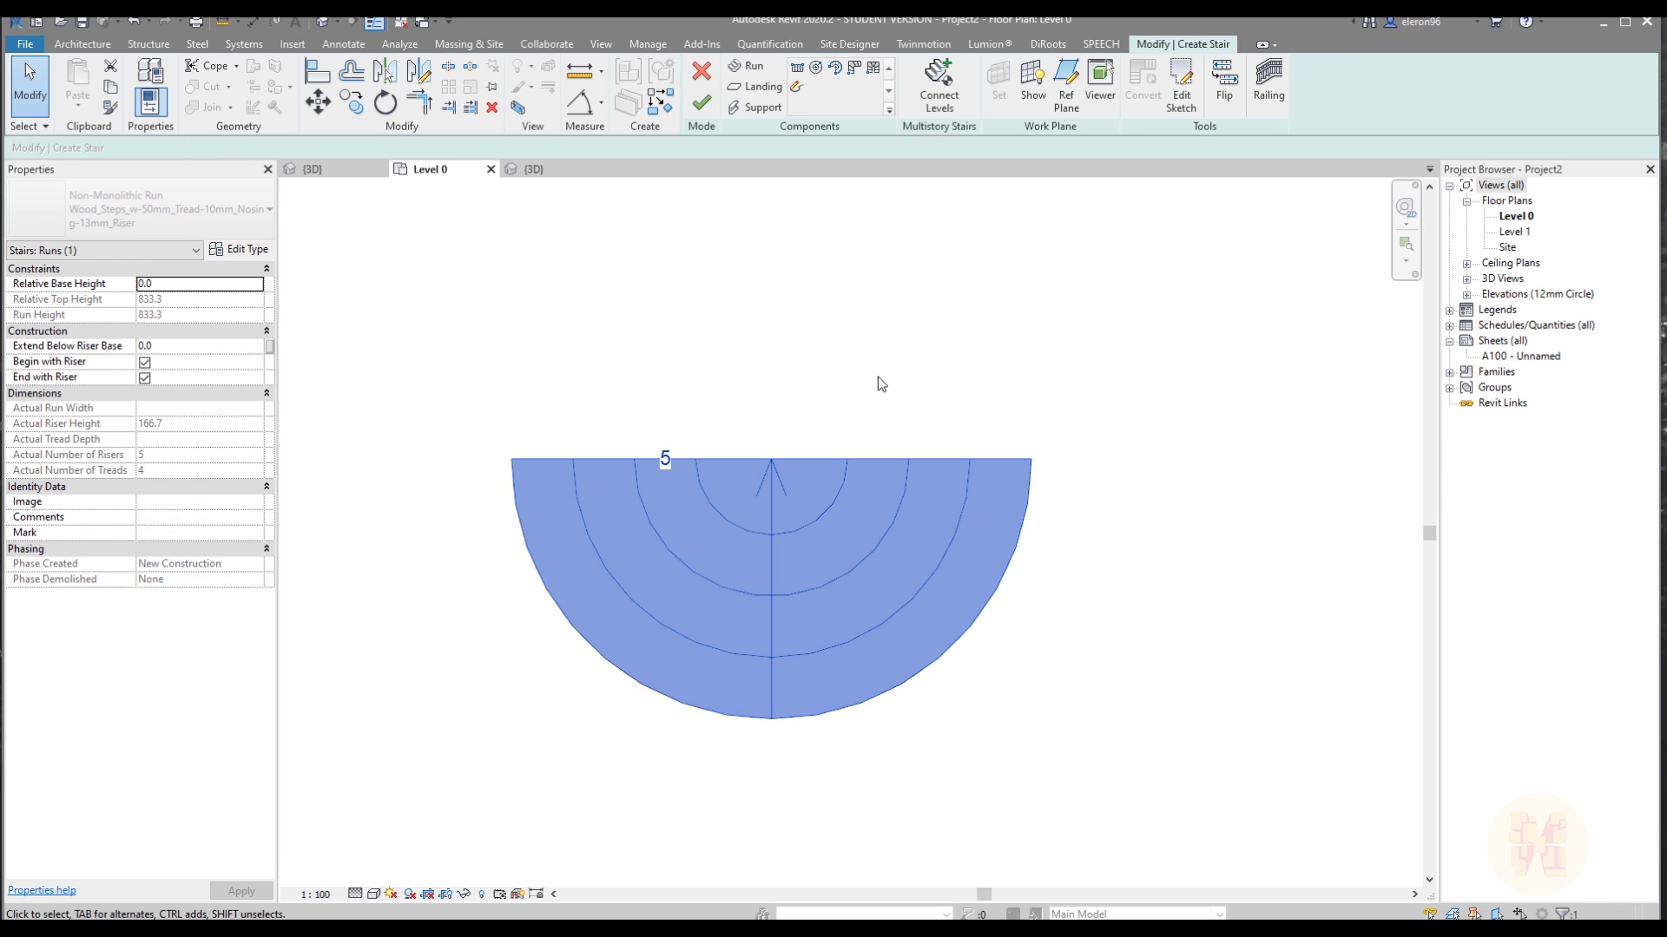
Mirror a copy of the semicircular run about its straight edge in the Level 0 plan.
left_click(532, 169)
mouse_move(1068, 545)
middle_mouse_down("shift")
mouse_move(903, 560)
mouse_move(834, 617)
middle_mouse_up("shift")
left_click(833, 615)
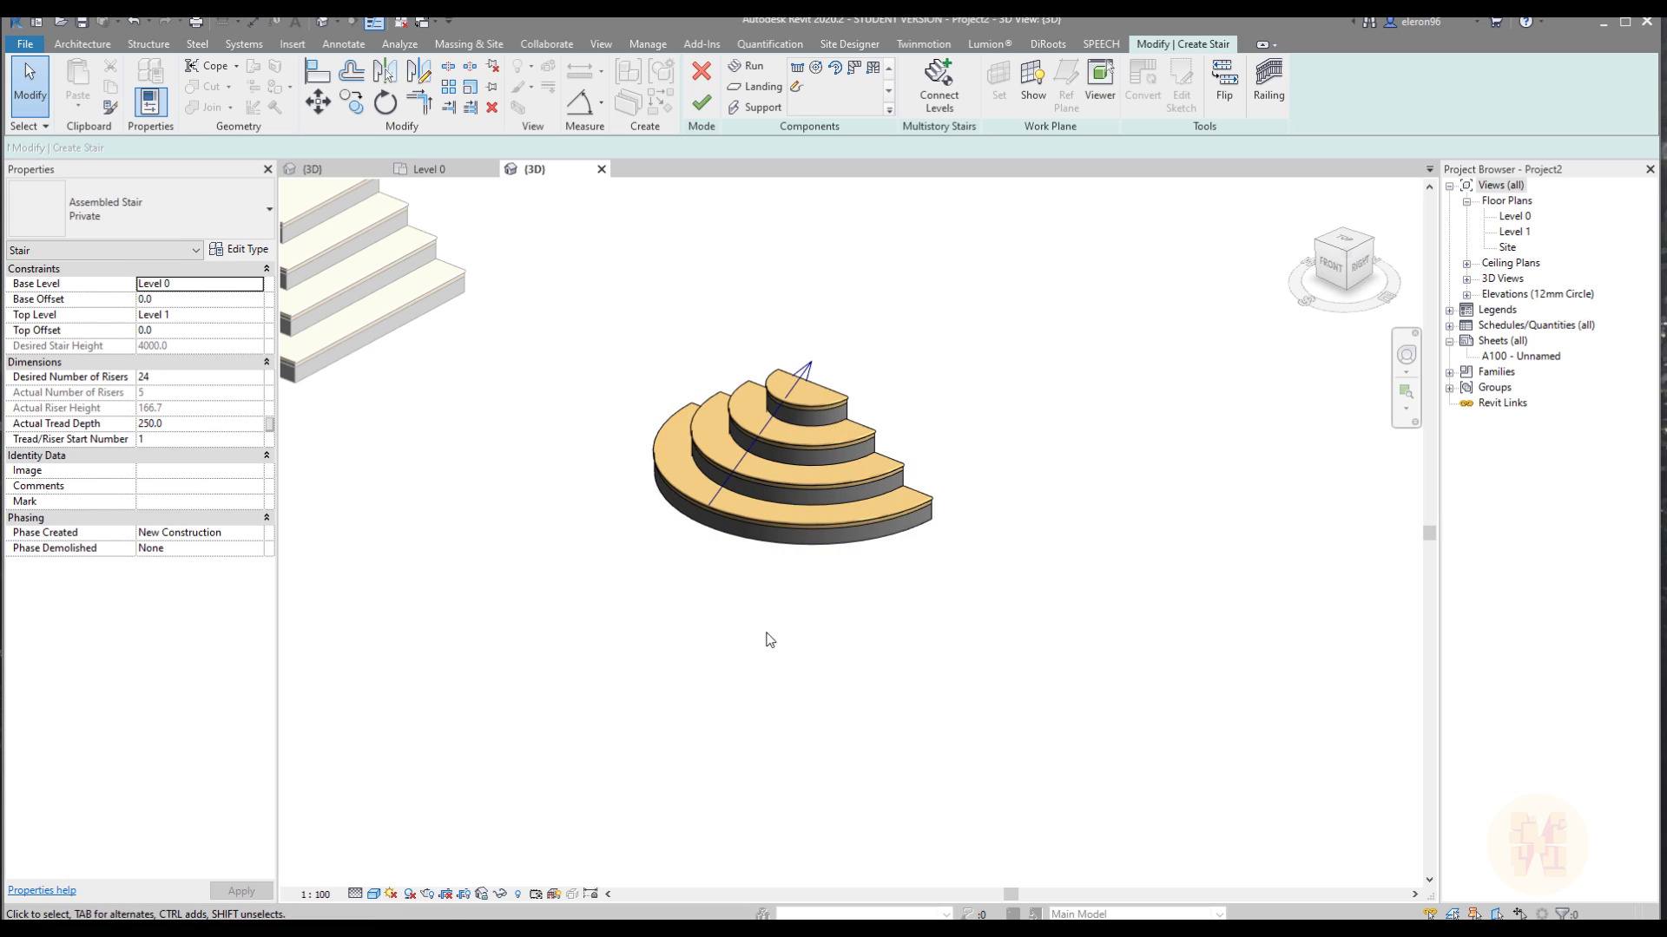
left_click(444, 166)
left_click(837, 532)
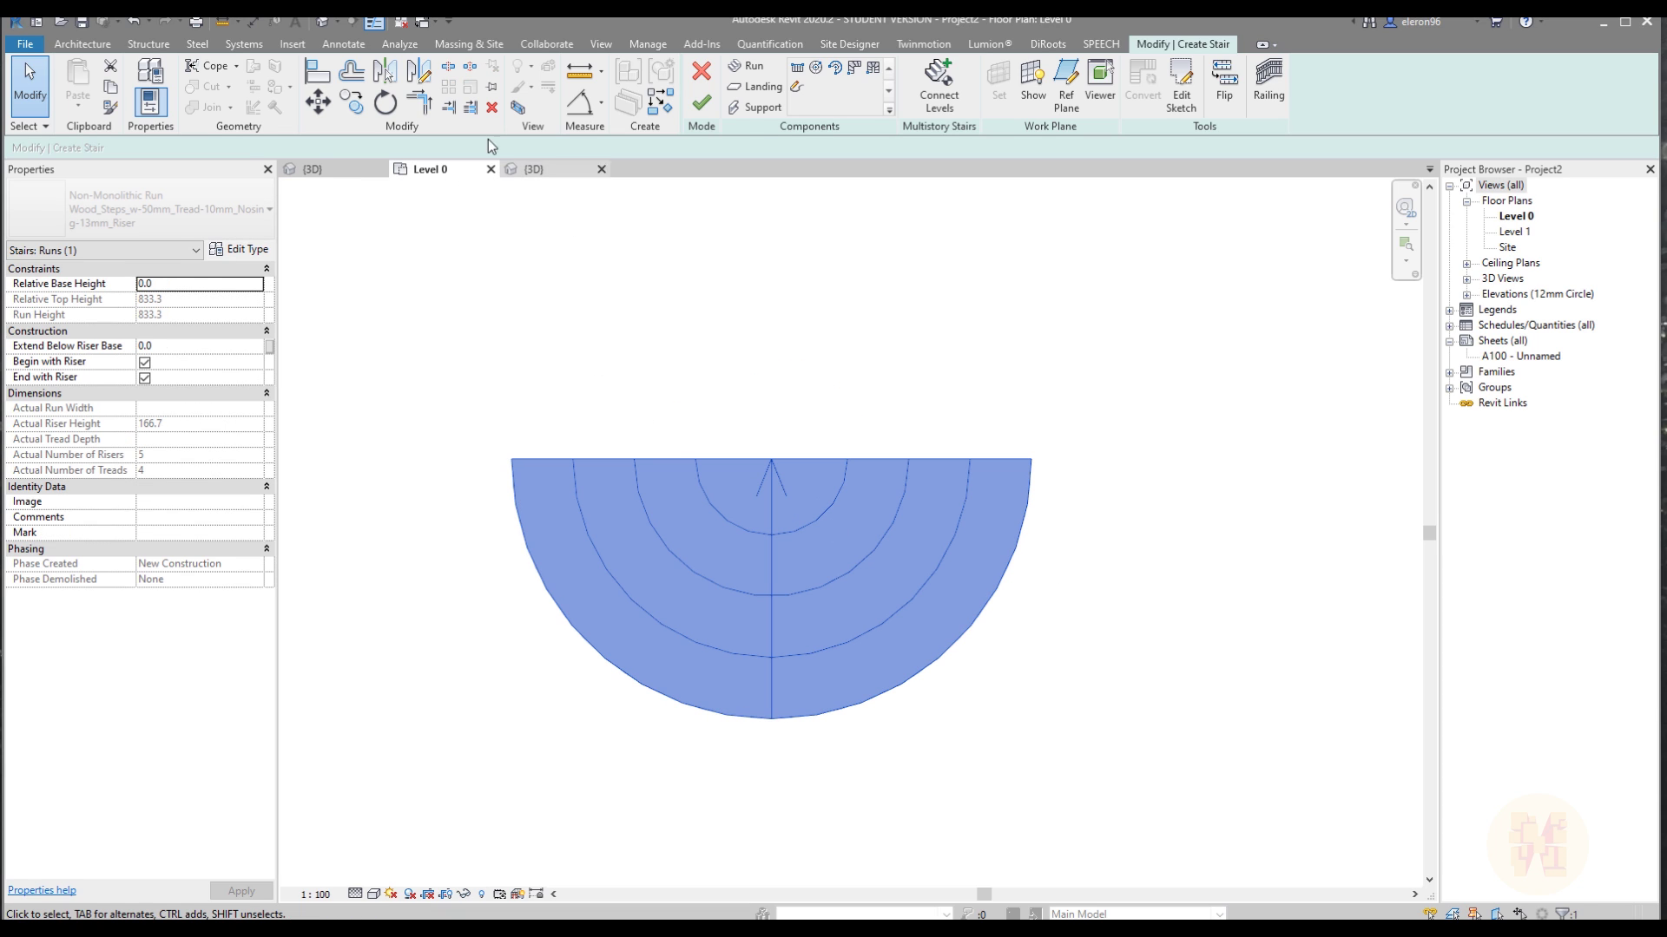
left_click(380, 81)
left_click(718, 460)
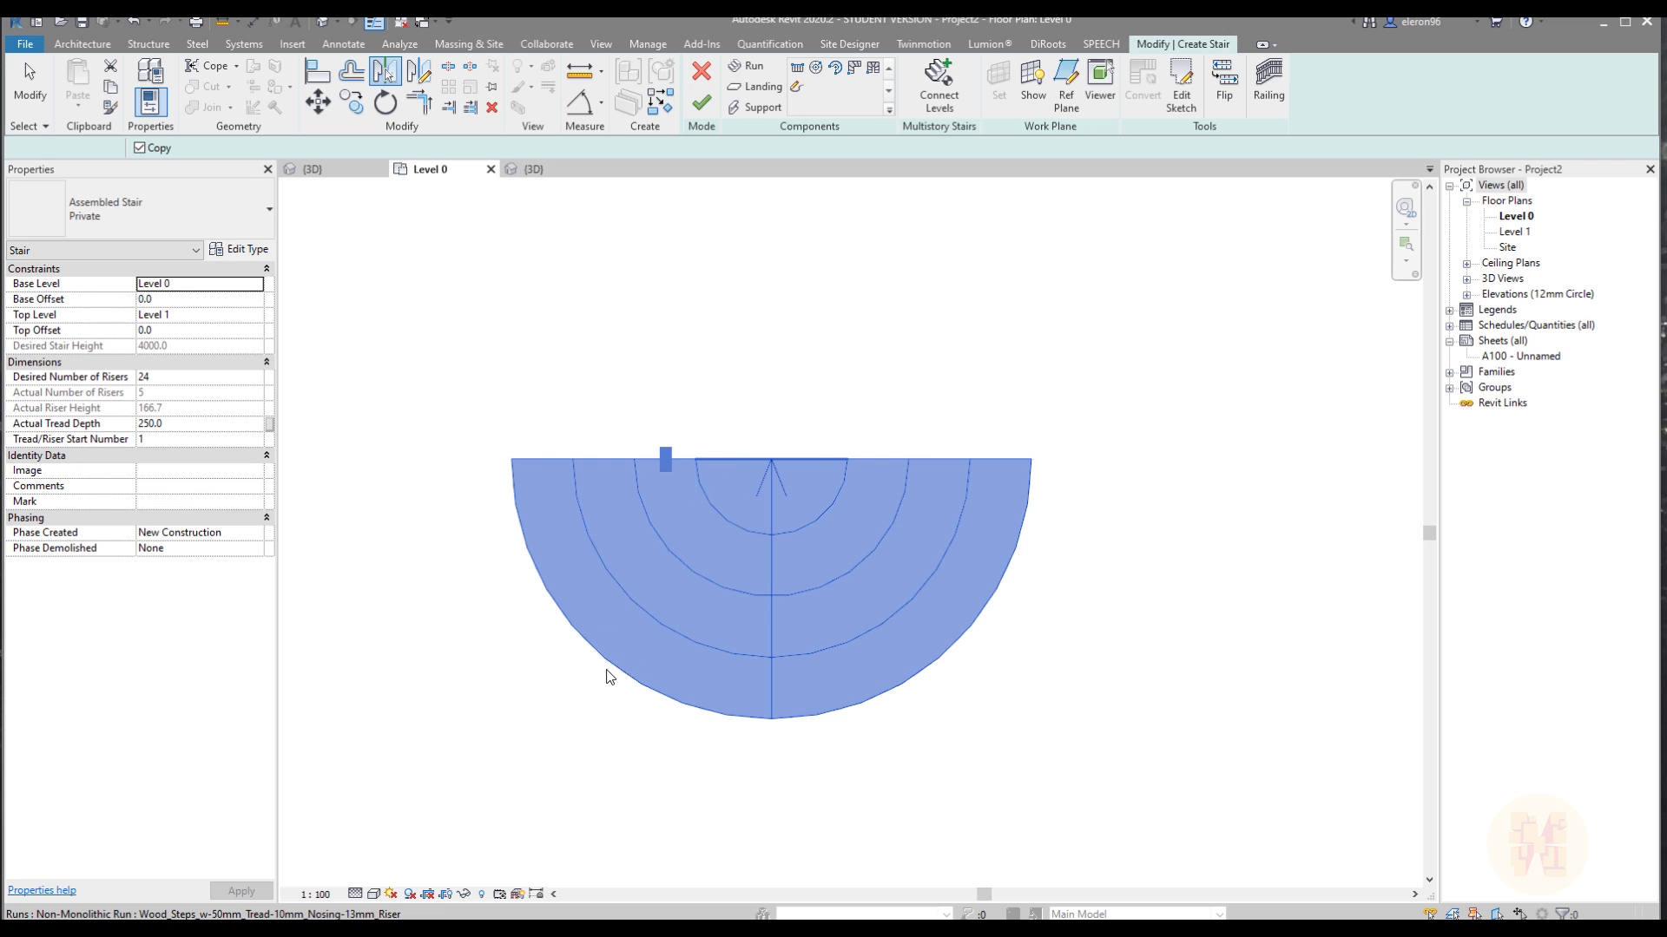
key("Escape")
Inspect the mirrored circular stair in 3D and finish the stair.
left_click(533, 168)
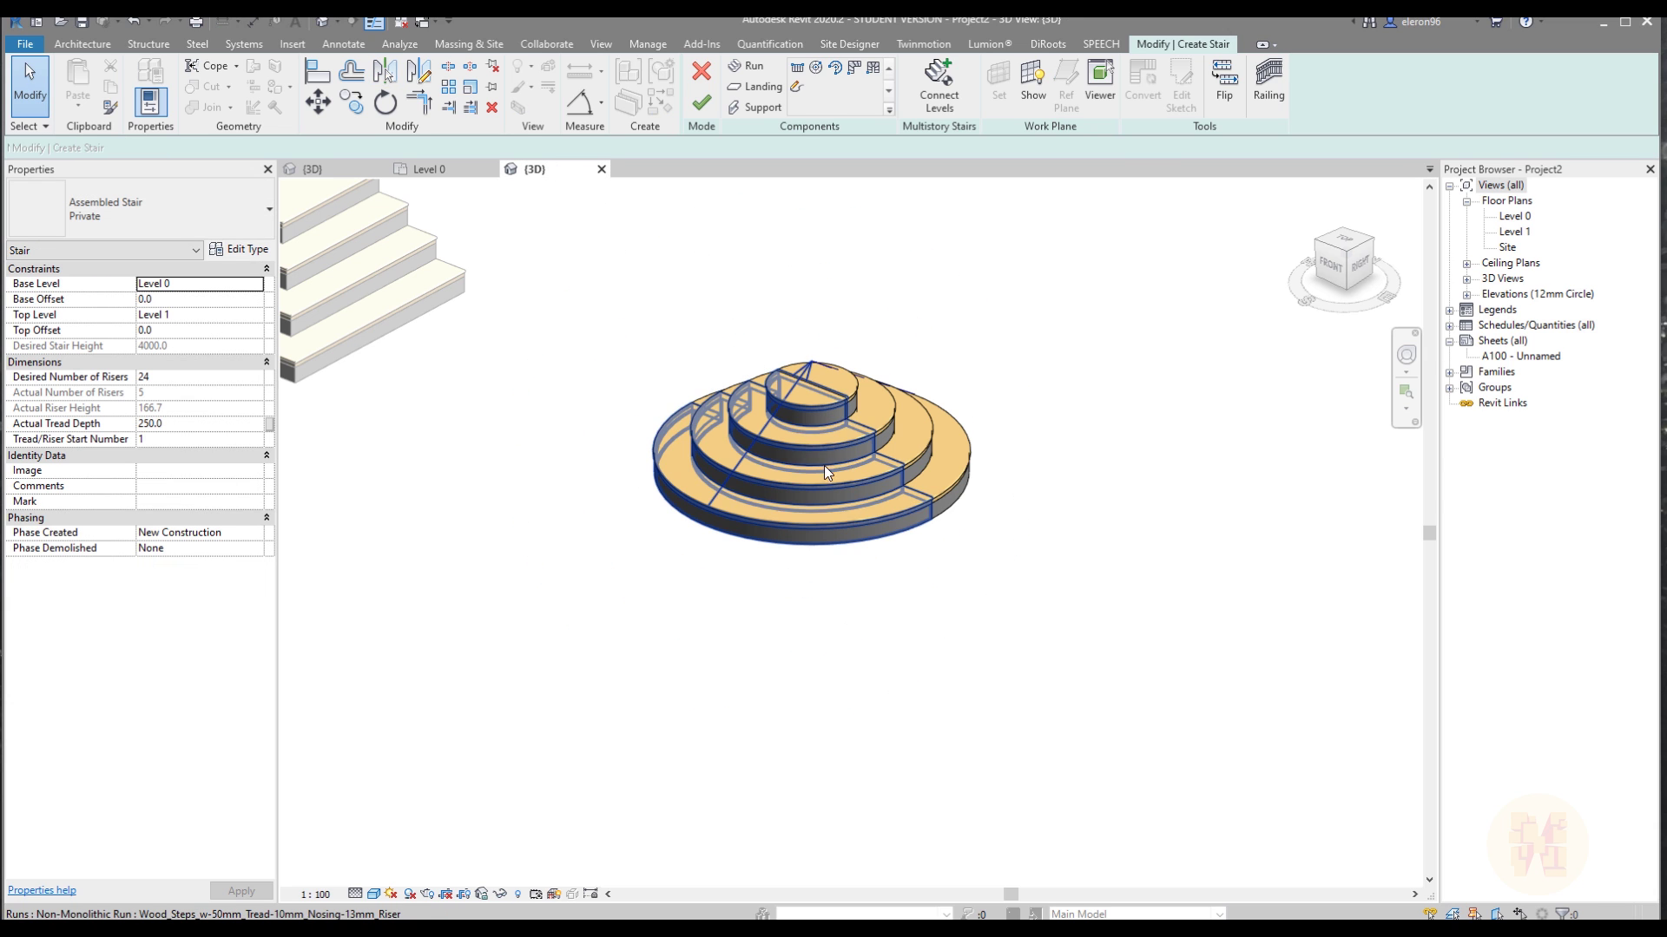
mouse_move(1127, 606)
middle_mouse_down("shift")
mouse_move(845, 589)
mouse_move(1119, 577)
middle_mouse_up("shift")
scroll(842, 434, "up", 4)
middle_click_drag(845, 434, 1275, 685, "shift")
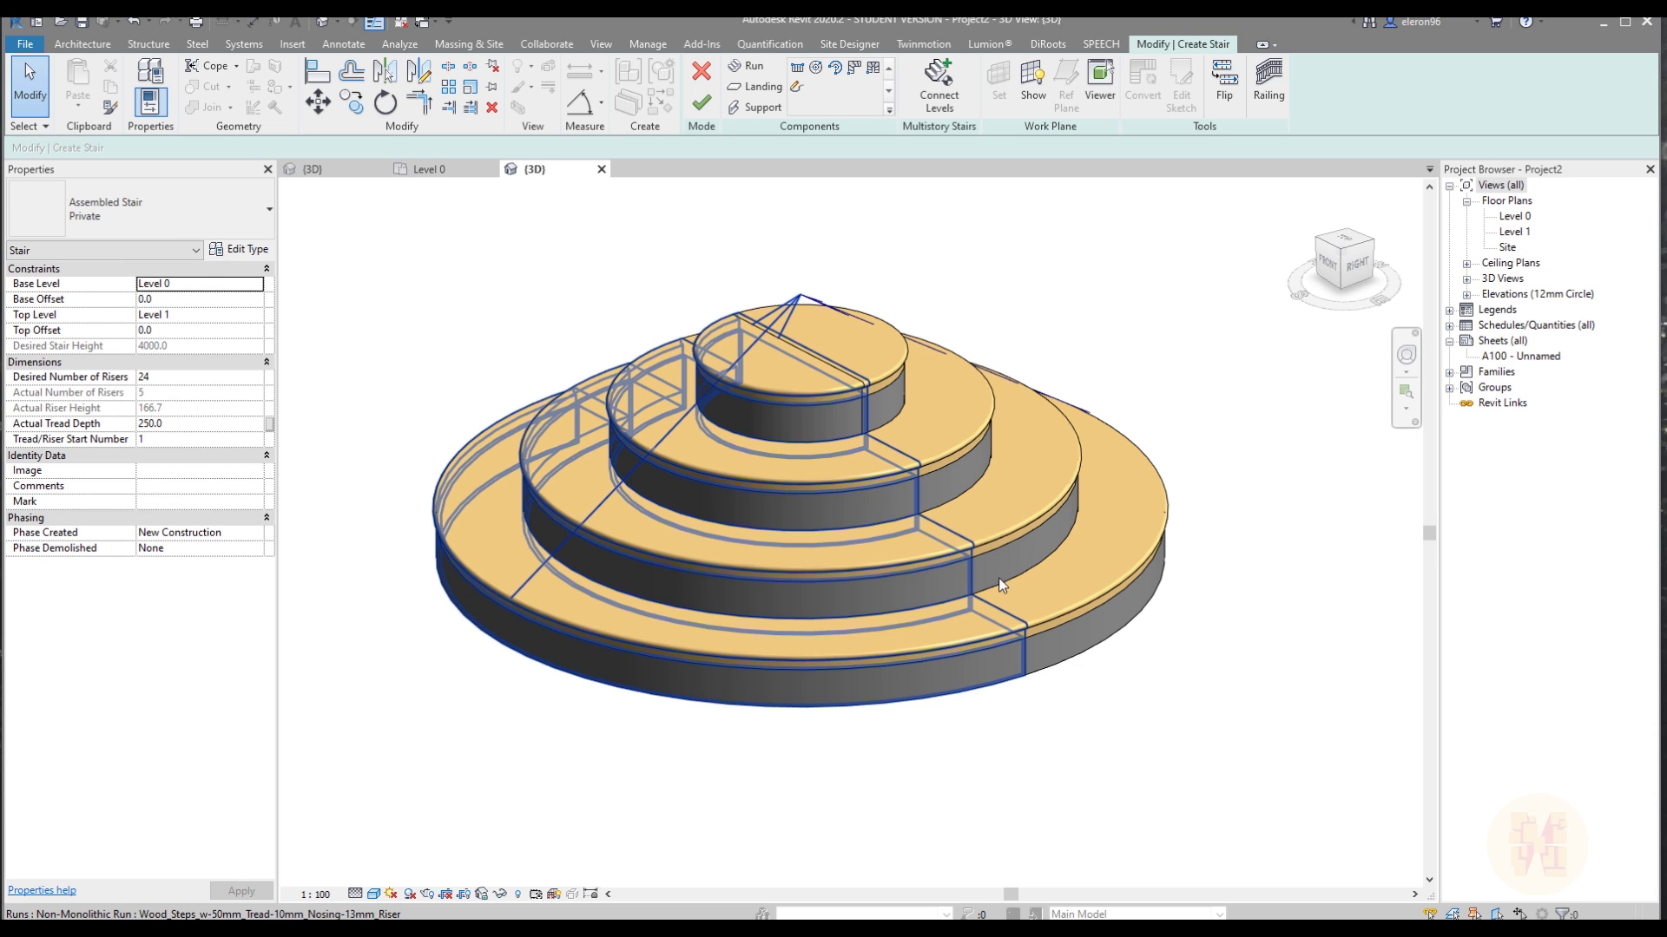
scroll(1039, 595, "up", 1)
scroll(790, 515, "down", 5)
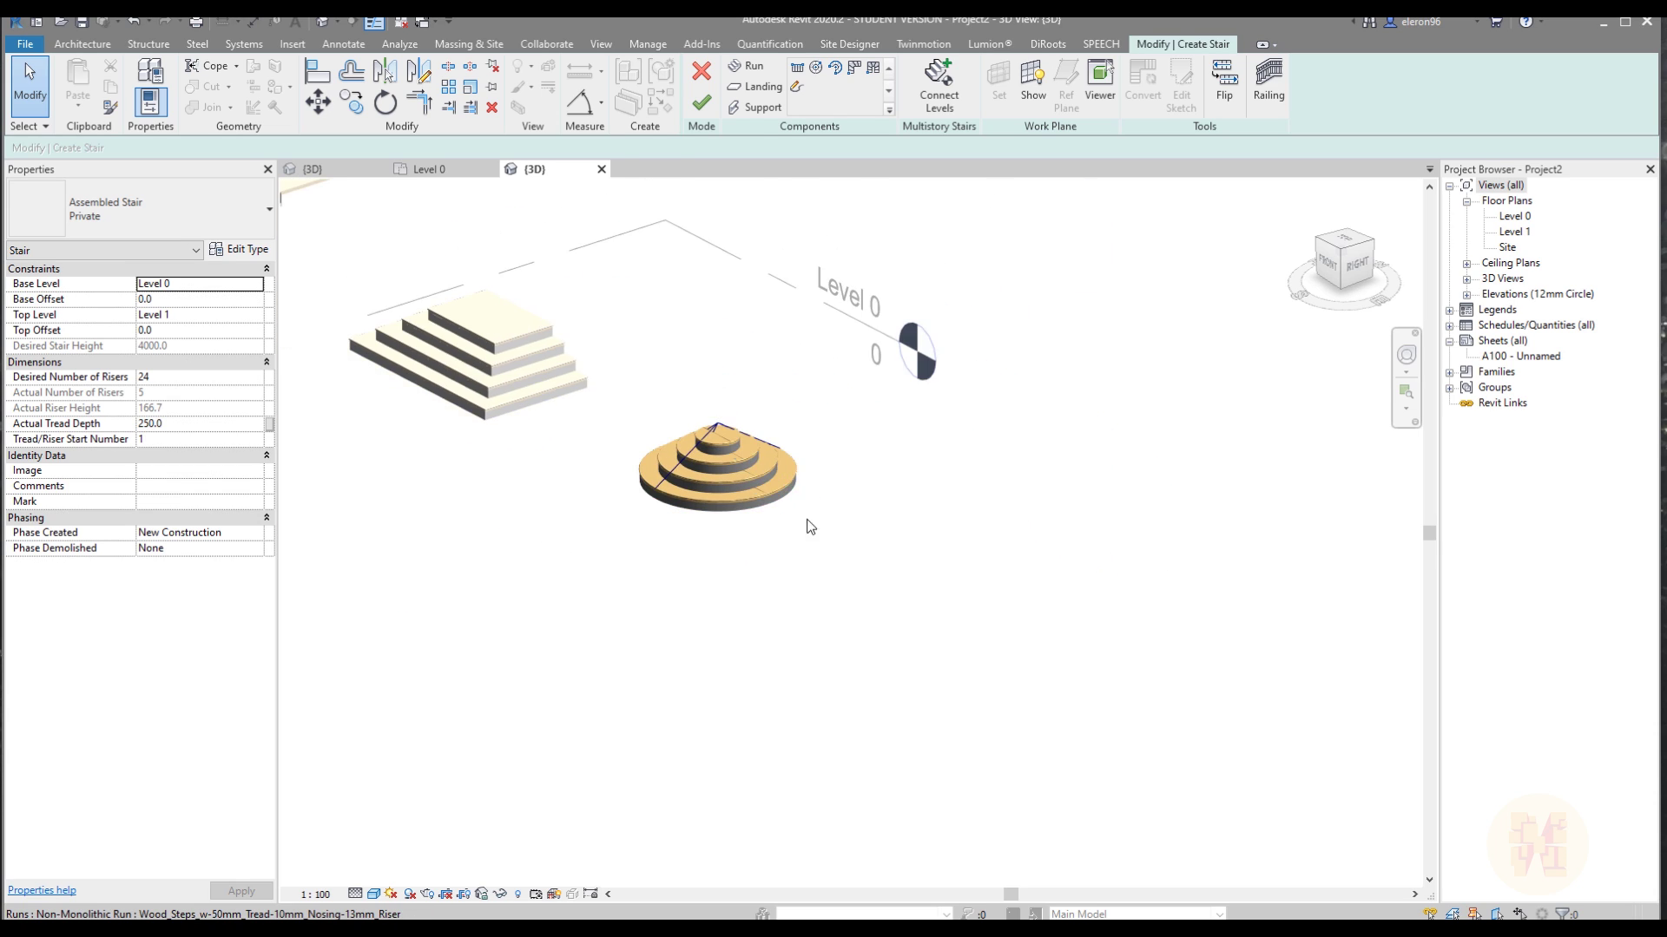
left_click(701, 102)
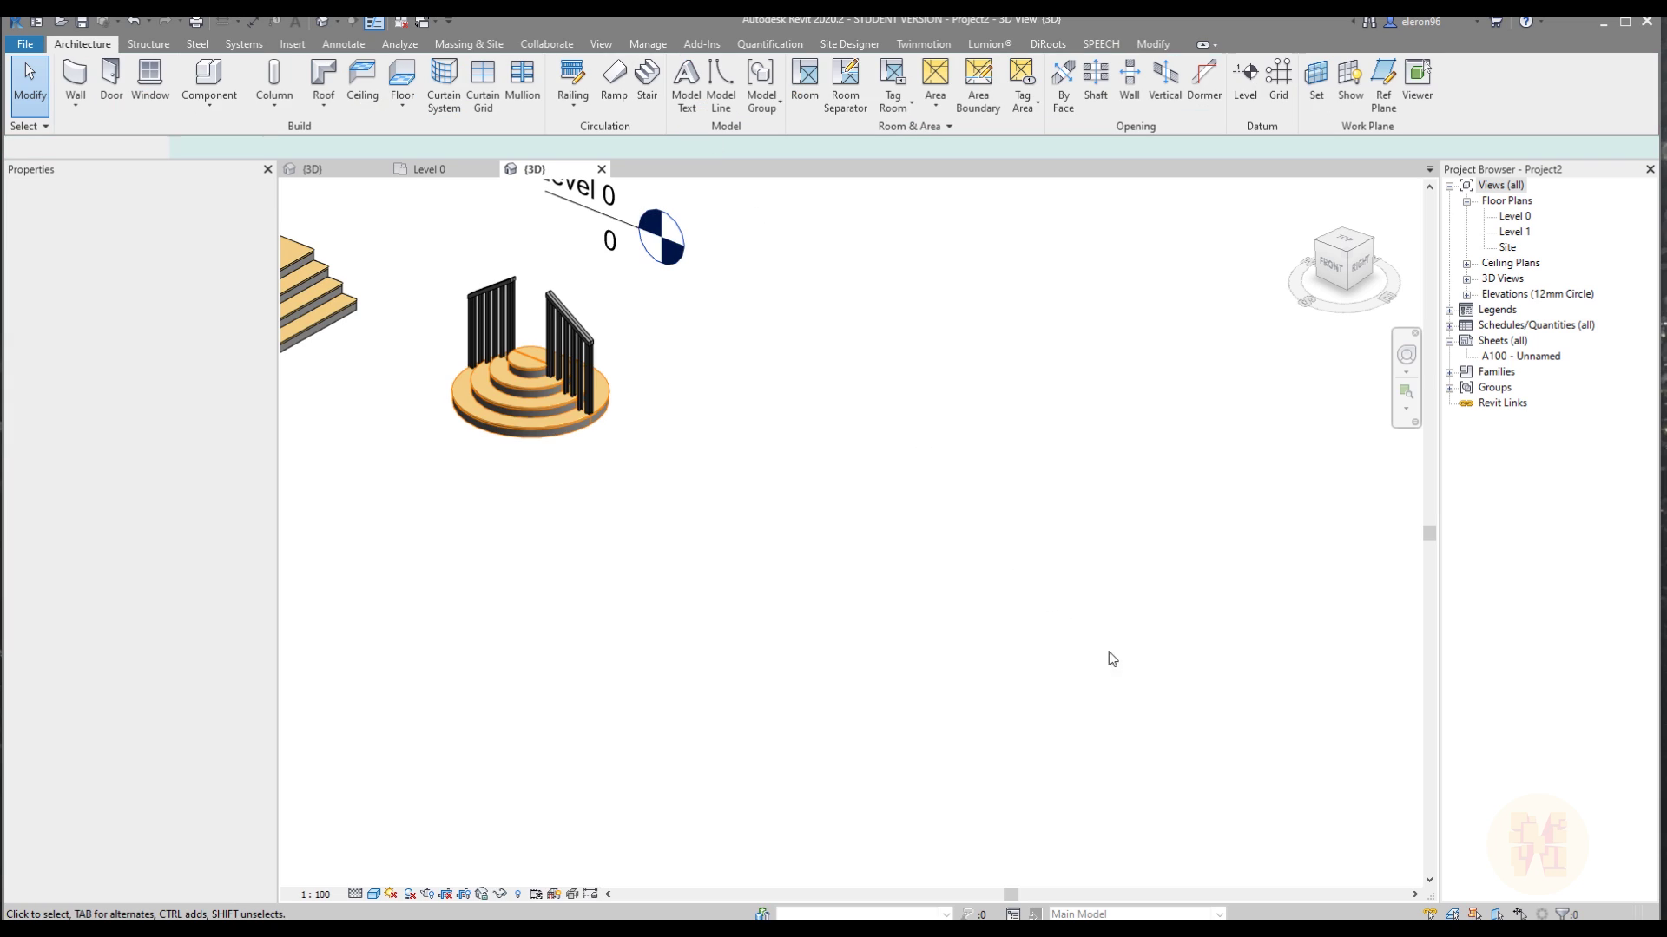
Start a new stair in an empty area of Level 0 with a straight 12-riser run, 2750 mm long and 1000 mm wide.
left_click(427, 169)
scroll(673, 573, "down", 5)
middle_click_drag(946, 651, 785, 612)
scroll(743, 590, "up", 3)
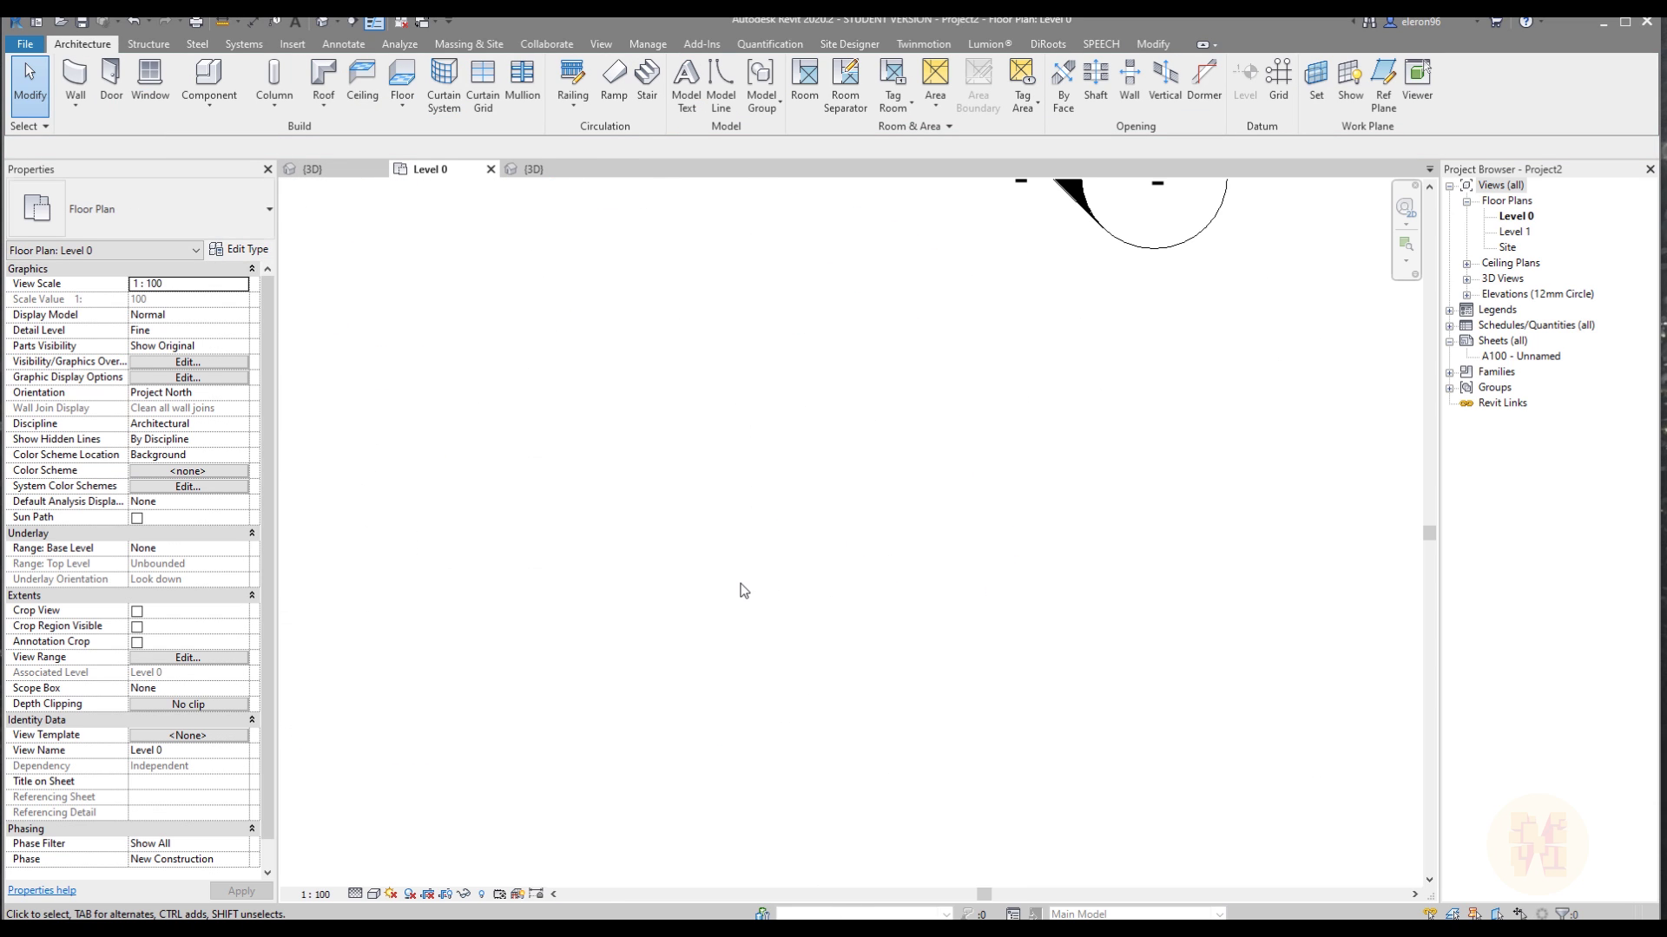
left_click(657, 83)
left_click(762, 644)
left_click(762, 309)
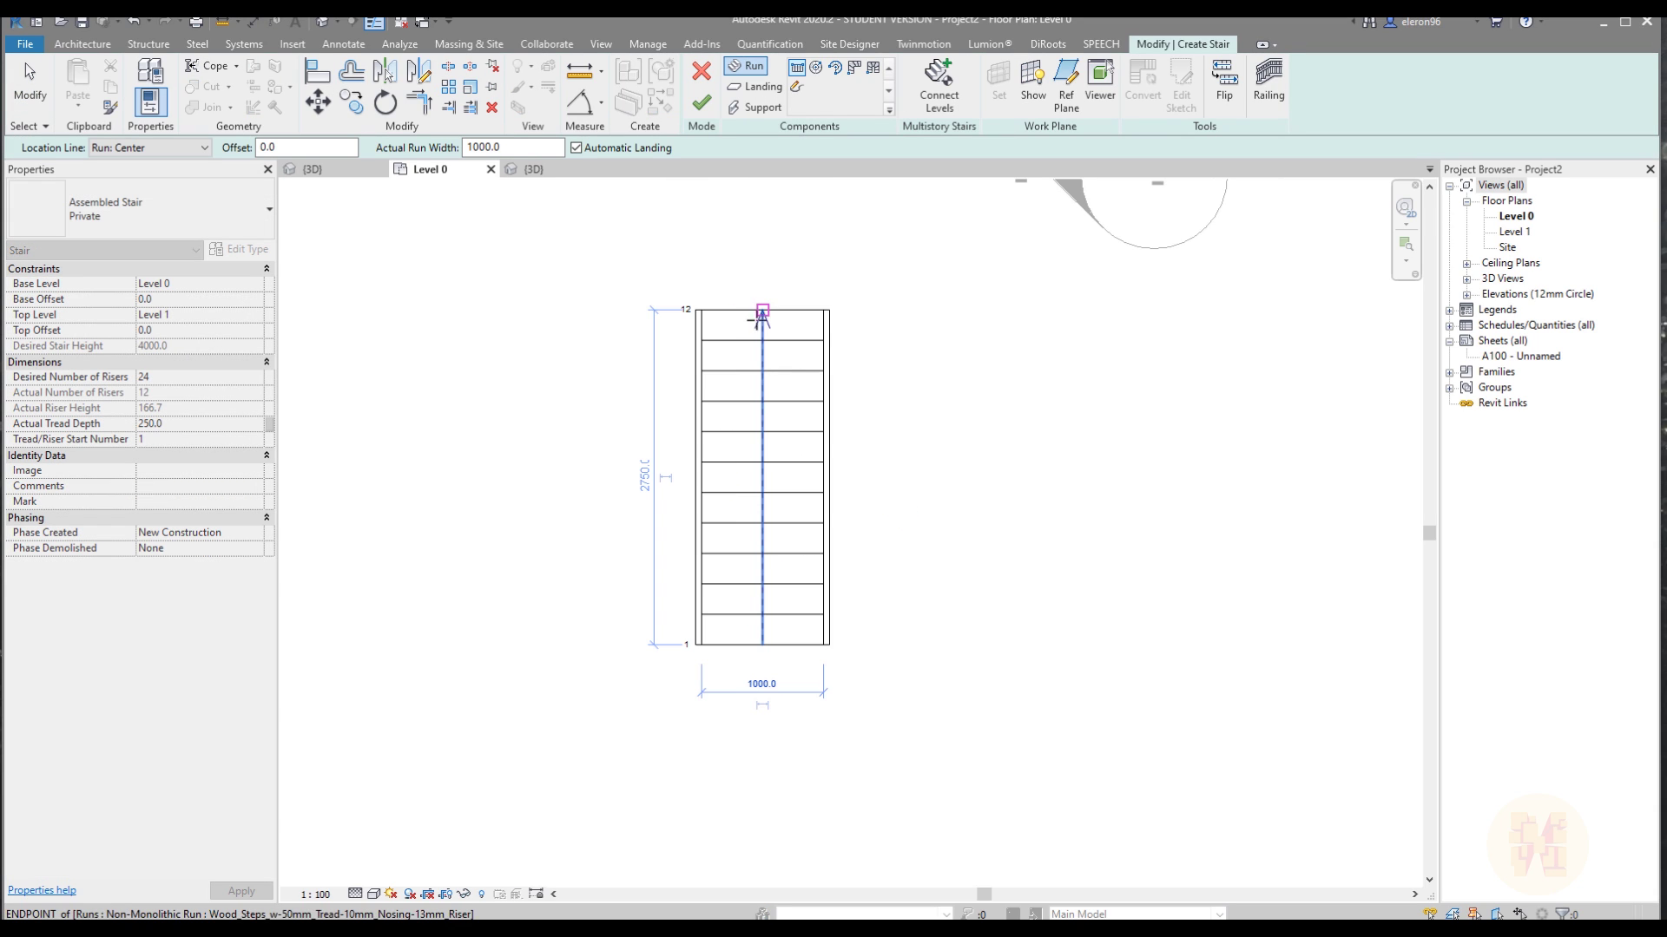
key("Escape")
key("Escape")
Delete the supports along both sides of the straight run.
left_click_drag(717, 744, 717, 745)
key("Delete")
key("Delete")
left_click_drag(785, 231, 930, 682)
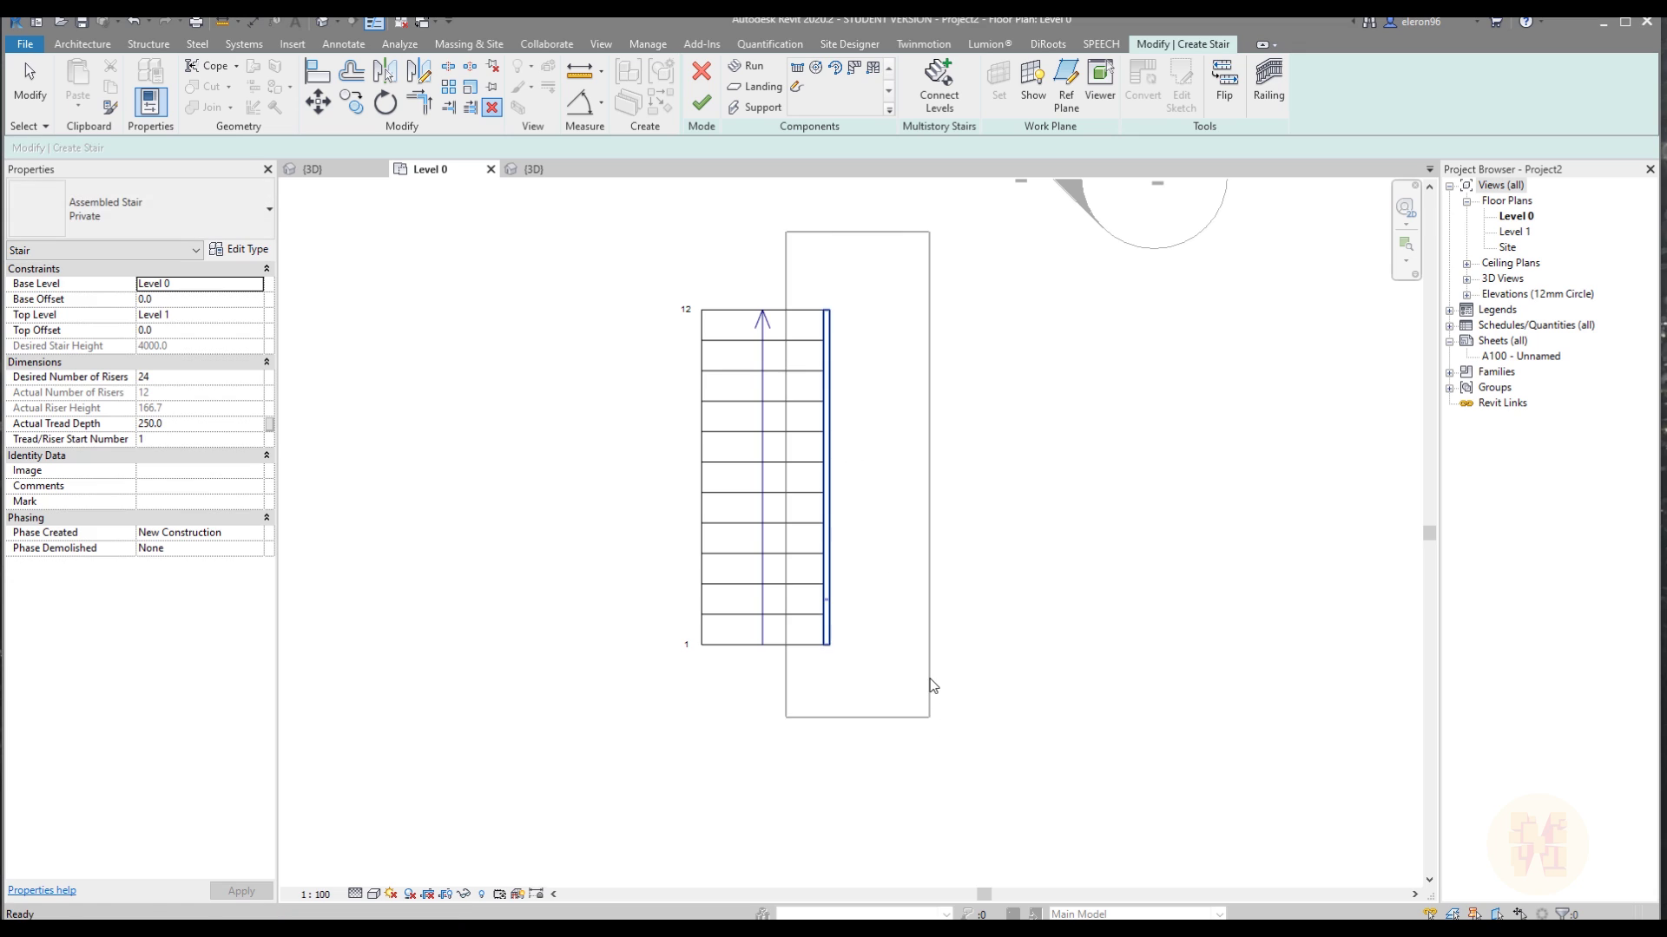
key("Escape")
Convert the straight run to a sketch-based run and open its sketch for editing.
left_click(804, 533)
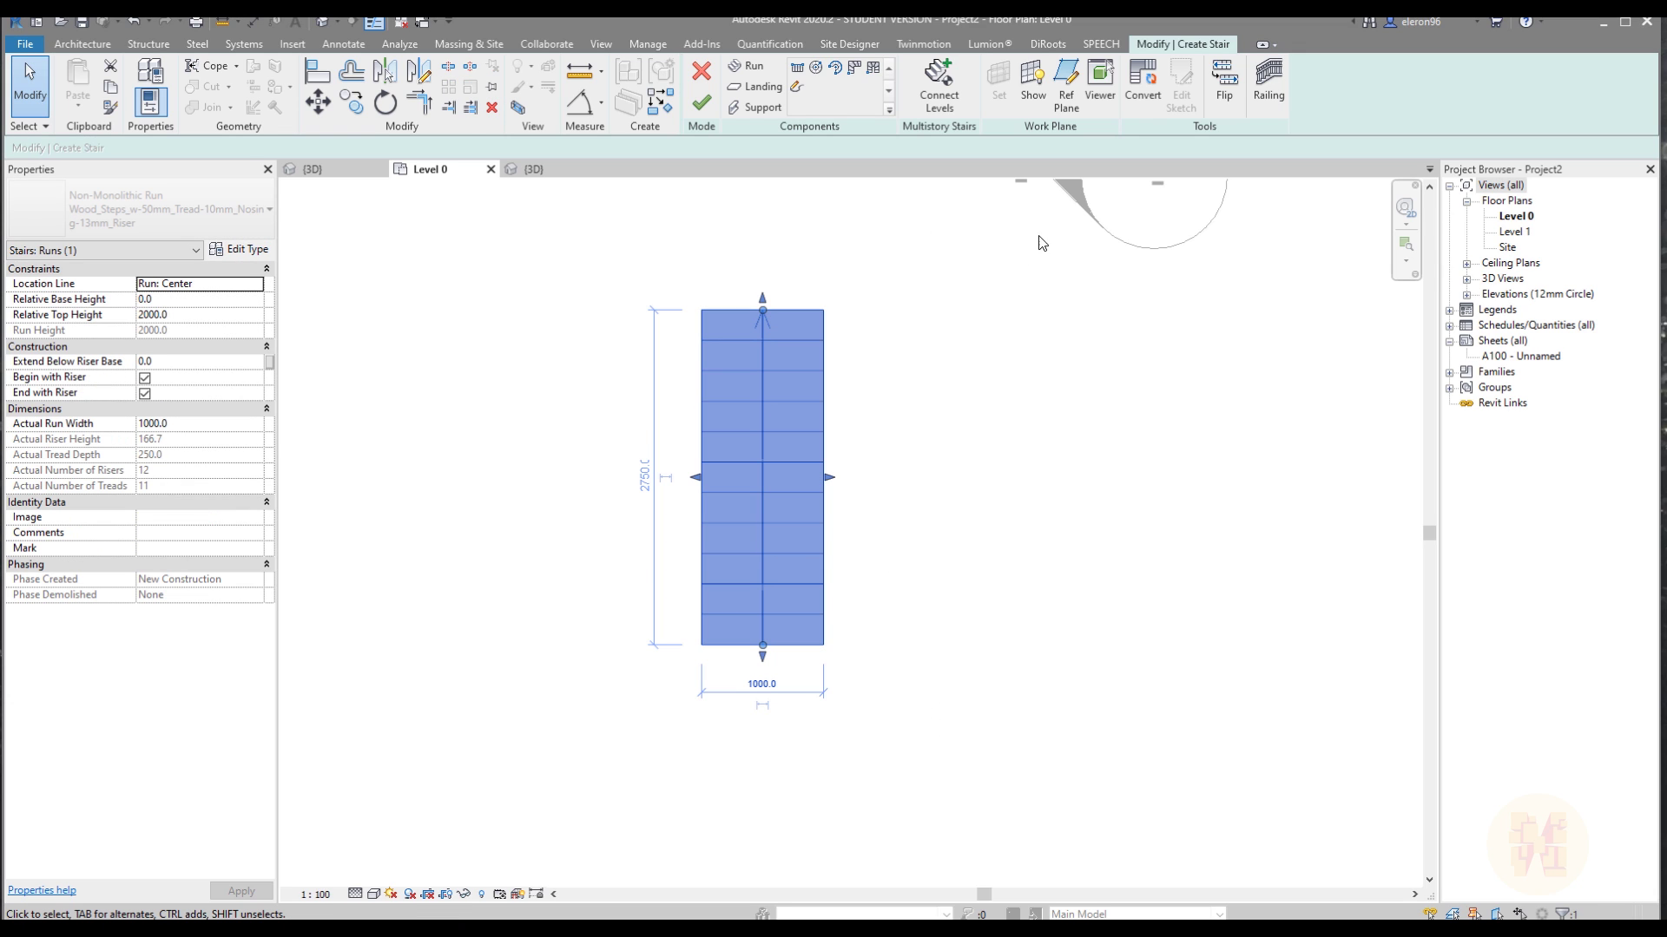
left_click(1141, 88)
left_click(827, 578)
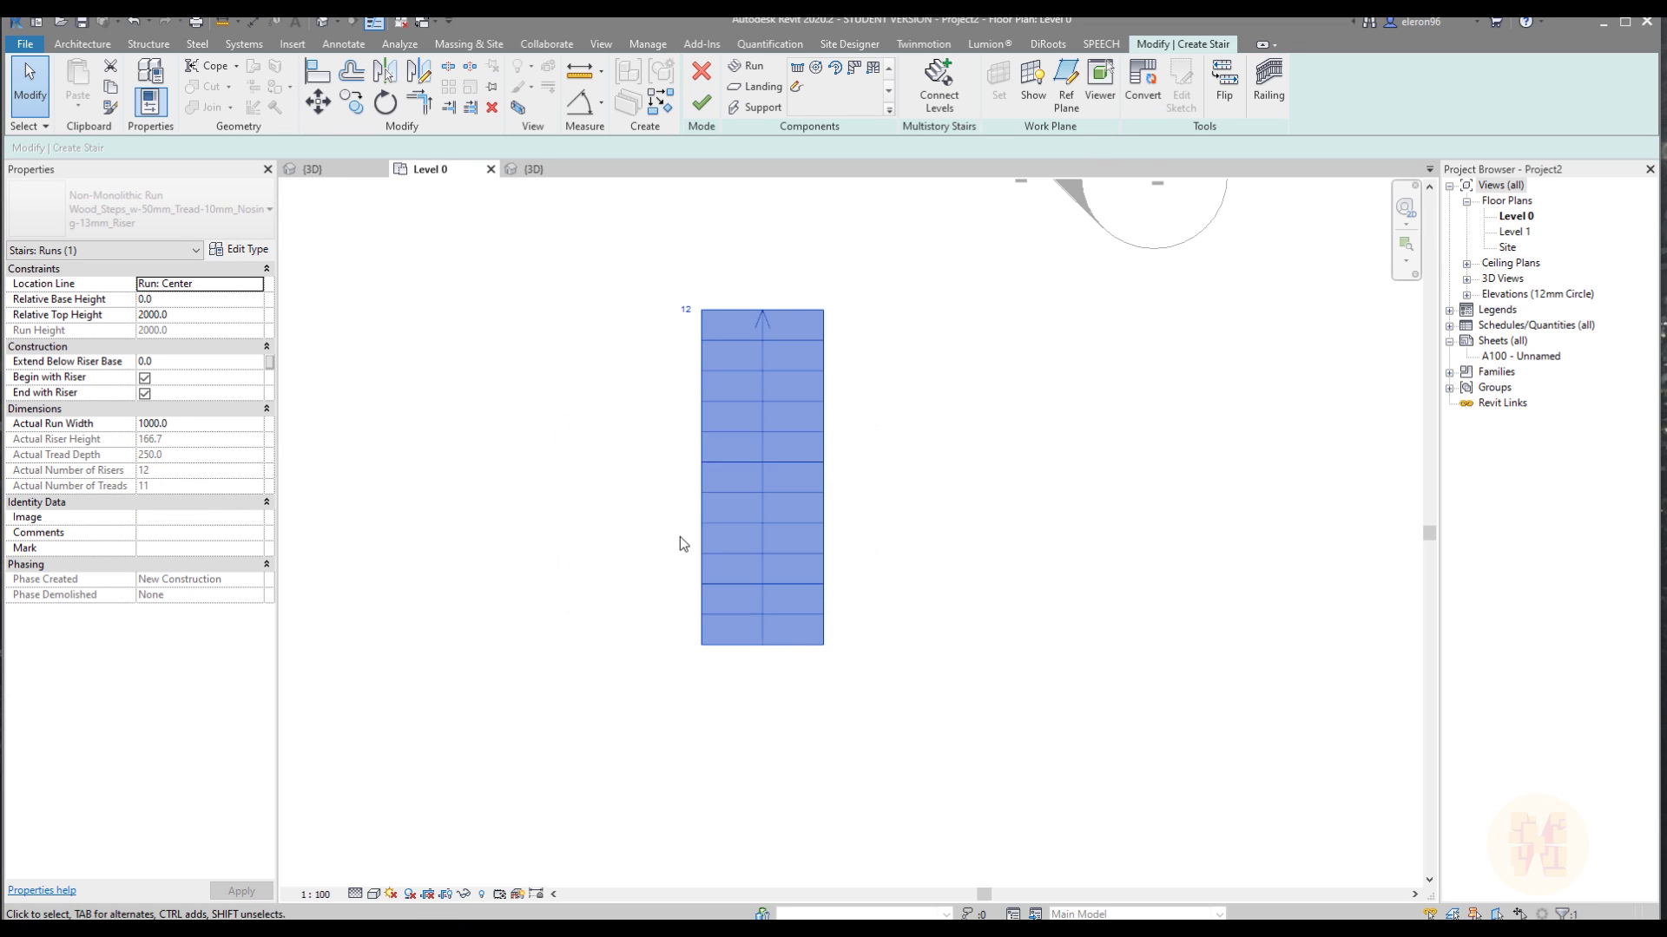
left_click(1181, 91)
Draw an arc riser with a radius of about 590 mm bulging below the first riser, between that riser's endpoints.
middle_click_drag(924, 561, 985, 456)
scroll(796, 555, "up", 2)
middle_click_drag(986, 574, 864, 595)
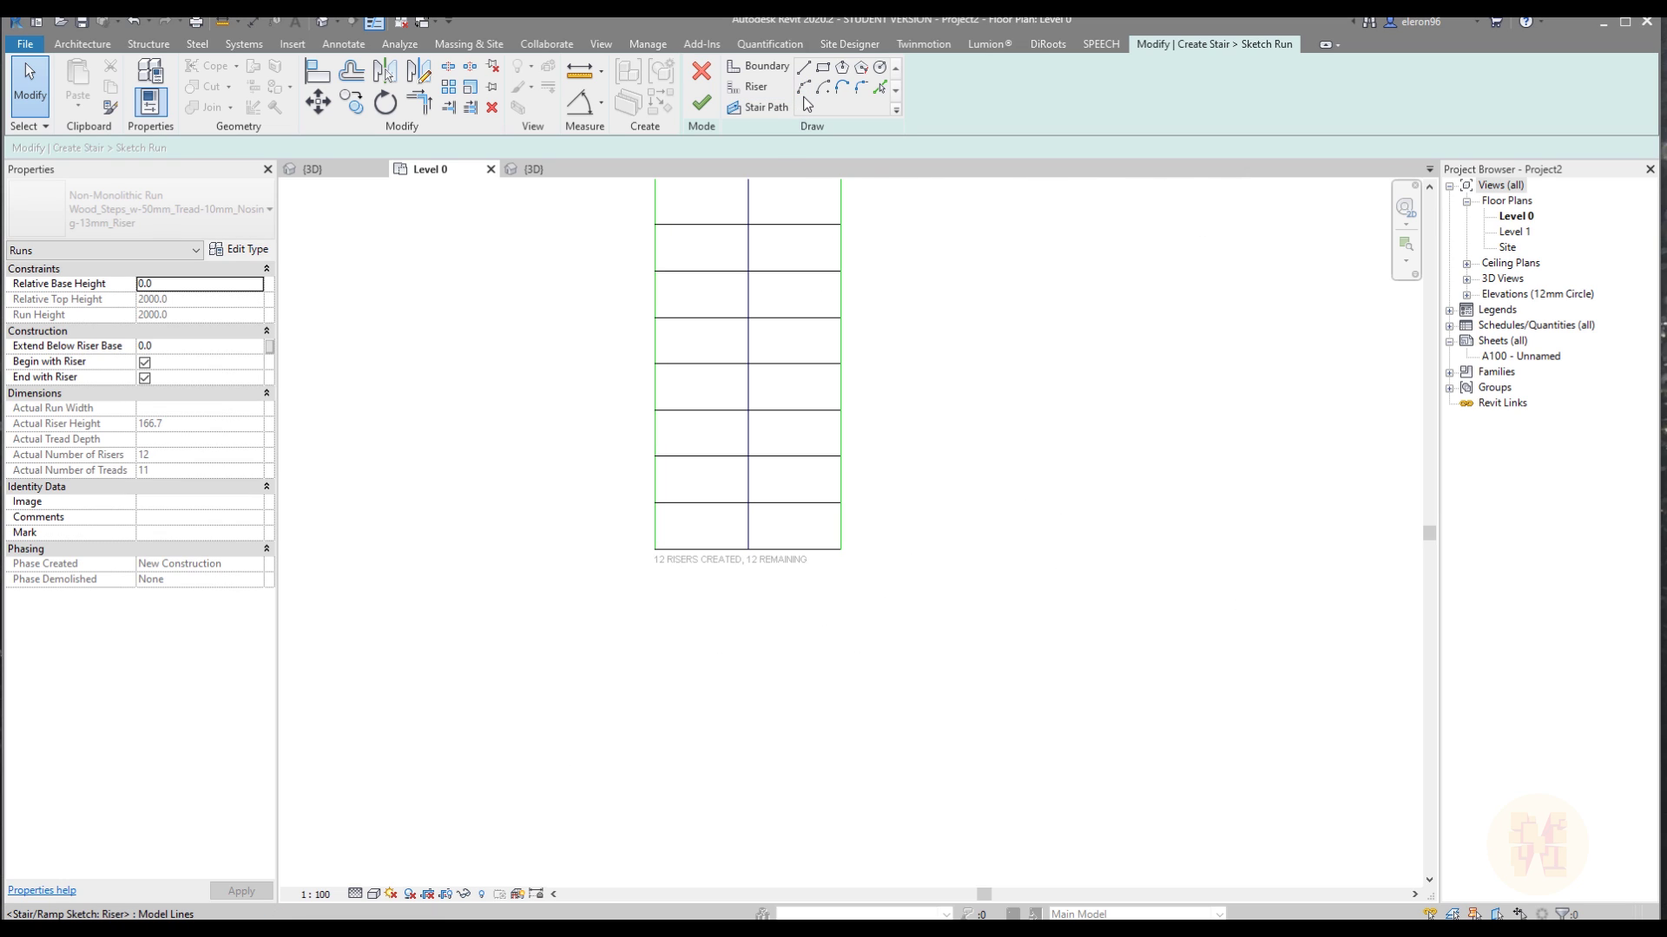
left_click(752, 90)
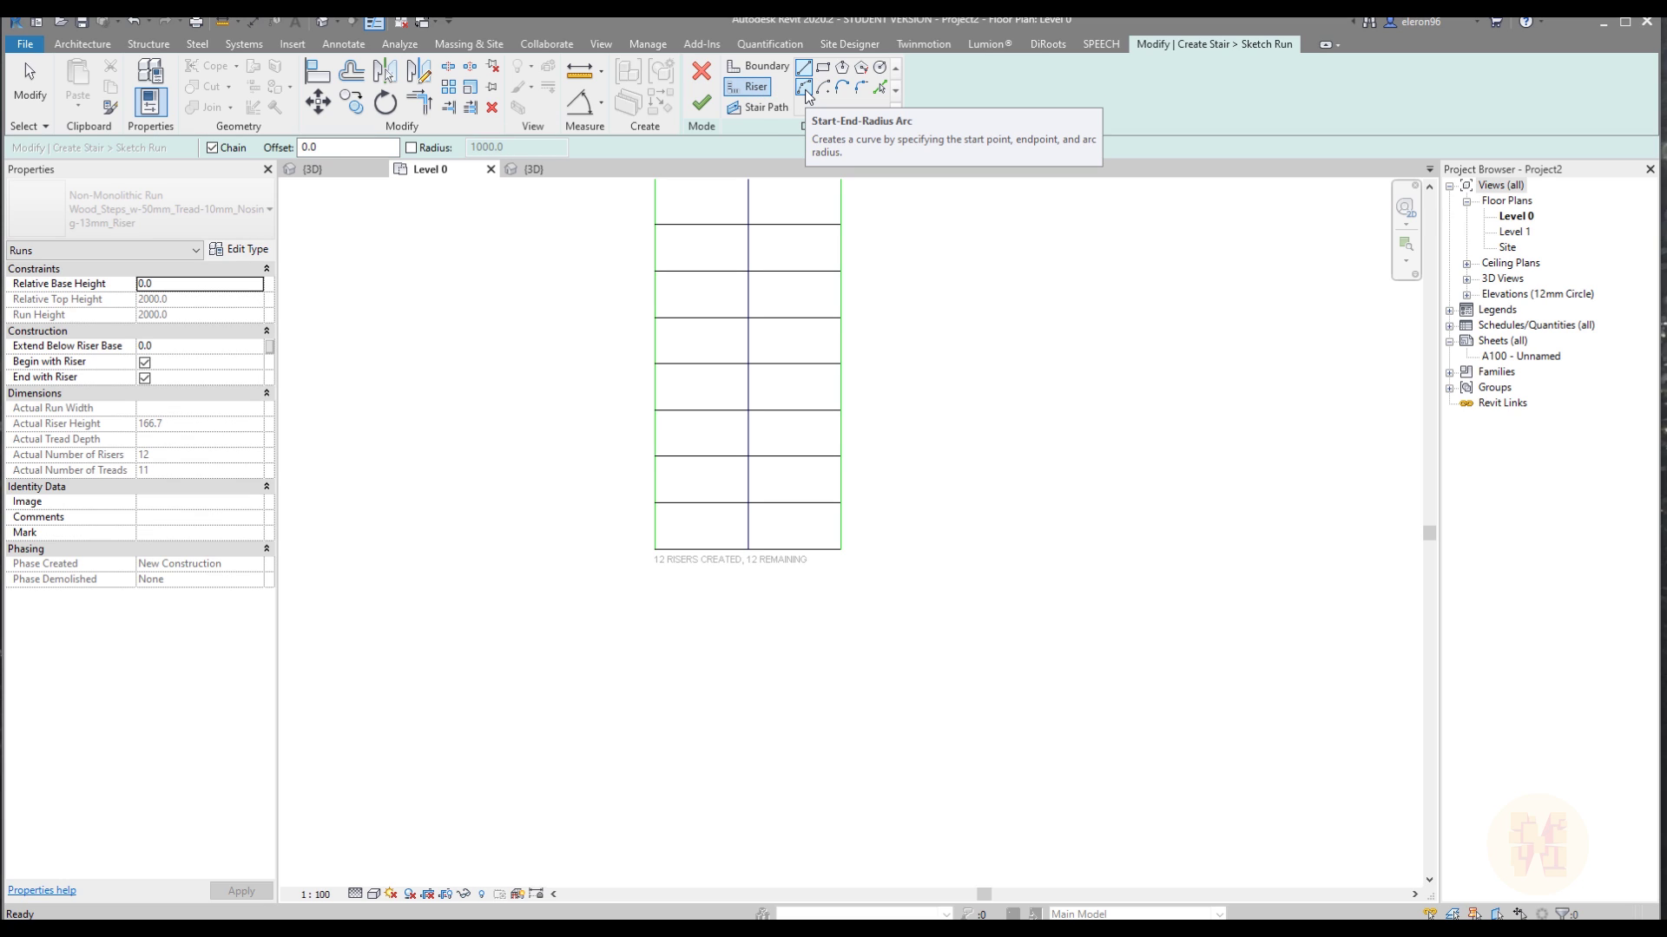
left_click(805, 87)
left_click(655, 549)
left_click(840, 549)
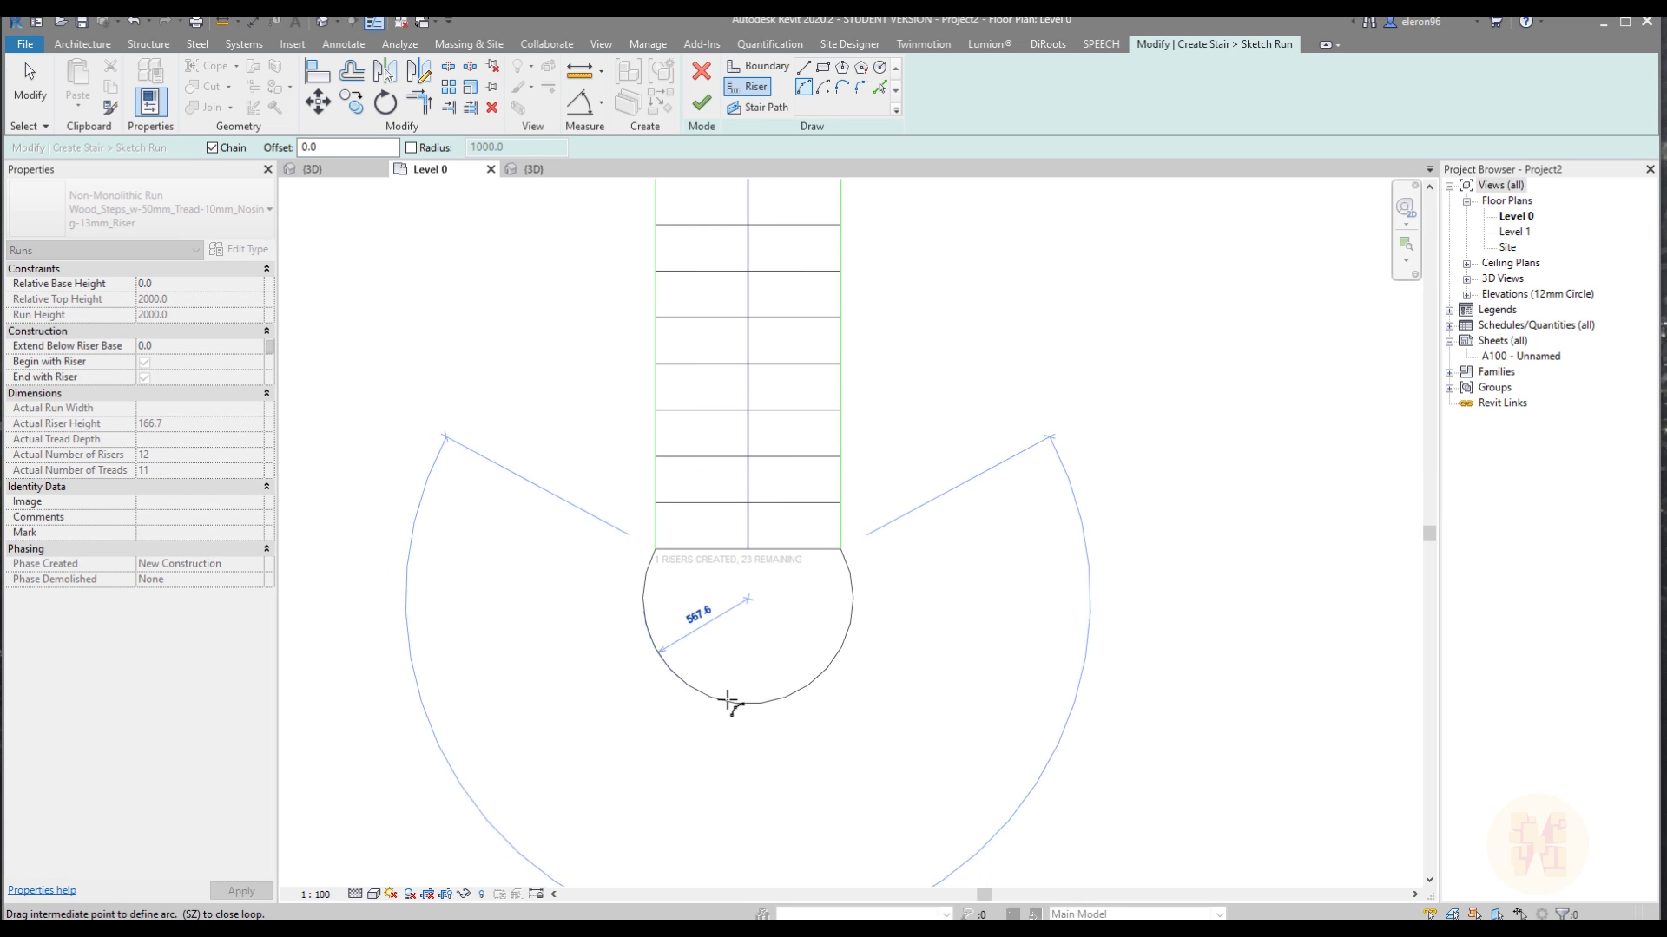
left_click(735, 710)
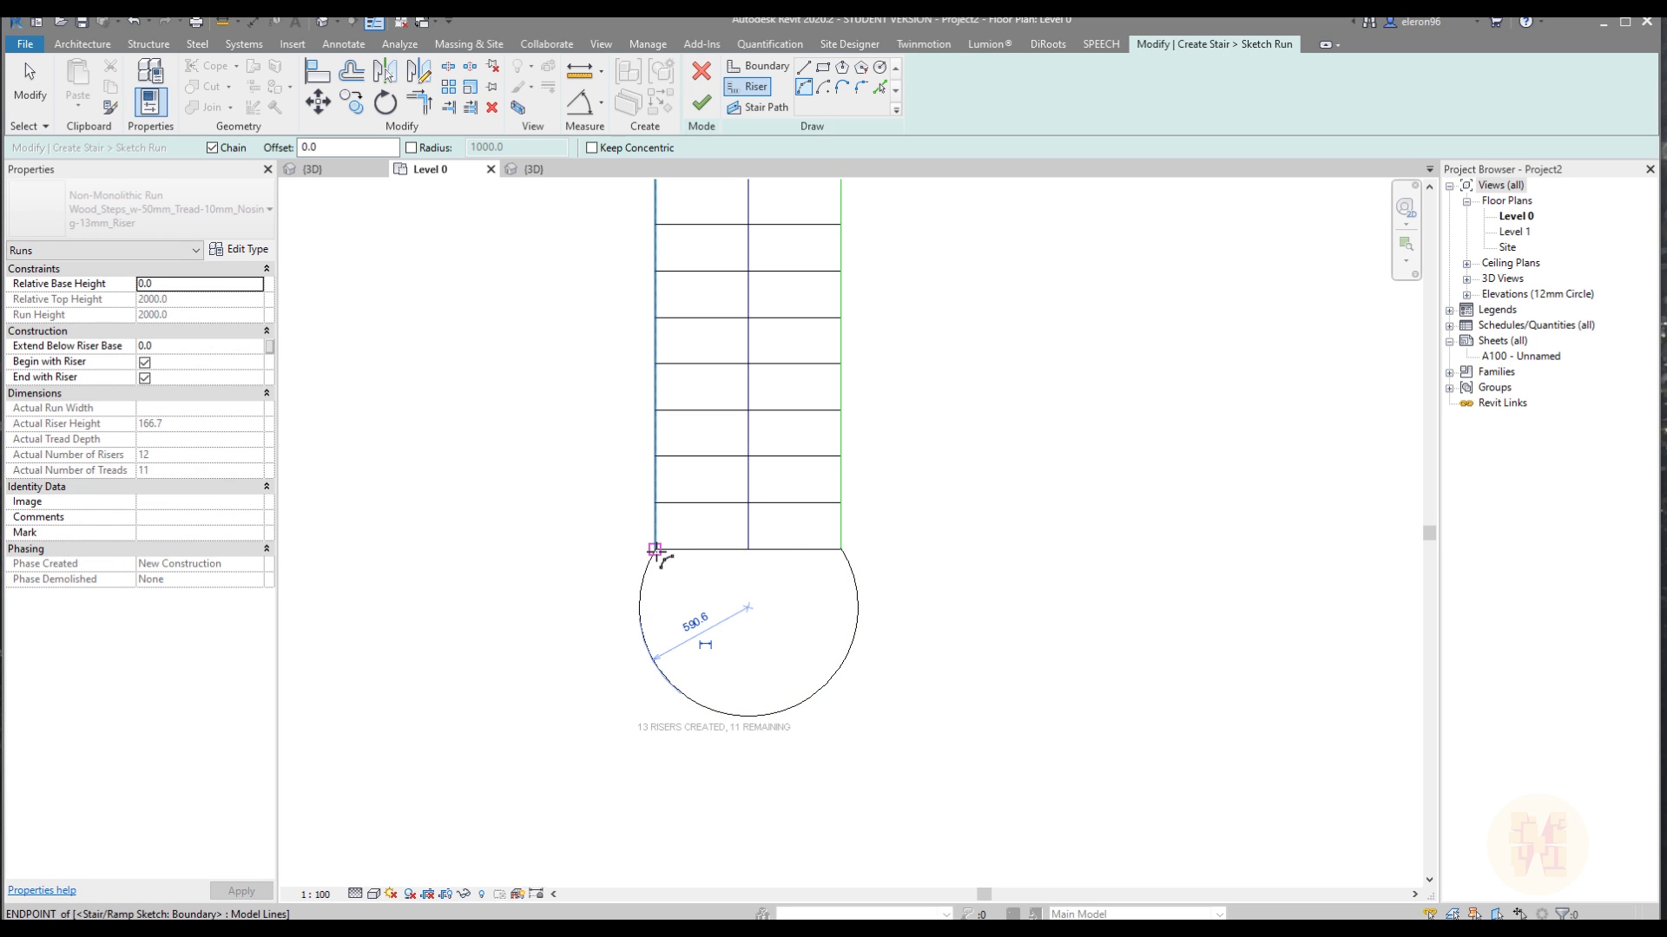
left_click(827, 88)
left_click(748, 502)
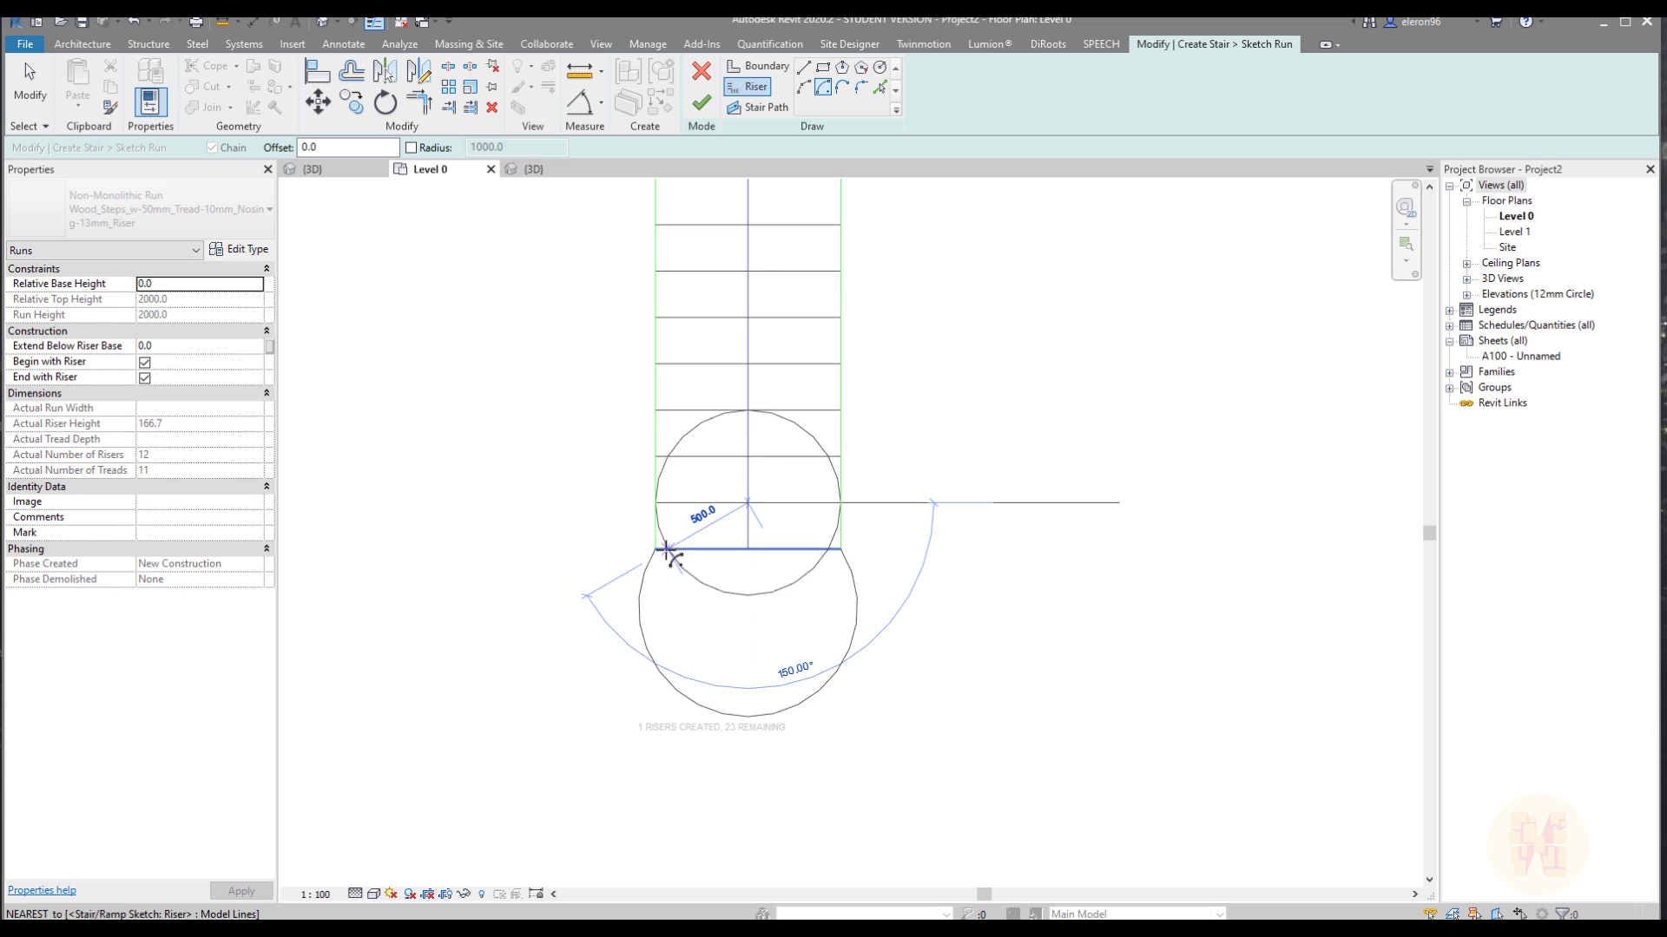
left_click(656, 550)
left_click(841, 549)
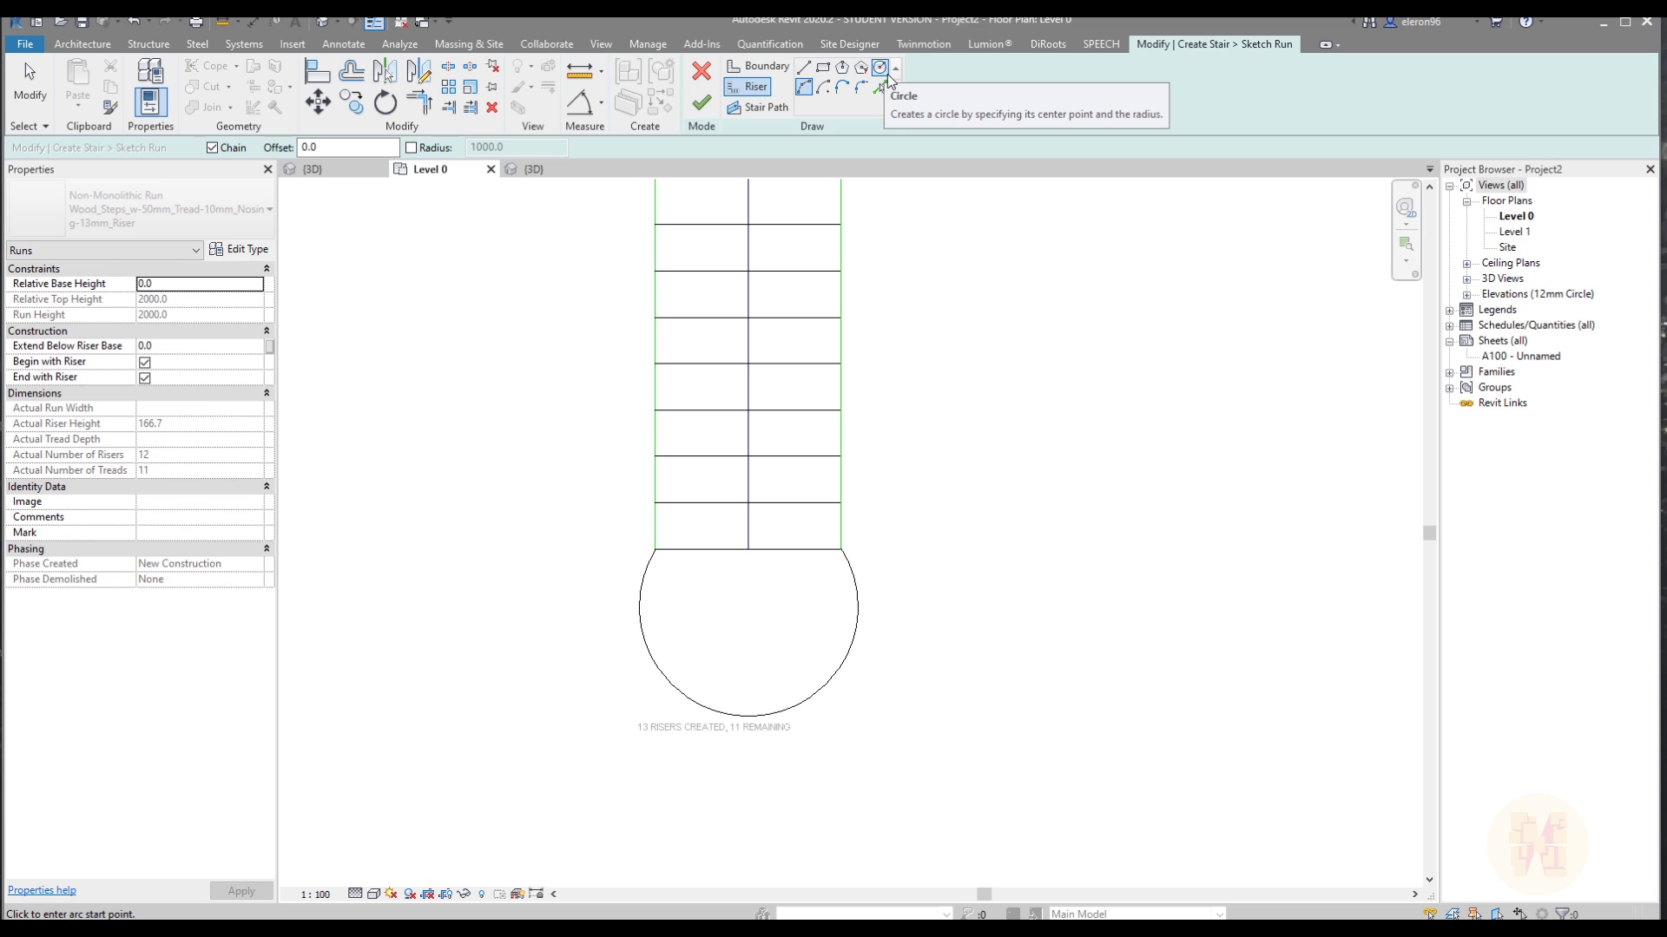
Draw two larger arc risers with radii of about 722 mm and 866 mm between the first riser's same endpoints.
left_click(655, 548)
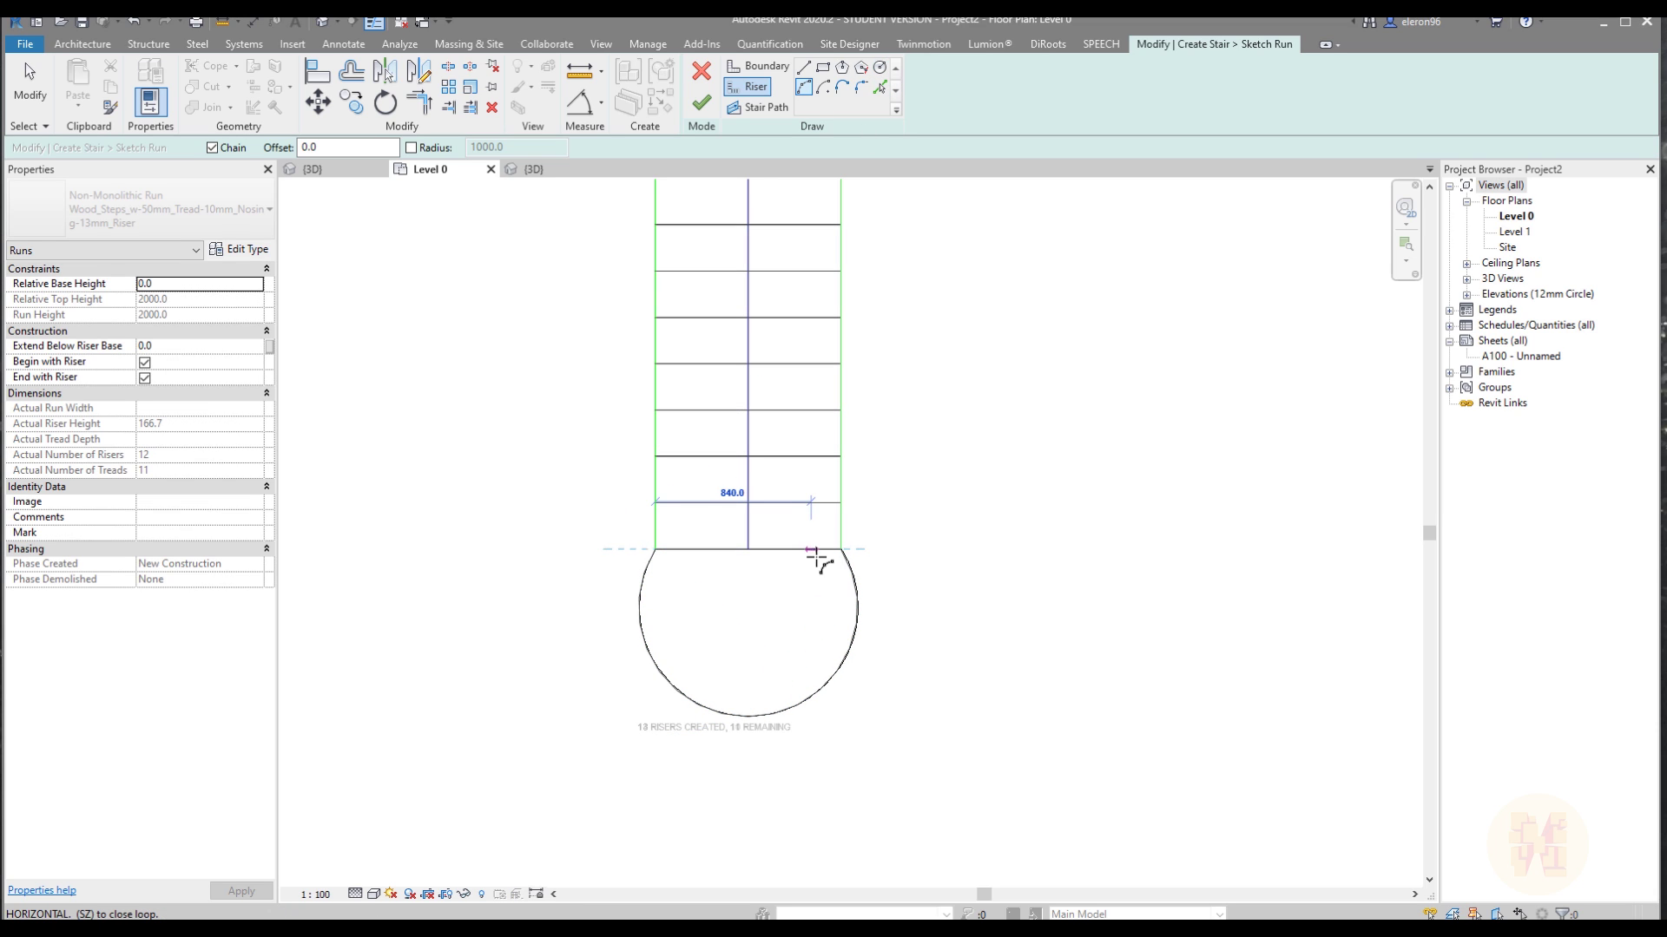
left_click(840, 549)
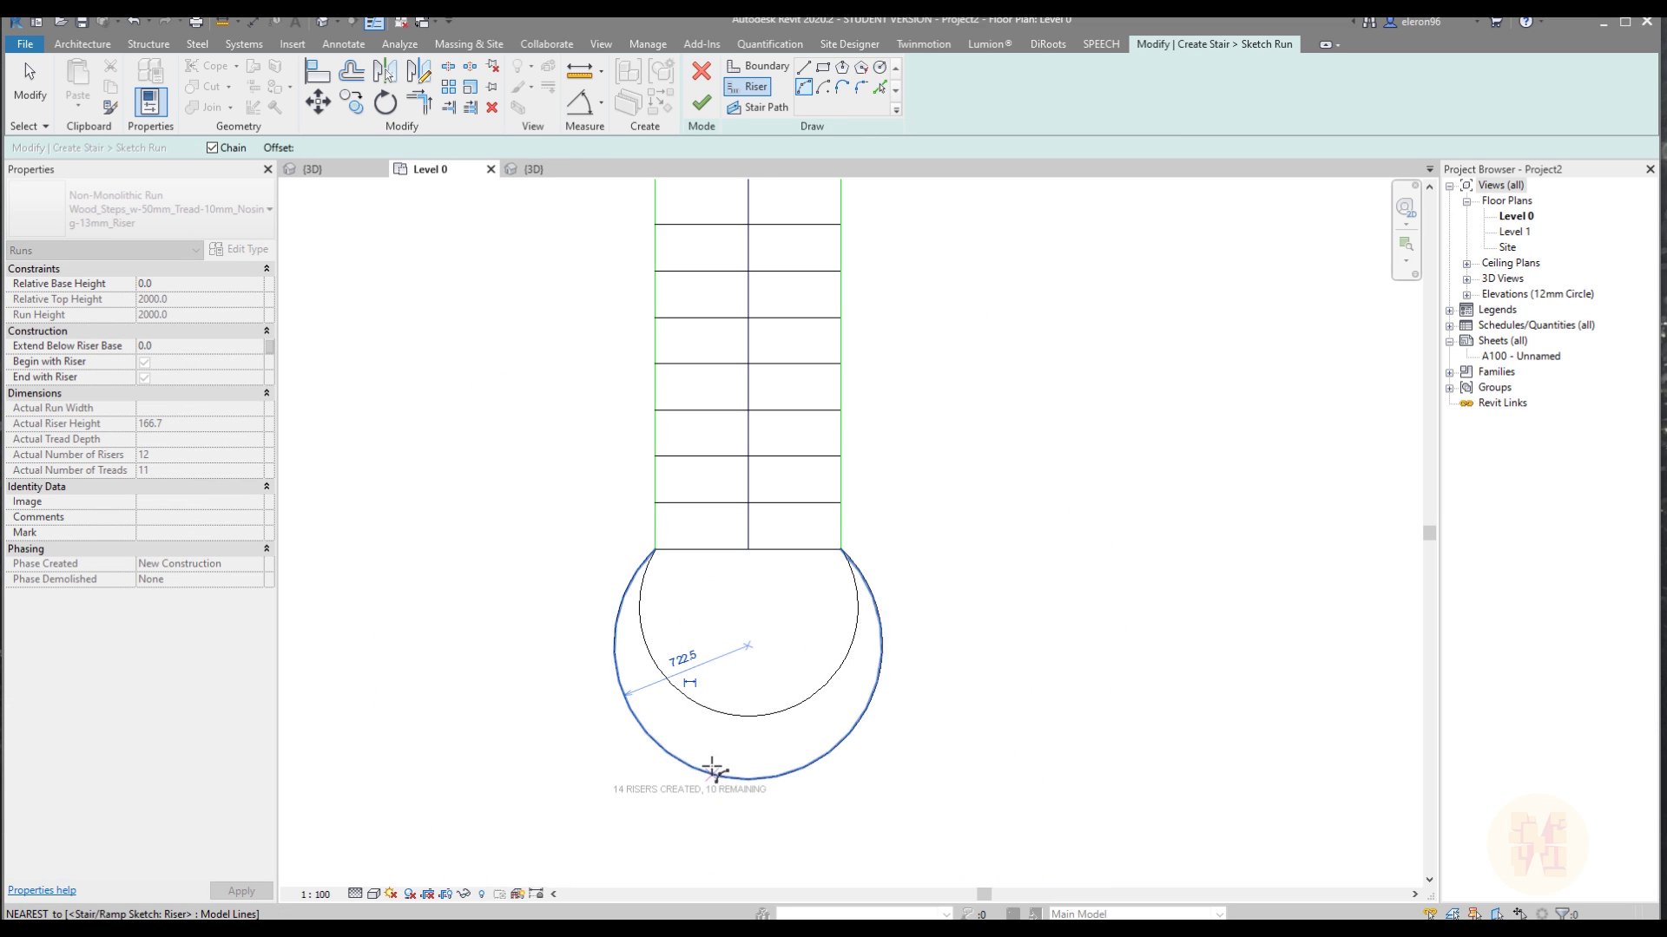
left_click(655, 549)
left_click(840, 548)
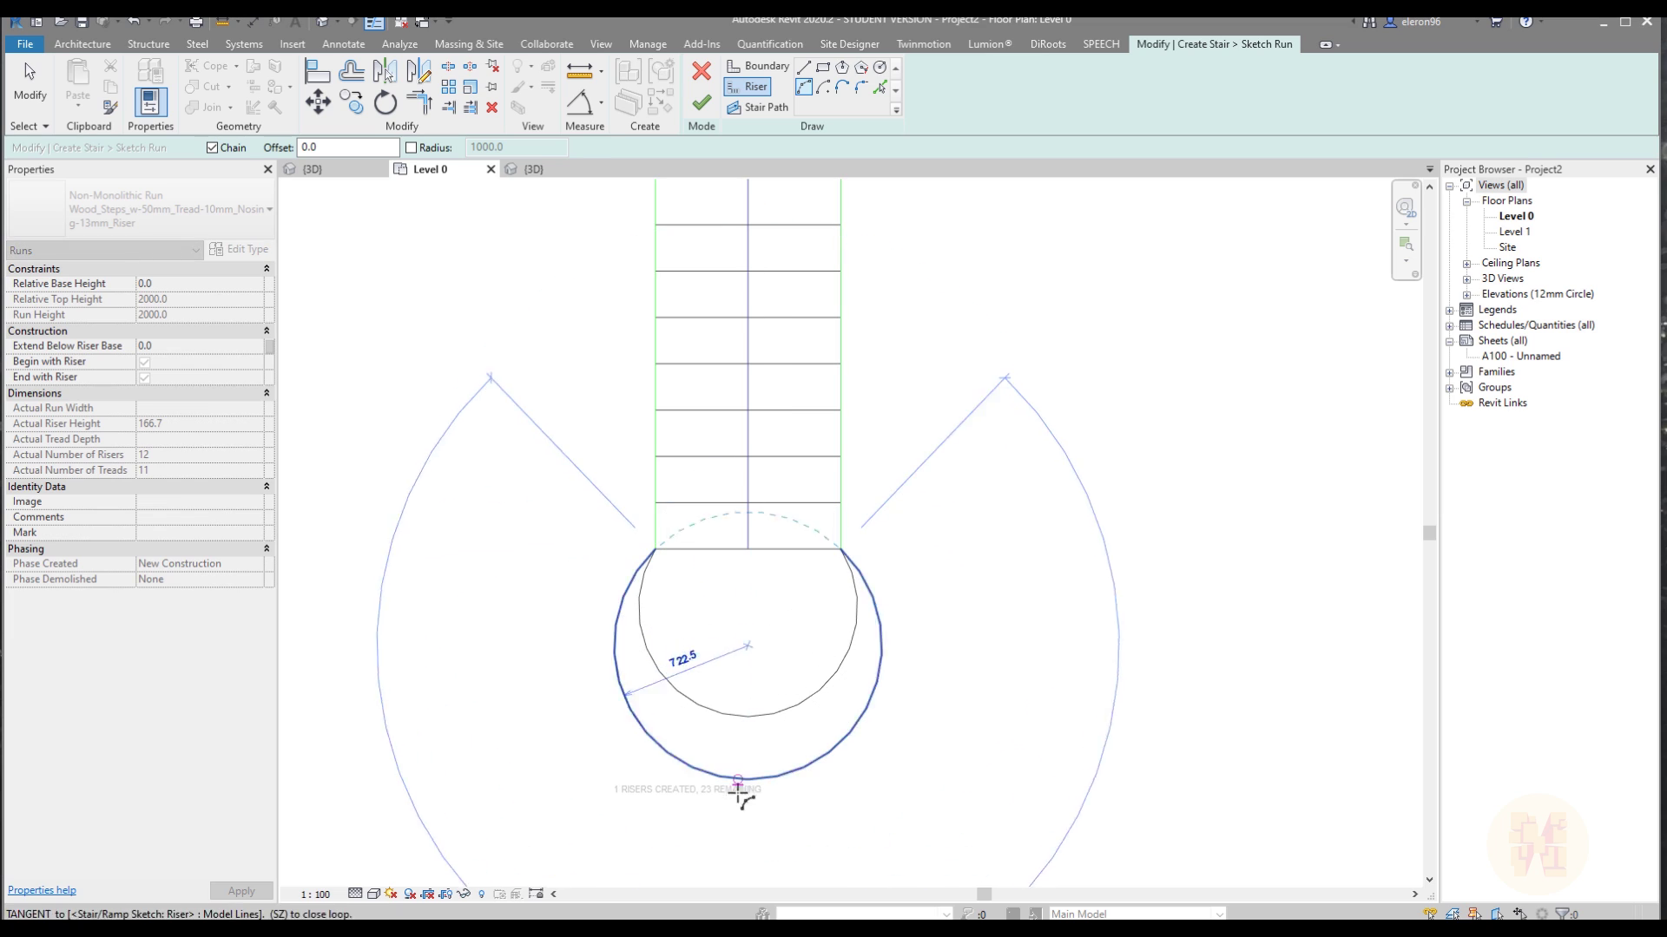
left_click(744, 841)
Draw a fourth, larger arc riser with a radius of about 1000 mm between the first riser's same endpoints.
middle_click_drag(919, 771, 901, 688)
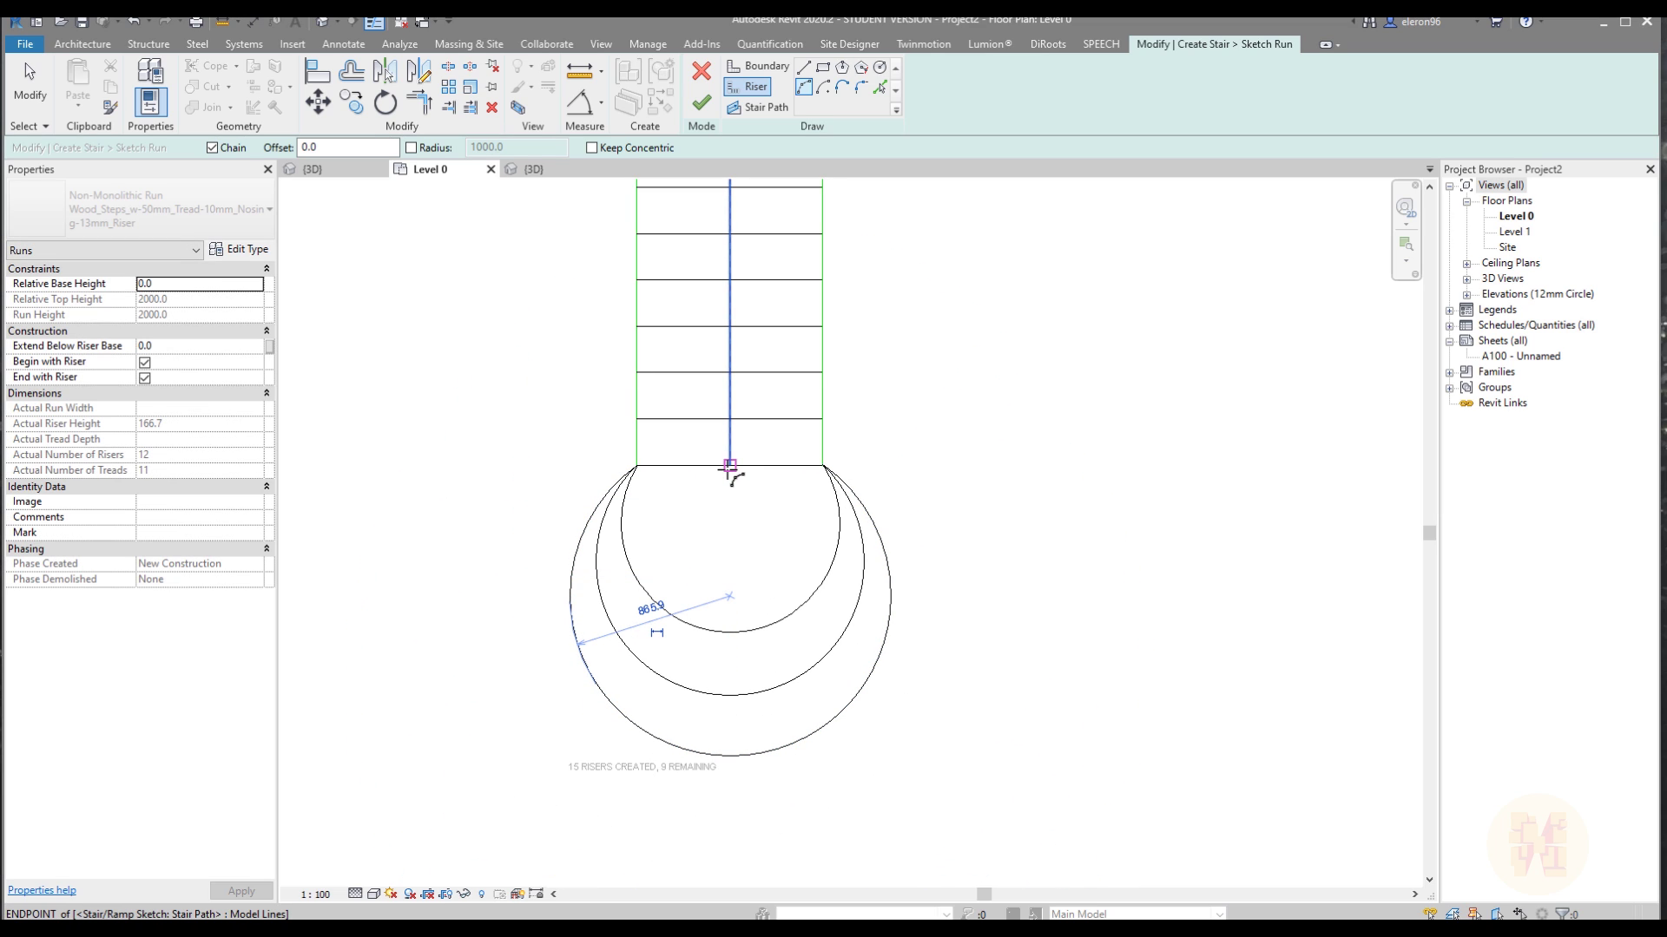
left_click(636, 465)
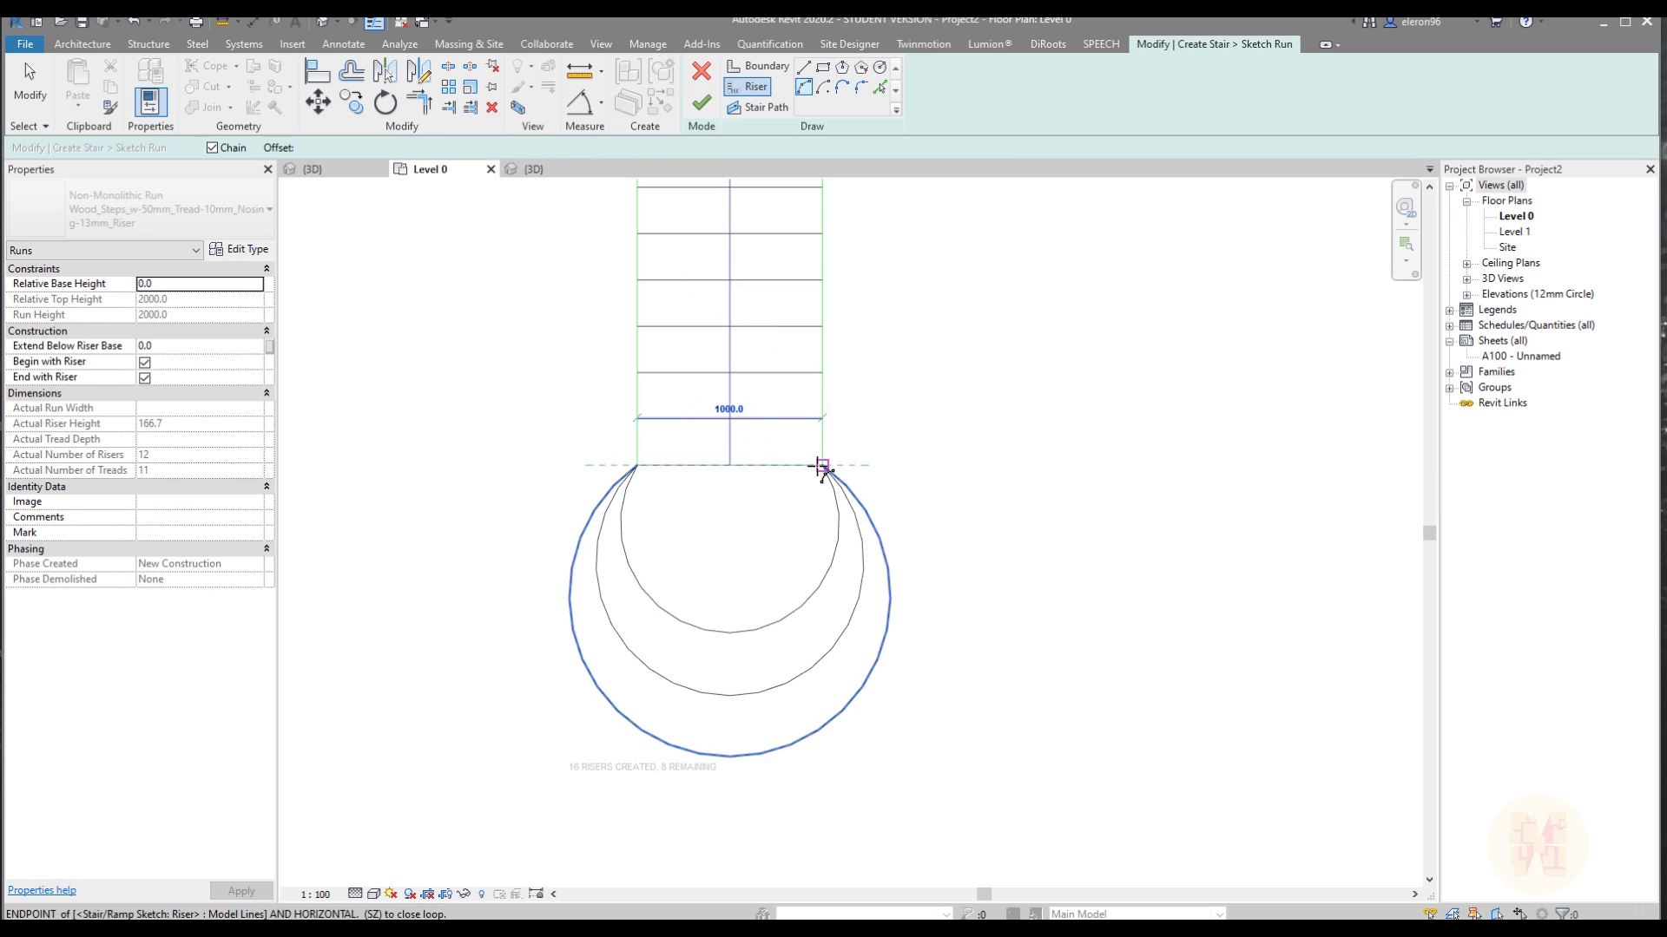
left_click(820, 466)
left_click(736, 809)
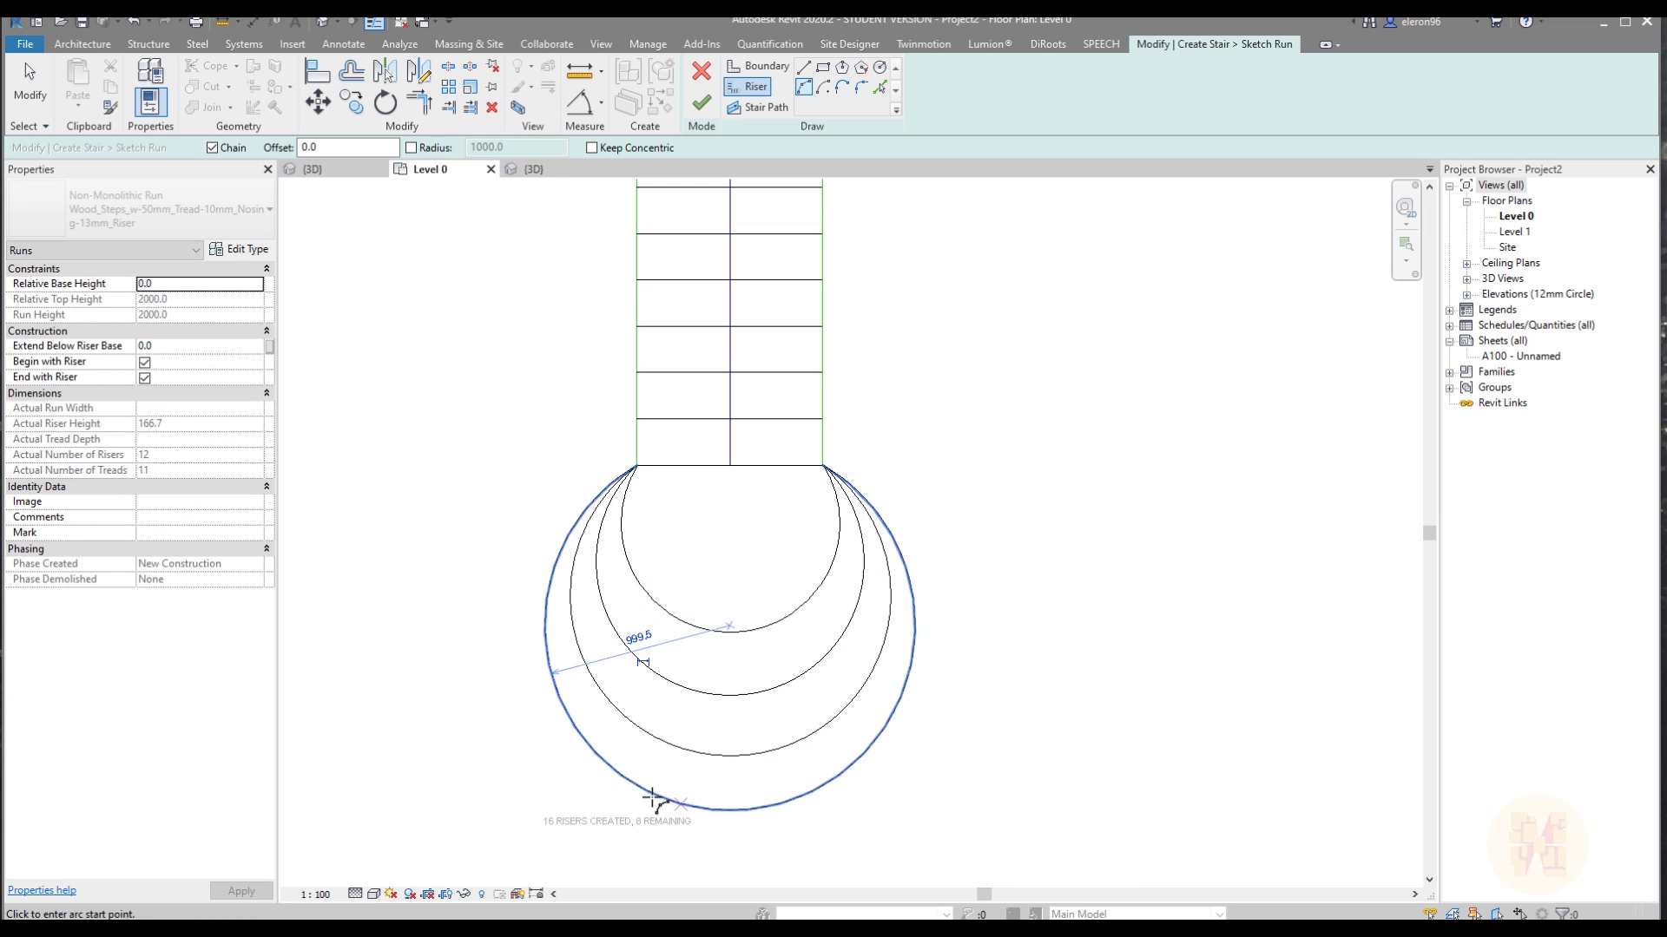
key("Escape")
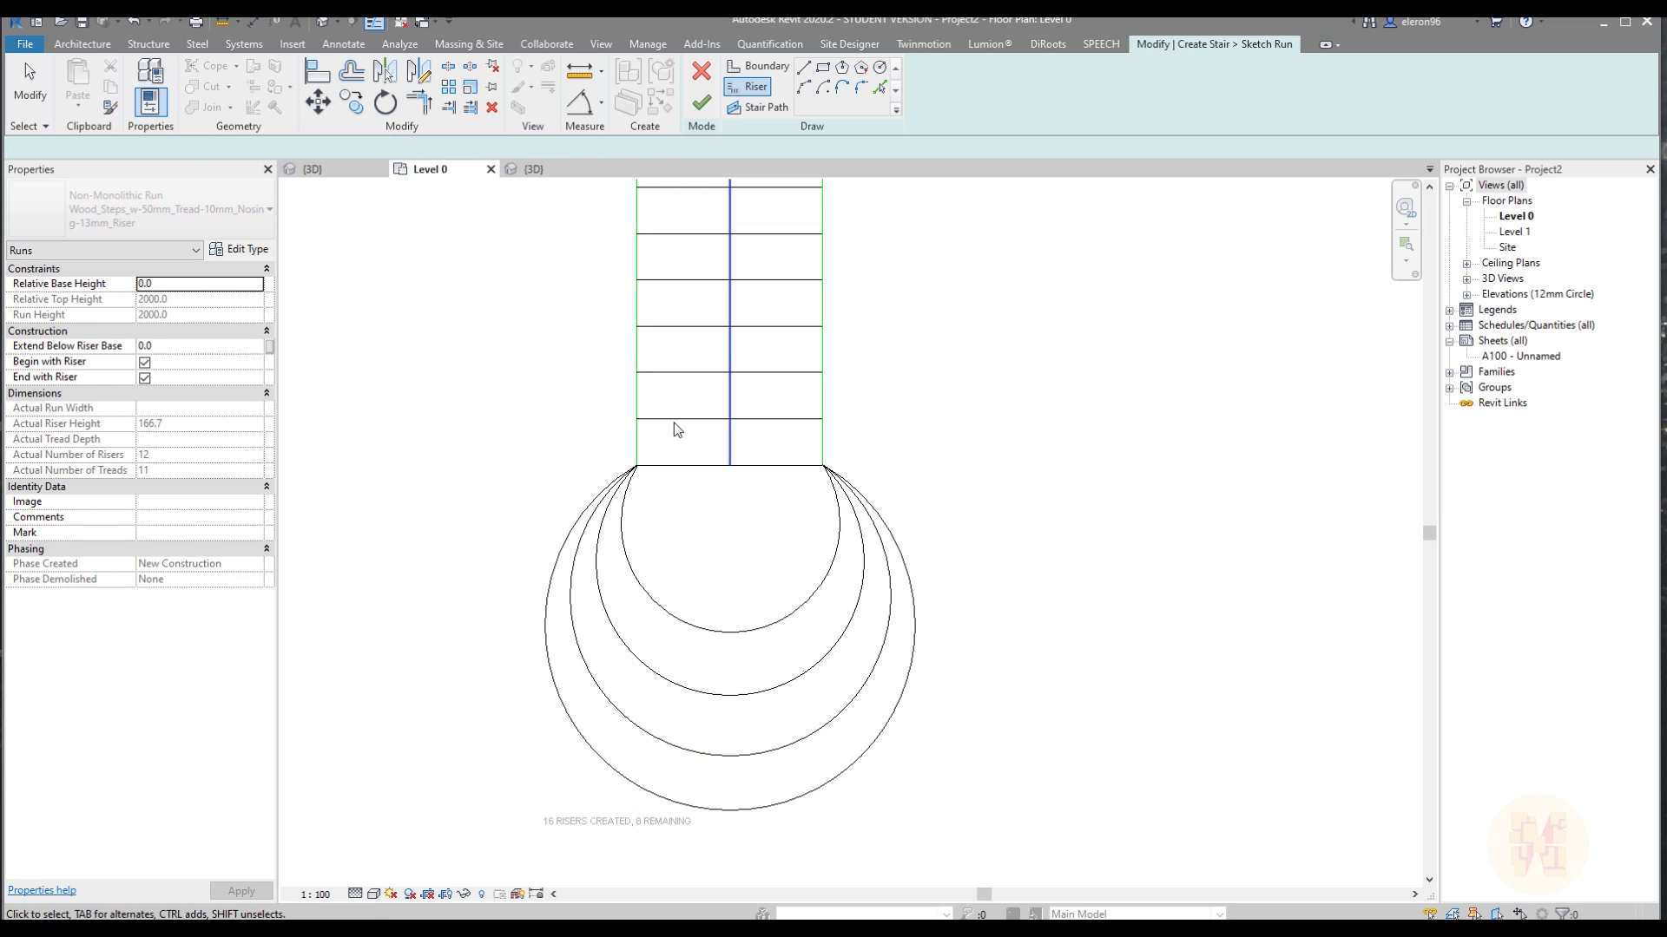
key("Escape")
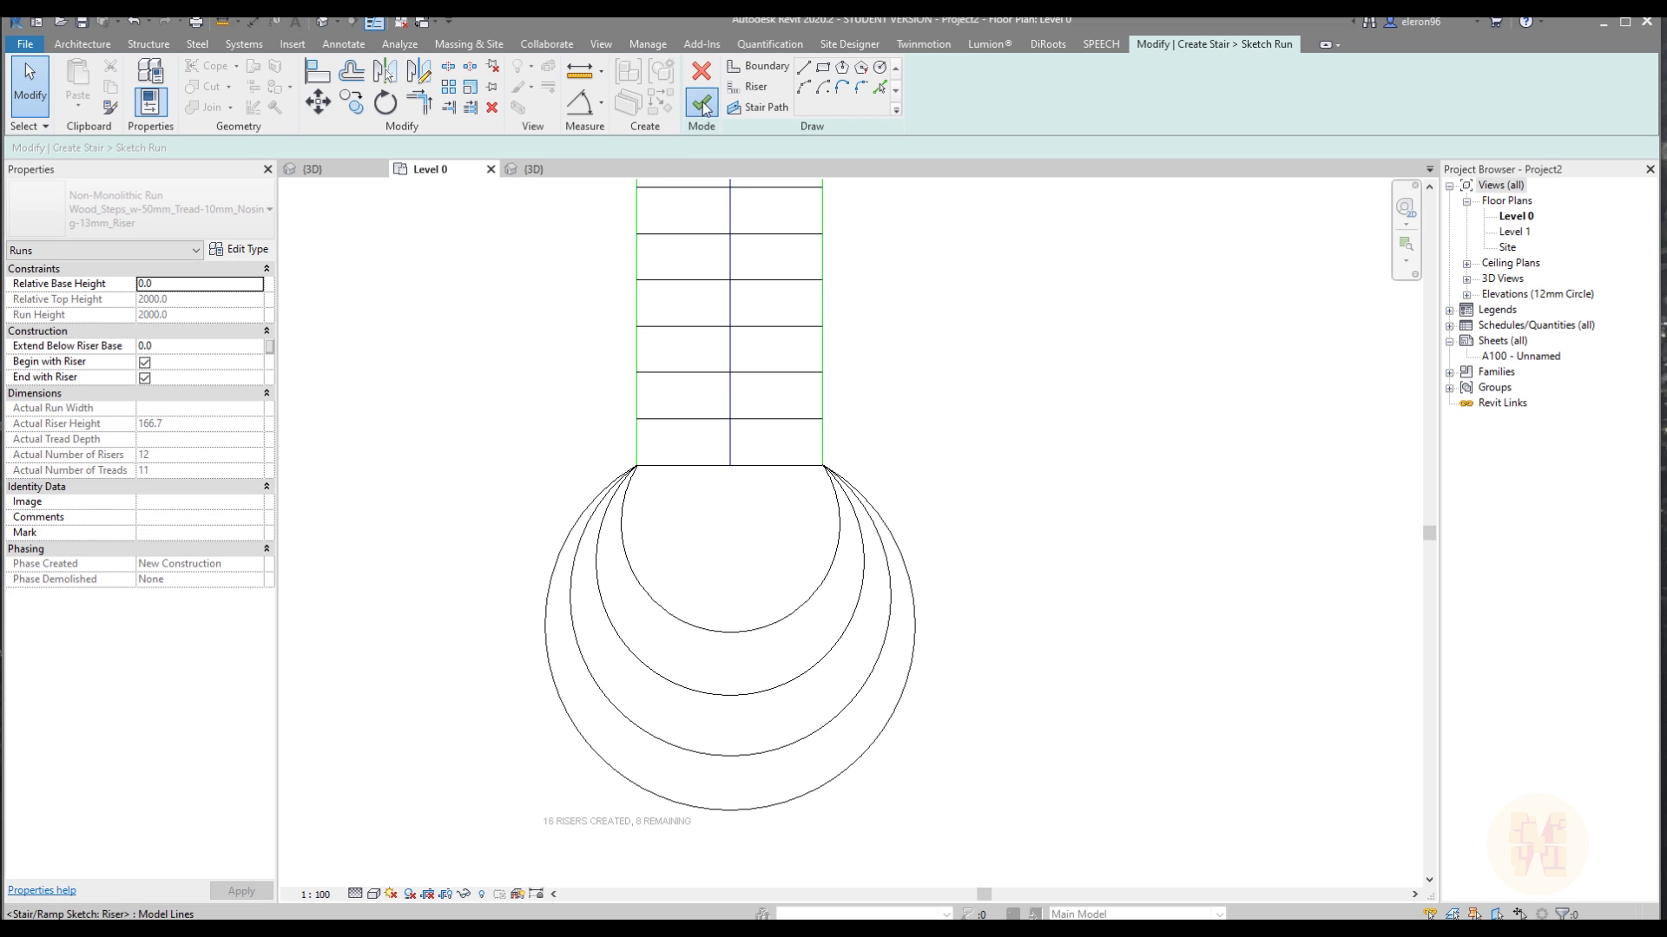
Delete the straight first riser at the shared endpoints of the arcs and try to finish the run sketch.
left_click(704, 106)
left_click(1243, 763)
middle_click_drag(738, 505, 721, 551)
left_click(720, 532)
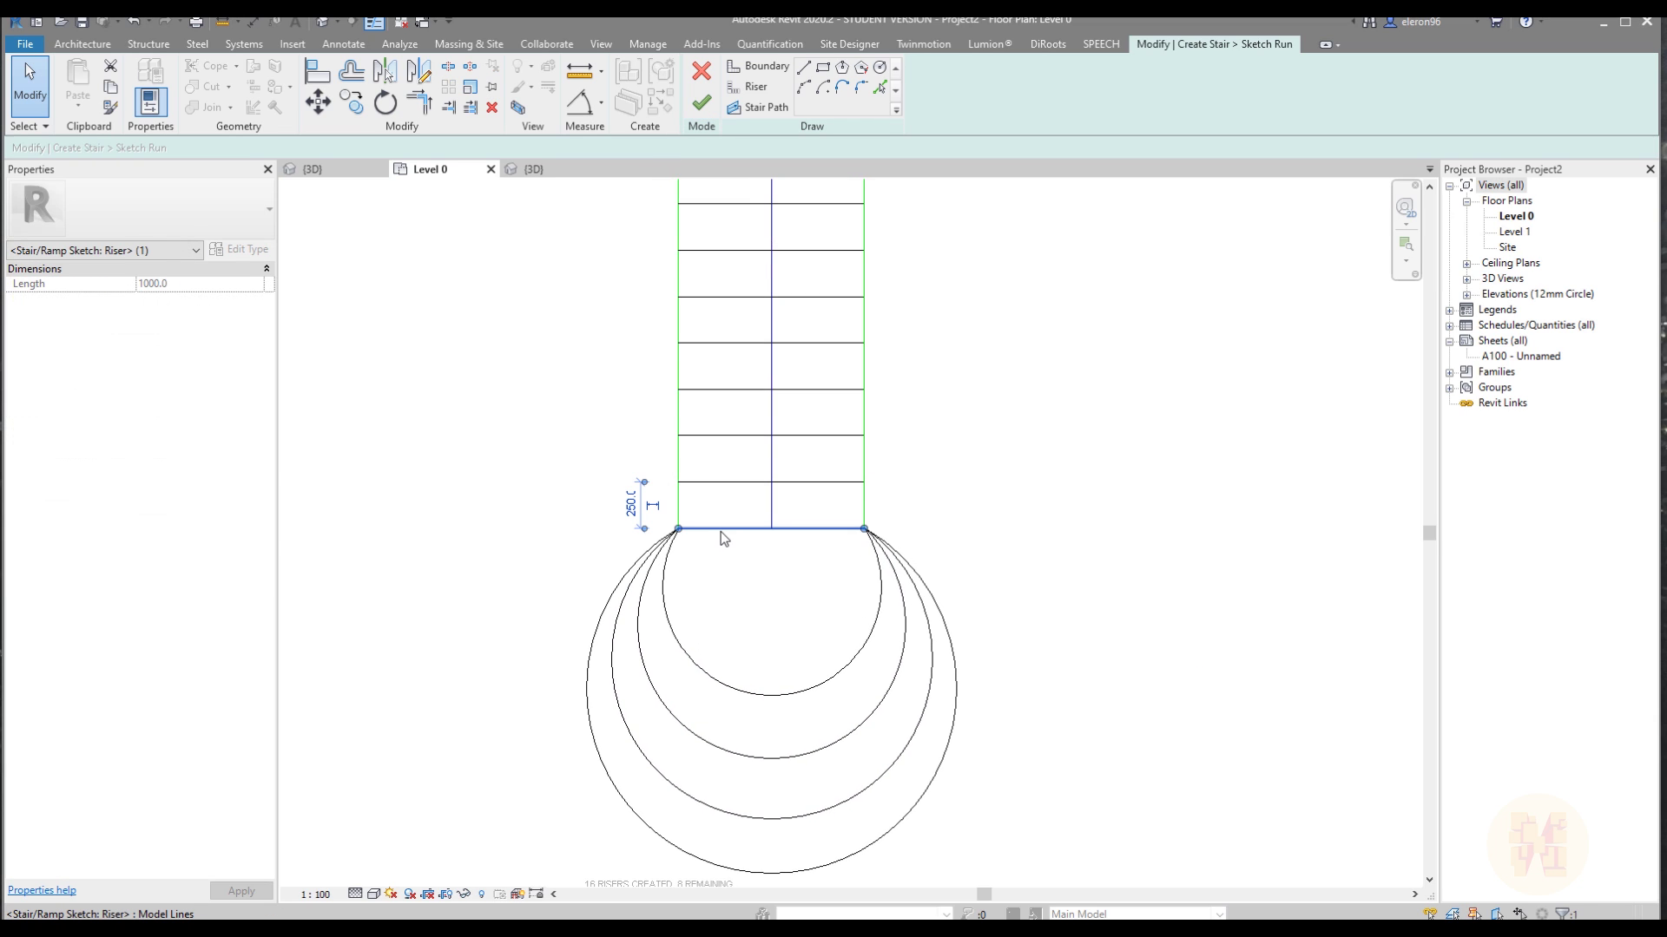
key("Delete")
left_click(702, 103)
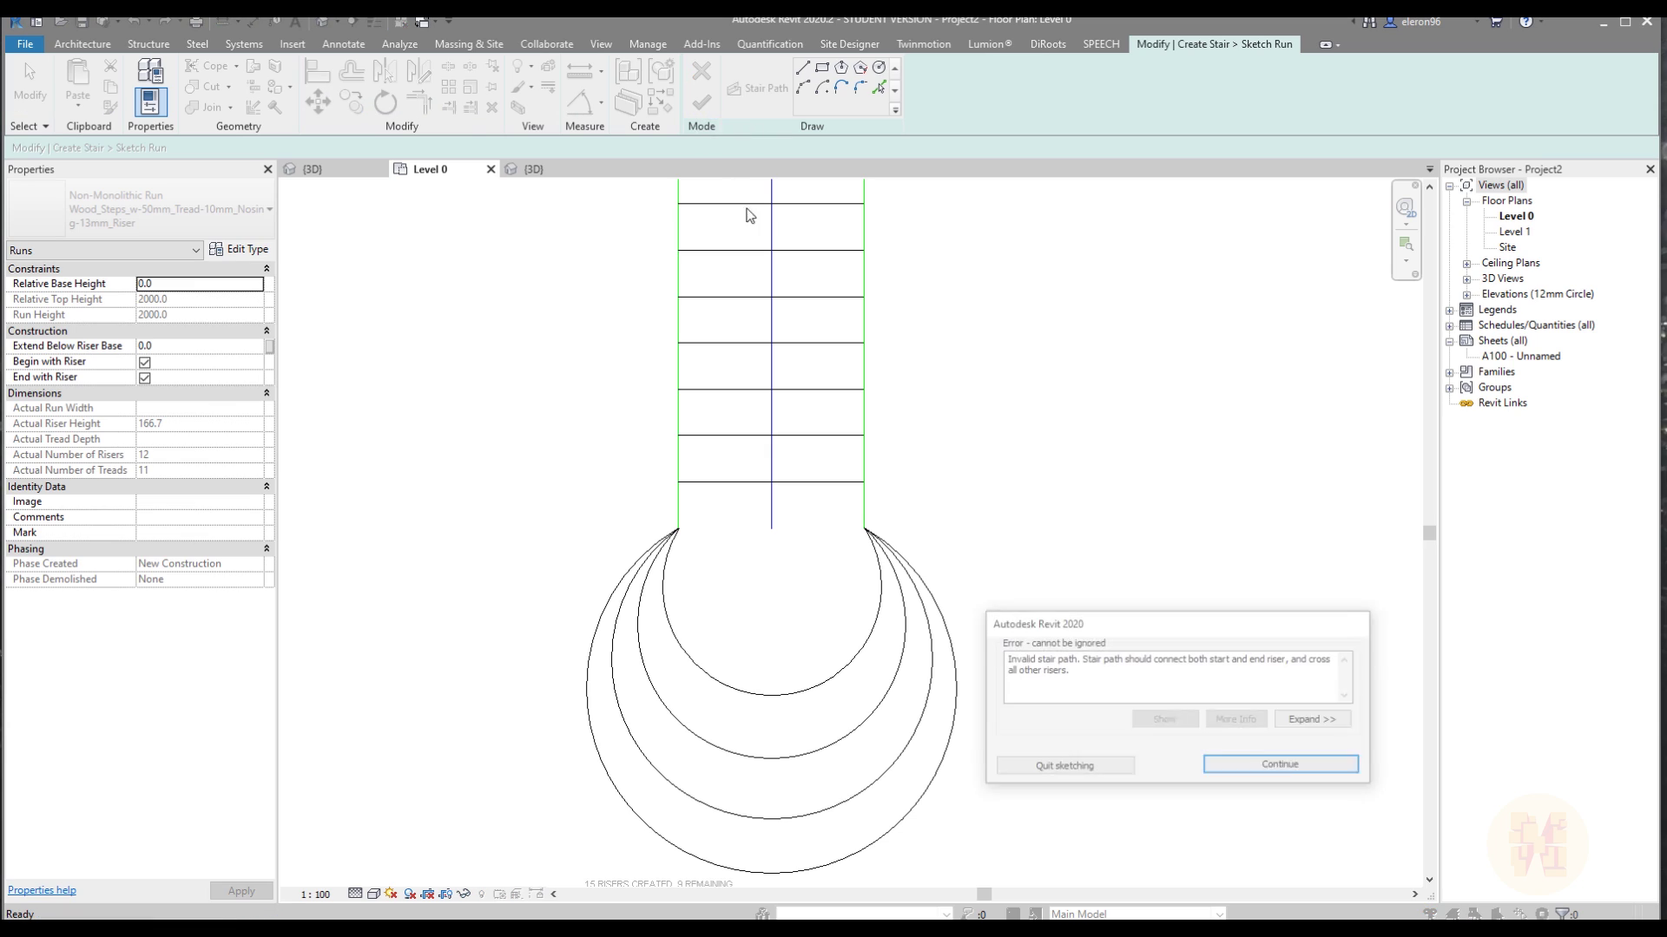
left_click(1252, 764)
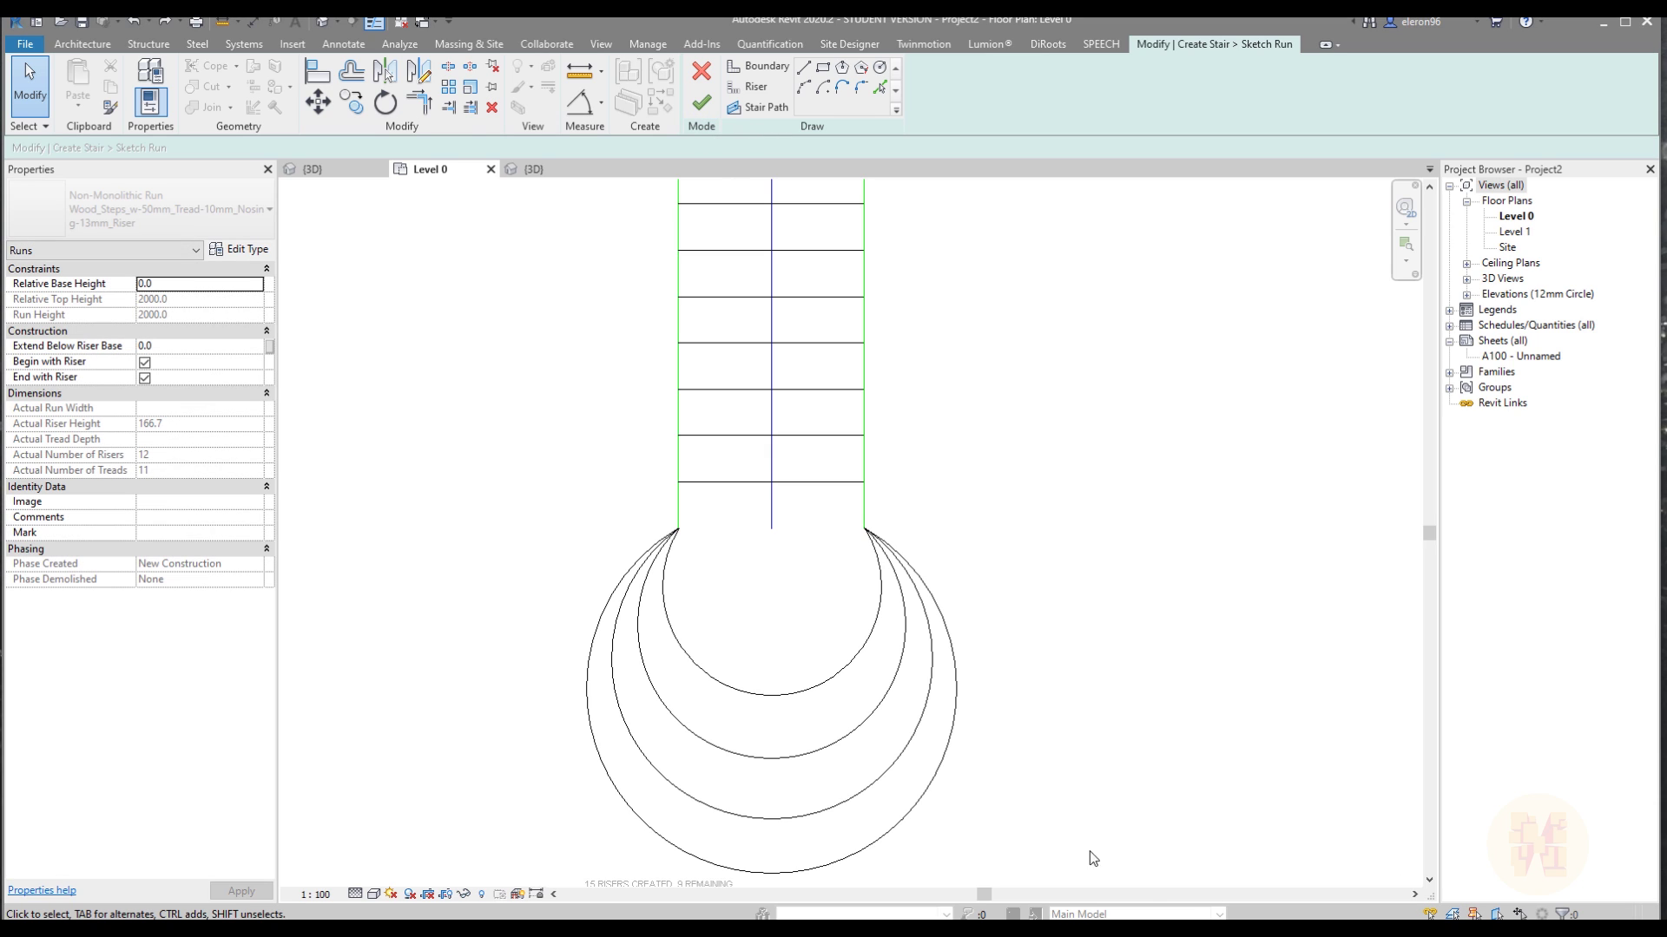
Extend the stair path's lower end to the outermost arc riser, then finish the run sketch and check it in 3D.
left_click(771, 521)
left_click_drag(771, 526, 775, 617)
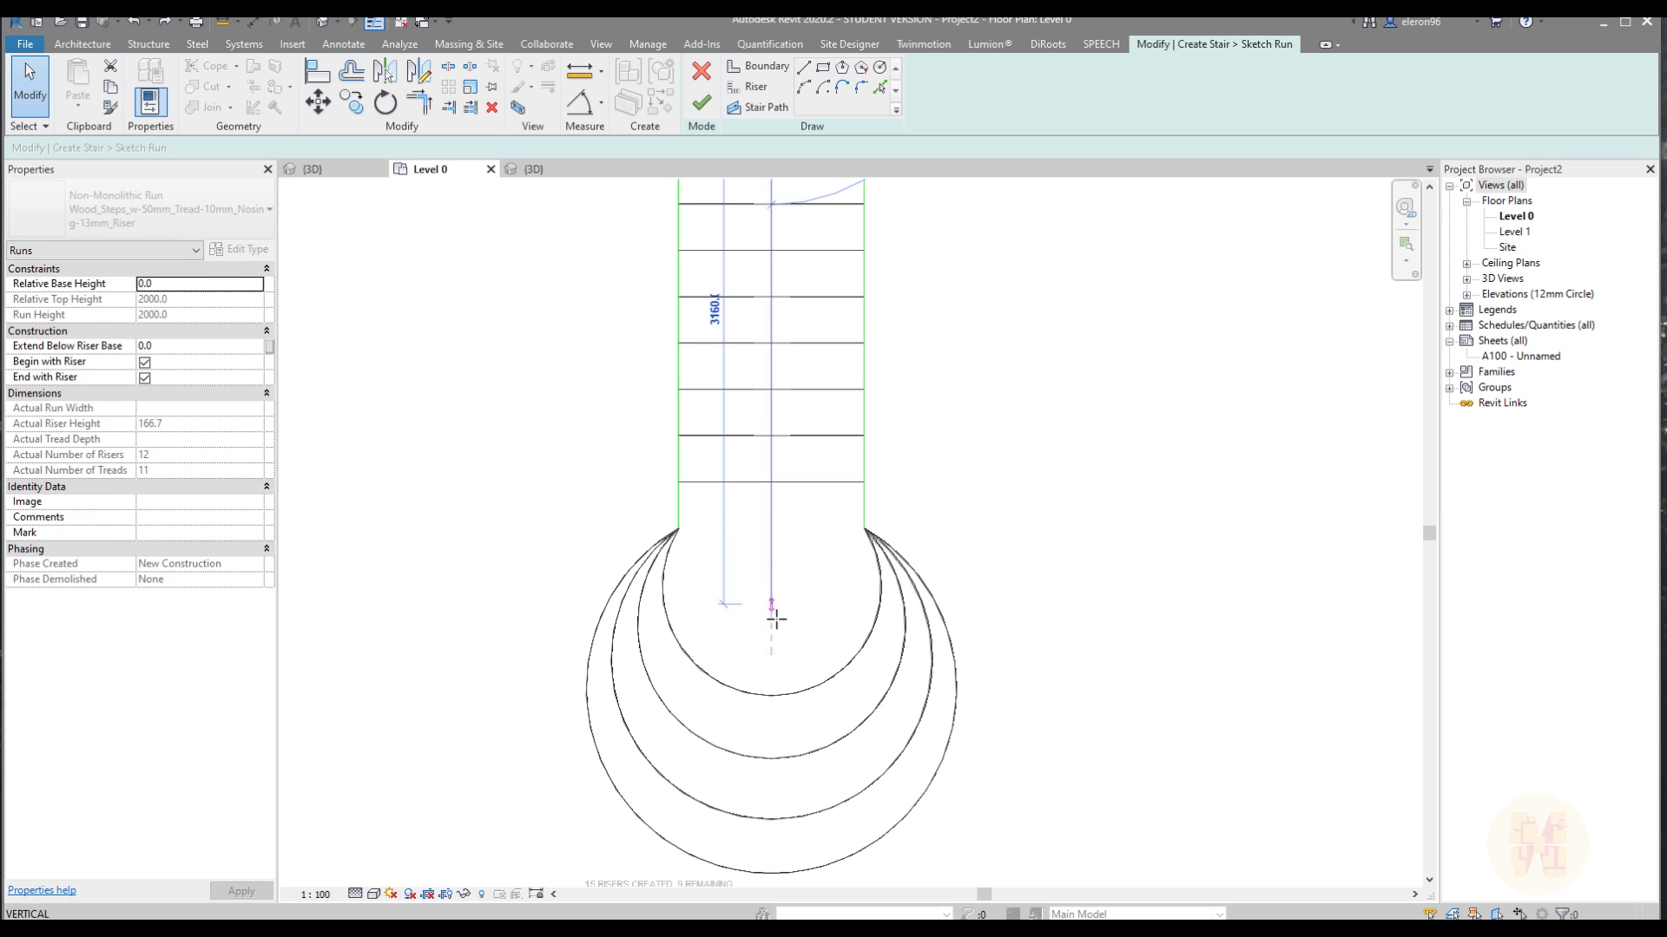
left_click_drag(775, 729, 770, 874)
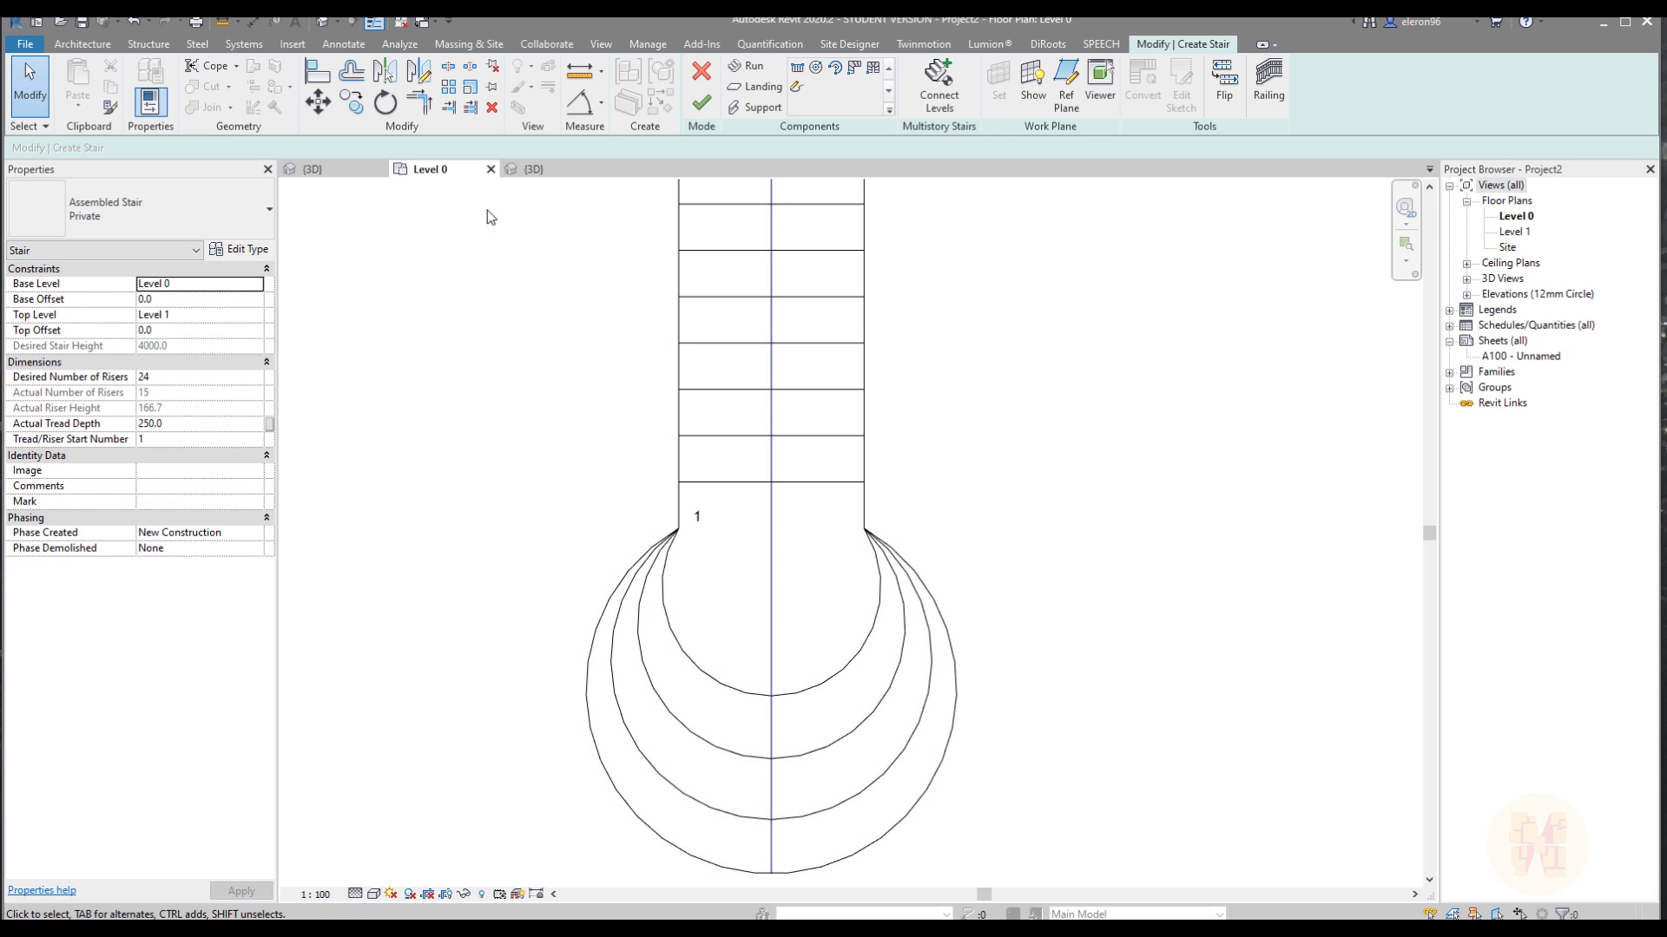
left_click(532, 170)
mouse_move(958, 622)
middle_mouse_down("shift")
mouse_move(867, 614)
mouse_move(856, 547)
mouse_move(900, 521)
mouse_move(937, 543)
middle_mouse_up("shift")
scroll(764, 520, "up", 4)
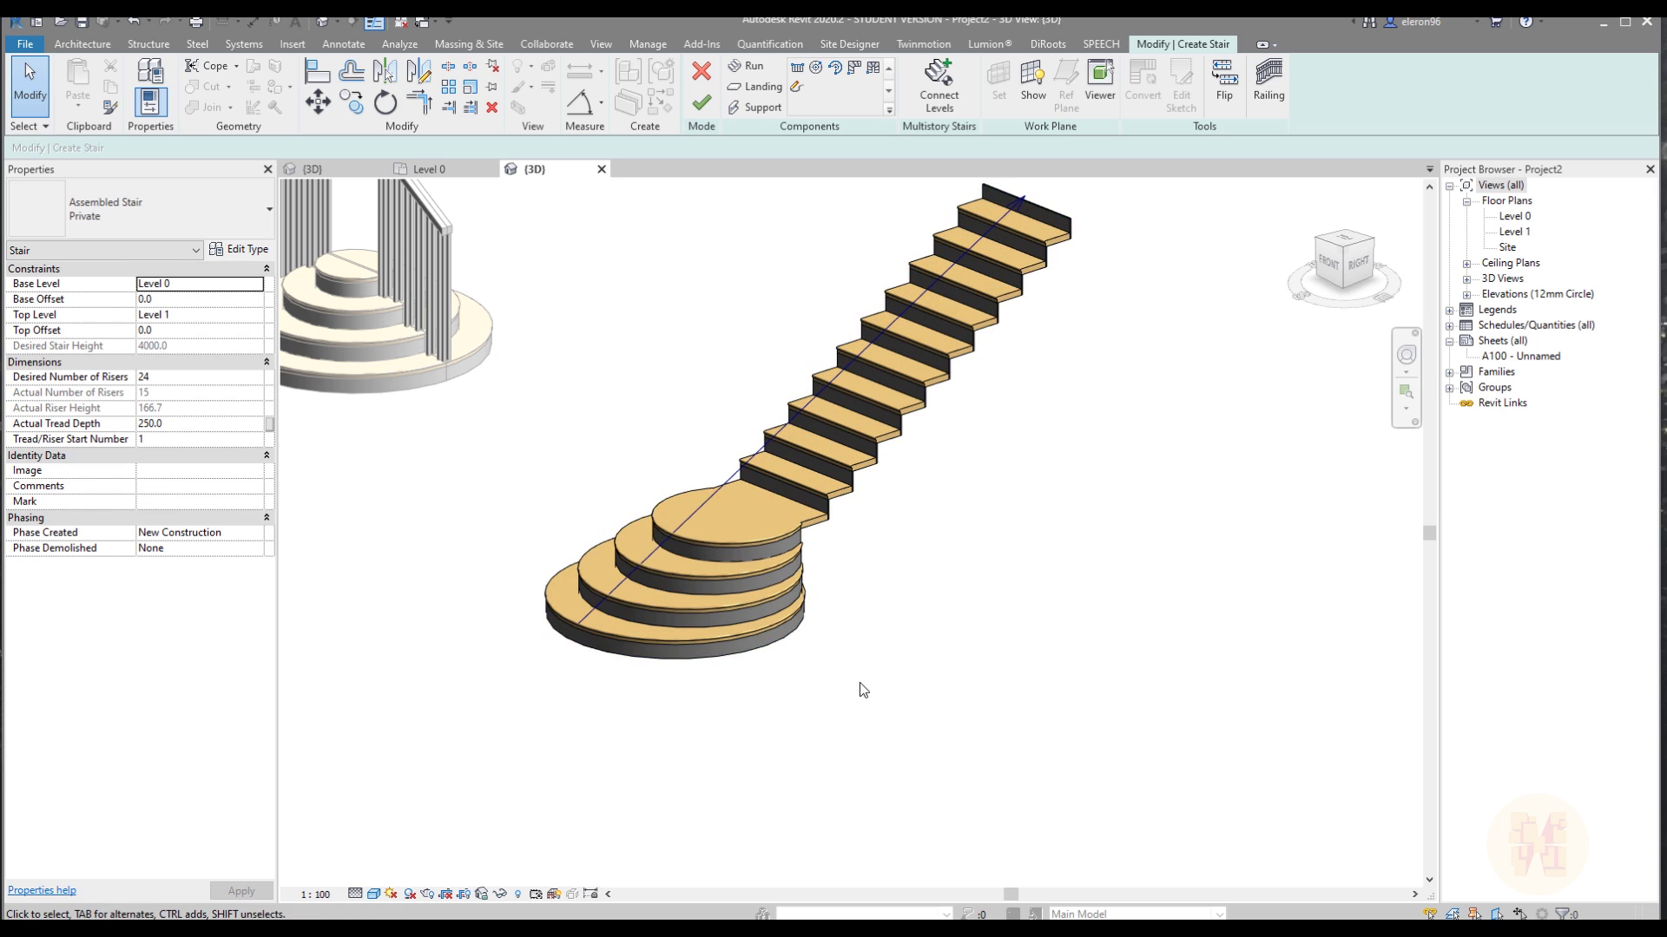
Reopen the run's sketch in the Level 0 plan and draw another straight riser between the two lowest straight risers.
left_click(438, 169)
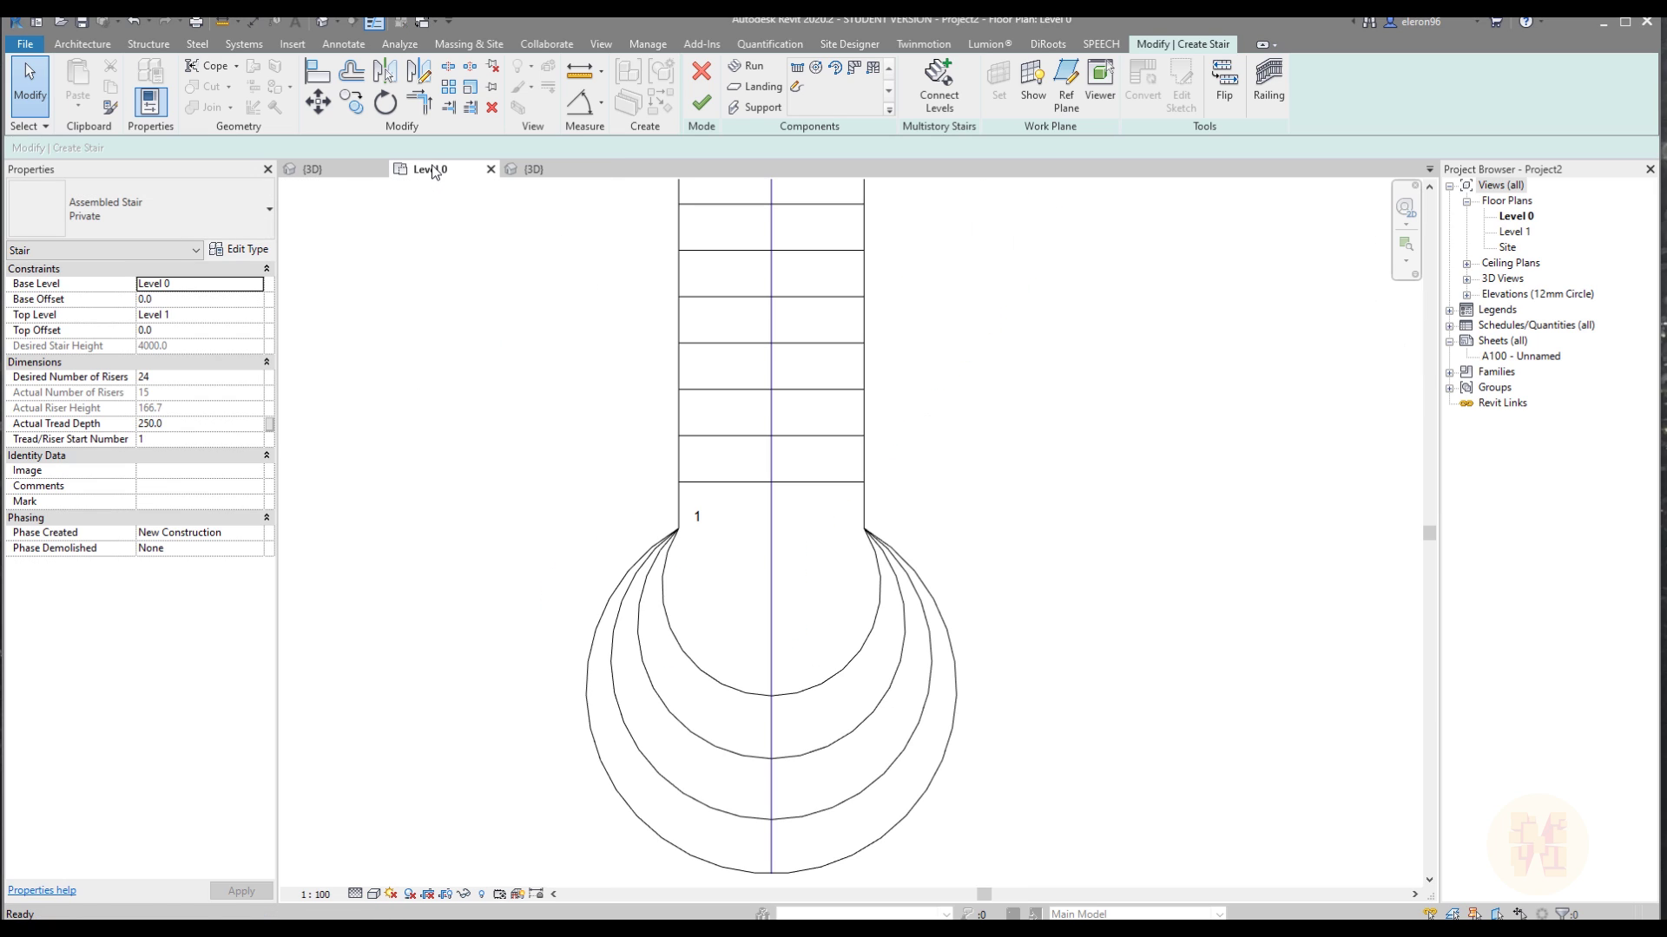
double_click(675, 526)
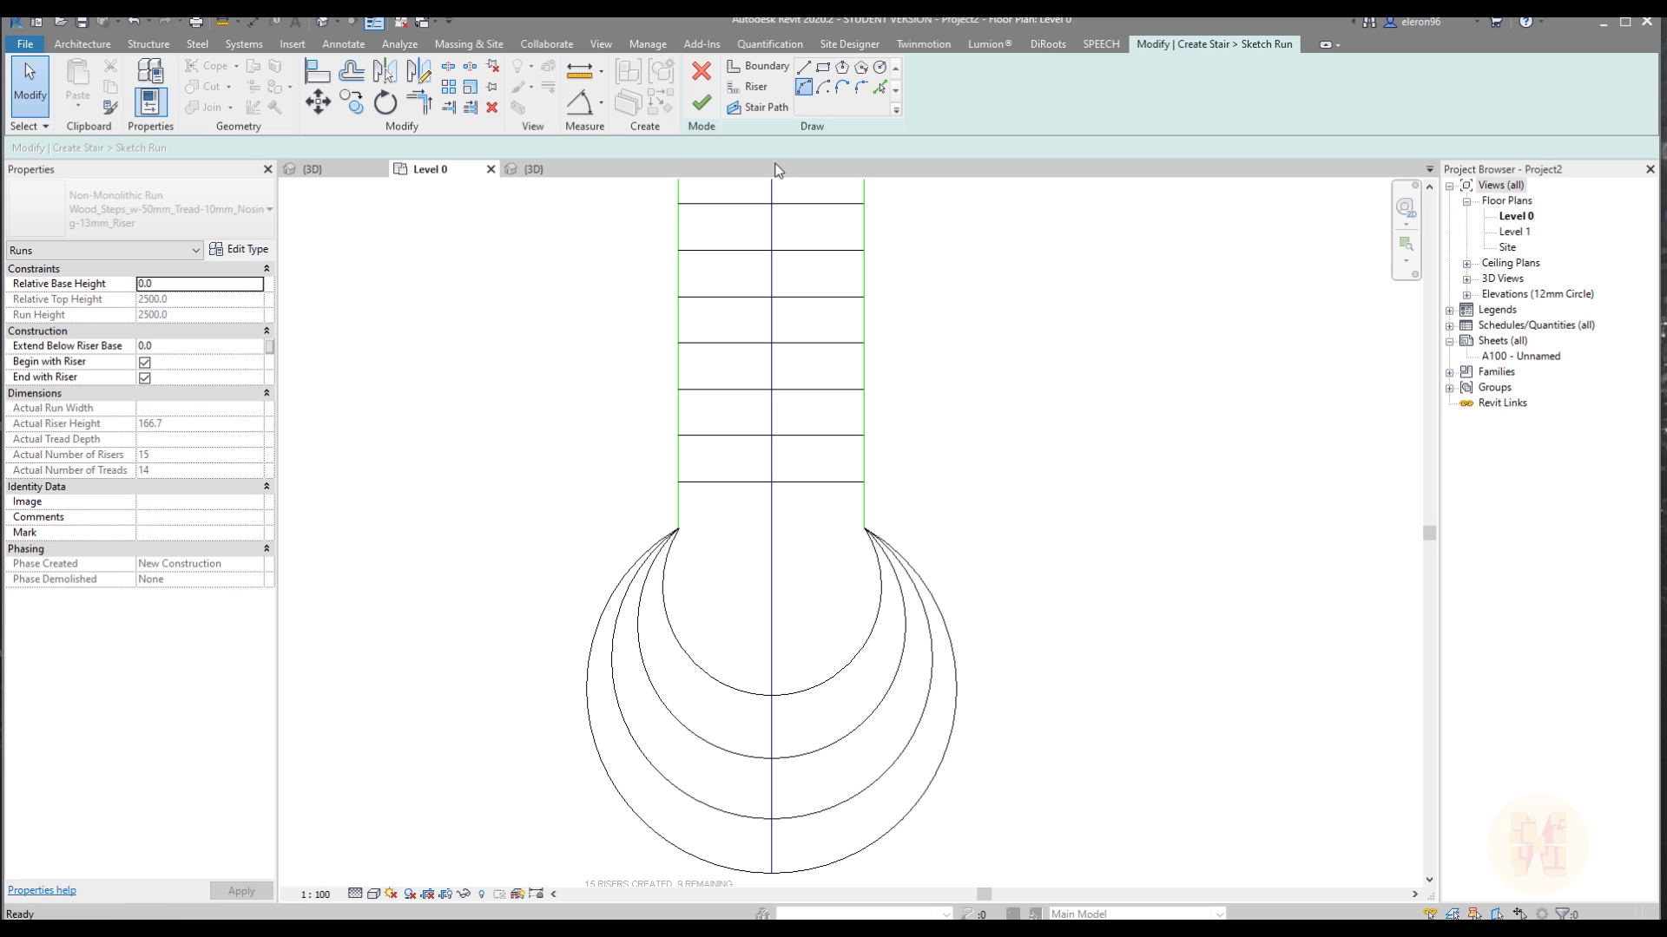
left_click(760, 66)
left_click(678, 467)
left_click(870, 467)
left_click(752, 86)
left_click(679, 467)
left_click(866, 467)
scroll(867, 467, "down", 3)
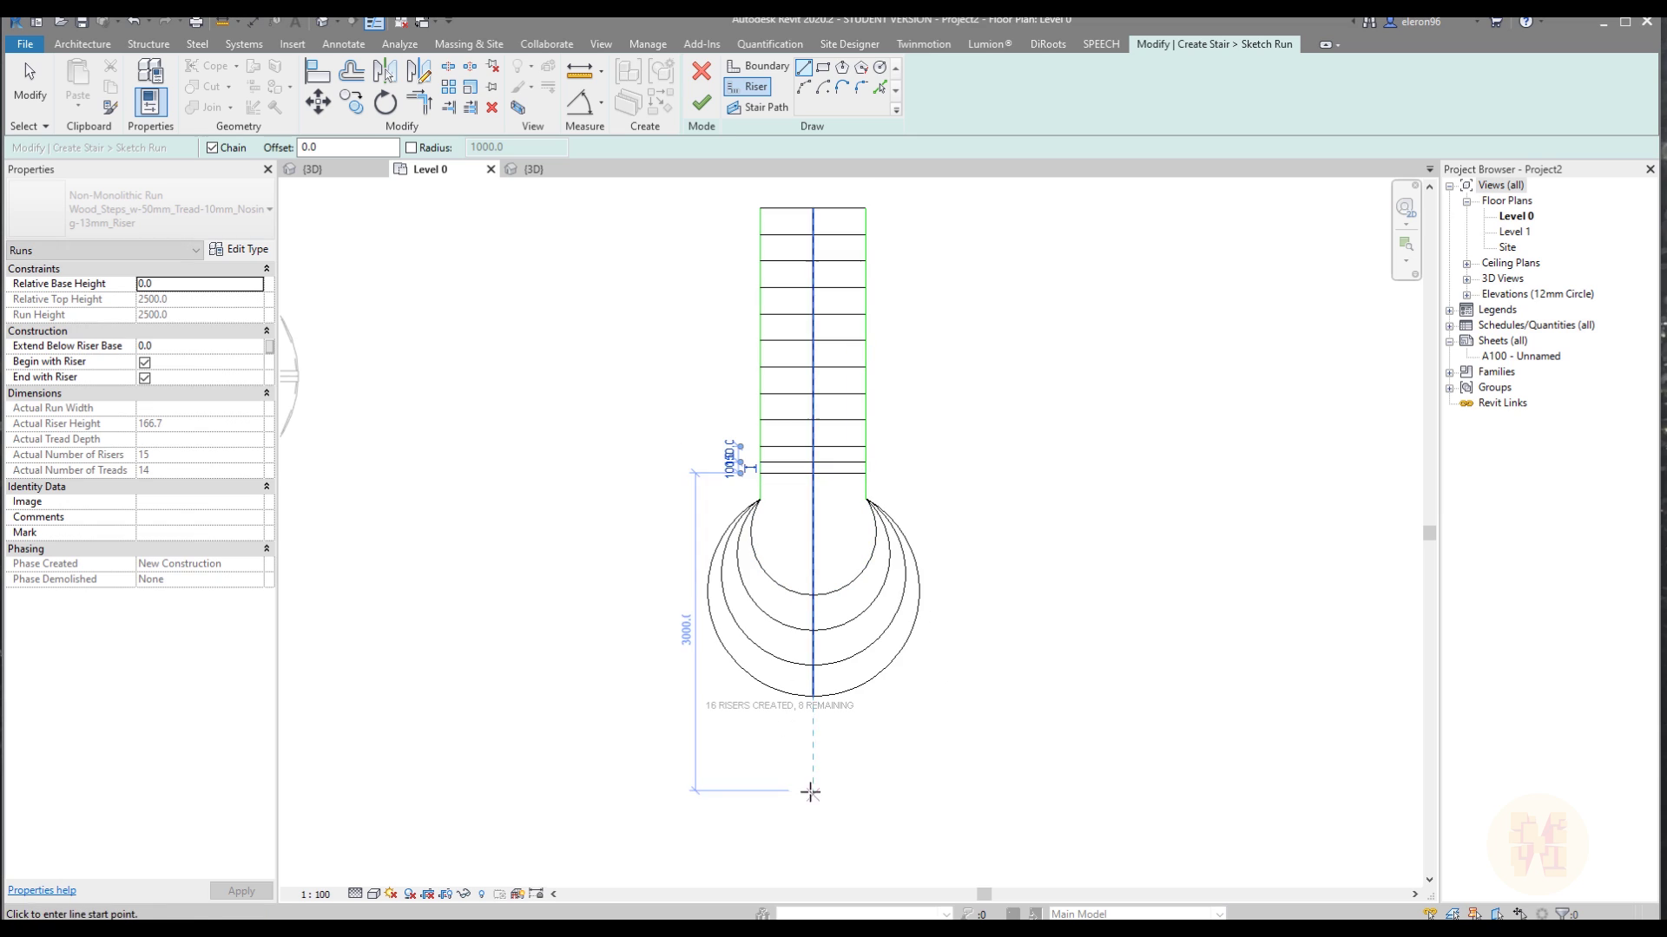
Try to add a larger arc riser around the foot from the endpoints of a higher straight riser, and delete it.
left_click(803, 86)
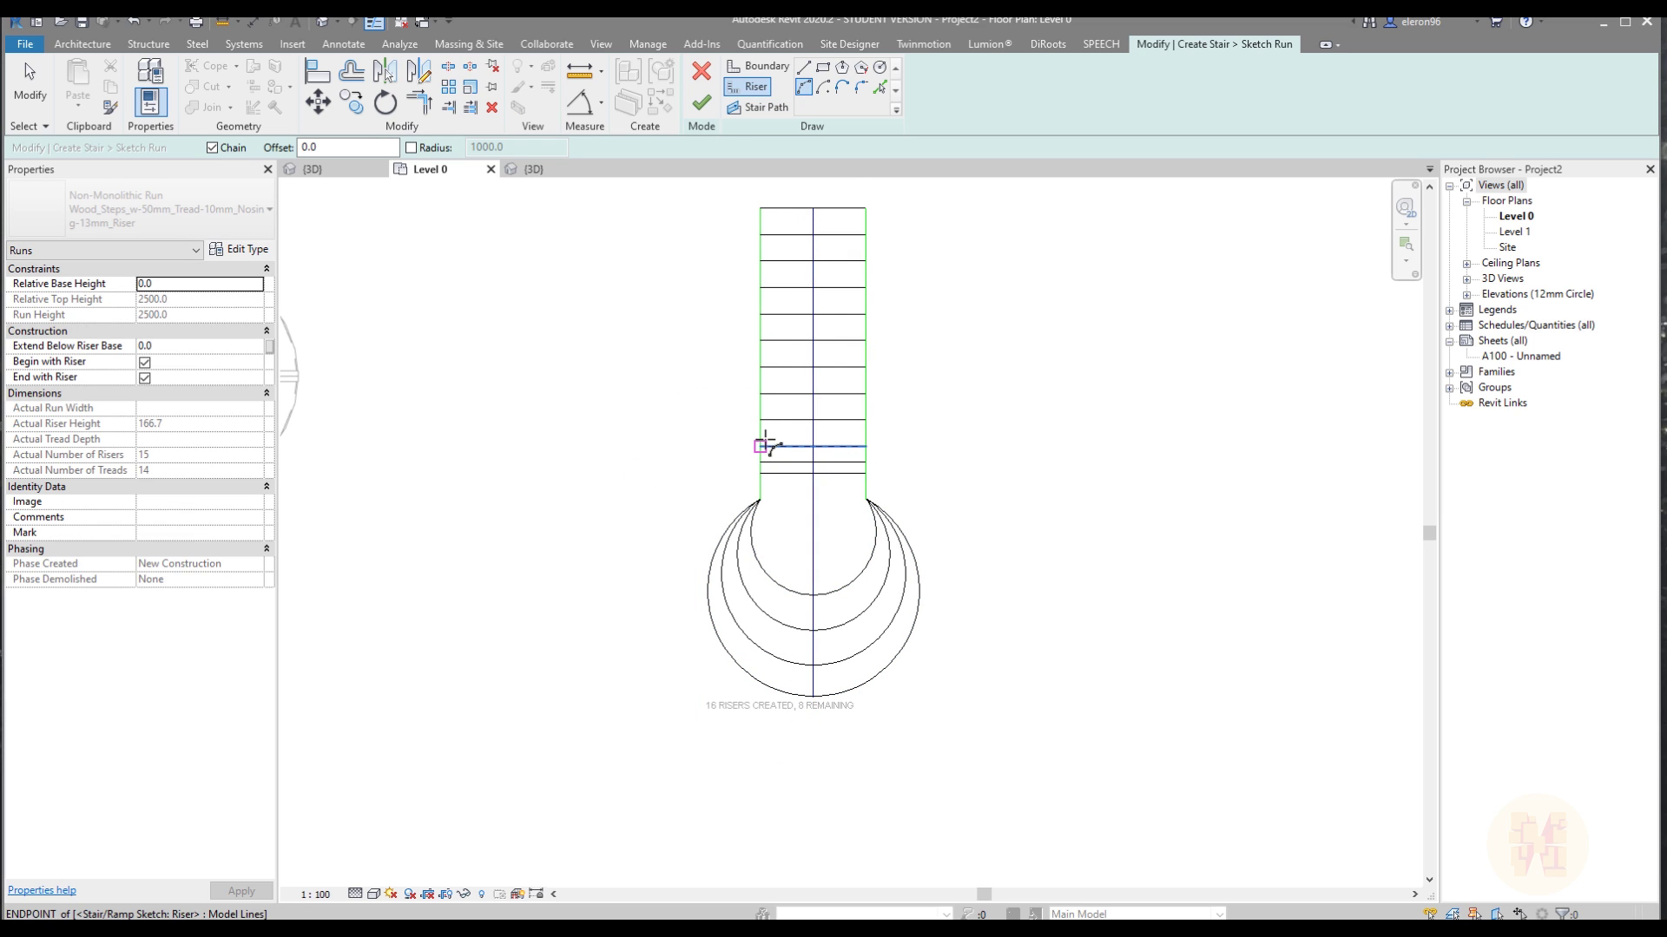
left_click(761, 446)
left_click(866, 446)
left_click(836, 725)
left_click(755, 107)
left_click(1265, 767)
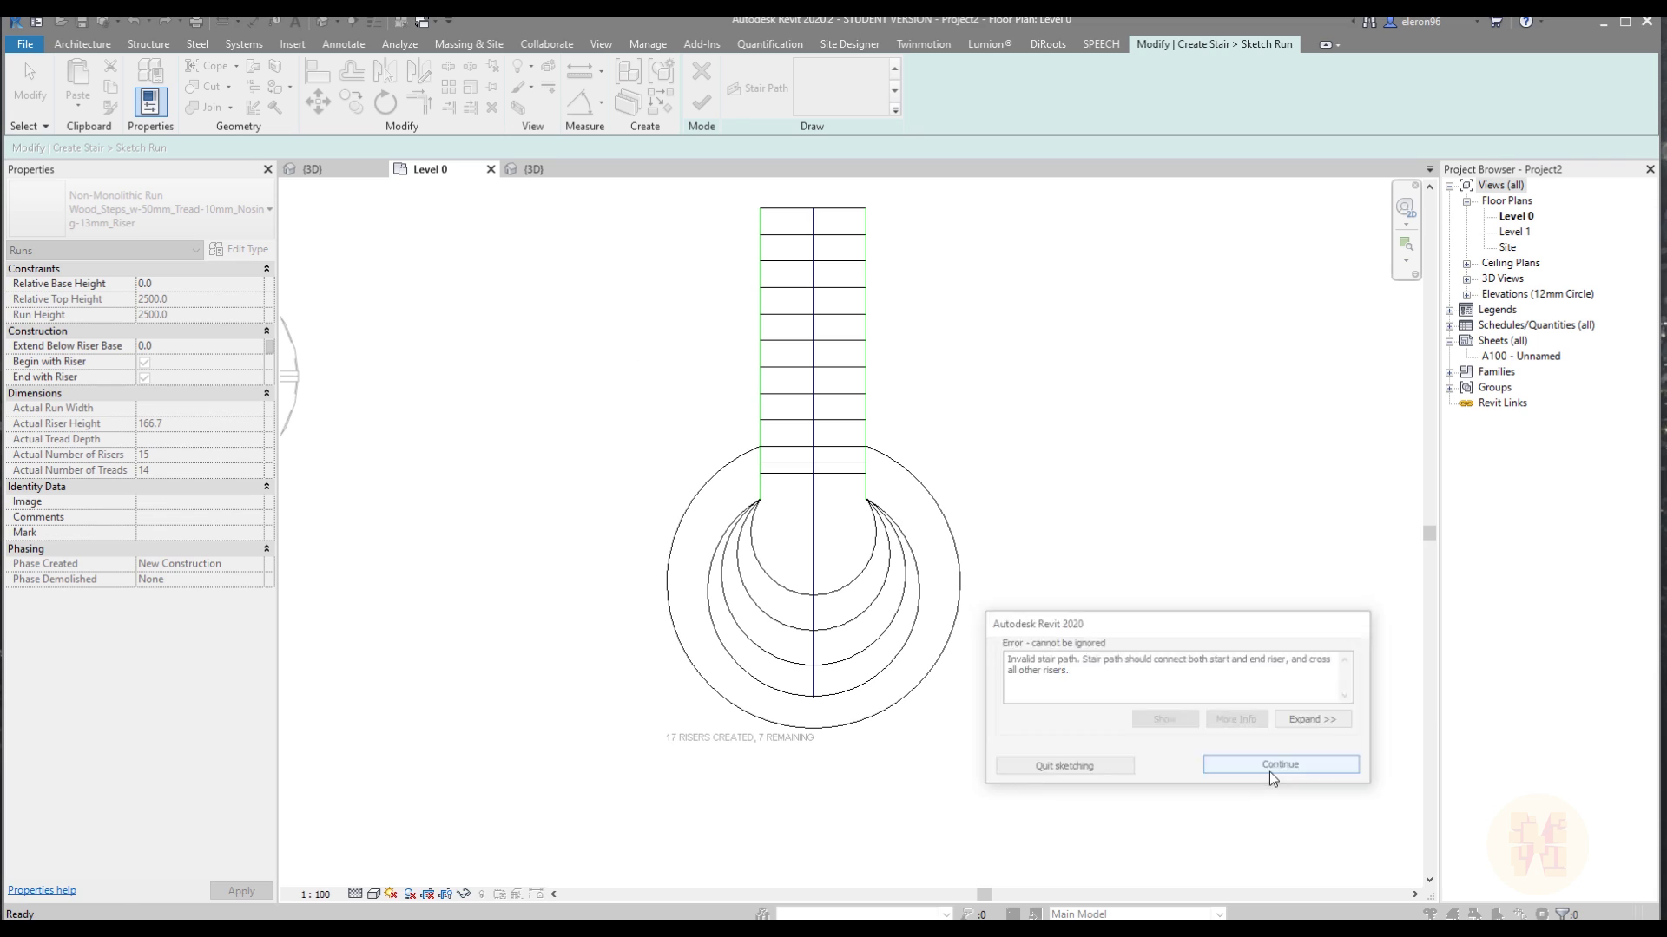
left_click(918, 486)
key("Delete")
Replace the straight top riser with a large arc riser bulging beyond the run's upper end, between the same endpoints.
middle_click_drag(902, 354, 900, 669)
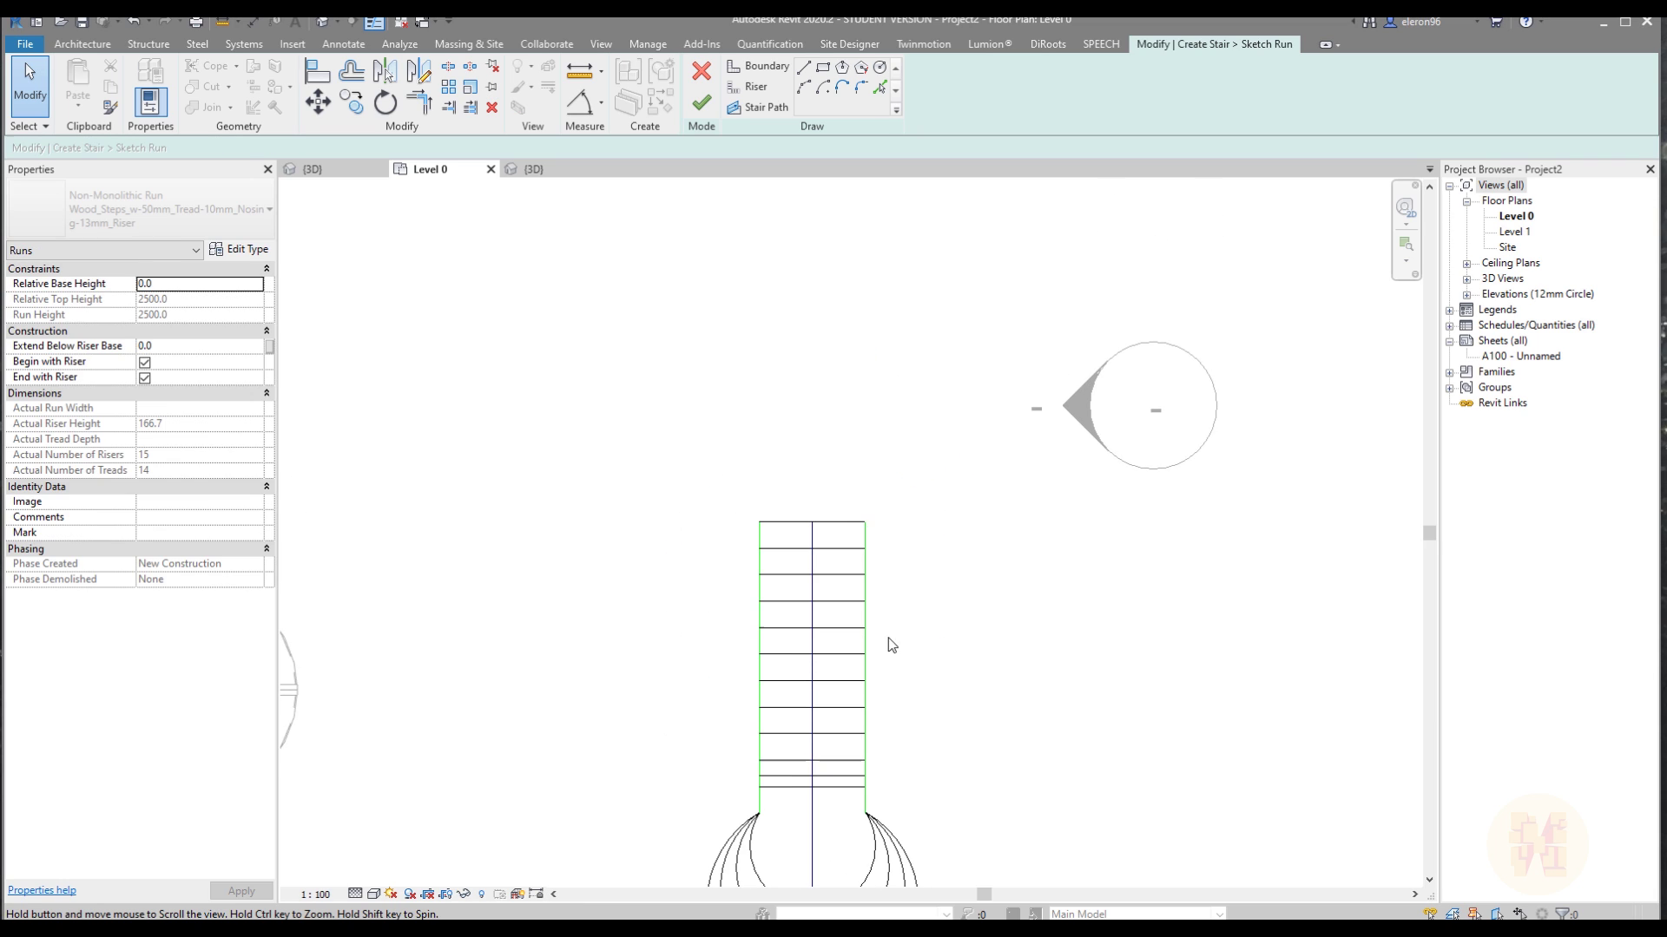
scroll(755, 419, "up", 2)
left_click(802, 91)
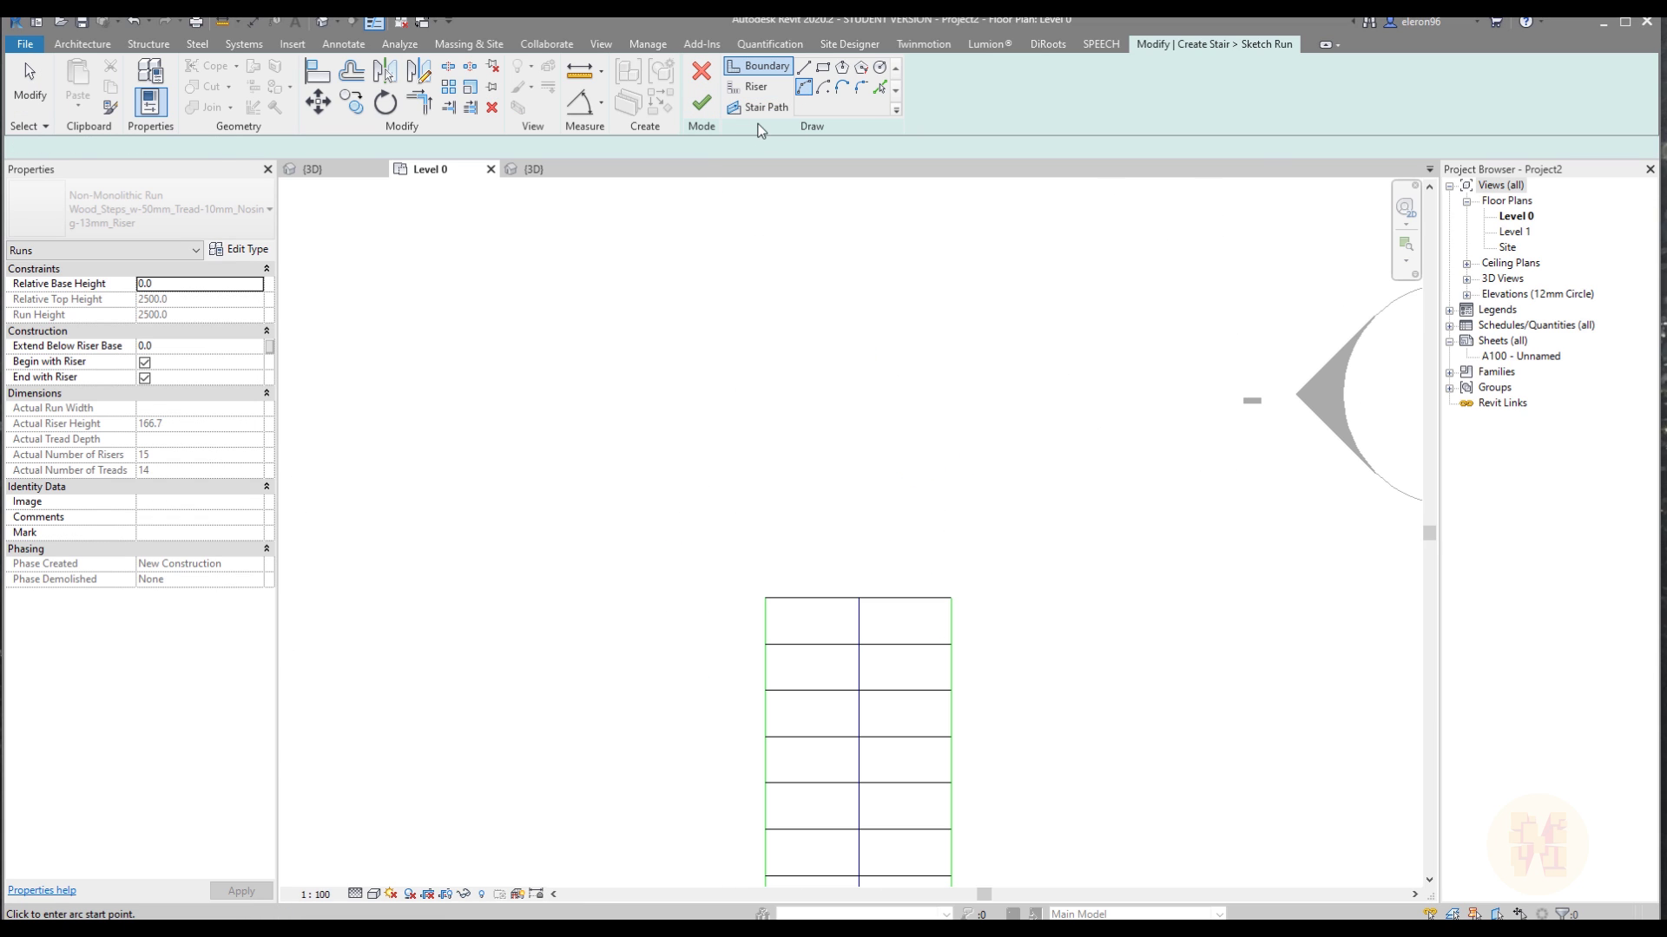
left_click(748, 88)
left_click(803, 87)
left_click(765, 598)
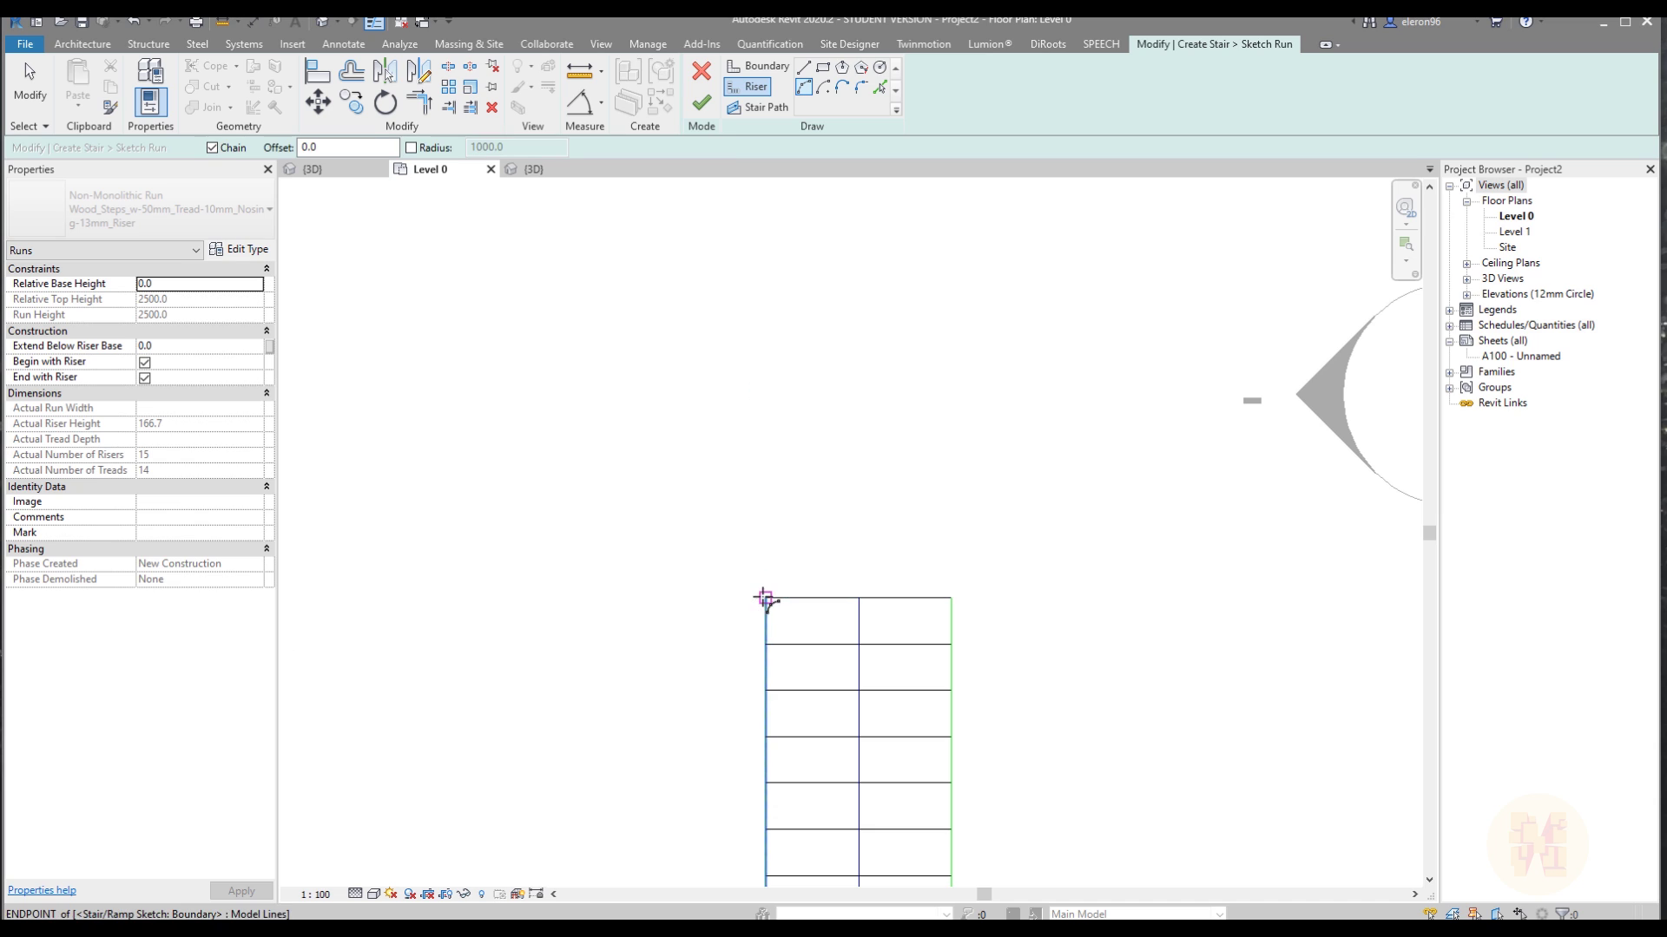
left_click(951, 598)
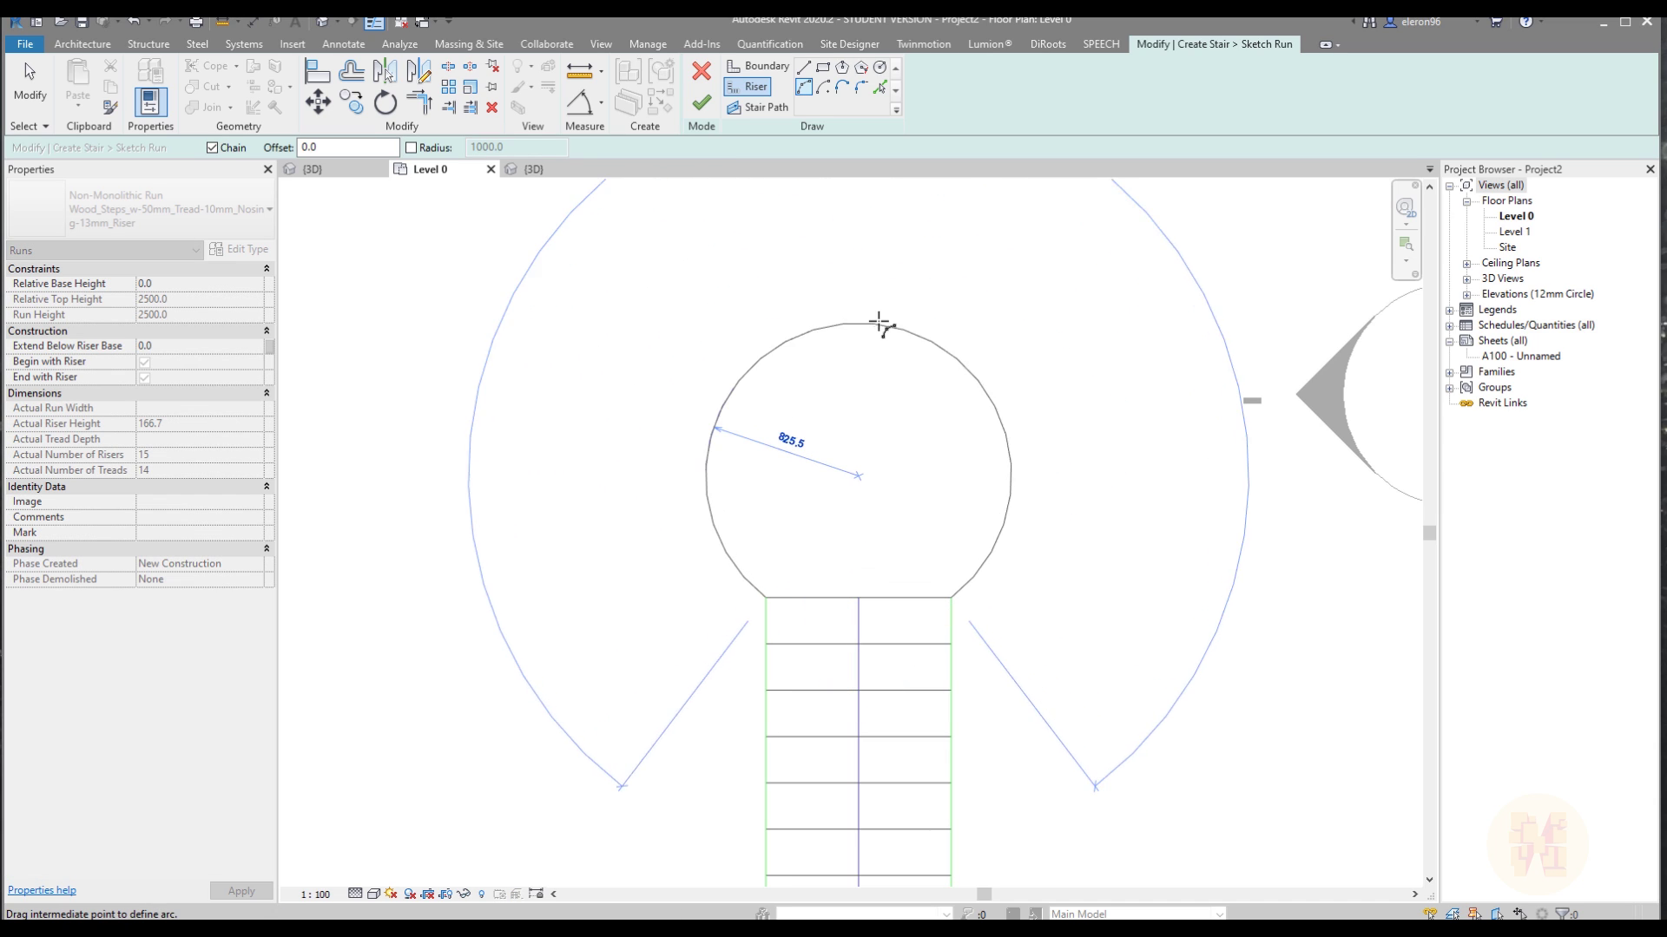
left_click(864, 316)
key("Escape")
key("Escape")
key("Delete")
Extend the stair path's upper end to the crown of the top arc riser and finish the run sketch.
left_click(858, 617)
left_click_drag(858, 598, 857, 316)
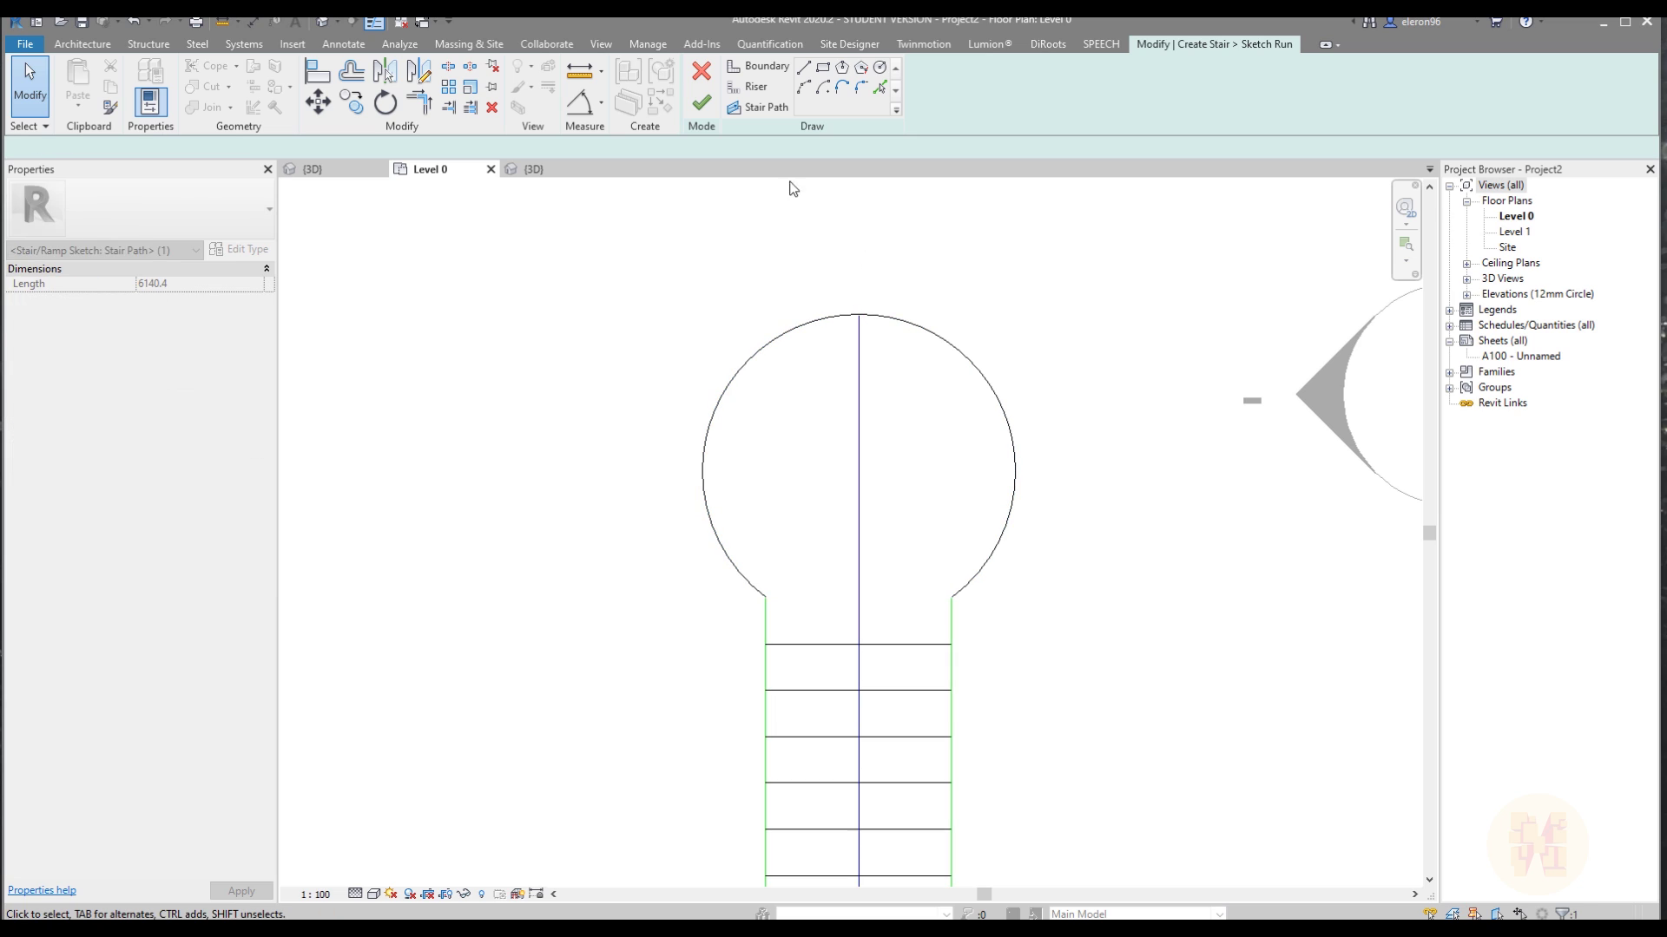
left_click(702, 103)
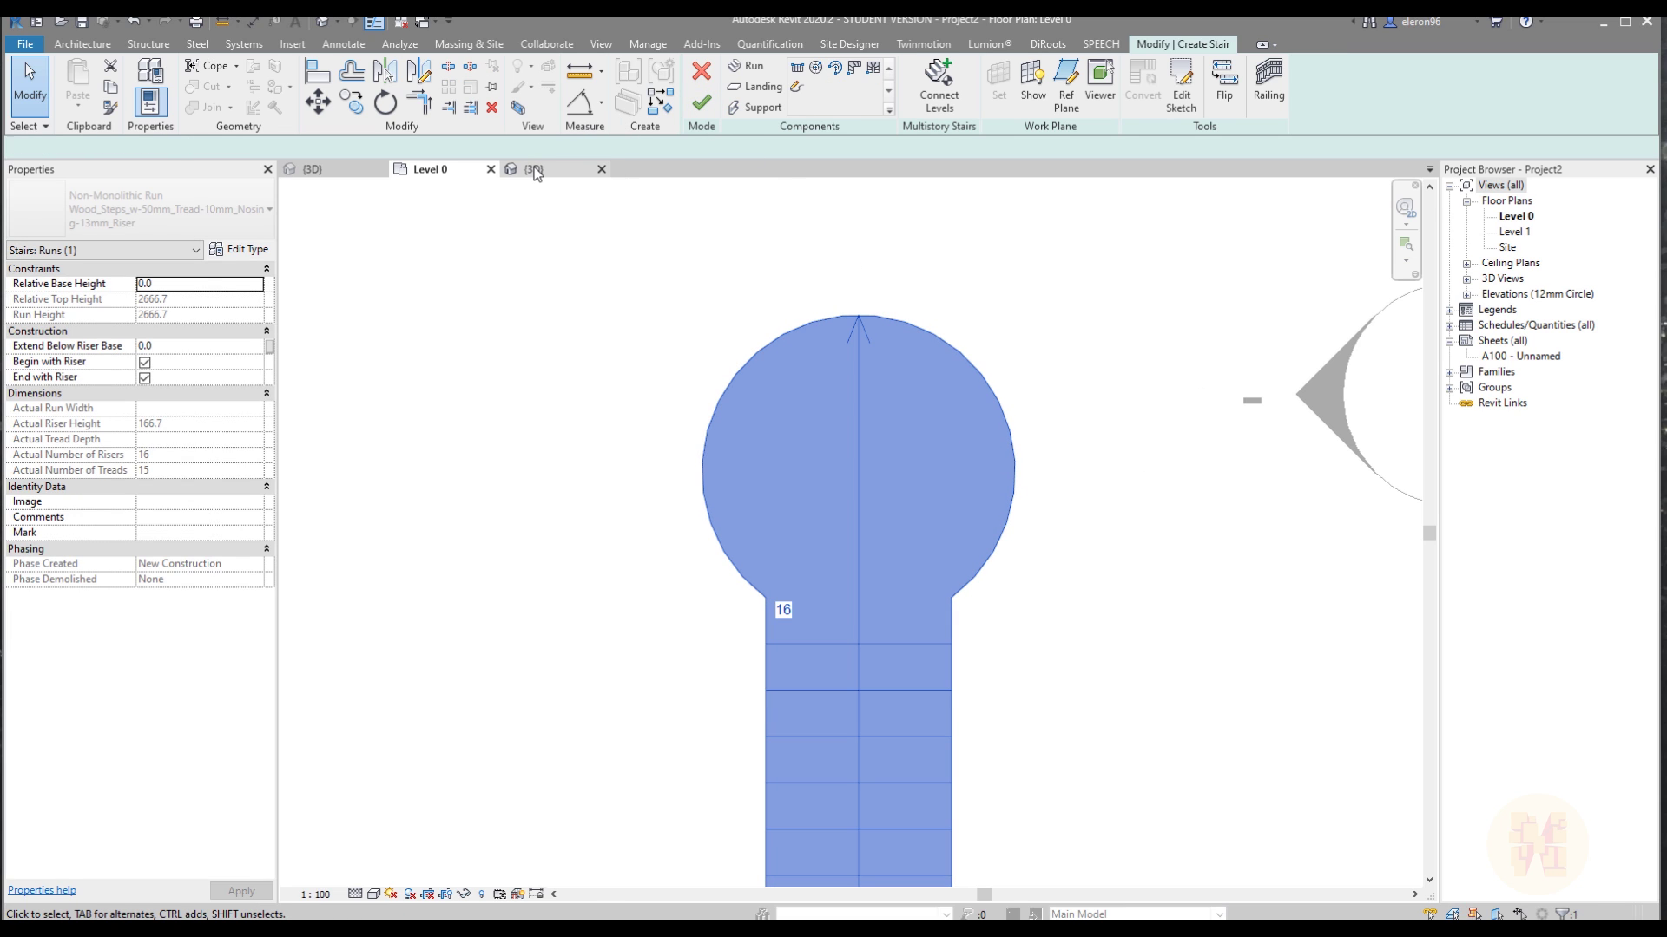
In the 3D view, turn off End with Riser for the sketched run.
left_click(533, 169)
left_click(1169, 466)
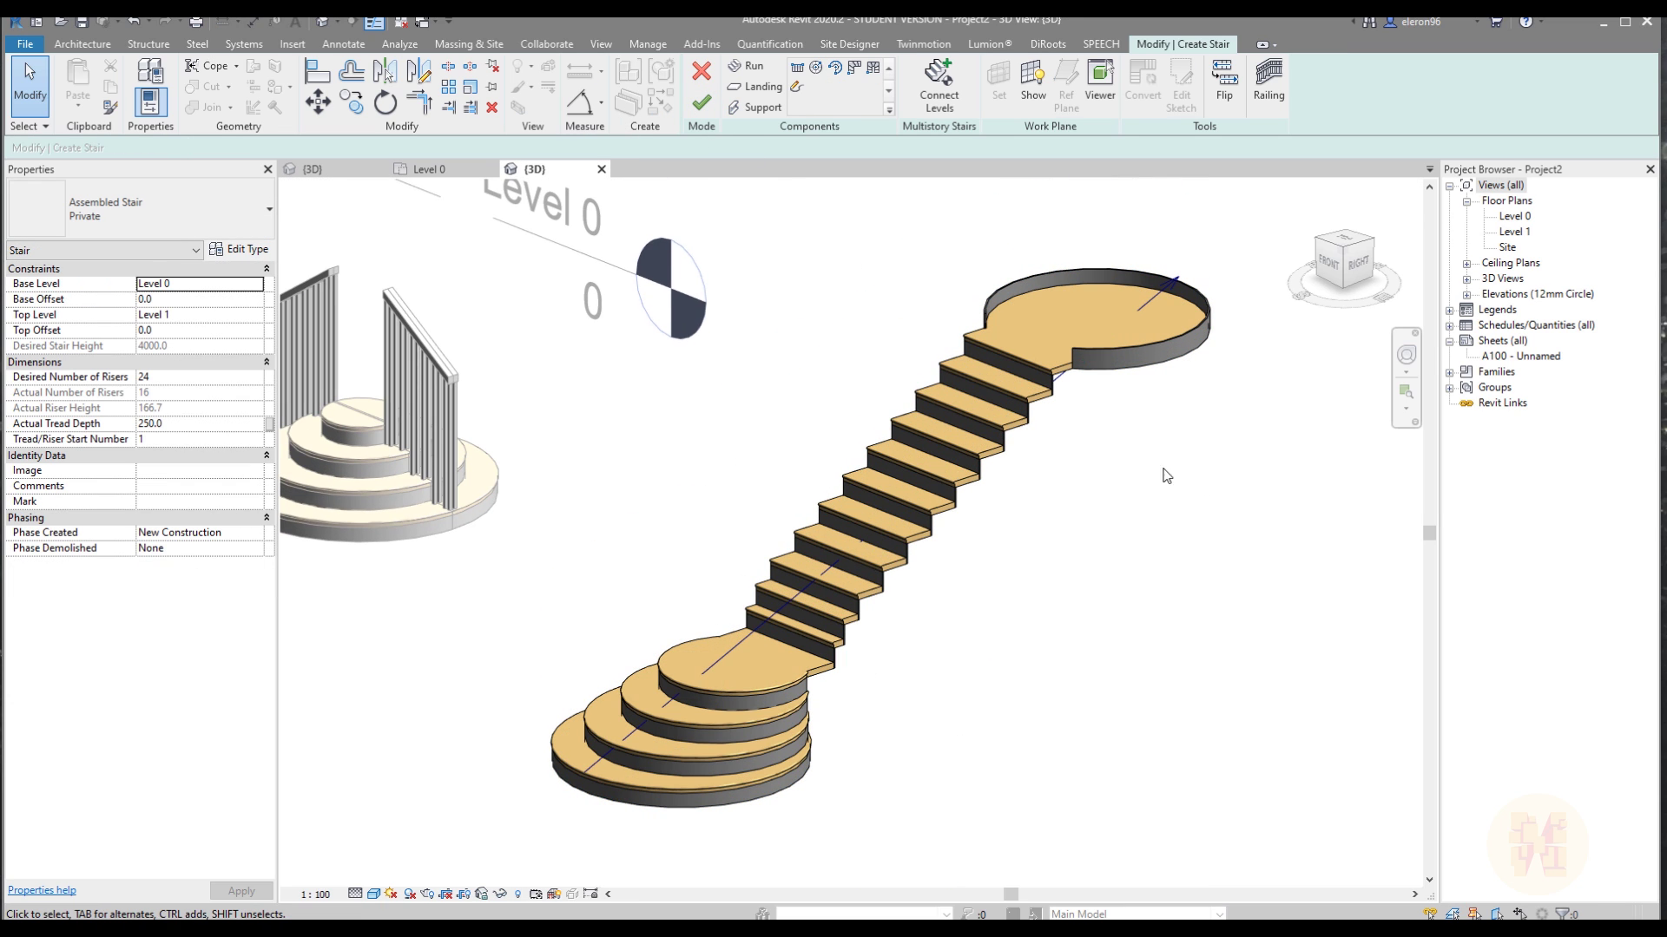
left_click(889, 513)
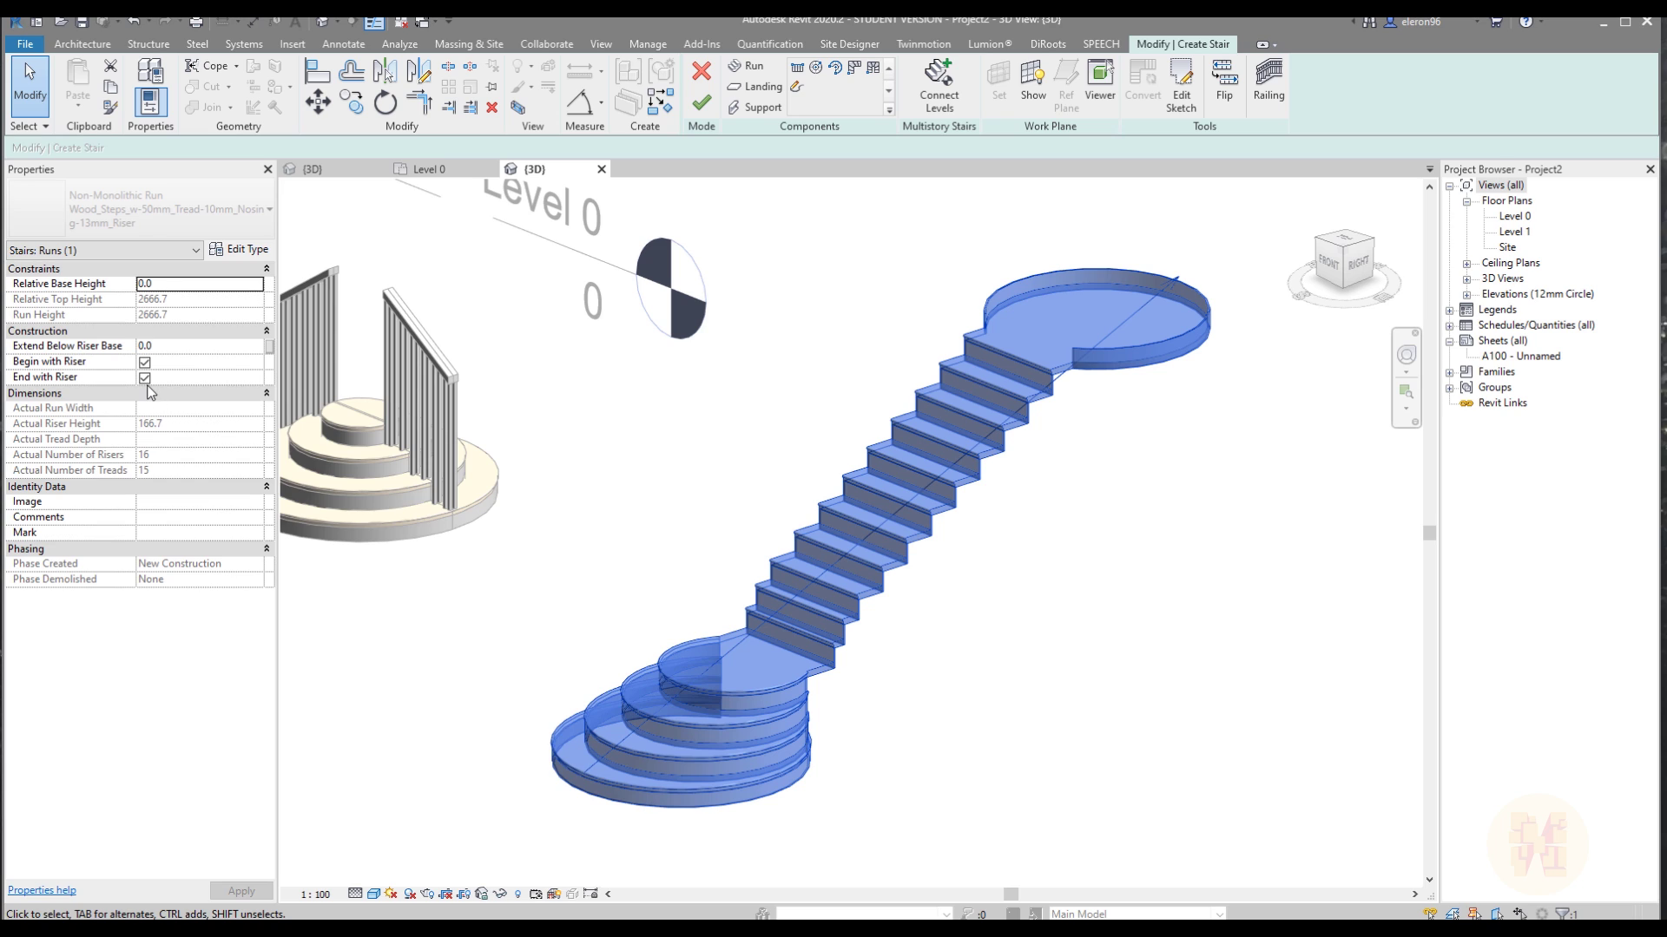
left_click(1323, 563)
middle_click_drag(1160, 704, 1152, 644)
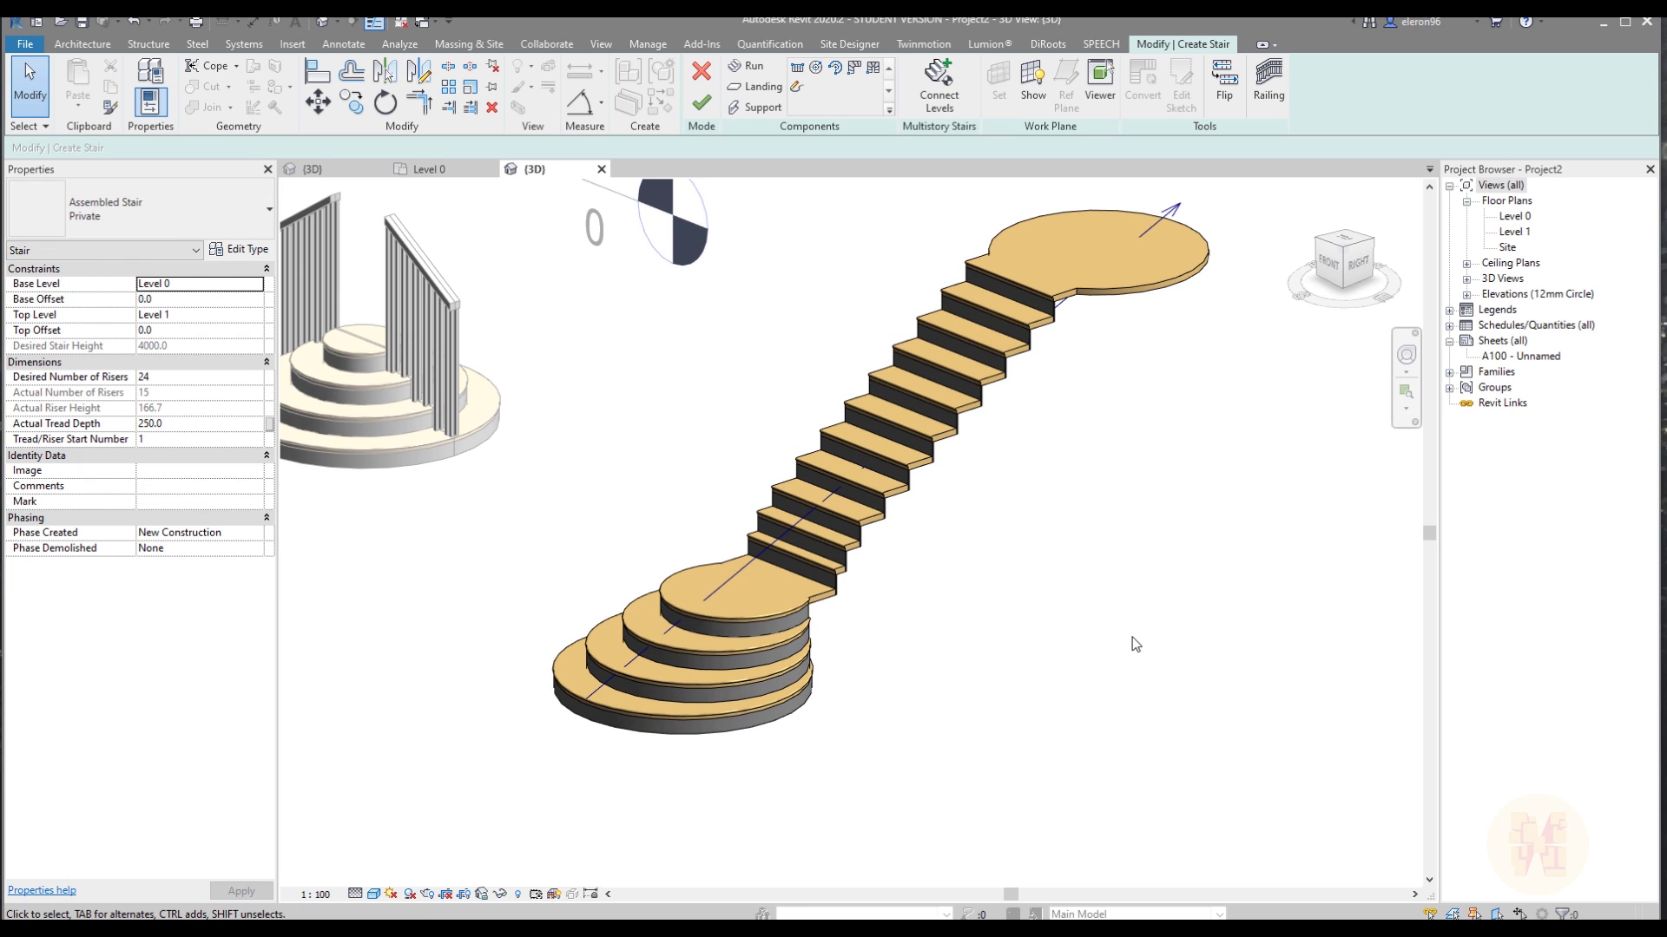
scroll(1135, 649, "down", 3)
scroll(763, 596, "down", 2)
middle_click_drag(763, 595, 919, 649)
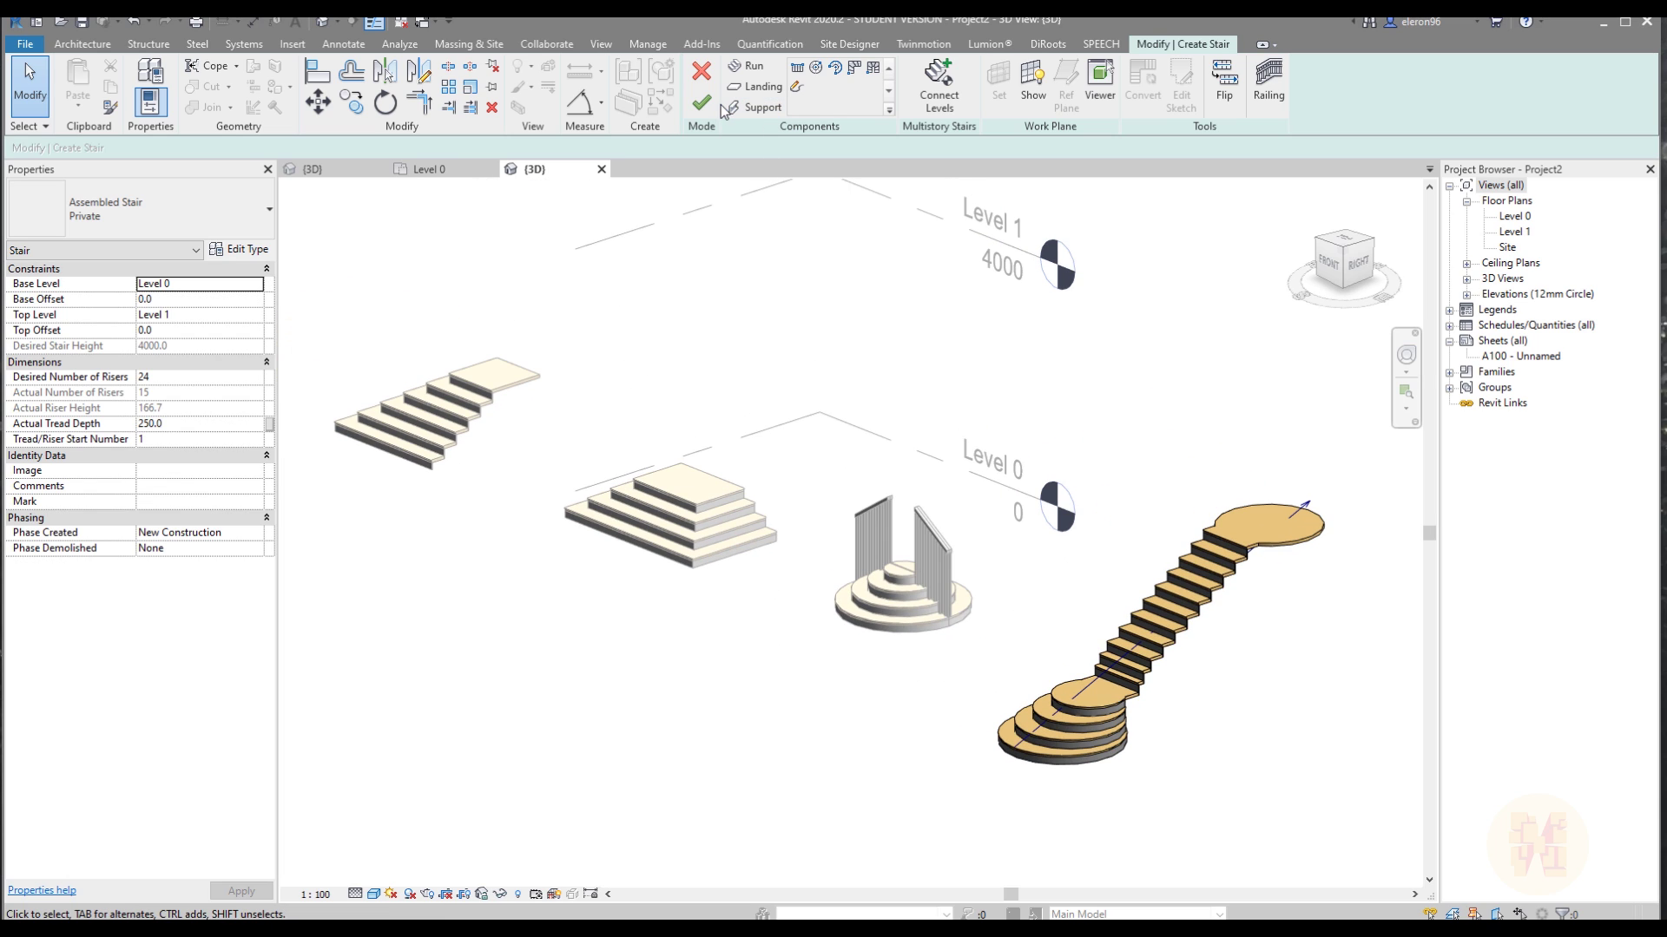